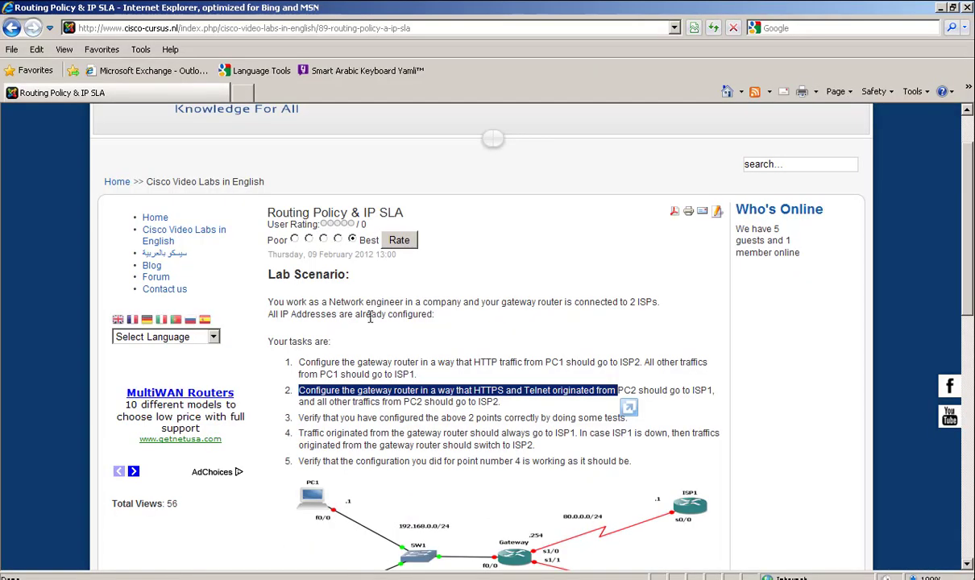
Examine the Routing Policy & IP SLA lab scenario, its five tasks and the network topology diagram.
{"action": "left_click", "coordinate": [366, 311]}
{"action": "scroll", "coordinate": [318, 303], "scroll_direction": "down", "scroll_amount": 2}
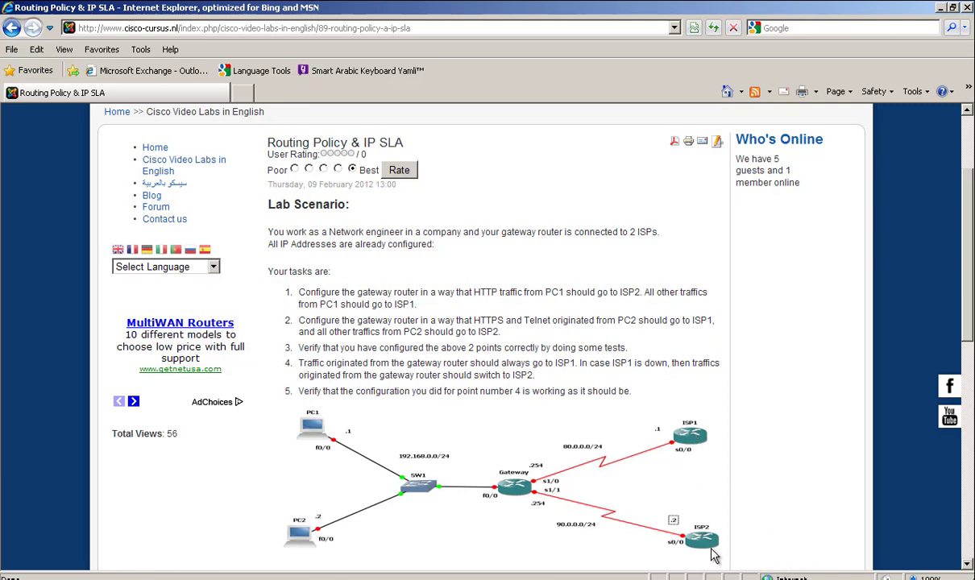
{"action": "left_click_drag", "start_coordinate": [270, 252], "coordinate": [418, 246]}
{"action": "left_click", "coordinate": [376, 296]}
{"action": "left_click_drag", "start_coordinate": [254, 253], "coordinate": [328, 267]}
{"action": "left_click", "coordinate": [278, 291]}
{"action": "left_click_drag", "start_coordinate": [297, 347], "coordinate": [626, 347]}
{"action": "left_click", "coordinate": [628, 326]}
{"action": "left_click_drag", "start_coordinate": [298, 291], "coordinate": [678, 290]}
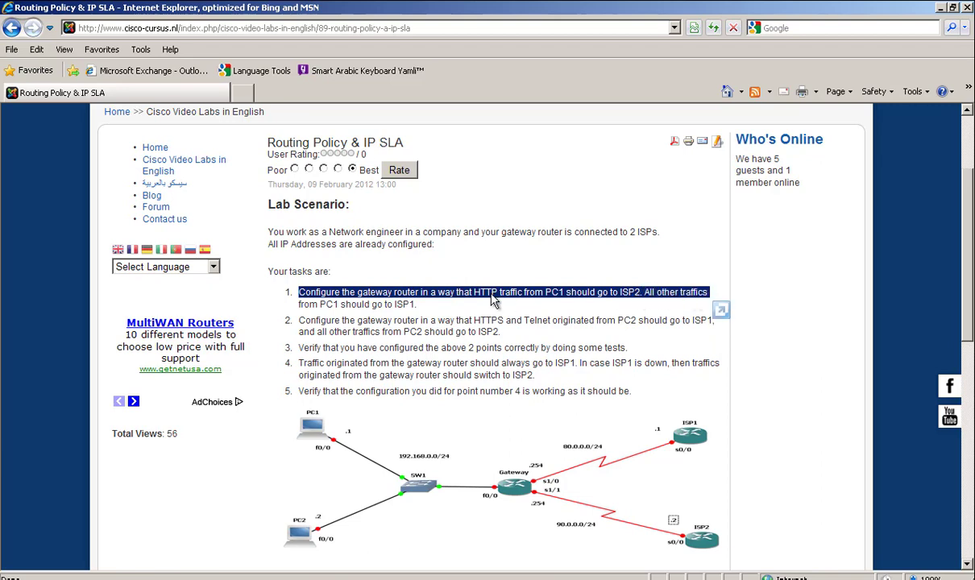
{"action": "left_click", "coordinate": [463, 298]}
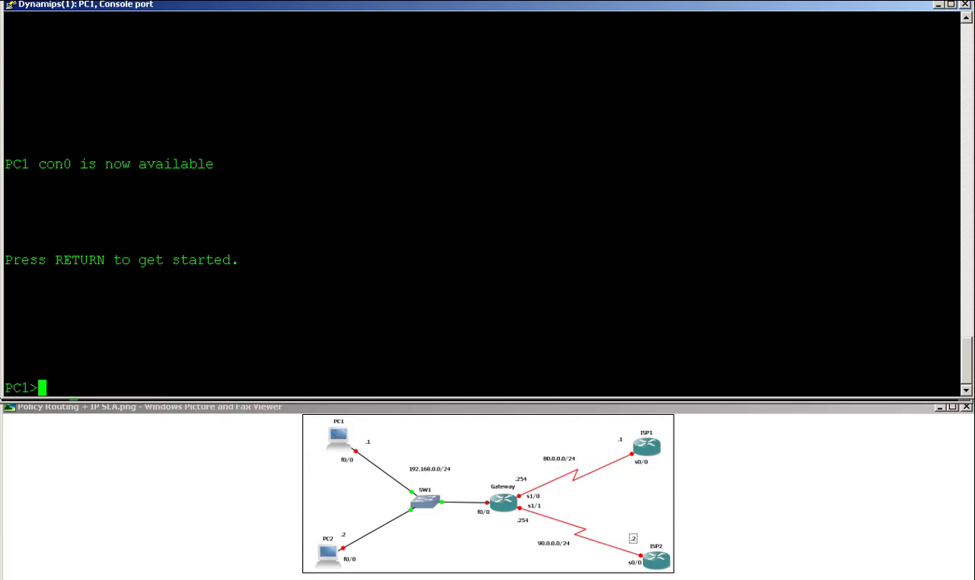
Switch to the Gateway router's console and enter global configuration mode through privileged mode.
{"action": "key", "text": "alt+Tab"}
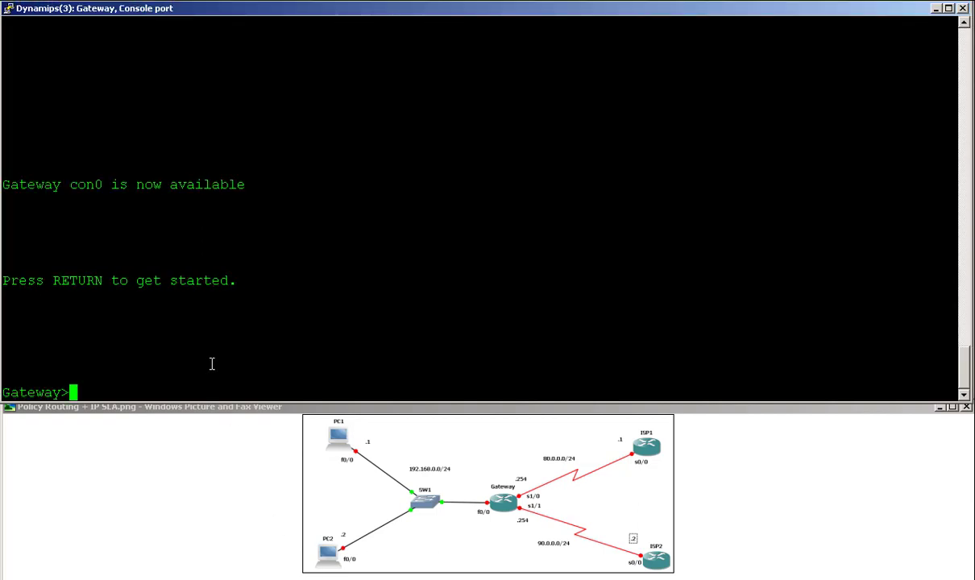
{"action": "type", "text": "ena"}
{"action": "key", "text": "Return"}
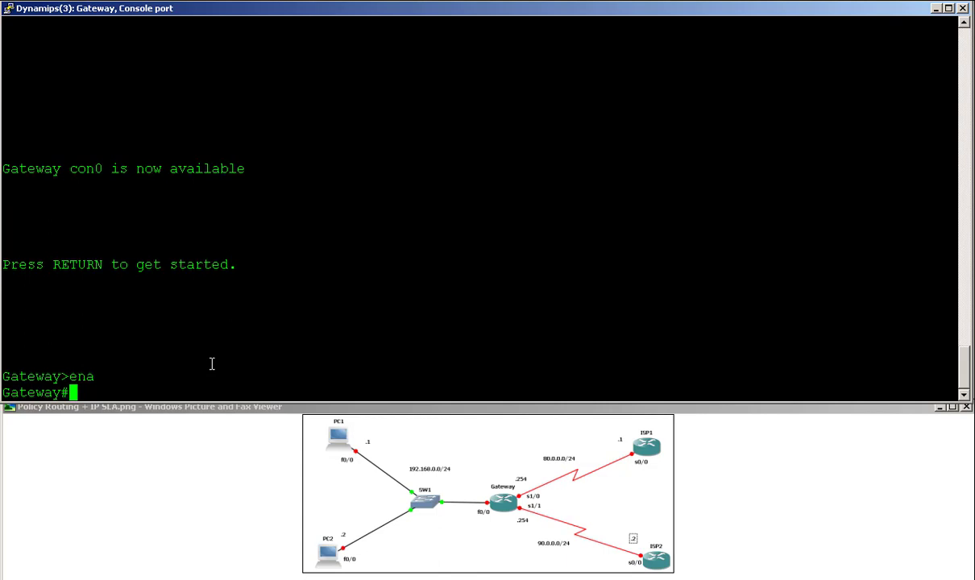
{"action": "type", "text": "conf t"}
{"action": "key", "text": "Return"}
Create a named extended IP access list called PC1, consulting the command help for its naming options.
{"action": "type", "text": "ip"}
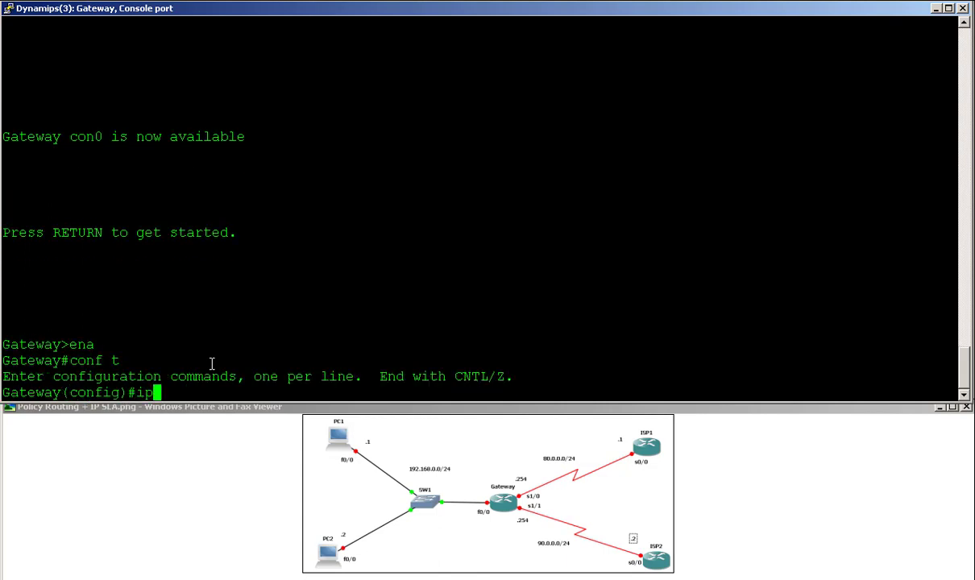
{"action": "type", "text": " access"}
{"action": "key", "text": "Tab"}
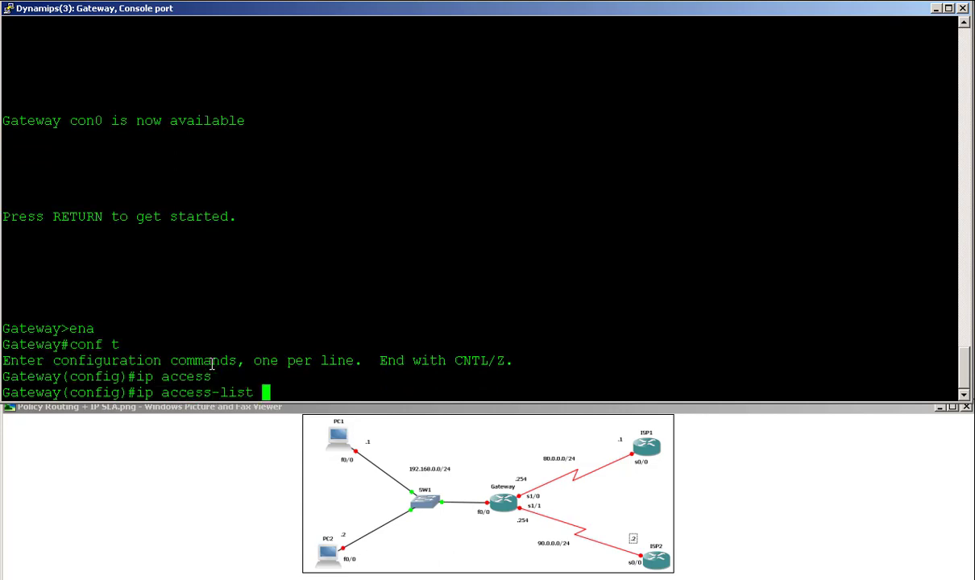
{"action": "type", "text": "exte"}
{"action": "key", "text": "Tab"}
{"action": "type", "text": "?"}
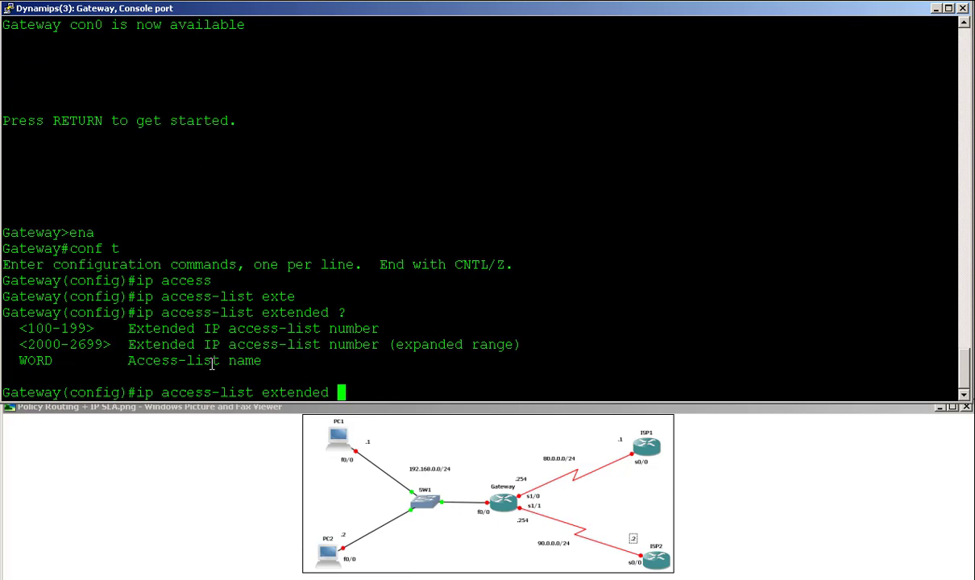
{"action": "type", "text": "PC1 ?"}
{"action": "key", "text": "Return"}
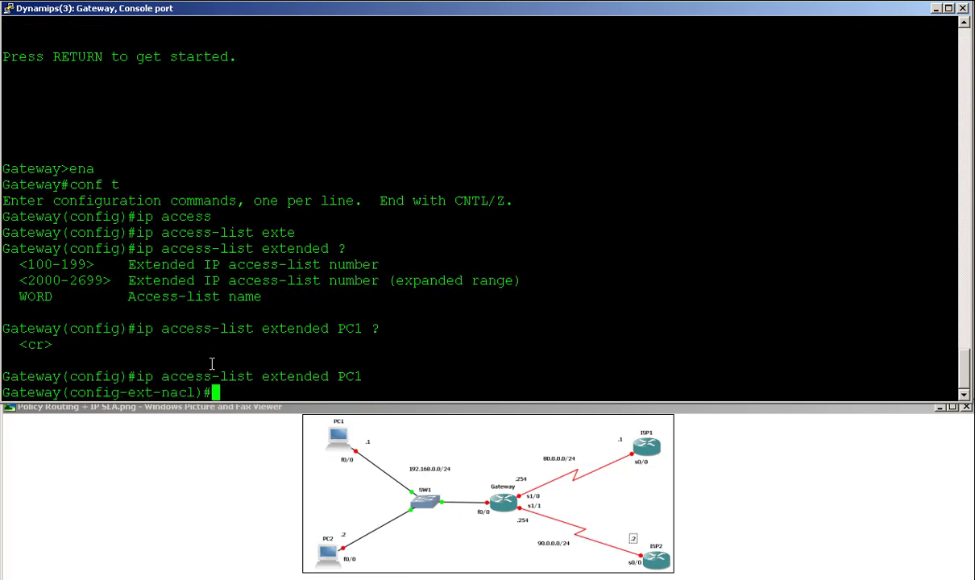
Add a rule to access list PC1 permitting TCP from host 192.168.0.1 to any destination.
{"action": "type", "text": "per"}
{"action": "key", "text": "Tab"}
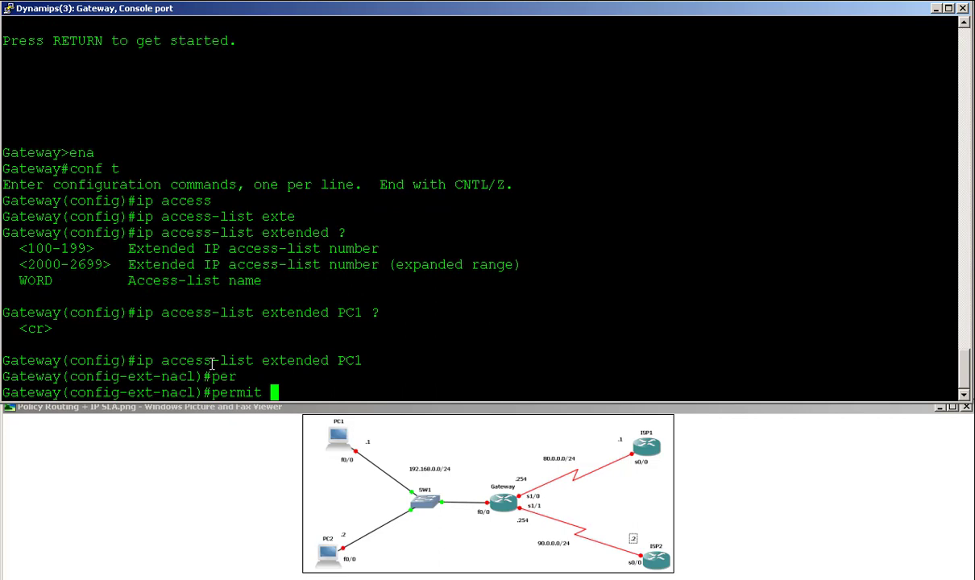
{"action": "type", "text": "tcp ho"}
{"action": "key", "text": "Tab"}
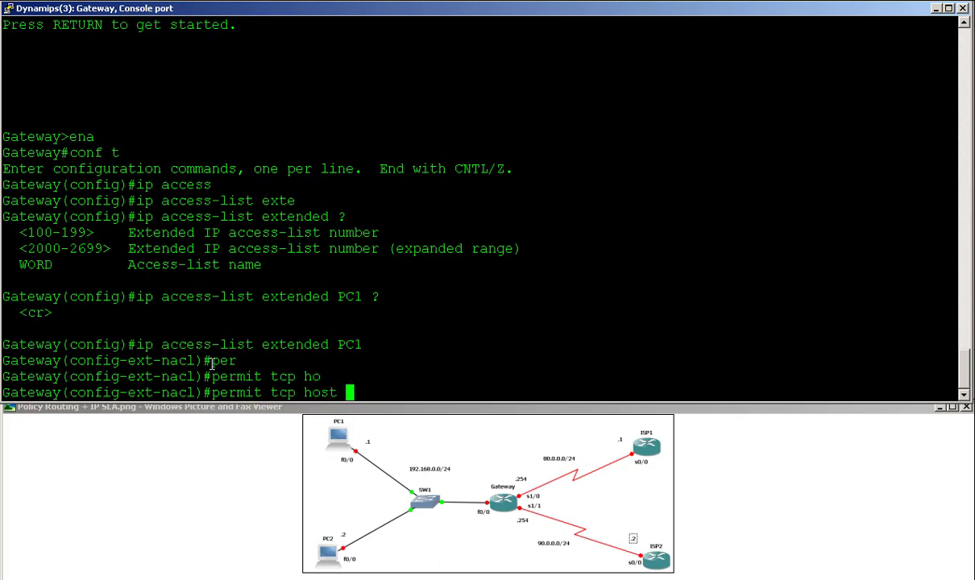
{"action": "type", "text": "192.168"}
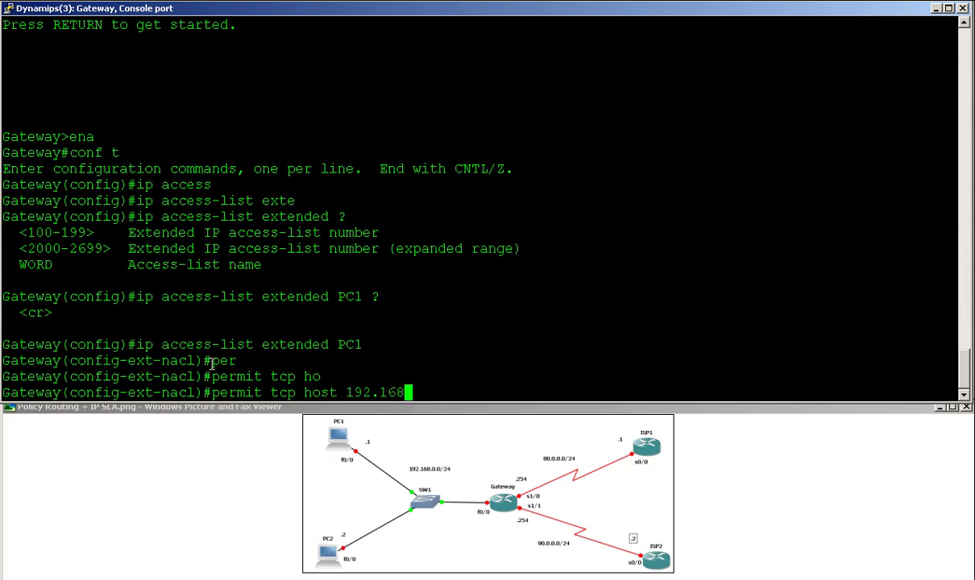
{"action": "type", "text": ".0.1 ?"}
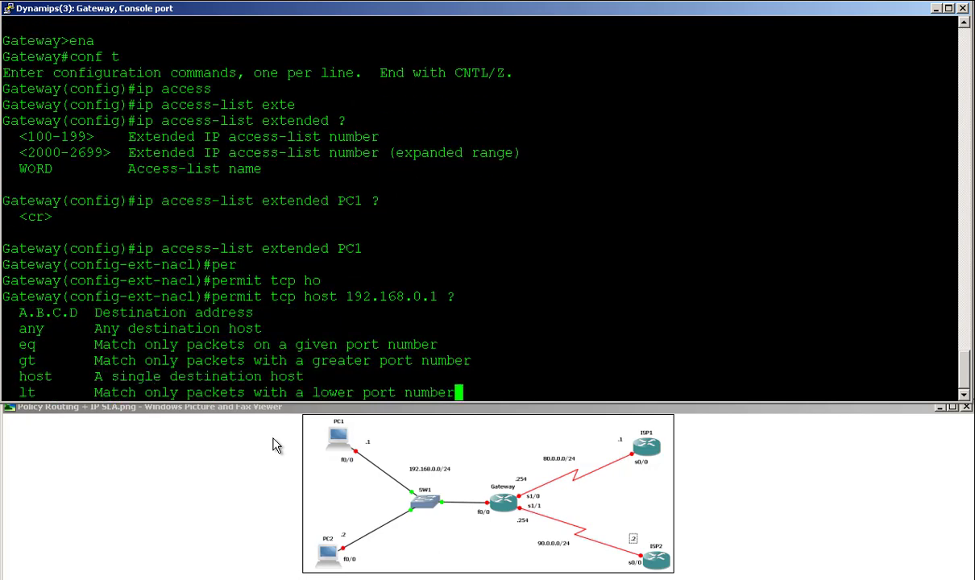
{"action": "key", "text": "BackSpace"}
{"action": "type", "text": "any ?"}
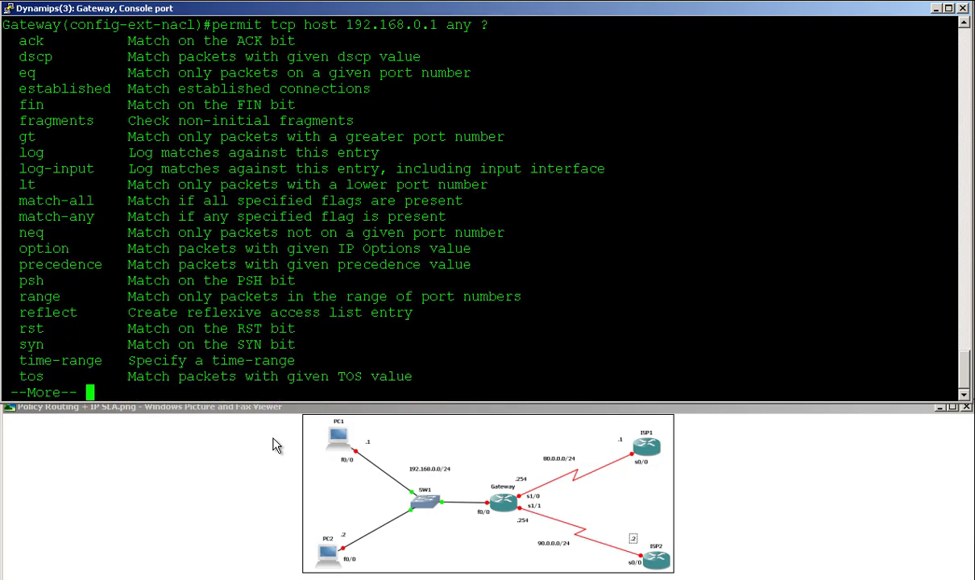
{"action": "key", "text": "space"}
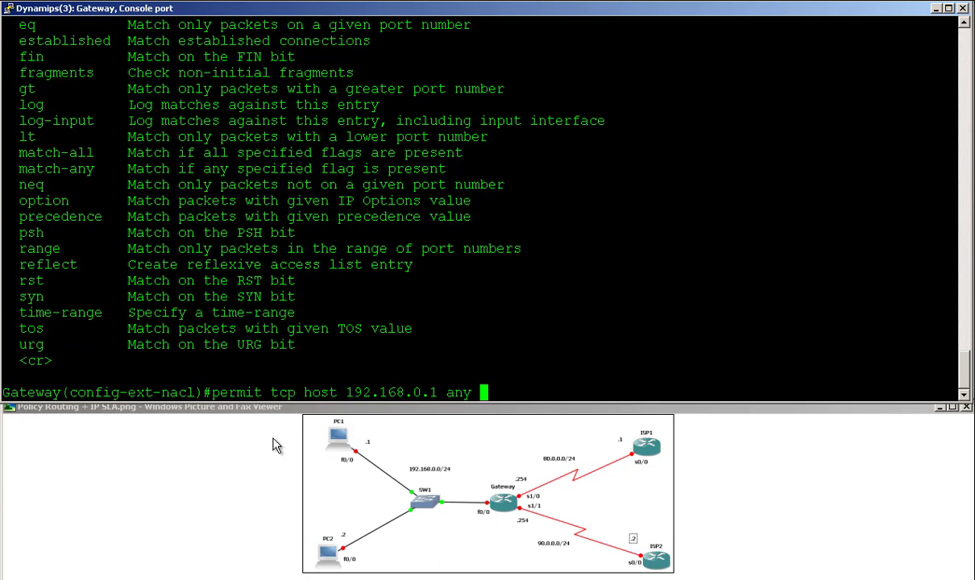
{"action": "key", "text": "Return"}
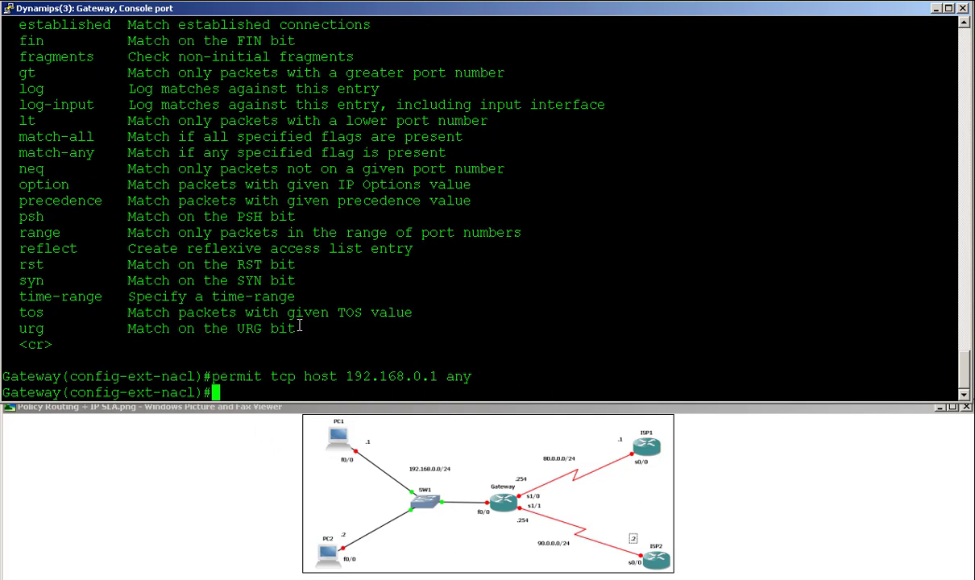
Remove the TCP permit rule for host 192.168.0.1 to any from access list PC1.
{"action": "key", "text": "Up"}
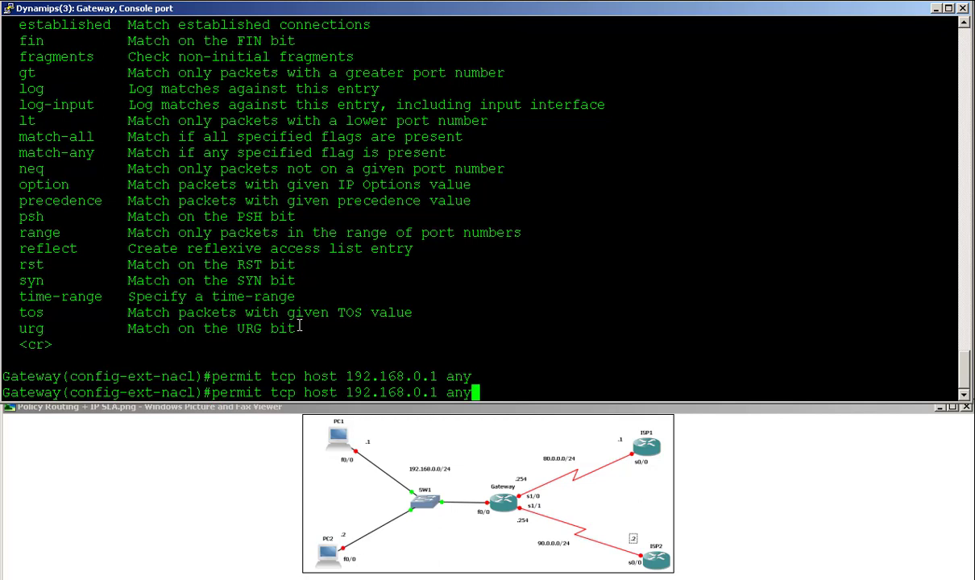
{"action": "key", "text": "Left"}
{"action": "key", "text": "Left"}
{"action": "key", "text": "Left"}
{"action": "key", "text": "Left"}
{"action": "key", "text": "Left"}
{"action": "key", "text": "Left"}
{"action": "key", "text": "Left"}
{"action": "key", "text": "Left"}
{"action": "key", "text": "Left"}
{"action": "key", "text": "Left"}
{"action": "key", "text": "Left"}
{"action": "key", "text": "Left"}
{"action": "key", "text": "Left"}
{"action": "key", "text": "Left"}
{"action": "key", "text": "Left"}
{"action": "key", "text": "Left"}
{"action": "key", "text": "Left"}
{"action": "key", "text": "Left"}
{"action": "key", "text": "Left"}
{"action": "key", "text": "Left"}
{"action": "type", "text": "no"}
{"action": "key", "text": "Return"}
Check the port options and run "no permit tcp host 192.168.0.1 any eq 80" in access list PC1.
{"action": "key", "text": "Up"}
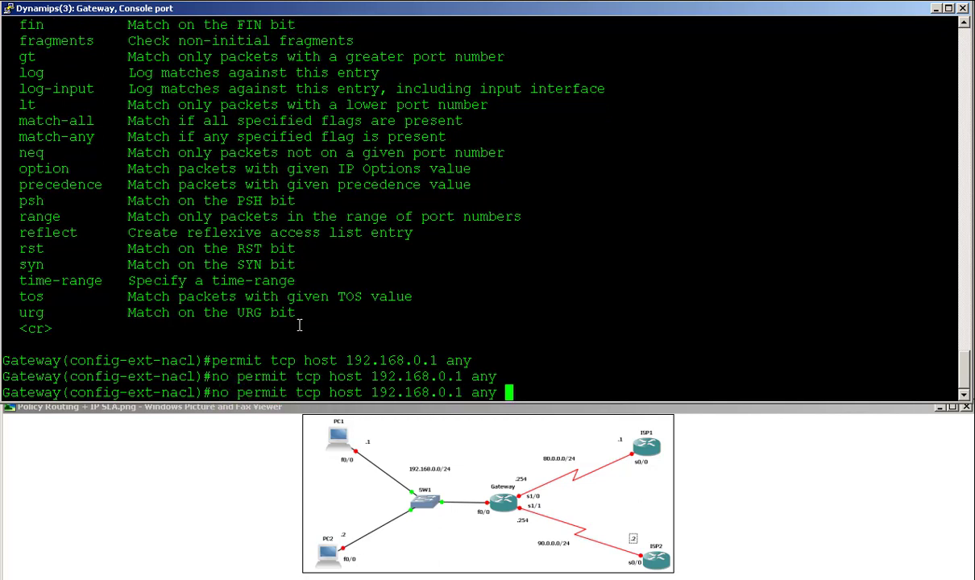
{"action": "type", "text": "eq ?"}
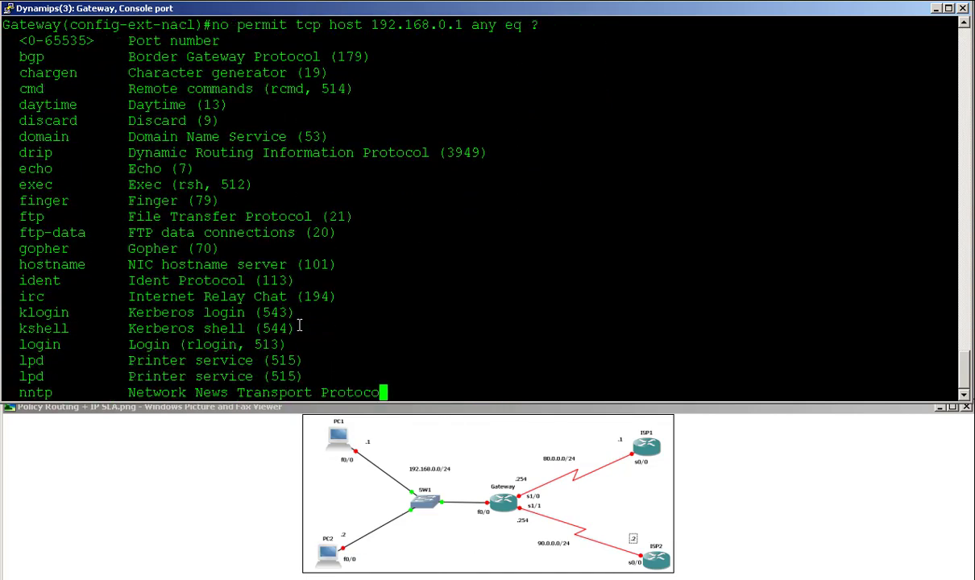
{"action": "type", "text": "q80"}
{"action": "key", "text": "Return"}
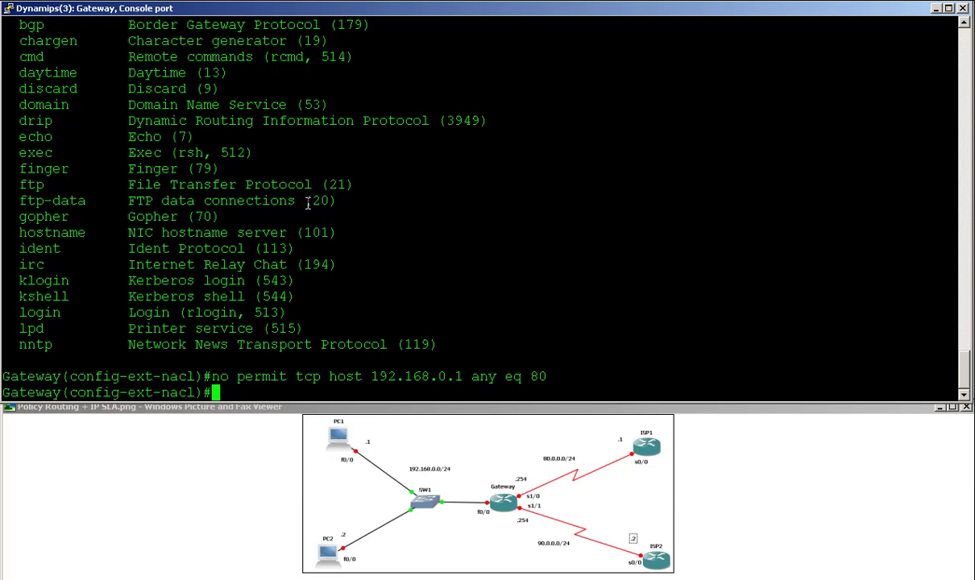
Leave access list PC1 and create a second extended IP access list named PC1-ANY.
{"action": "type", "text": "exit"}
{"action": "key", "text": "Return"}
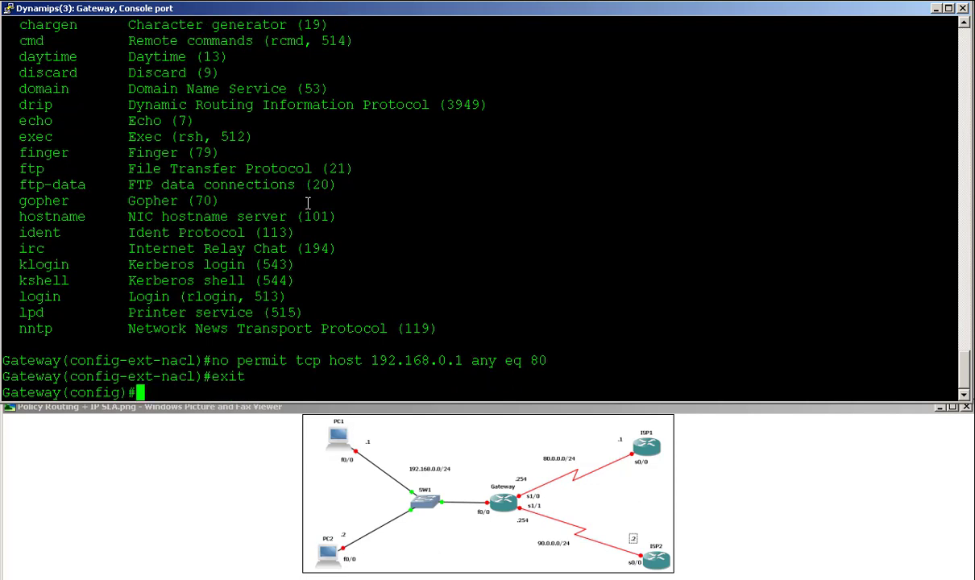
{"action": "type", "text": "ip access"}
{"action": "key", "text": "Tab"}
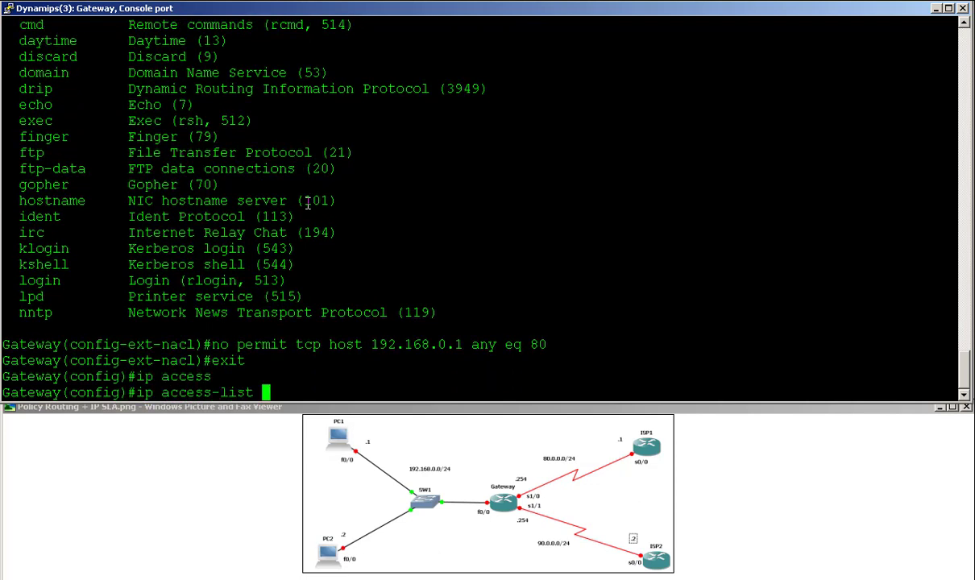
{"action": "type", "text": "ext"}
{"action": "key", "text": "Tab"}
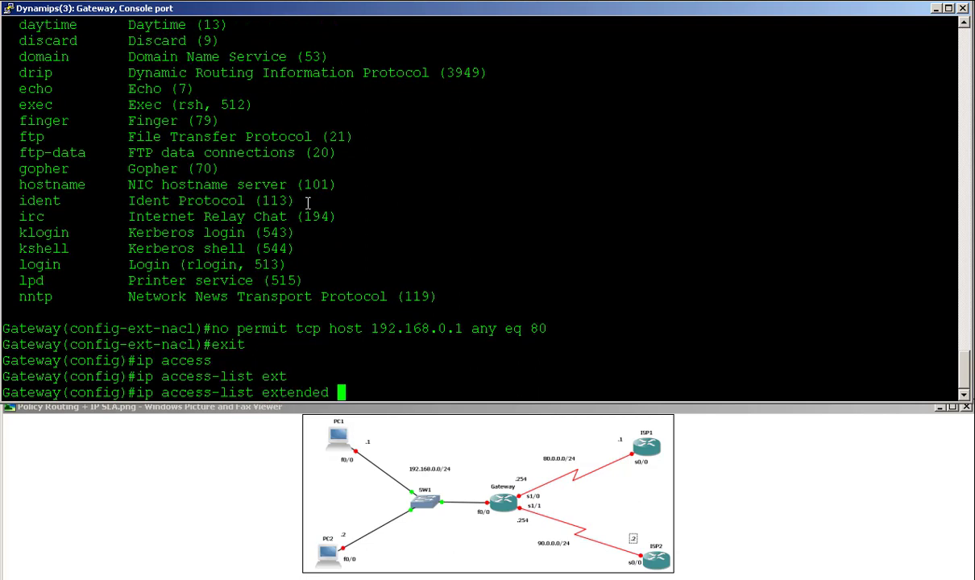
{"action": "type", "text": "PC1-ANY"}
{"action": "key", "text": "Return"}
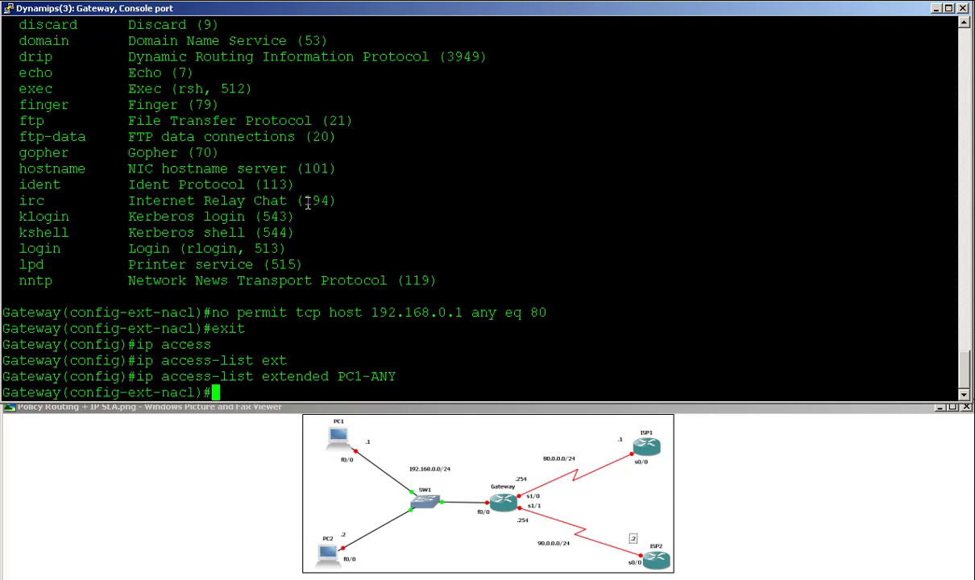
Add a rule to access list PC1-ANY permitting IP from host 192.168.0.1 to any destination.
{"action": "type", "text": "per"}
{"action": "key", "text": "Tab"}
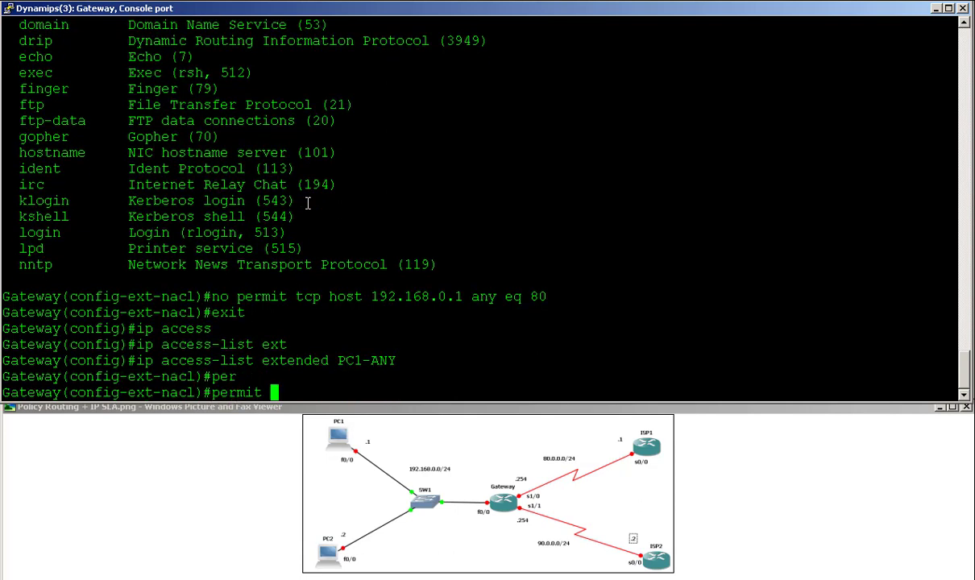
{"action": "type", "text": "ip ho"}
{"action": "key", "text": "Tab"}
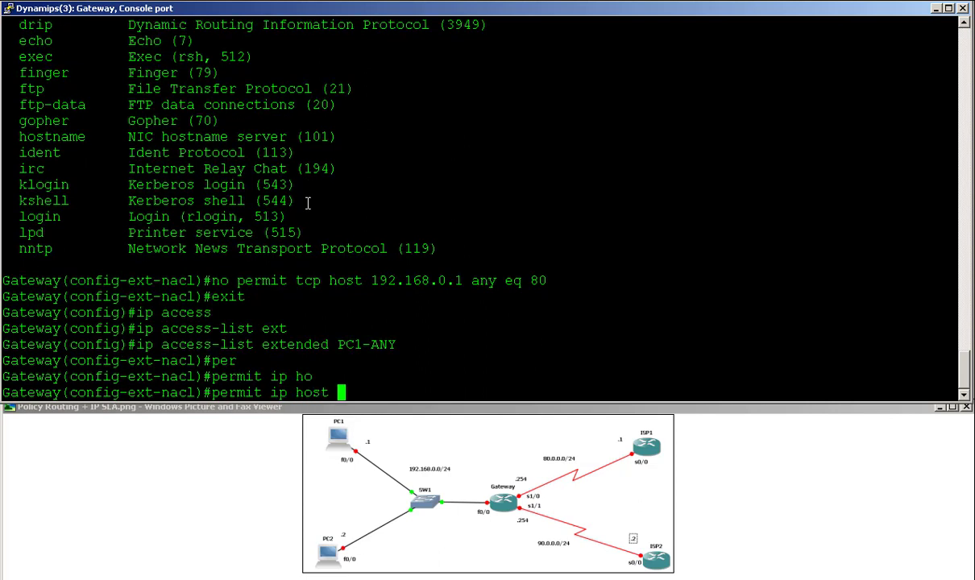
{"action": "type", "text": "192.168."}
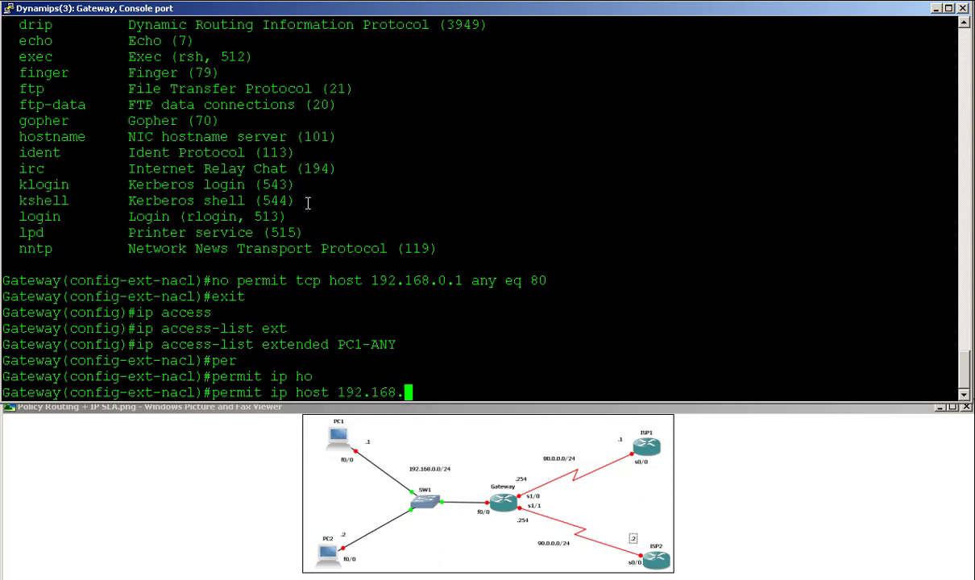
{"action": "type", "text": "0.1 any"}
{"action": "key", "text": "Tab"}
{"action": "key", "text": "Return"}
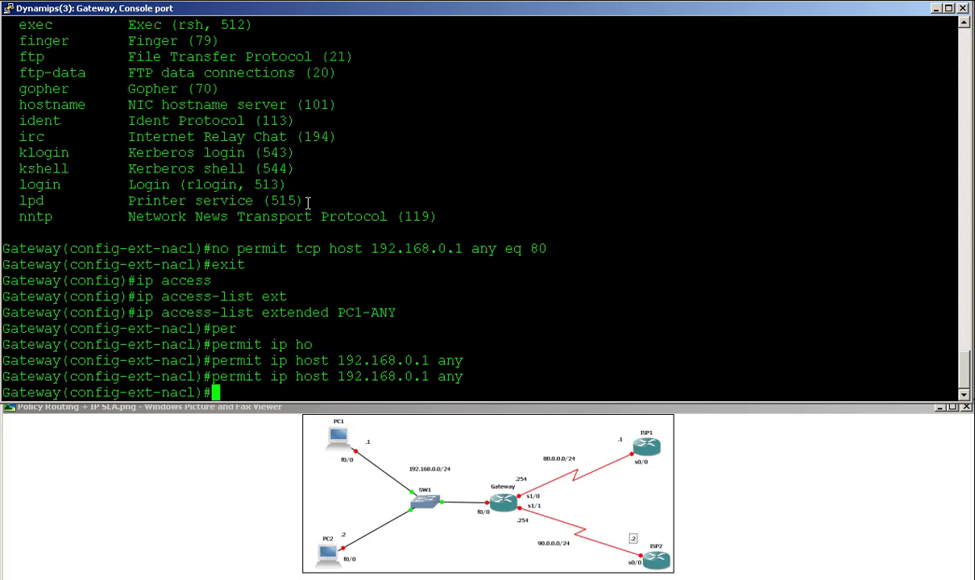
Display the router's configured access lists and check the entries under PC1 and PC1-ANY.
{"action": "type", "text": "do show access"}
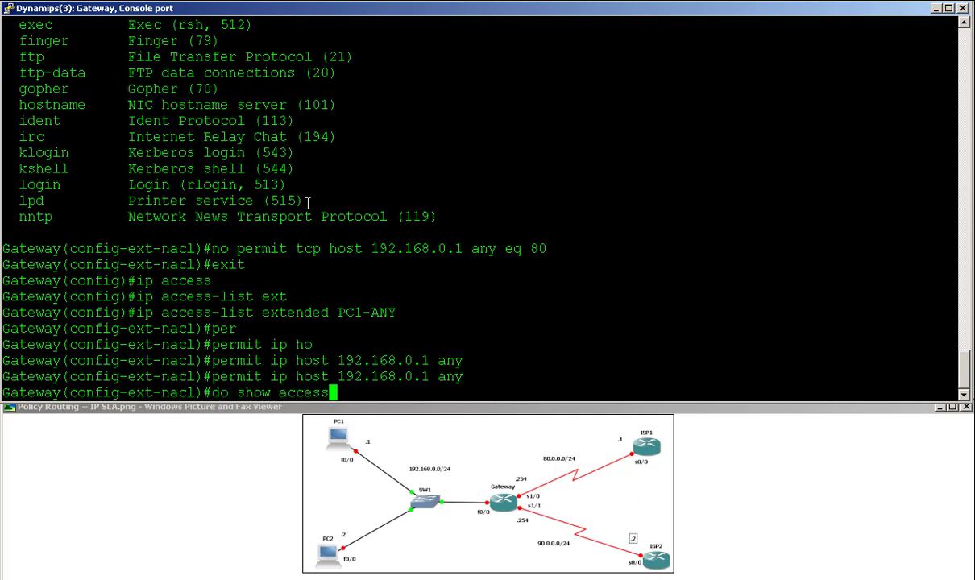
{"action": "key", "text": "Tab"}
{"action": "type", "text": "-list"}
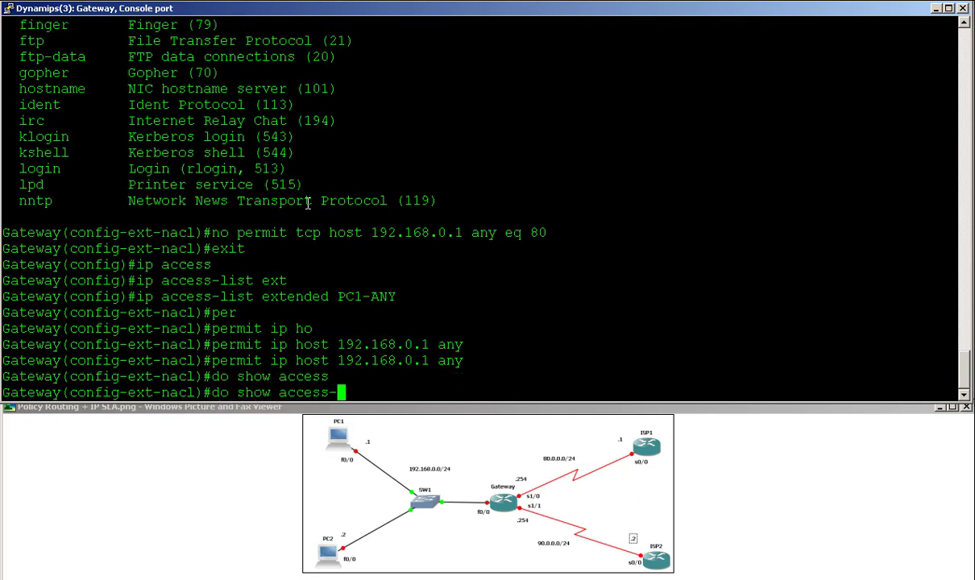
{"action": "key", "text": "Return"}
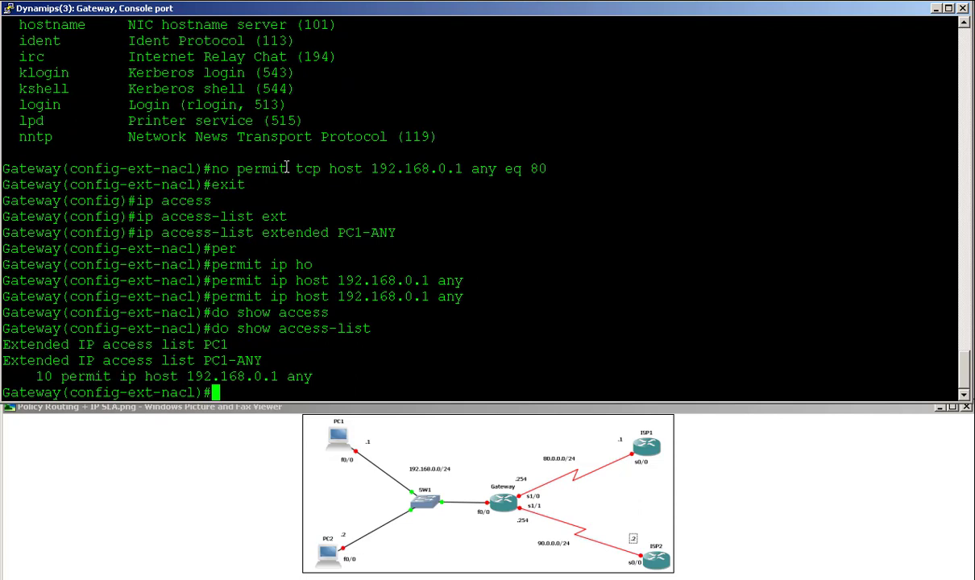
{"action": "key", "text": "Up"}
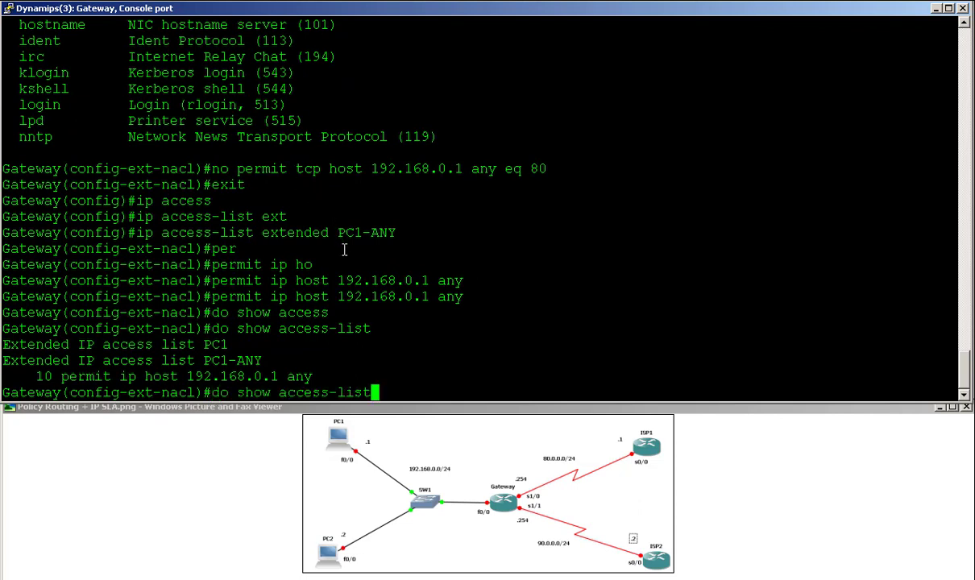
{"action": "key", "text": "Return"}
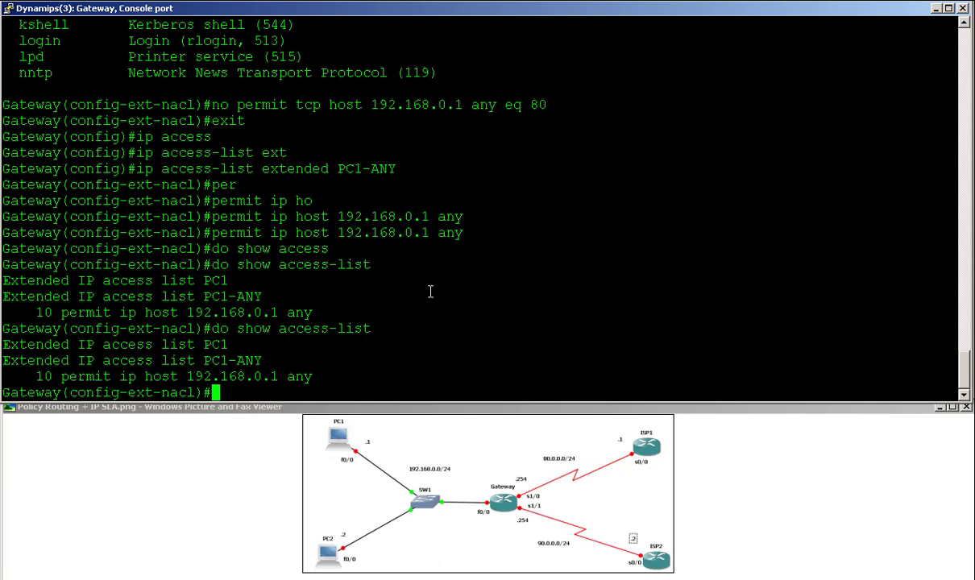
Remove the IP permit rule for host 192.168.0.1 to any from access list PC1-ANY.
{"action": "key", "text": "Up"}
{"action": "key", "text": "Up"}
{"action": "key", "text": "Up"}
{"action": "key", "text": "Left"}
{"action": "key", "text": "Left"}
{"action": "key", "text": "Left"}
{"action": "key", "text": "Left"}
{"action": "key", "text": "Left"}
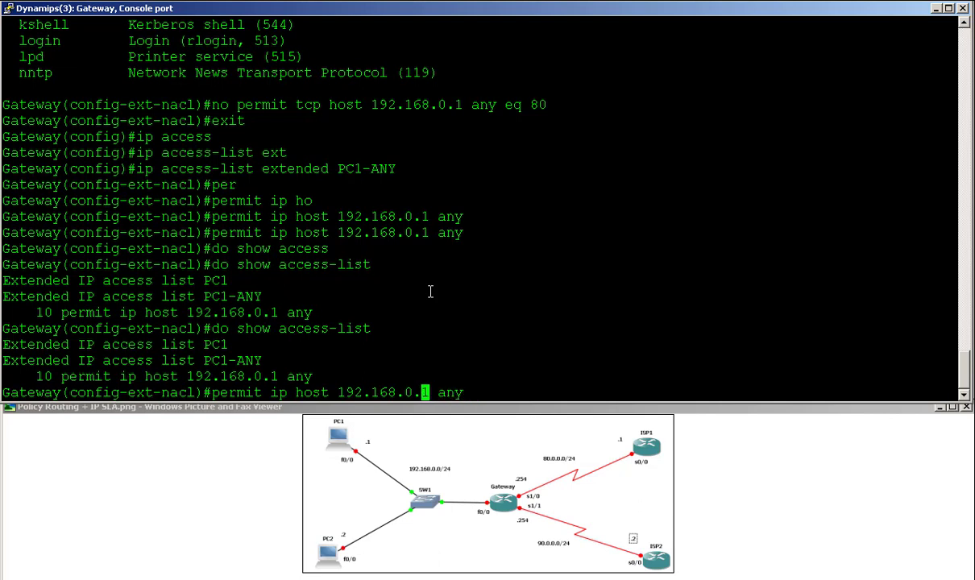
{"action": "key", "text": "Left"}
{"action": "key", "text": "Left"}
{"action": "key", "text": "Left"}
{"action": "key", "text": "Left"}
{"action": "key", "text": "Left"}
{"action": "key", "text": "Left"}
{"action": "key", "text": "Left"}
{"action": "key", "text": "Left"}
{"action": "key", "text": "Left"}
{"action": "key", "text": "Left"}
{"action": "key", "text": "Left"}
{"action": "key", "text": "Left"}
{"action": "key", "text": "Left"}
{"action": "key", "text": "Left"}
{"action": "key", "text": "Left"}
{"action": "key", "text": "Left"}
{"action": "key", "text": "Left"}
{"action": "key", "text": "Left"}
{"action": "key", "text": "Left"}
{"action": "key", "text": "Left"}
{"action": "type", "text": "no"}
{"action": "key", "text": "Return"}
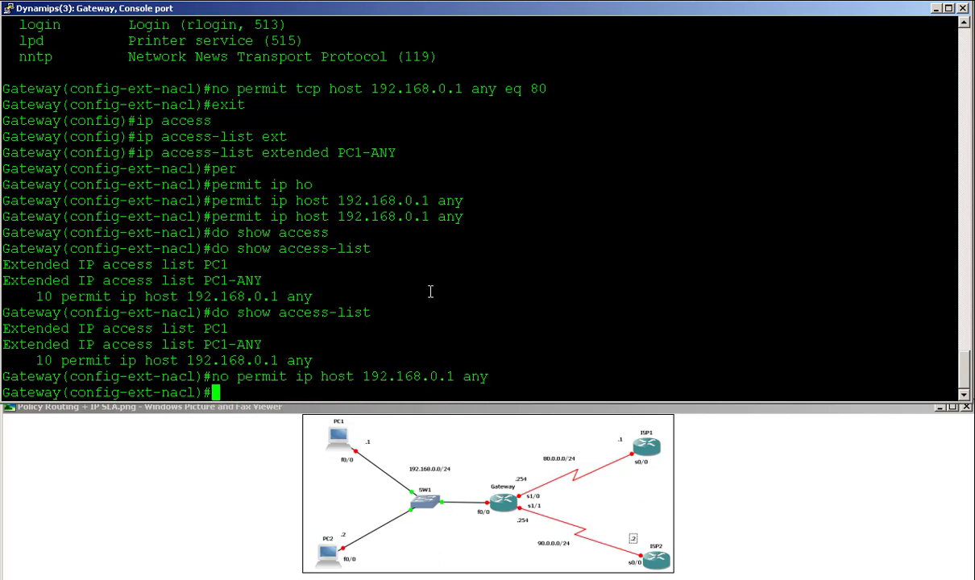
Display the router's access lists again to check what remains under PC1 and PC1-ANY.
{"action": "key", "text": "Up"}
{"action": "key", "text": "Up"}
{"action": "key", "text": "Return"}
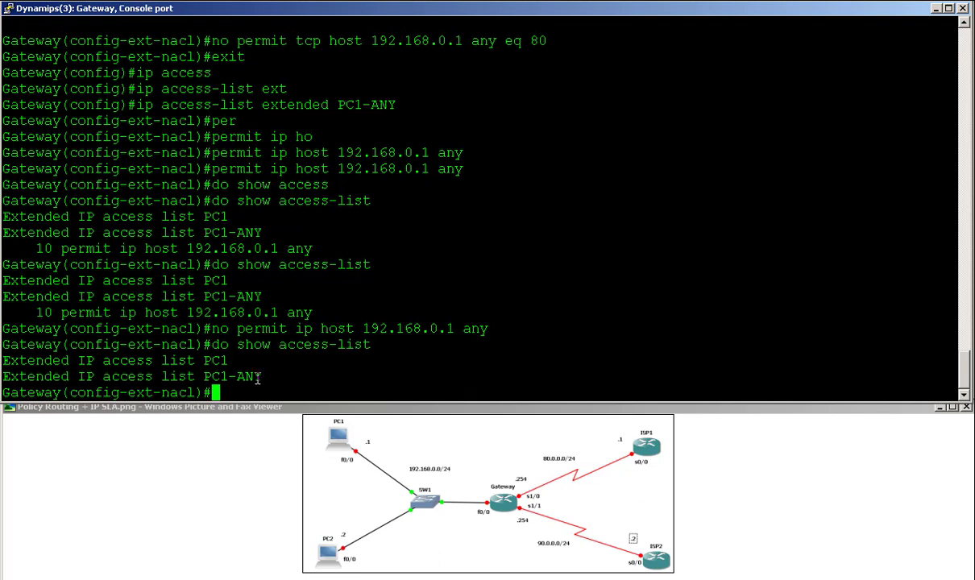
Leave access list PC1-ANY and open the extended IP access list PC1 for configuration.
{"action": "type", "text": "exit"}
{"action": "key", "text": "Return"}
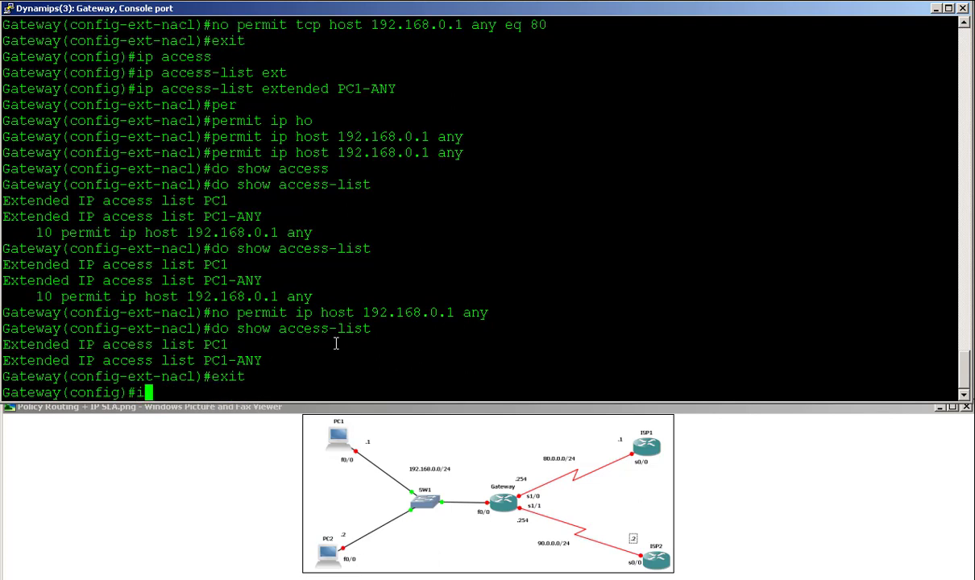
{"action": "type", "text": "ip acc"}
{"action": "key", "text": "Tab"}
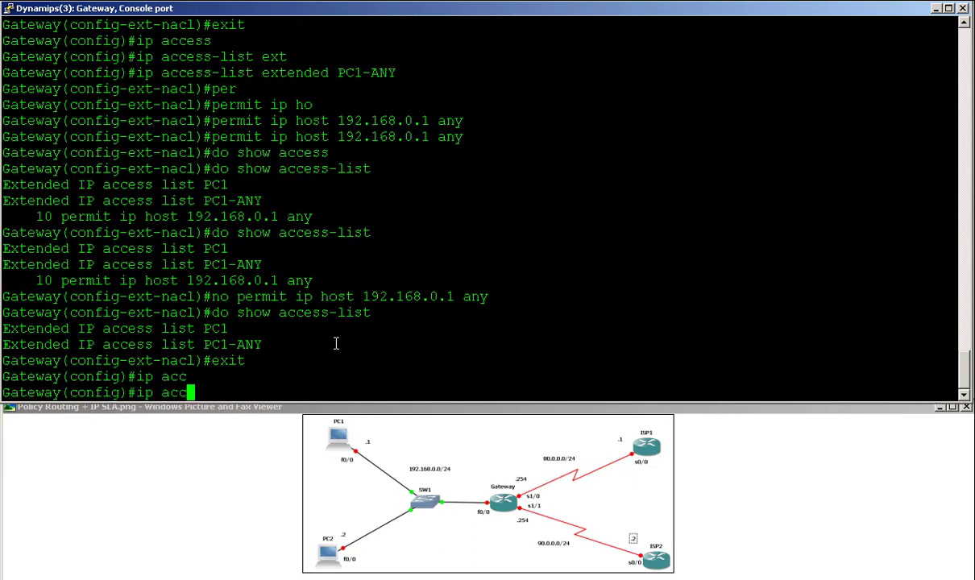
{"action": "type", "text": "e"}
{"action": "key", "text": "Tab"}
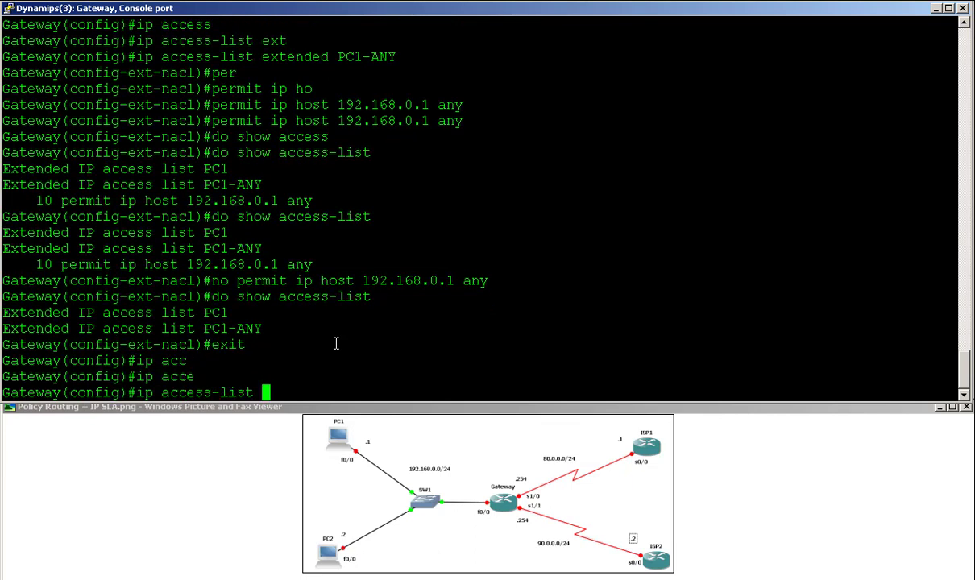
{"action": "type", "text": "PC"}
{"action": "key", "text": "BackSpace"}
{"action": "key", "text": "BackSpace"}
{"action": "type", "text": "ex"}
{"action": "key", "text": "Tab"}
{"action": "type", "text": "PC1"}
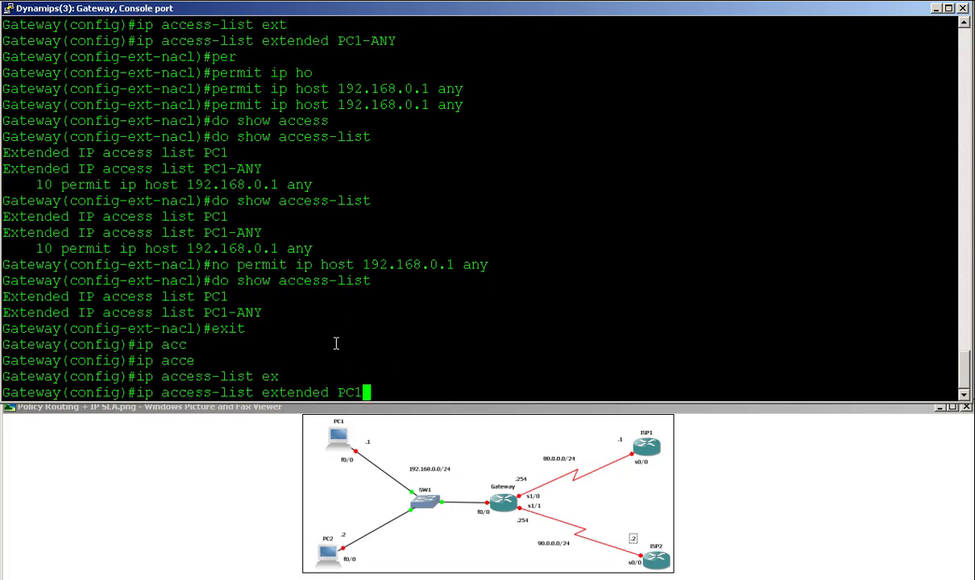
{"action": "key", "text": "Return"}
Add a rule to access list PC1 permitting TCP from host 192.168.0.1 to any destination with port equal to 80.
{"action": "type", "text": "per"}
{"action": "key", "text": "Tab"}
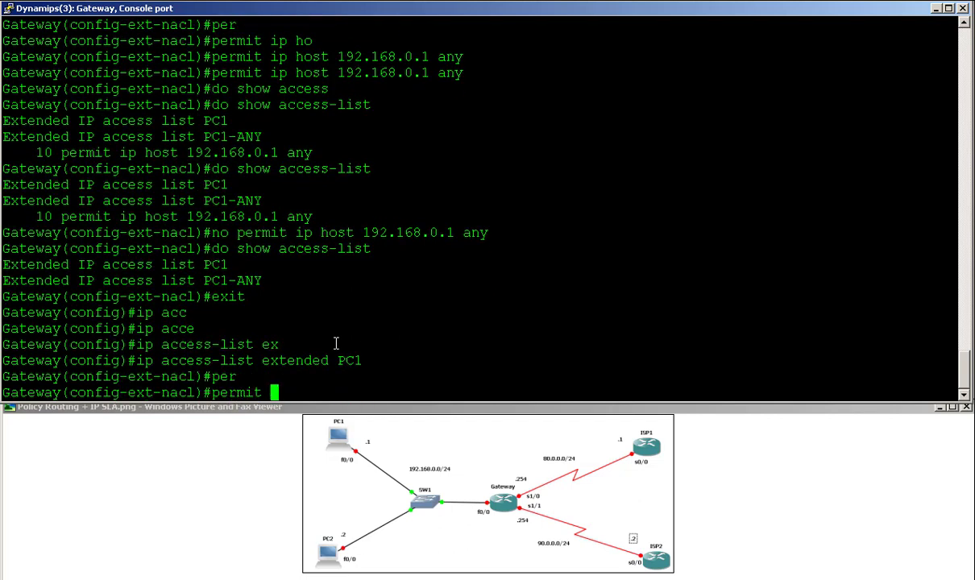
{"action": "type", "text": "tcp"}
{"action": "key", "text": "Tab"}
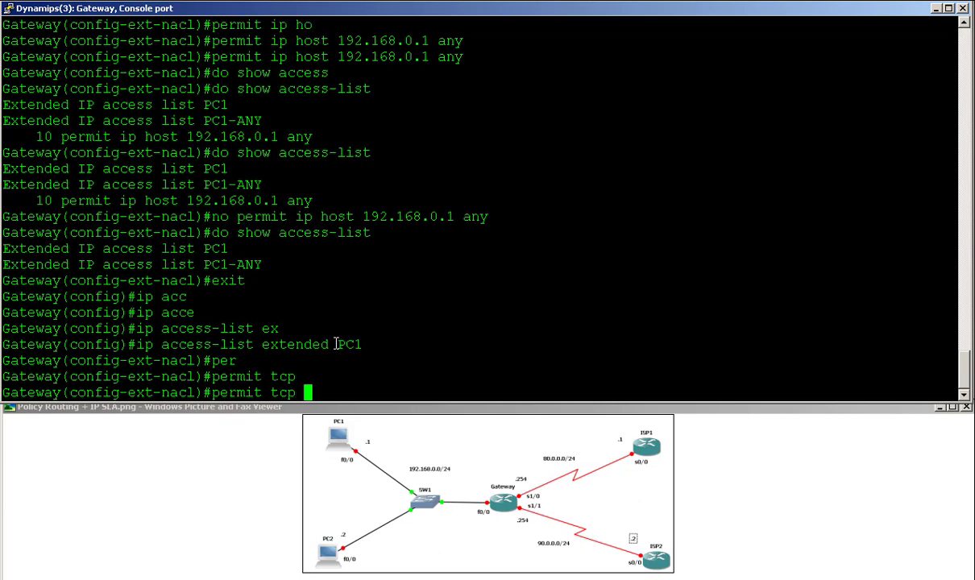
{"action": "type", "text": "ho"}
{"action": "key", "text": "Tab"}
{"action": "type", "text": "192"}
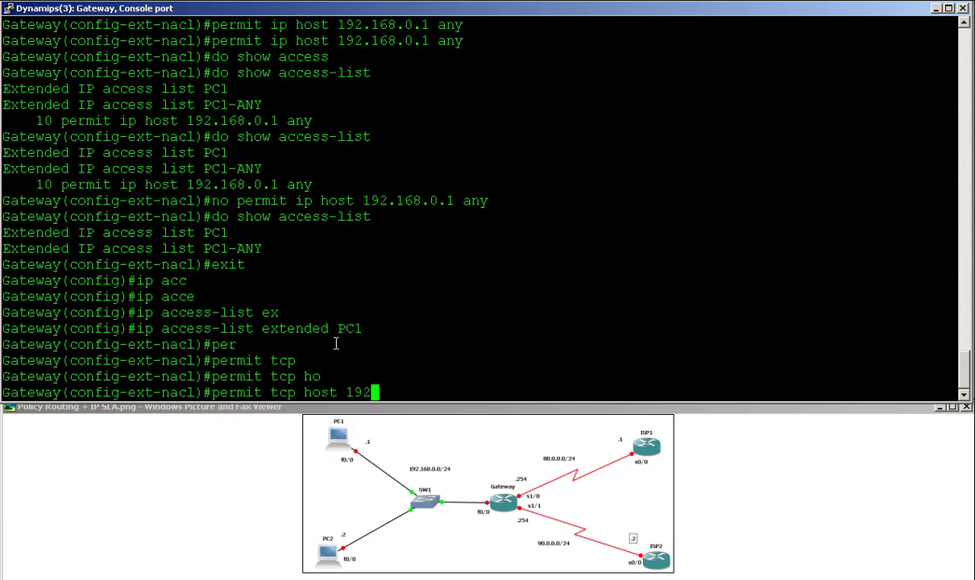
{"action": "type", "text": ".168.0.1 "}
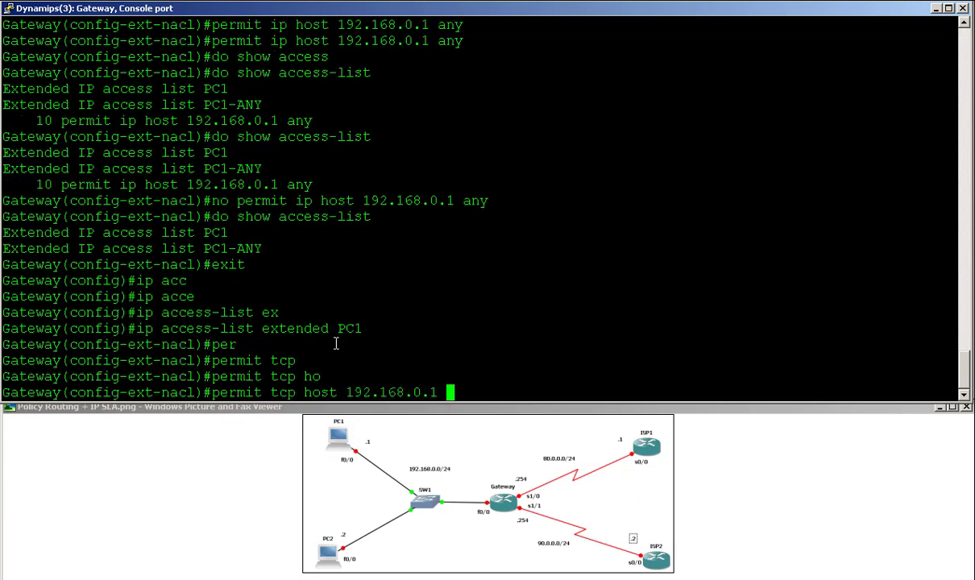
{"action": "type", "text": "any"}
{"action": "key", "text": "Tab"}
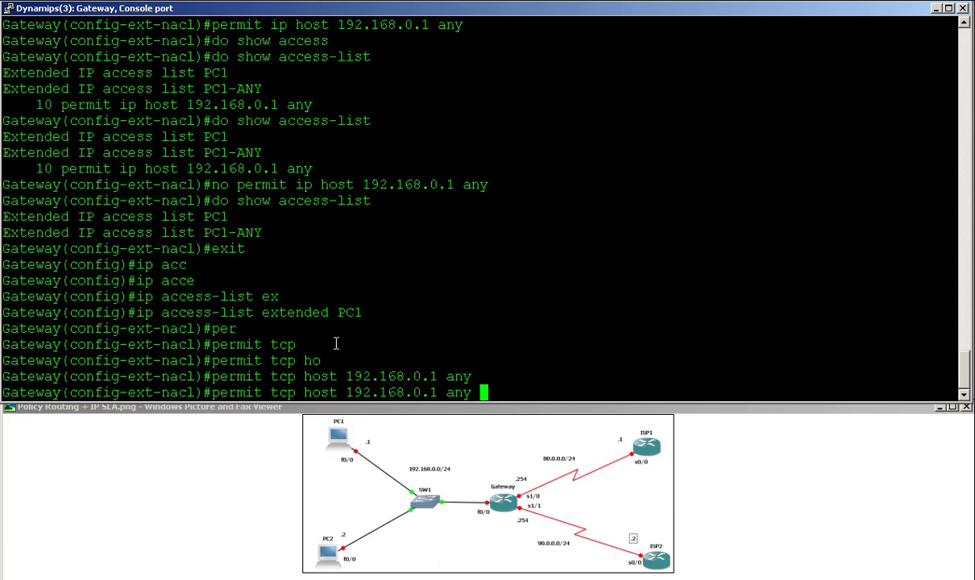
{"action": "type", "text": "eq"}
{"action": "key", "text": "Tab"}
{"action": "type", "text": "80"}
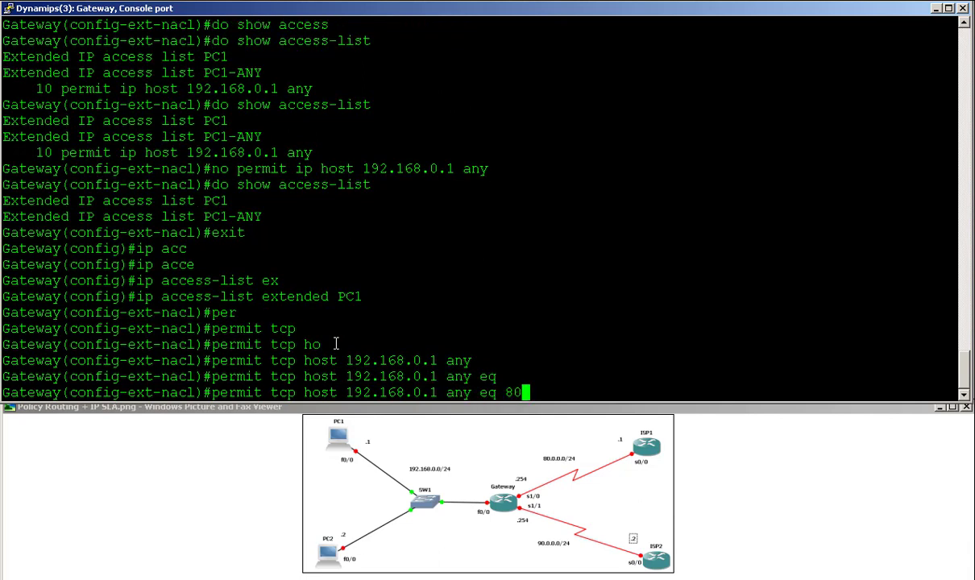
{"action": "key", "text": "Return"}
Leave access list PC1 and open the extended IP access list PC1-ANY for configuration.
{"action": "type", "text": "exit"}
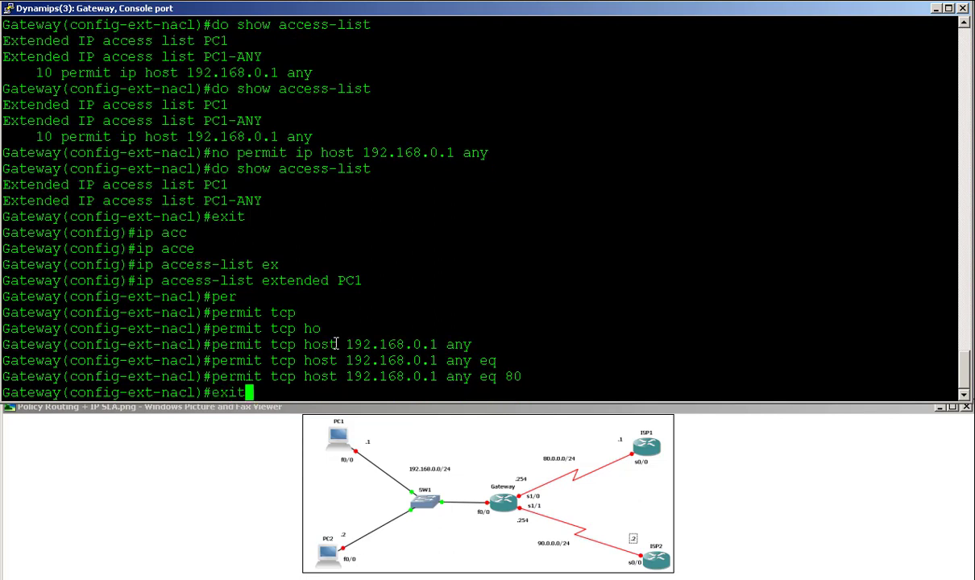
{"action": "key", "text": "Return"}
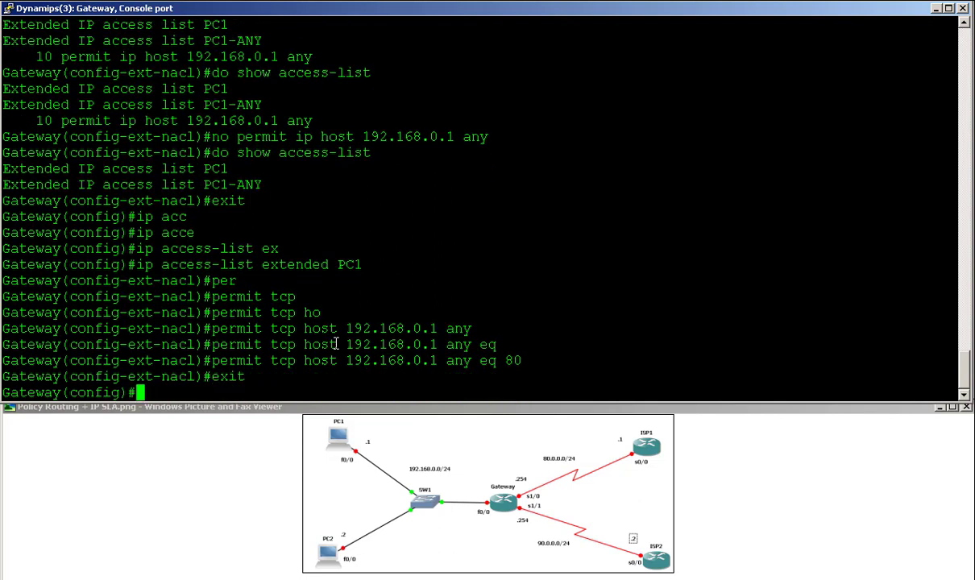
{"action": "type", "text": "ip access"}
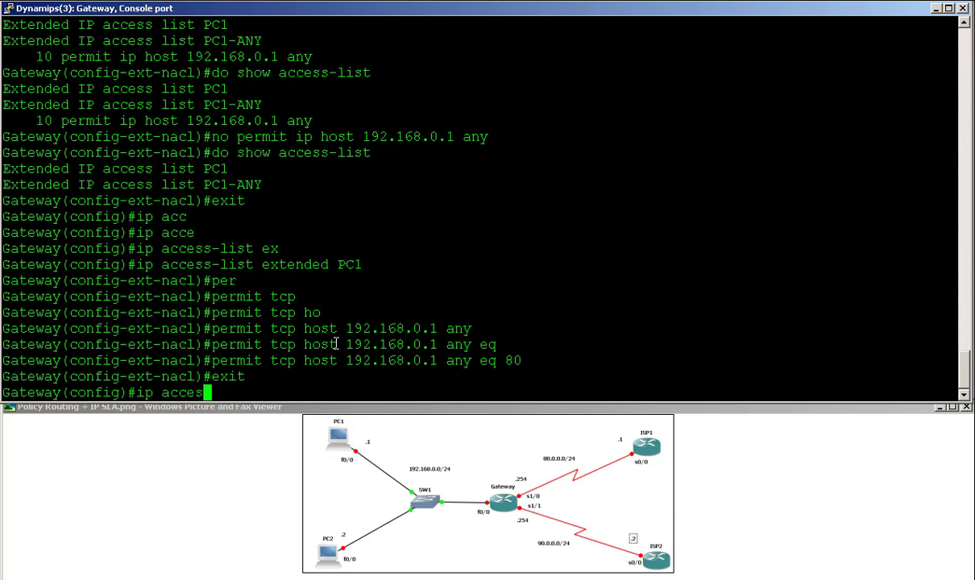
{"action": "key", "text": "Tab"}
{"action": "type", "text": "exten"}
{"action": "key", "text": "Tab"}
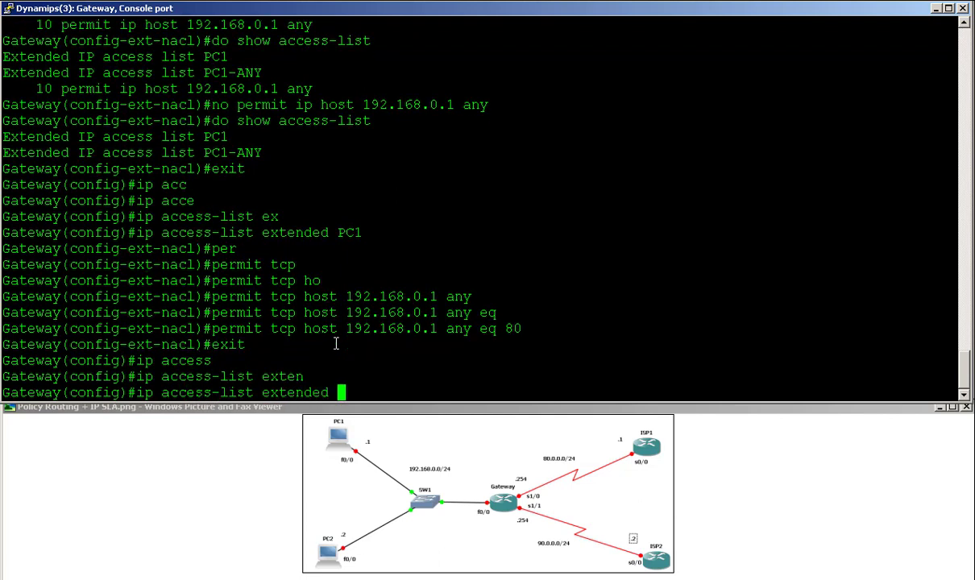
{"action": "type", "text": "PC1-ANY"}
{"action": "key", "text": "Return"}
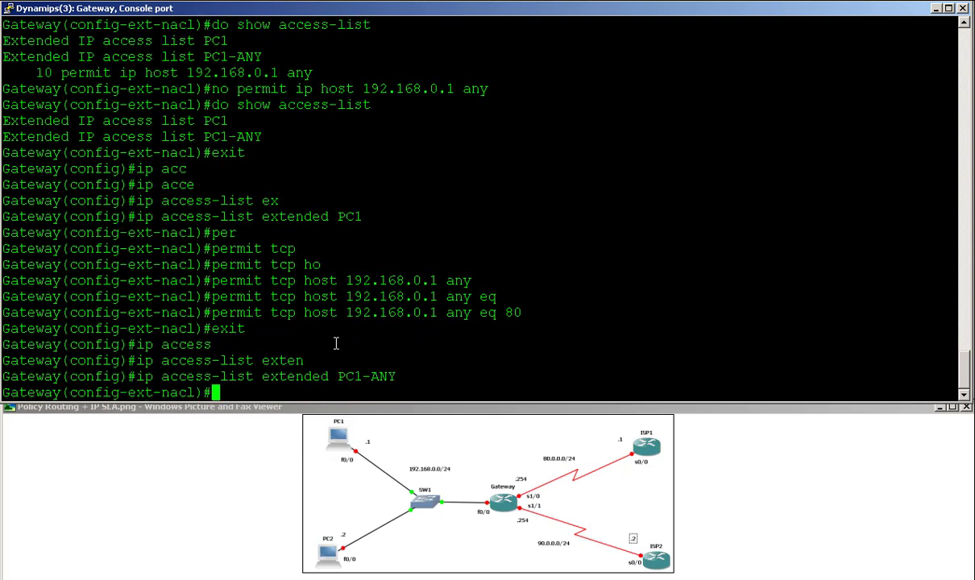
Add a rule to access list PC1-ANY permitting IP from host 192.168.0.1 to any destination.
{"action": "type", "text": "per"}
{"action": "key", "text": "Tab"}
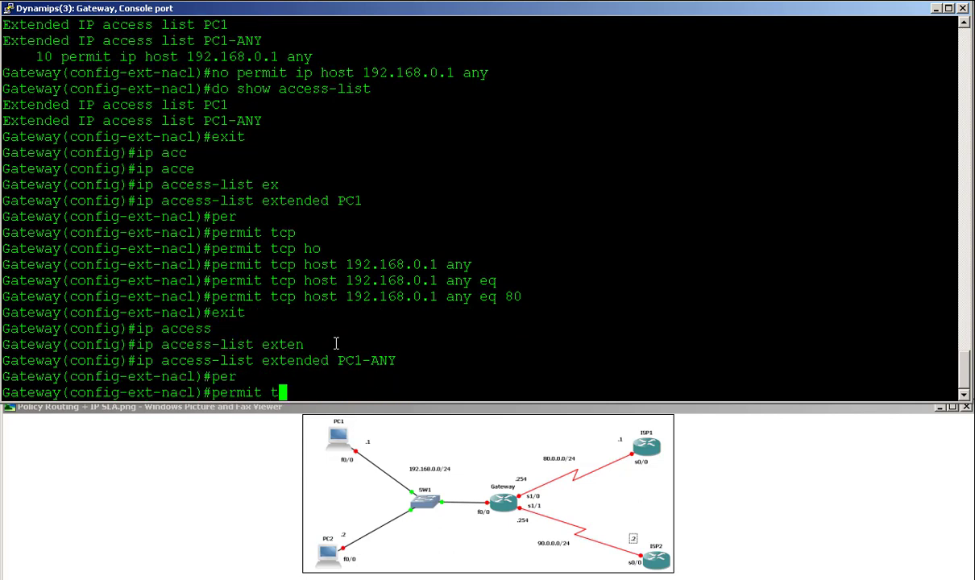
{"action": "type", "text": "ip ho"}
{"action": "key", "text": "Tab"}
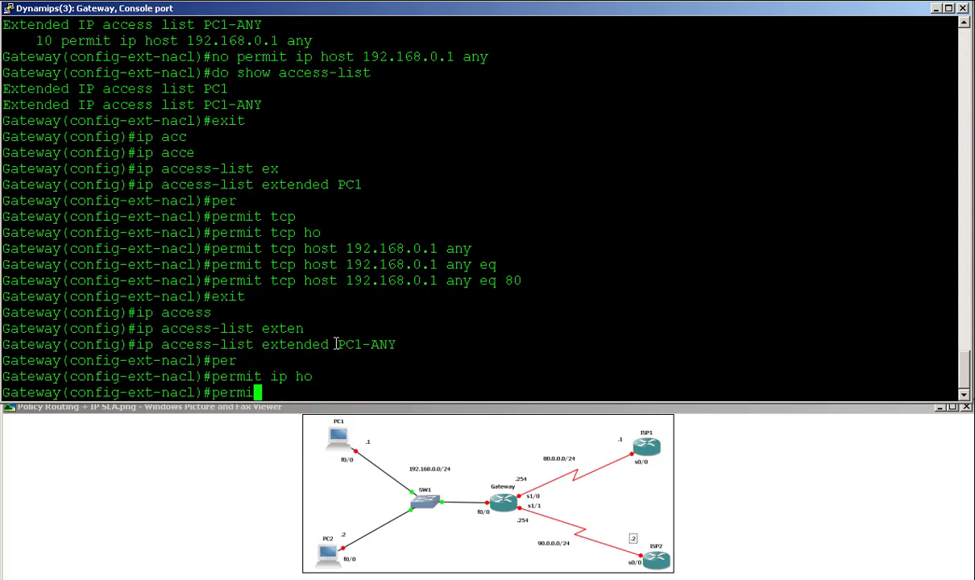
{"action": "type", "text": "192.168"}
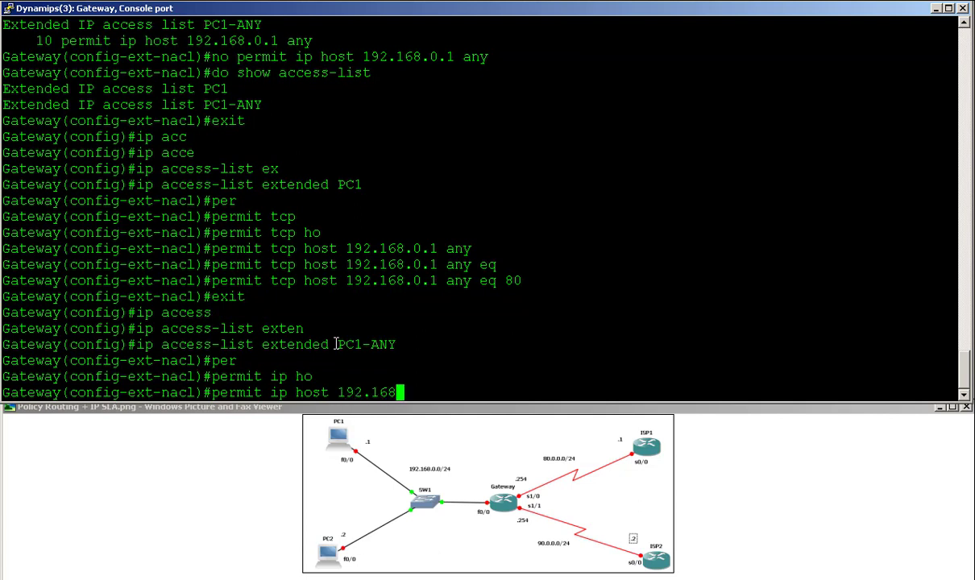
{"action": "type", "text": ".0.1 any"}
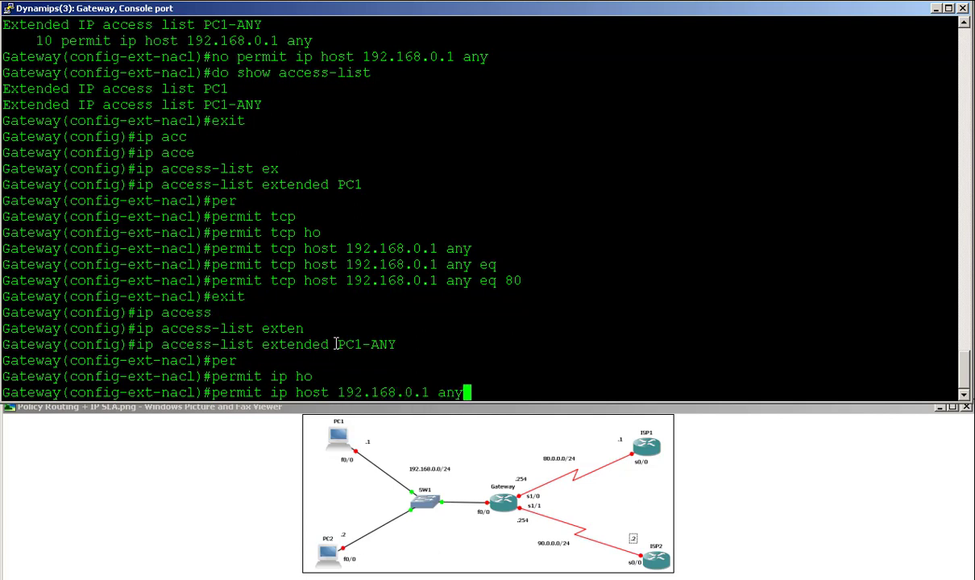
{"action": "key", "text": "Tab"}
{"action": "key", "text": "Return"}
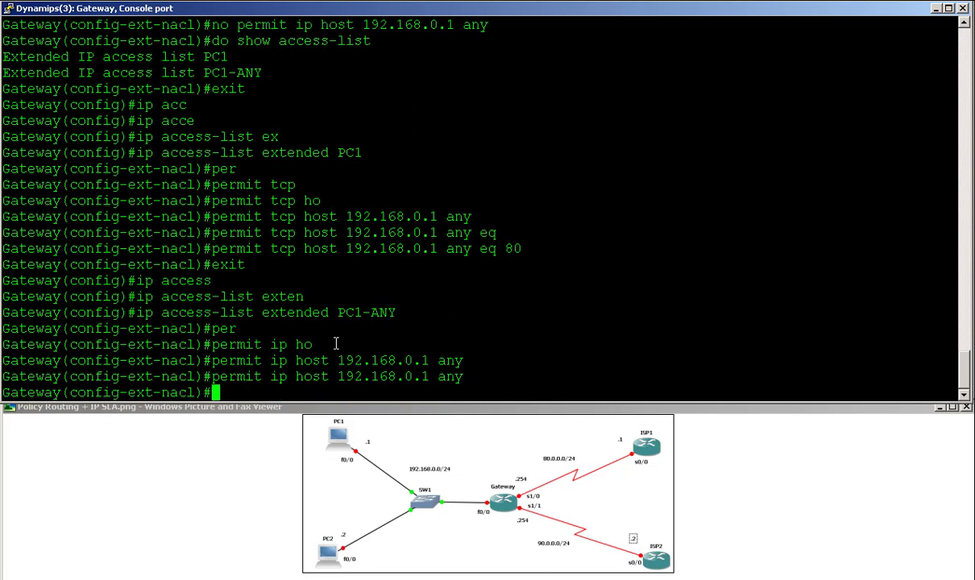
Display the configured access lists and review the TCP rule under PC1 and the IP rule under PC1-ANY.
{"action": "type", "text": "do show access"}
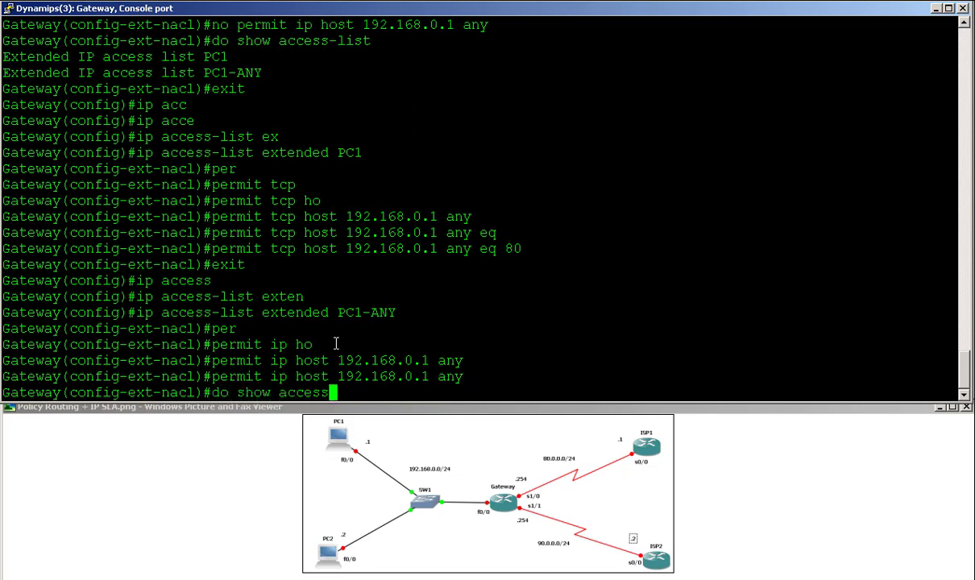
{"action": "key", "text": "Tab"}
{"action": "type", "text": "-list"}
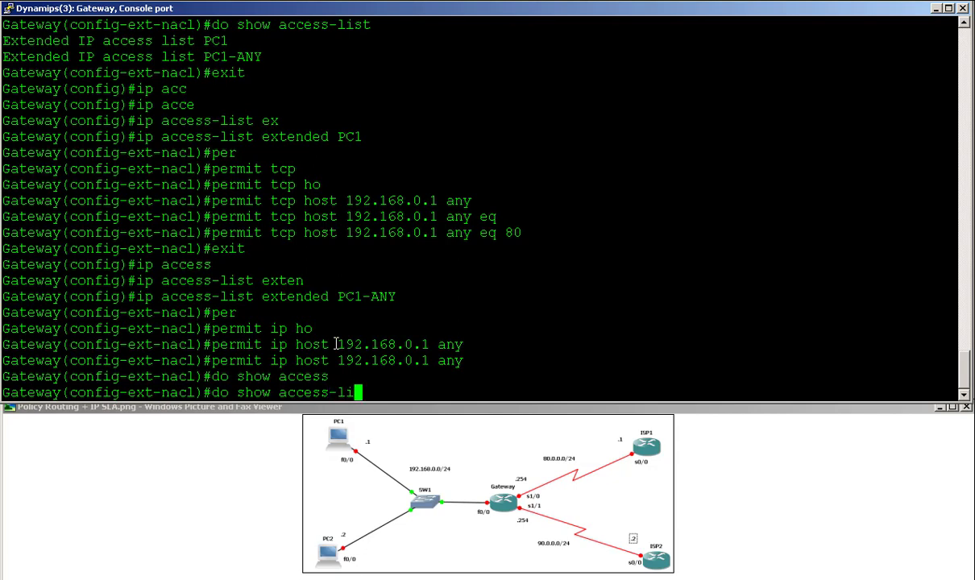
{"action": "key", "text": "Tab"}
{"action": "key", "text": "Return"}
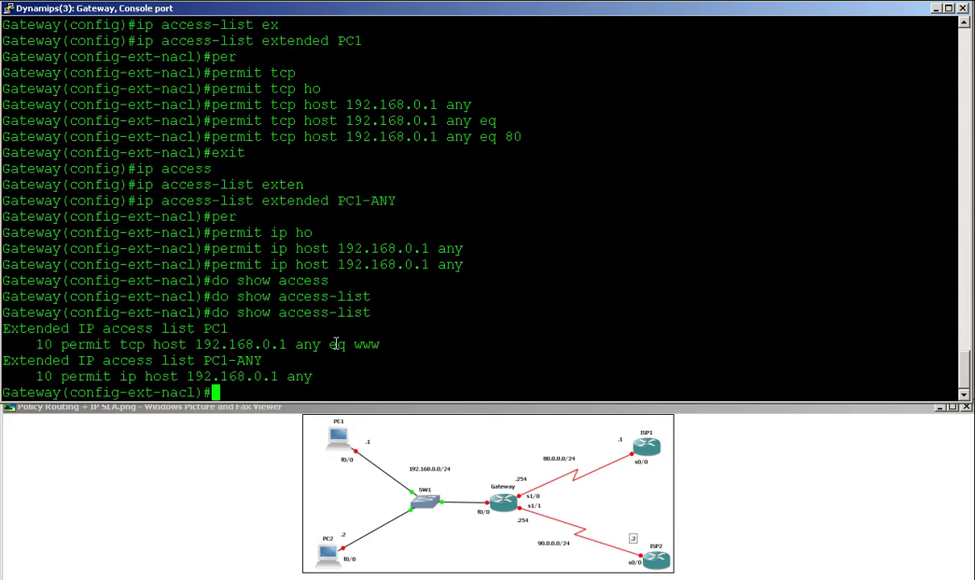
{"action": "left_click_drag", "start_coordinate": [2, 327], "coordinate": [238, 360]}
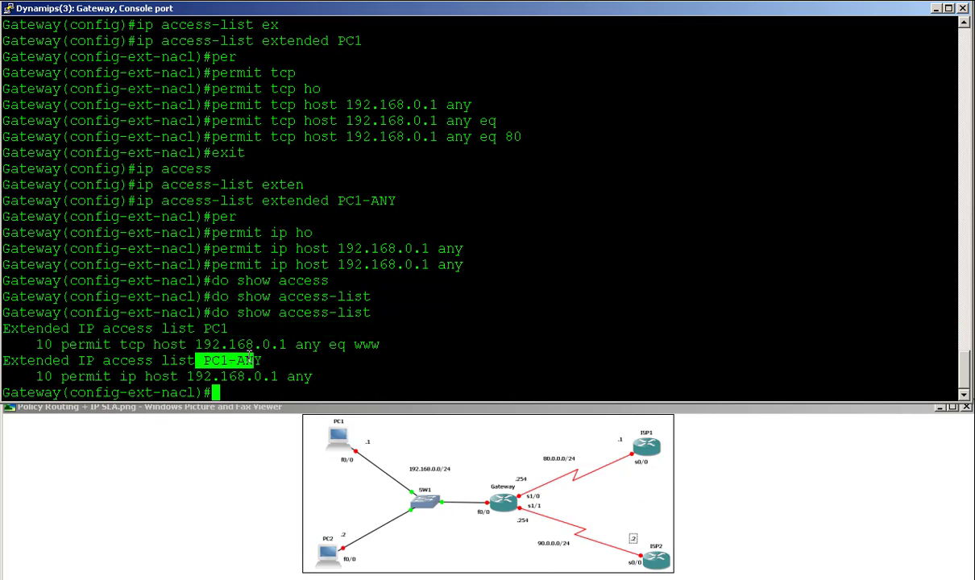
{"action": "left_click_drag", "start_coordinate": [24, 344], "coordinate": [355, 345]}
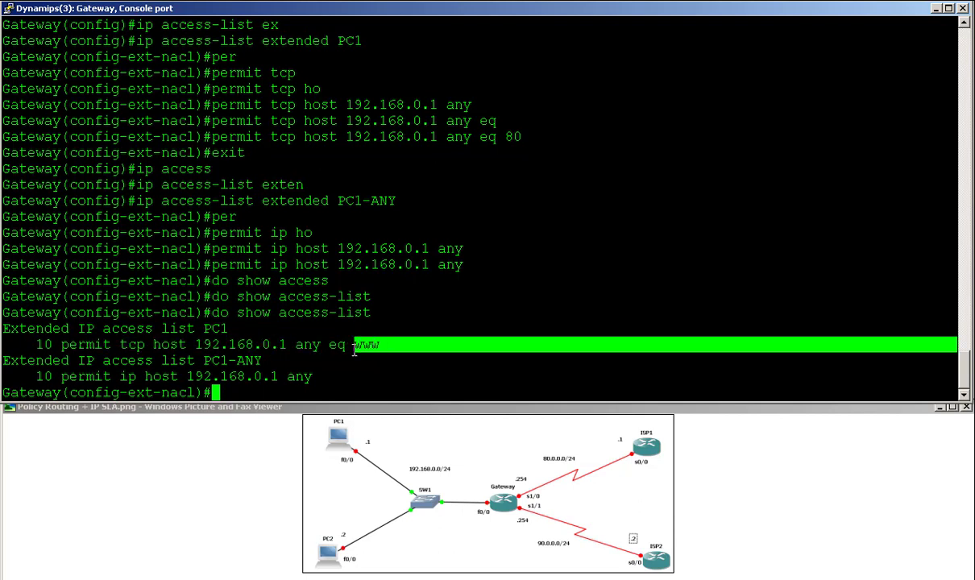
{"action": "left_click_drag", "start_coordinate": [322, 375], "coordinate": [26, 376]}
{"action": "right_click", "coordinate": [255, 329]}
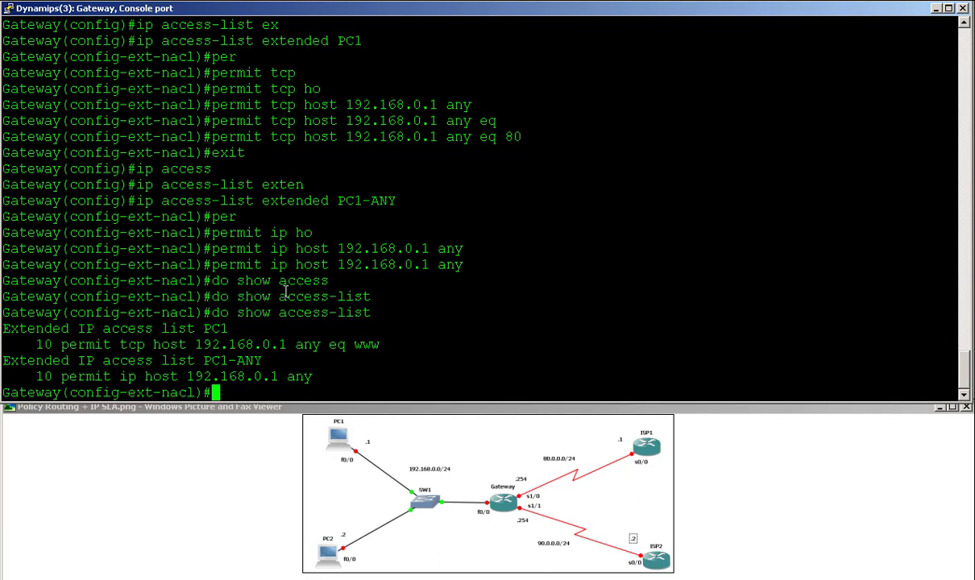
Leave access list PC1-ANY and create a route map named TRAFFIC with a permit entry at sequence 10.
{"action": "type", "text": "exit"}
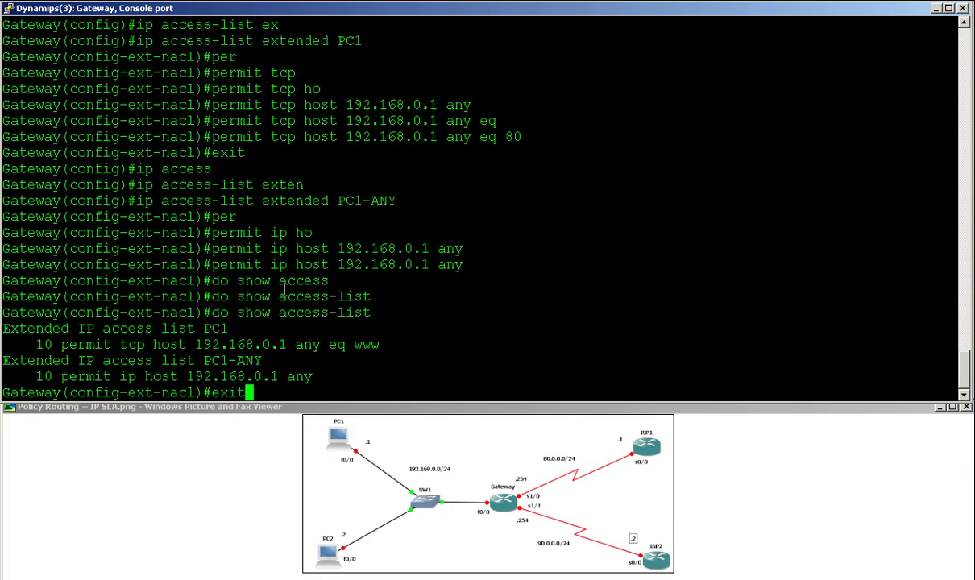
{"action": "key", "text": "Return"}
{"action": "type", "text": "route"}
{"action": "key", "text": "Tab"}
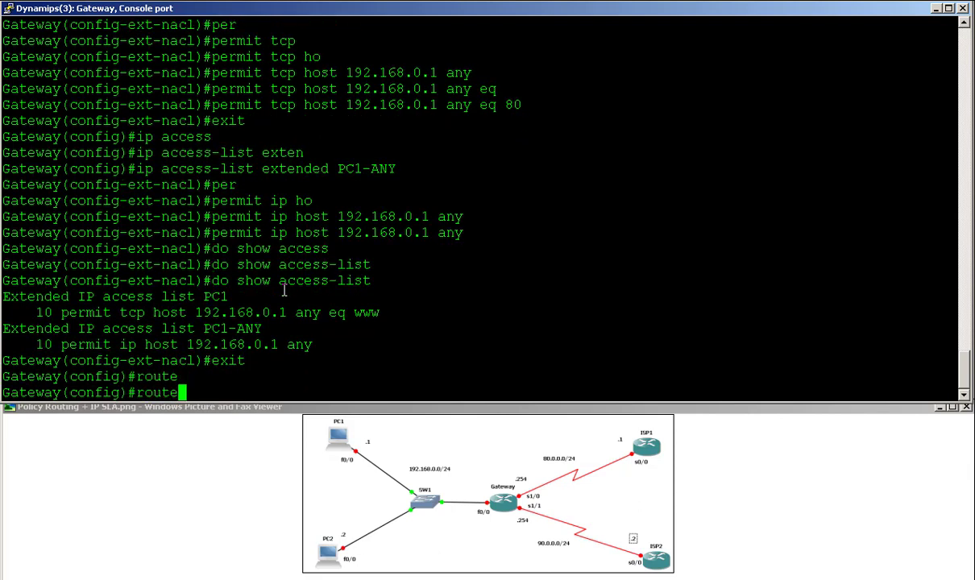
{"action": "type", "text": "-m"}
{"action": "key", "text": "Tab"}
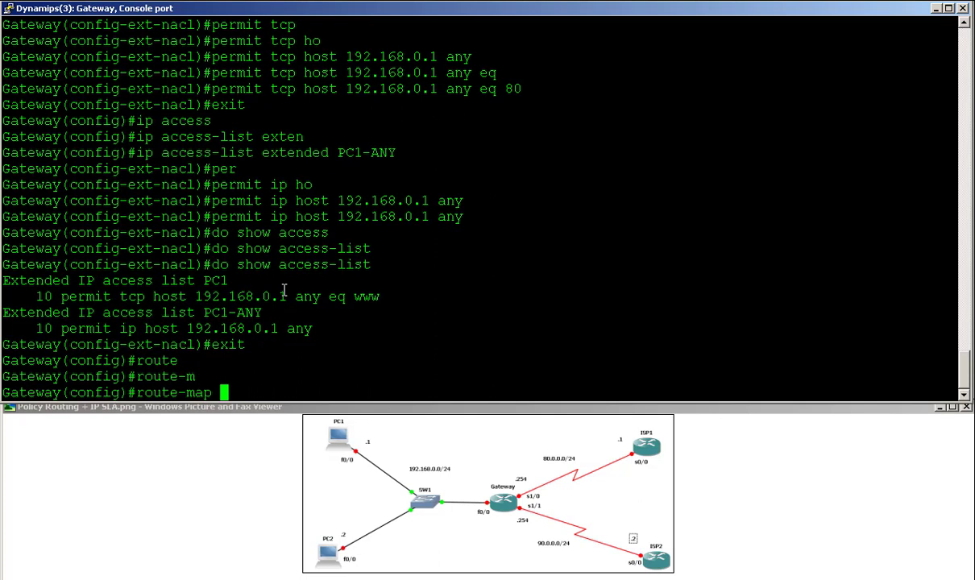
{"action": "type", "text": "TRAFF"}
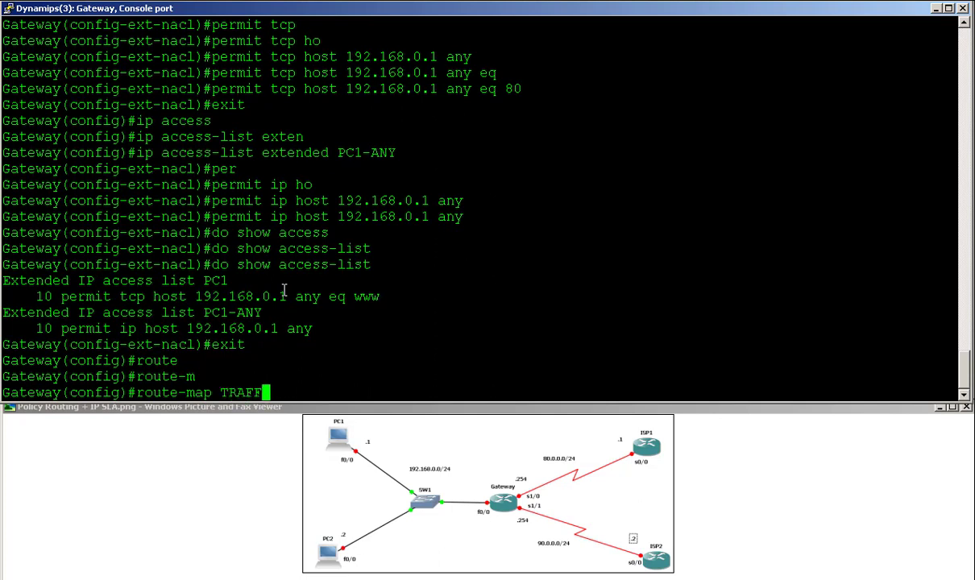
{"action": "type", "text": "IC ?"}
{"action": "type", "text": "per"}
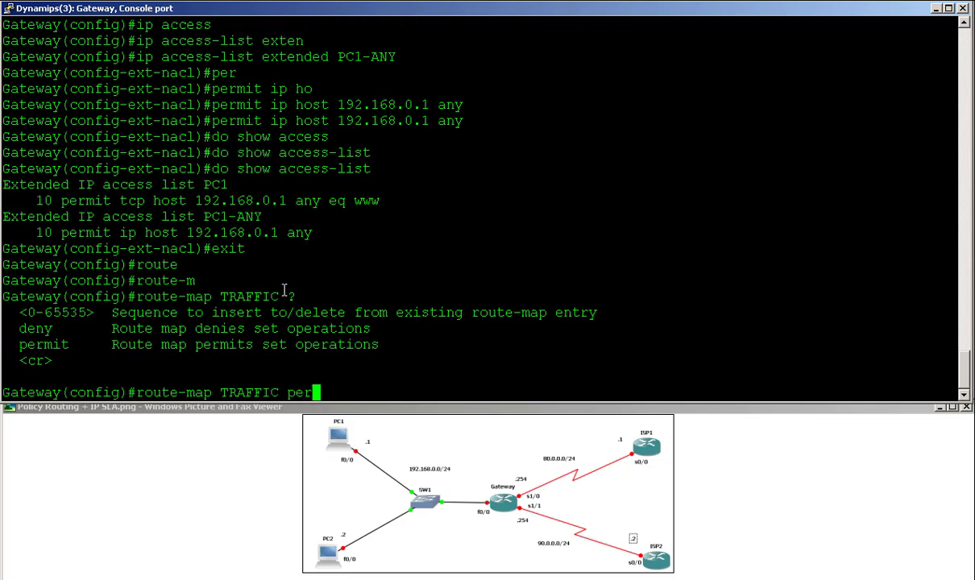
{"action": "key", "text": "Tab"}
{"action": "type", "text": "10"}
{"action": "key", "text": "Return"}
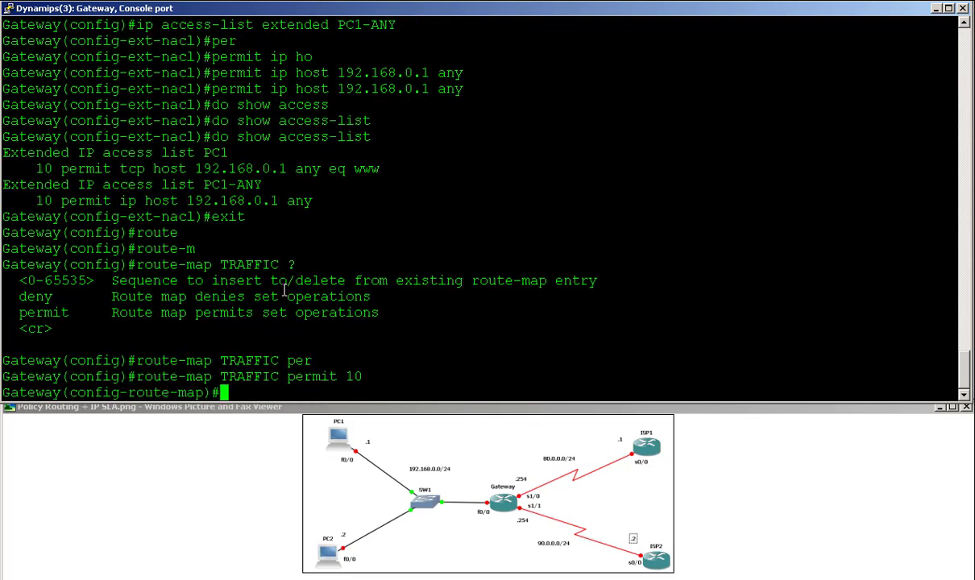
Make sequence 10 of route map TRAFFIC match the IP addresses in access list PC1.
{"action": "type", "text": "mat"}
{"action": "key", "text": "Tab"}
{"action": "type", "text": "ip add"}
{"action": "key", "text": "Tab"}
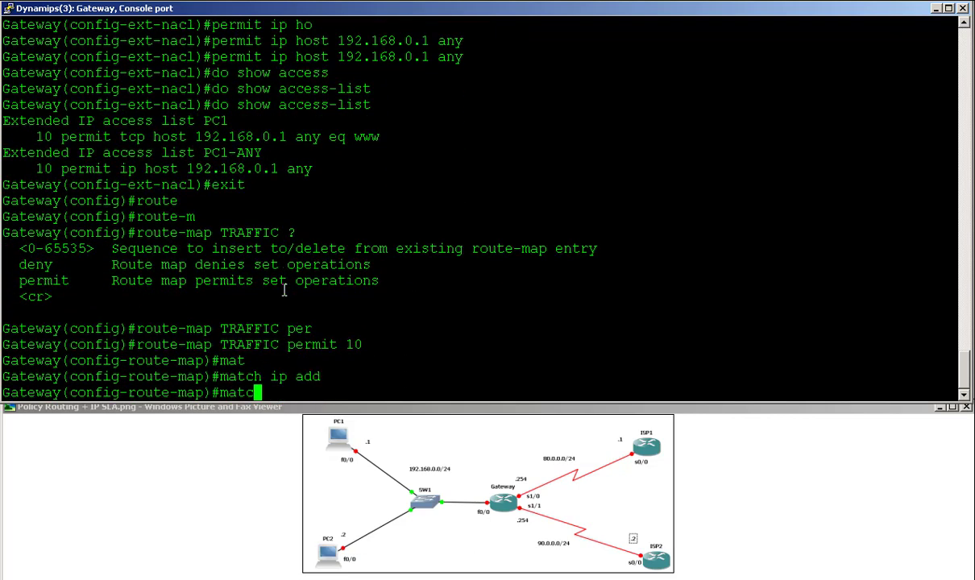
{"action": "type", "text": "PC1"}
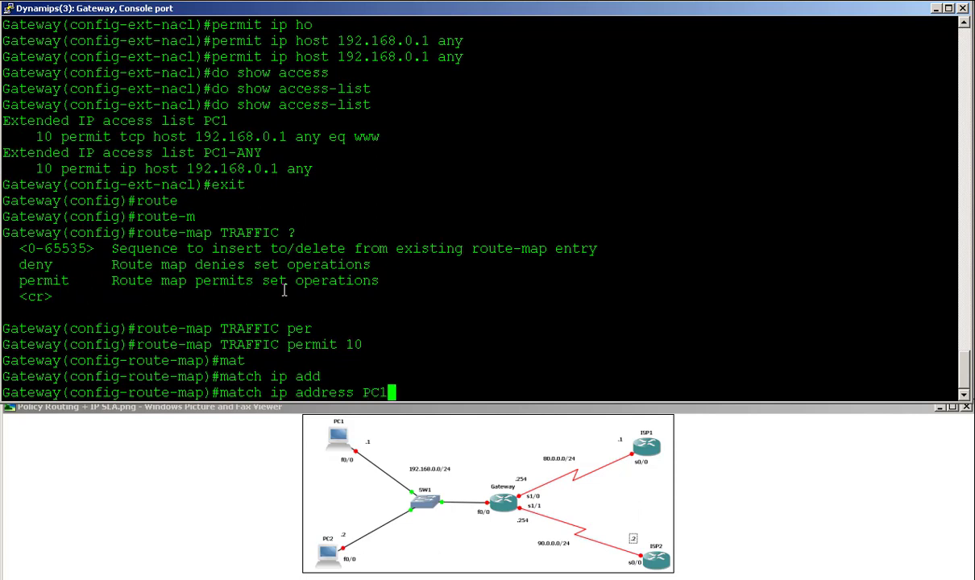
{"action": "key", "text": "Return"}
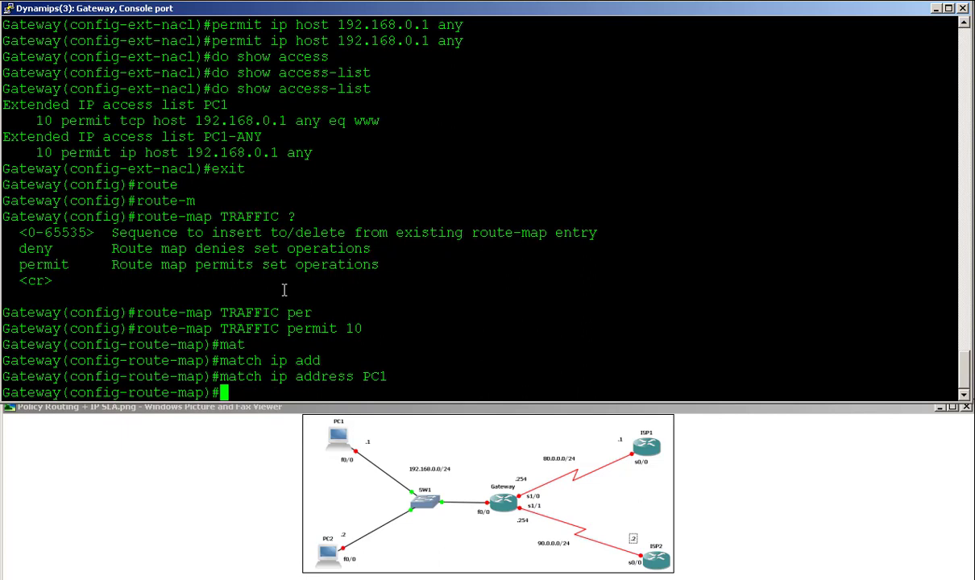
Set the IP next hop for sequence 10 of route map TRAFFIC to 90.0.0.2.
{"action": "type", "text": "set"}
{"action": "key", "text": "Return"}
{"action": "type", "text": "set n"}
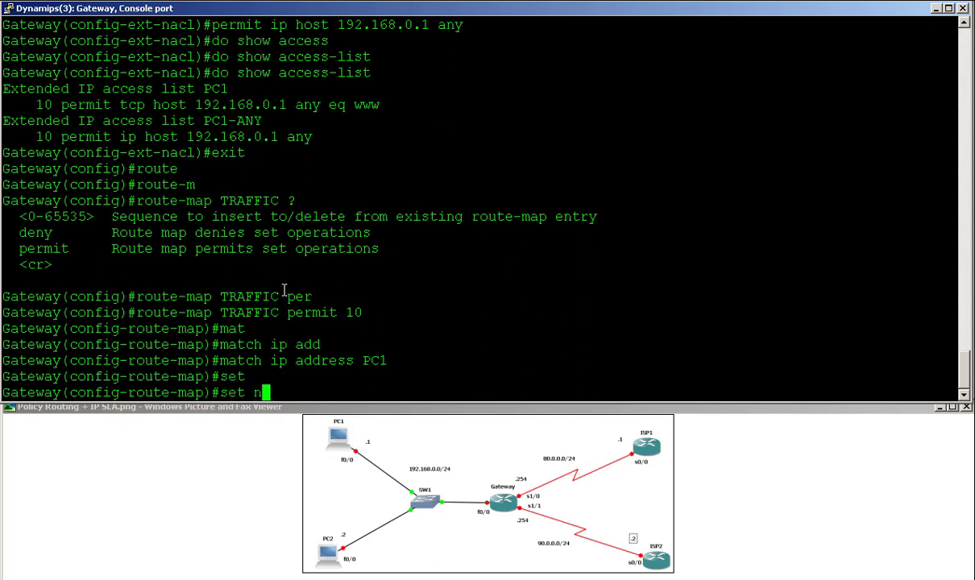
{"action": "key", "text": "BackSpace"}
{"action": "type", "text": "ip nex"}
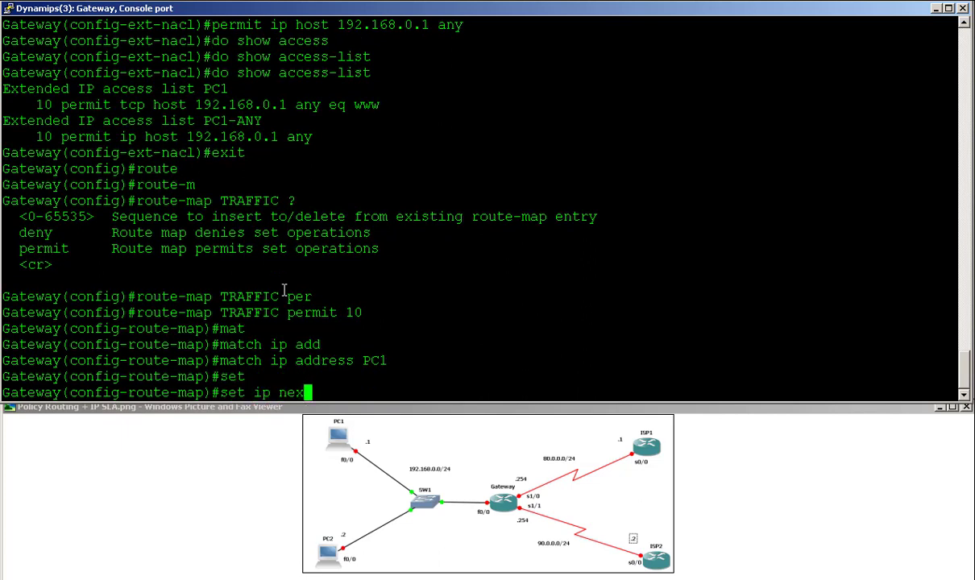
{"action": "key", "text": "Tab"}
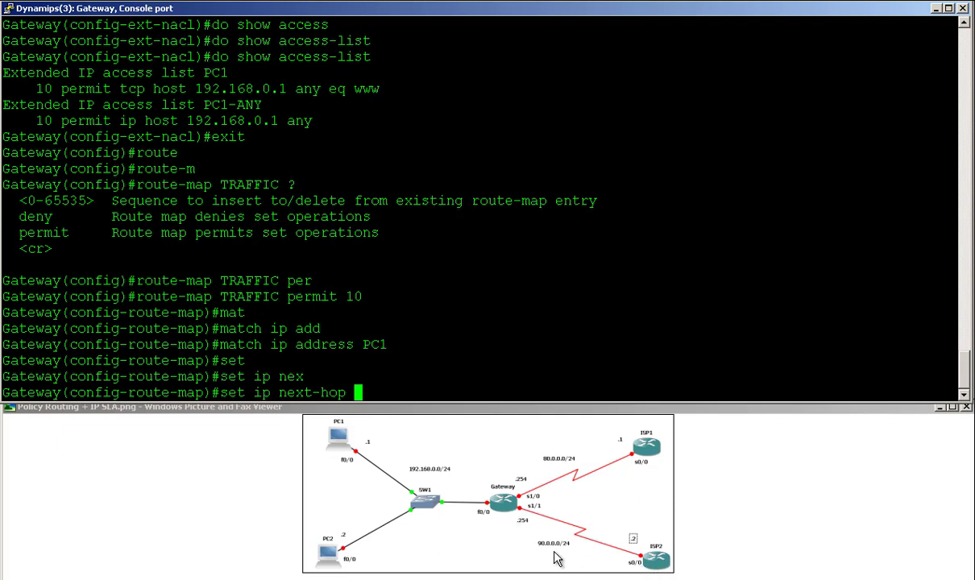
{"action": "type", "text": "90.0.0.2"}
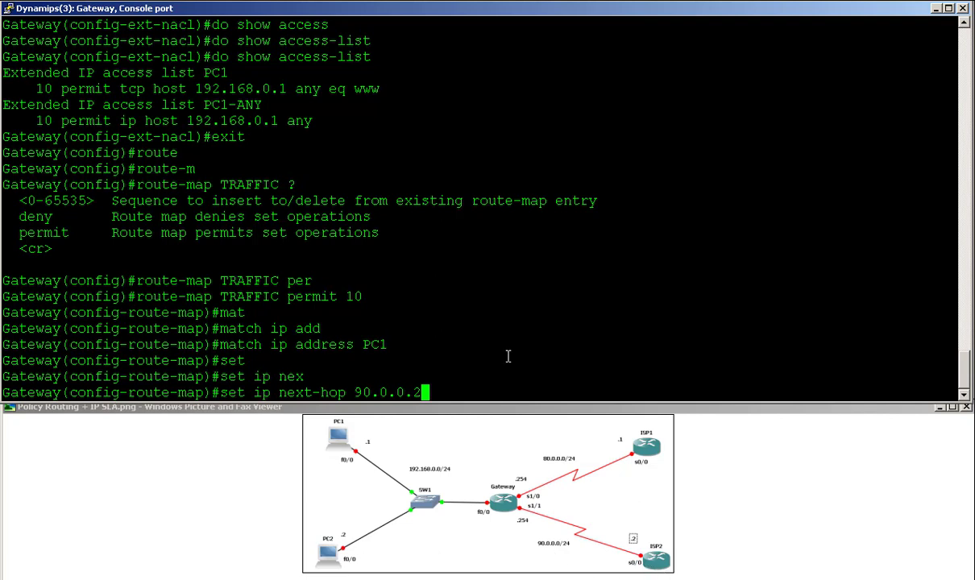
{"action": "key", "text": "Return"}
Leave the sequence 10 entry and add a permit entry at sequence 20 to route map TRAFFIC.
{"action": "type", "text": "exit"}
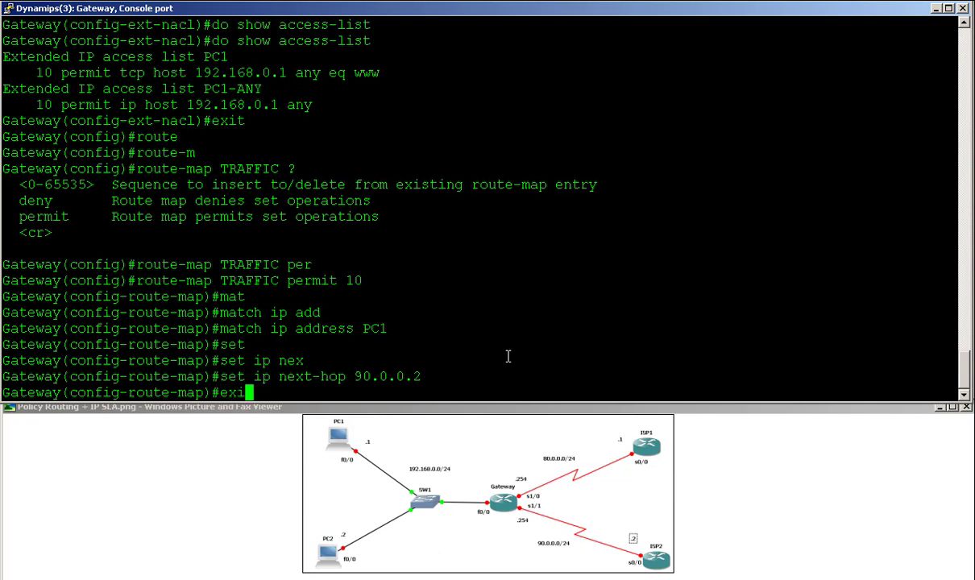
{"action": "key", "text": "Return"}
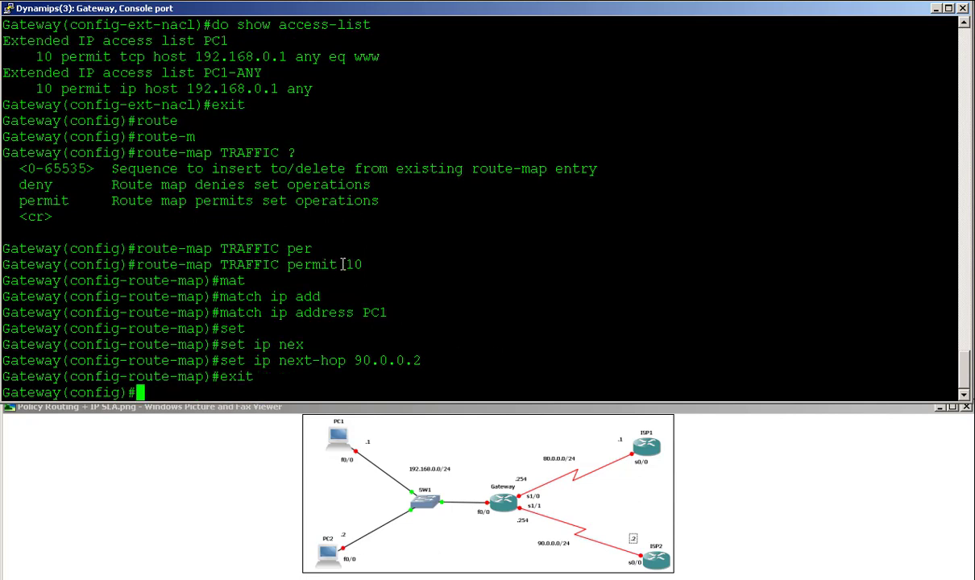
{"action": "left_click_drag", "start_coordinate": [344, 264], "coordinate": [136, 262]}
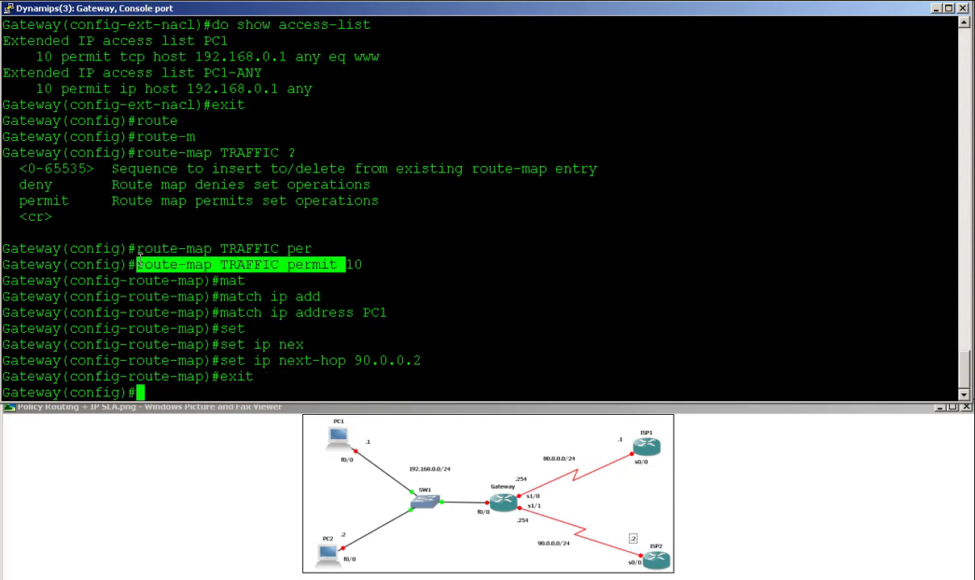
{"action": "right_click", "coordinate": [216, 382]}
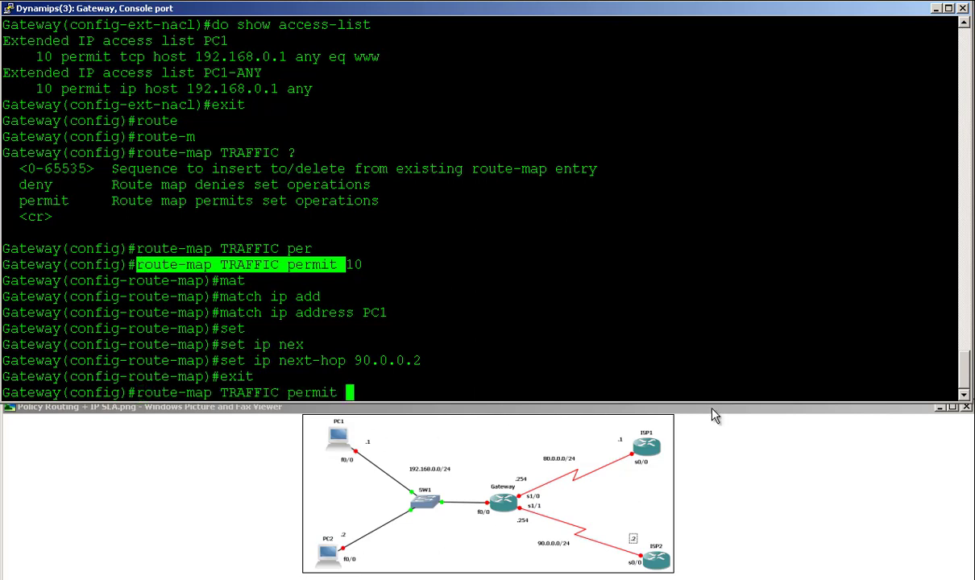
{"action": "type", "text": "20"}
{"action": "key", "text": "Return"}
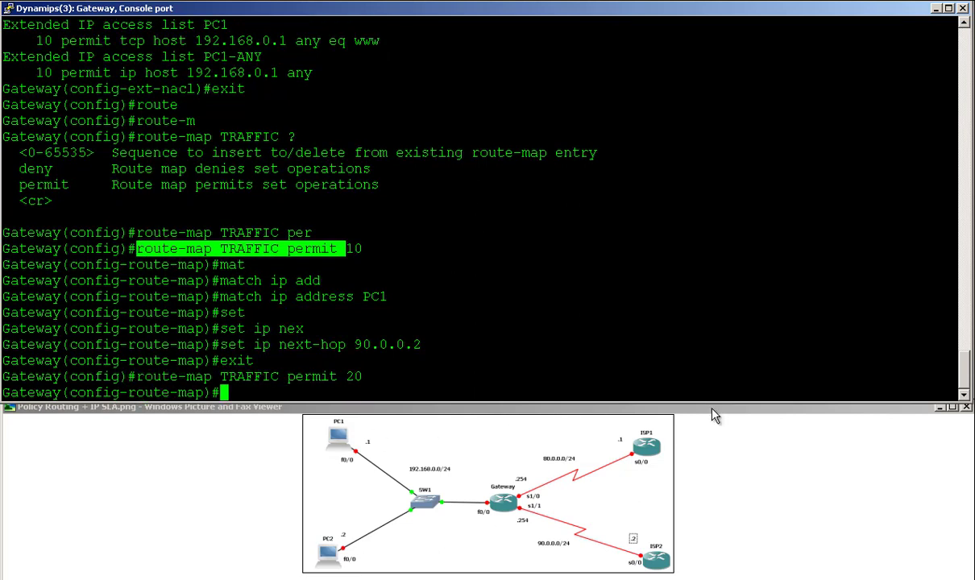
Make sequence 20 of route map TRAFFIC match the IP addresses in access list PC1-ANY.
{"action": "type", "text": "mat"}
{"action": "key", "text": "Tab"}
{"action": "type", "text": "ip add"}
{"action": "key", "text": "Tab"}
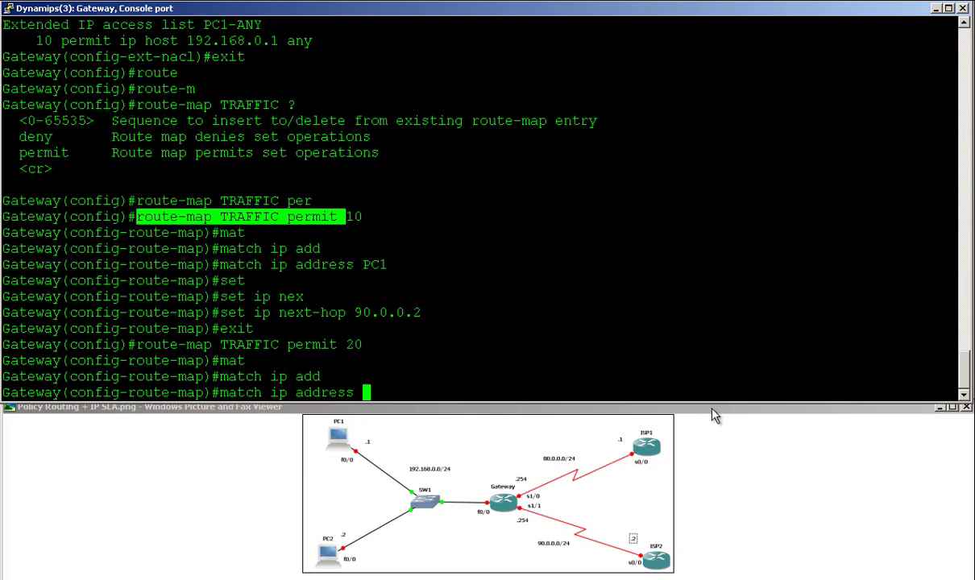
{"action": "scroll", "coordinate": [463, 269], "scroll_direction": "up", "scroll_amount": 4}
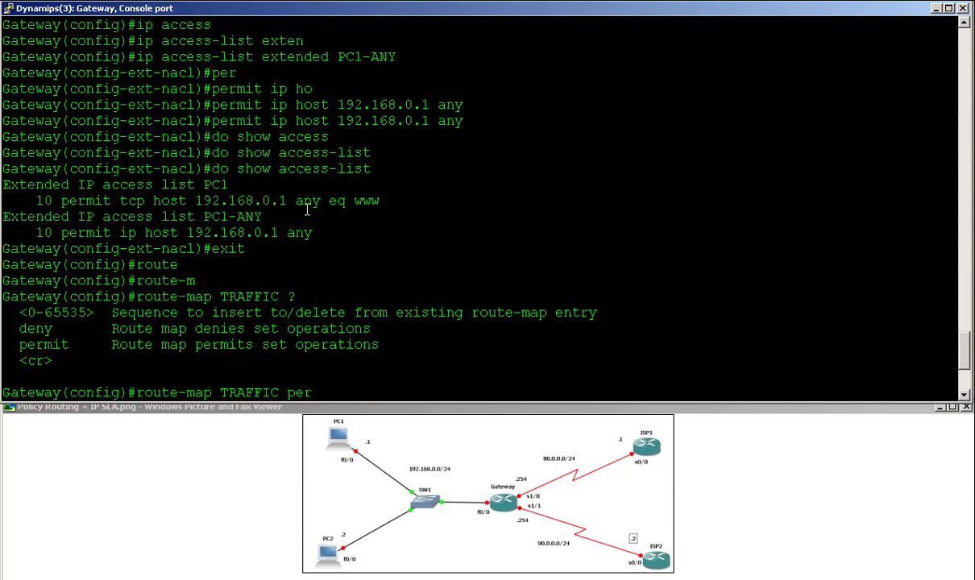
{"action": "double_click", "coordinate": [242, 215]}
{"action": "right_click", "coordinate": [229, 204]}
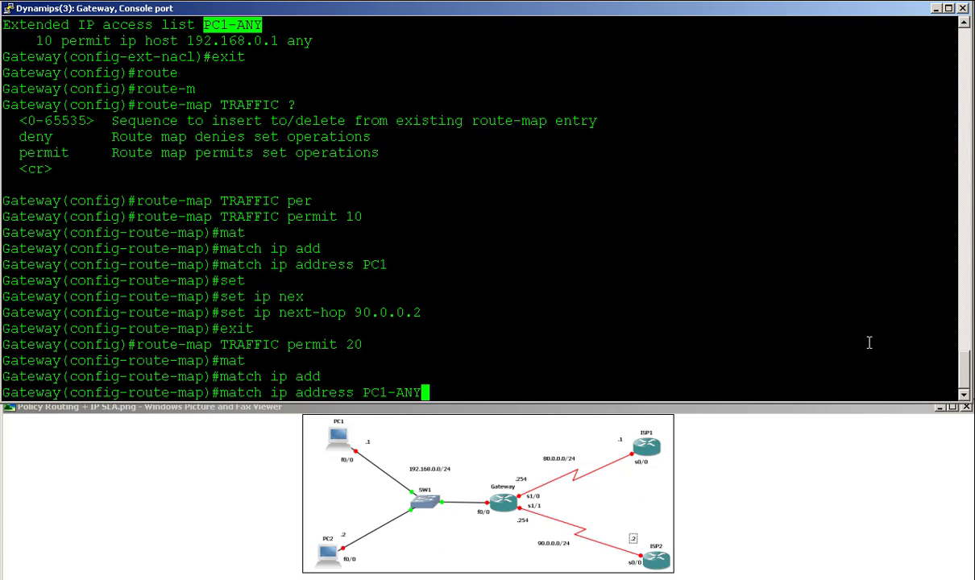
{"action": "key", "text": "Return"}
Set the IP next hop for sequence 20 of route map TRAFFIC to 80.0.0.1.
{"action": "type", "text": "set ip nex"}
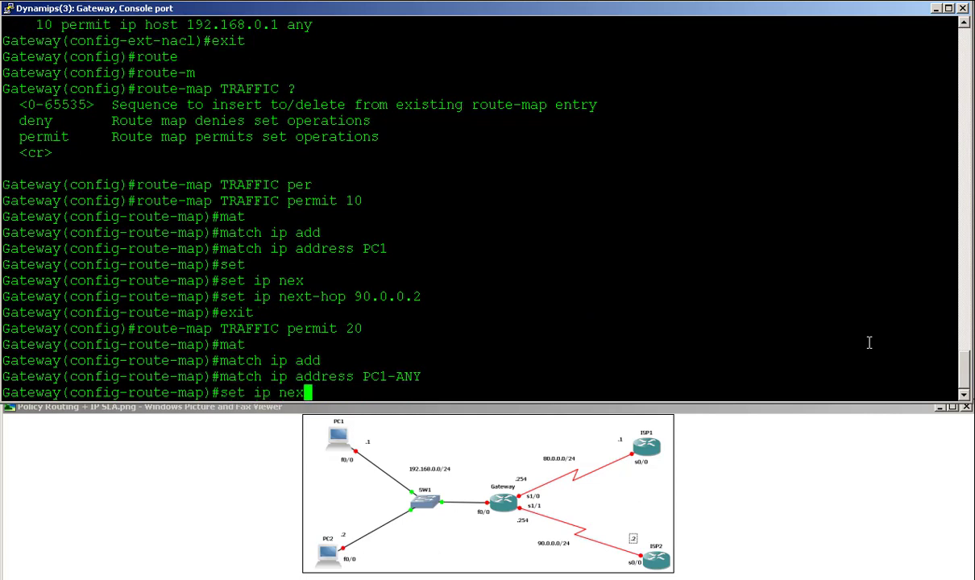
{"action": "key", "text": "Tab"}
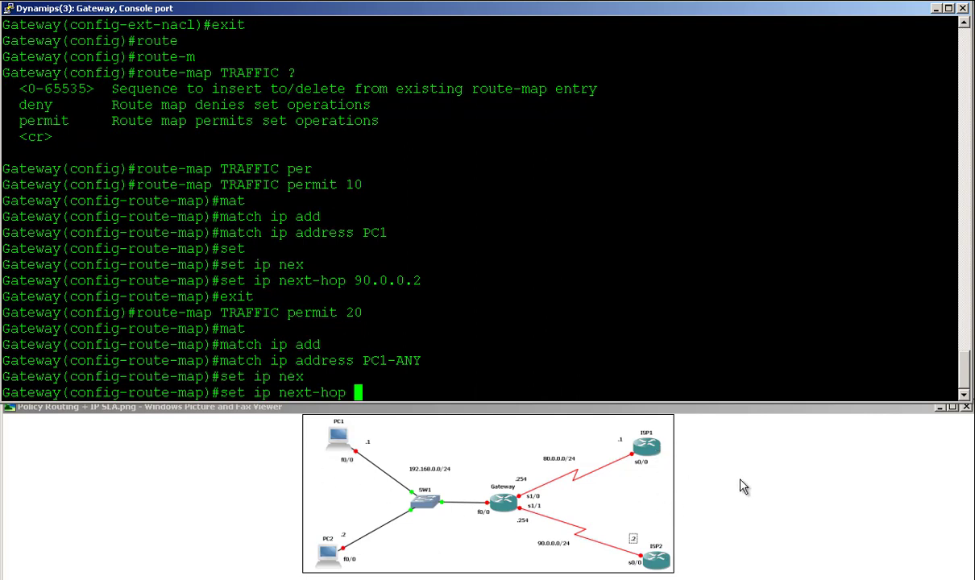
{"action": "type", "text": "90.0.0."}
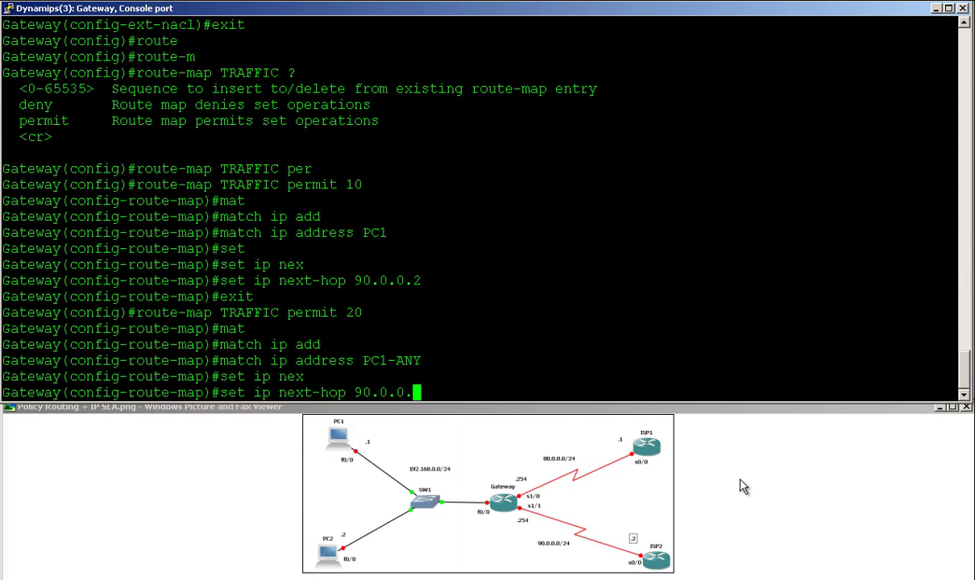
{"action": "key", "text": "BackSpace"}
{"action": "key", "text": "BackSpace"}
{"action": "key", "text": "BackSpace"}
{"action": "key", "text": "BackSpace"}
{"action": "key", "text": "BackSpace"}
{"action": "key", "text": "BackSpace"}
{"action": "key", "text": "BackSpace"}
{"action": "type", "text": "8"}
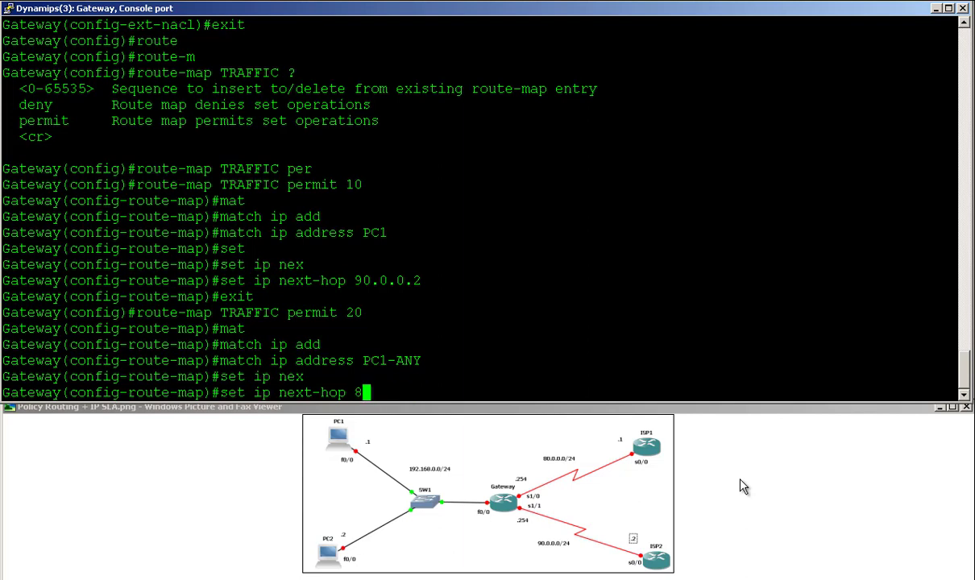
{"action": "type", "text": "0.0.0.1"}
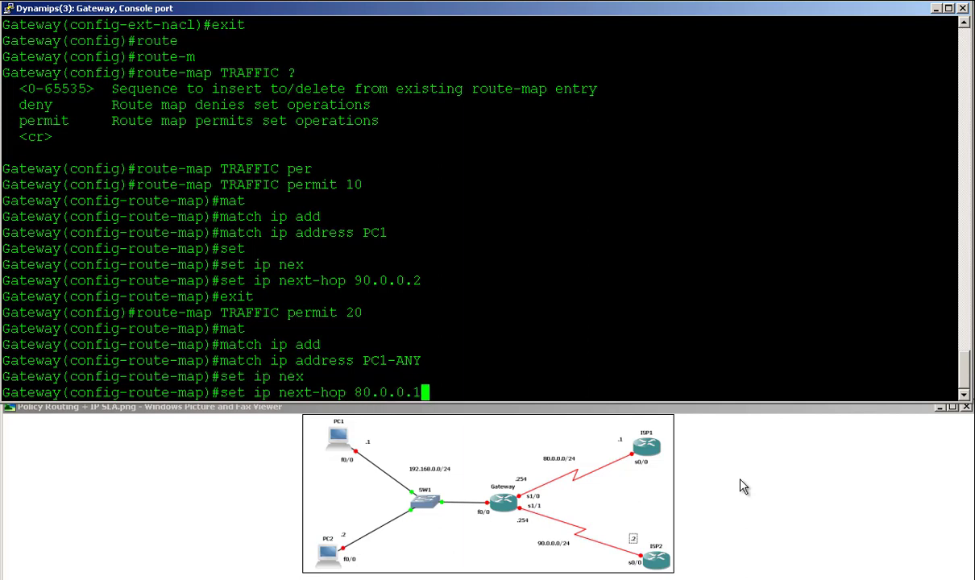
{"action": "key", "text": "Return"}
End configuration mode and display the route maps configured on the Gateway router.
{"action": "type", "text": "end"}
{"action": "key", "text": "Return"}
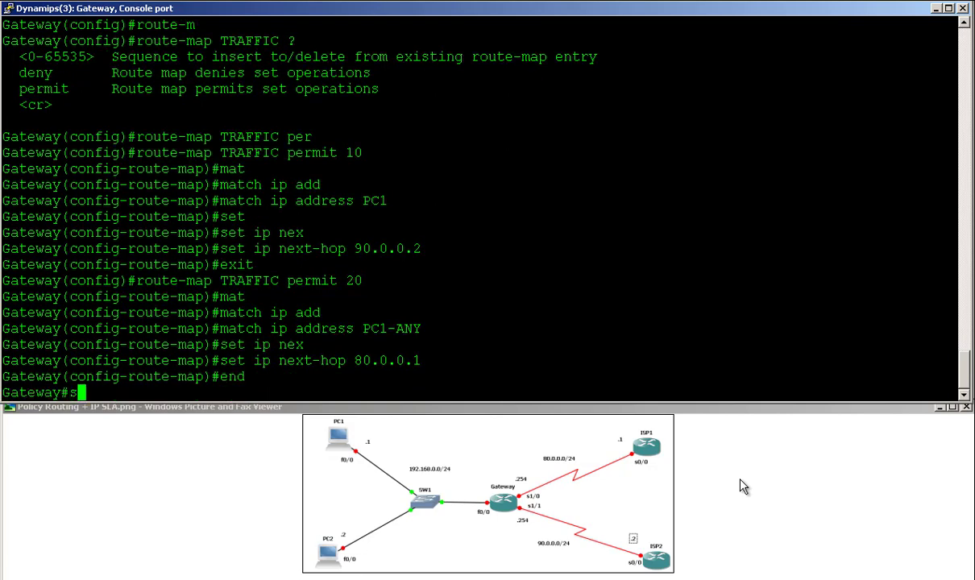
{"action": "type", "text": "show route"}
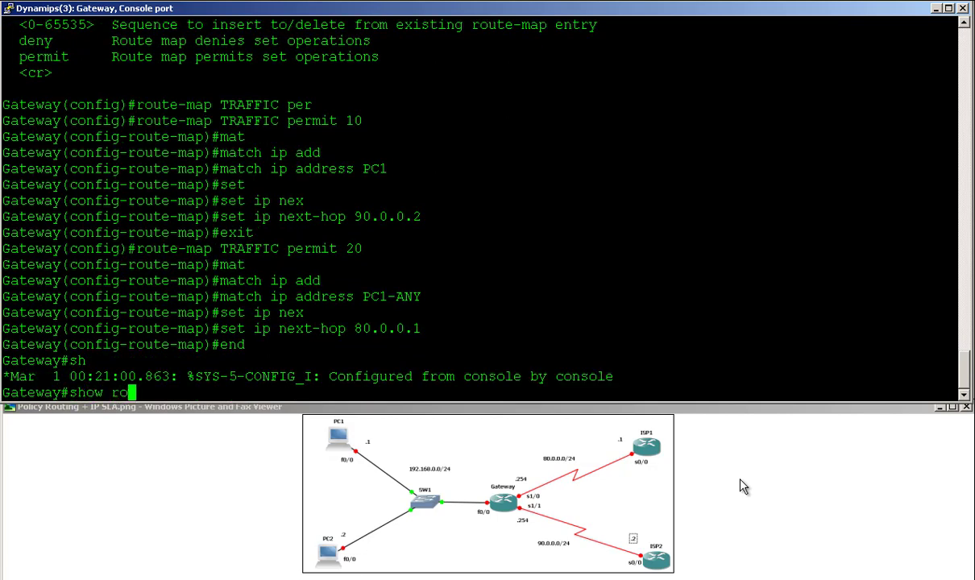
{"action": "key", "text": "Tab"}
{"action": "key", "text": "Return"}
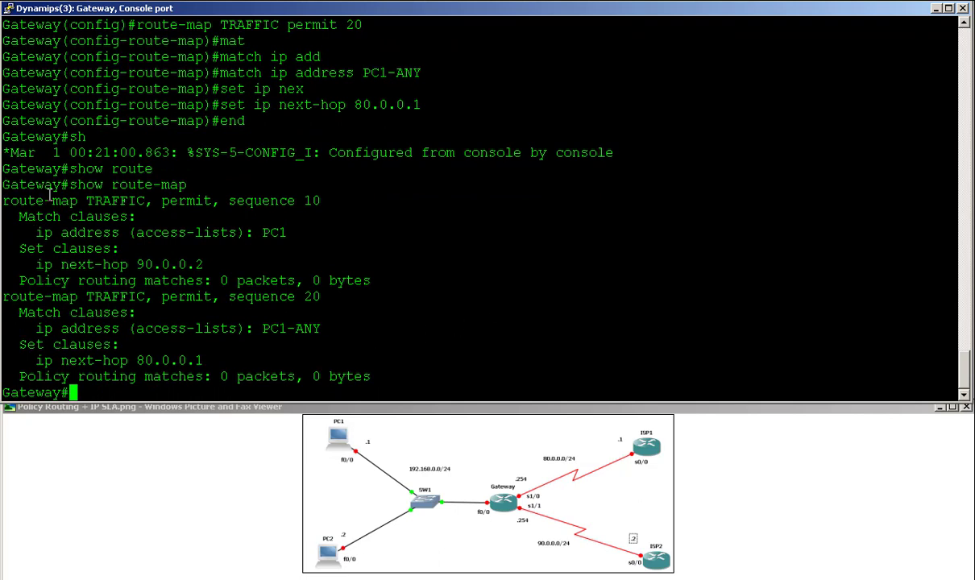
Review the match and set clauses of sequence 10 in route map TRAFFIC.
{"action": "left_click_drag", "start_coordinate": [10, 200], "coordinate": [141, 185]}
{"action": "left_click", "coordinate": [141, 184]}
{"action": "left_click_drag", "start_coordinate": [231, 201], "coordinate": [192, 184]}
{"action": "left_click", "coordinate": [163, 235]}
{"action": "left_click_drag", "start_coordinate": [46, 234], "coordinate": [258, 251]}
{"action": "left_click", "coordinate": [242, 241]}
{"action": "left_click_drag", "start_coordinate": [36, 265], "coordinate": [159, 264]}
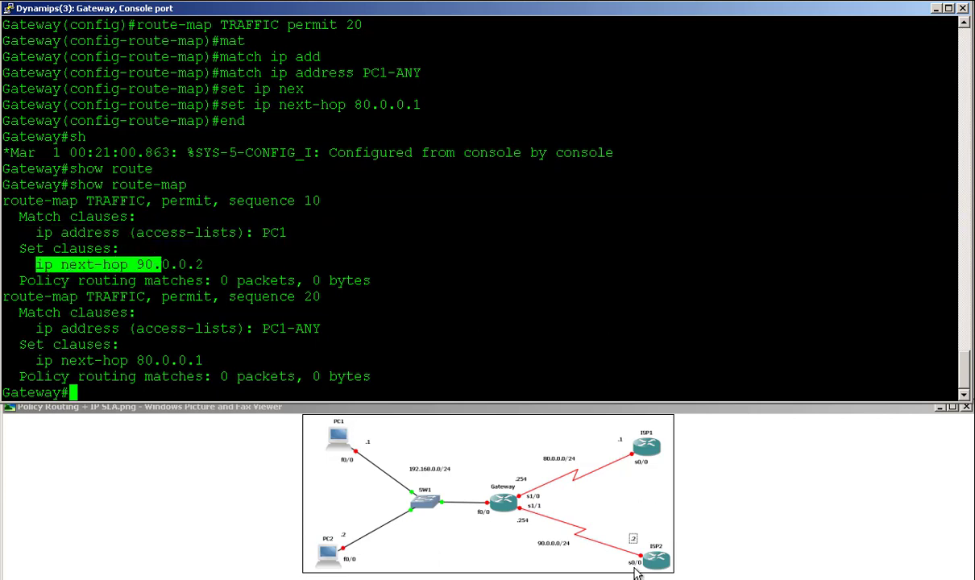
Check the access list and next hop used by sequence 20 in route map TRAFFIC.
{"action": "left_click", "coordinate": [15, 301]}
{"action": "left_click_drag", "start_coordinate": [15, 301], "coordinate": [78, 298]}
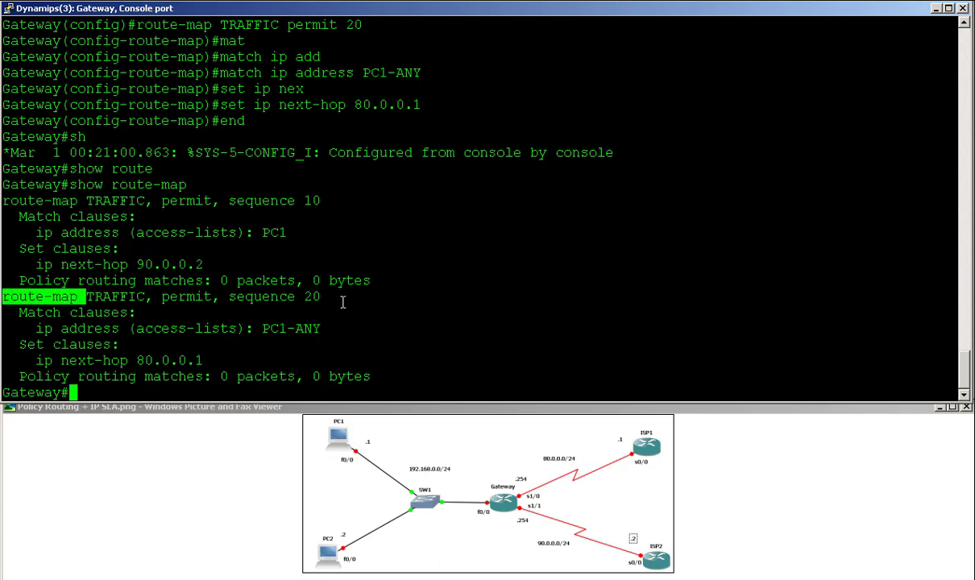
{"action": "left_click_drag", "start_coordinate": [325, 296], "coordinate": [905, 328]}
{"action": "left_click", "coordinate": [58, 318]}
{"action": "left_click_drag", "start_coordinate": [153, 360], "coordinate": [203, 360]}
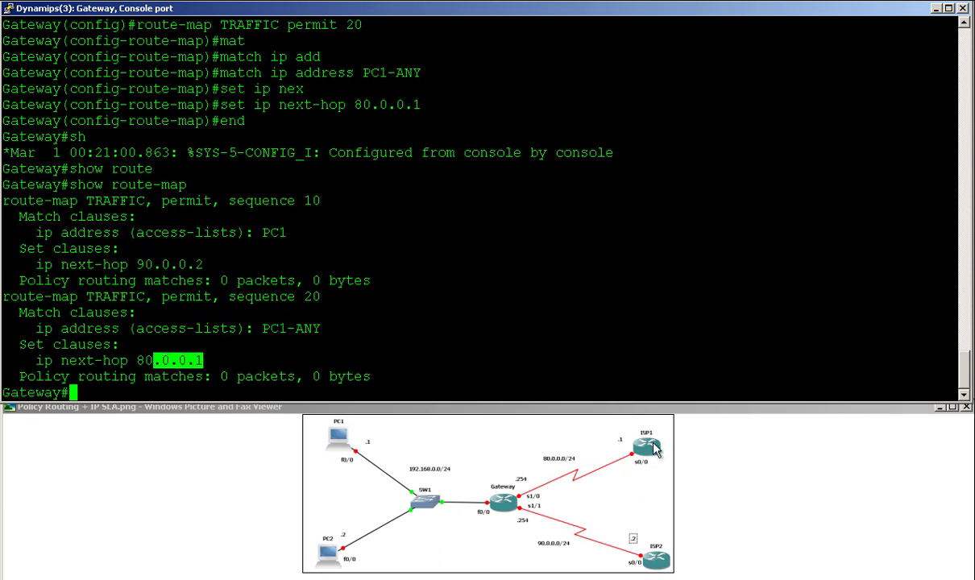
{"action": "left_click", "coordinate": [228, 316]}
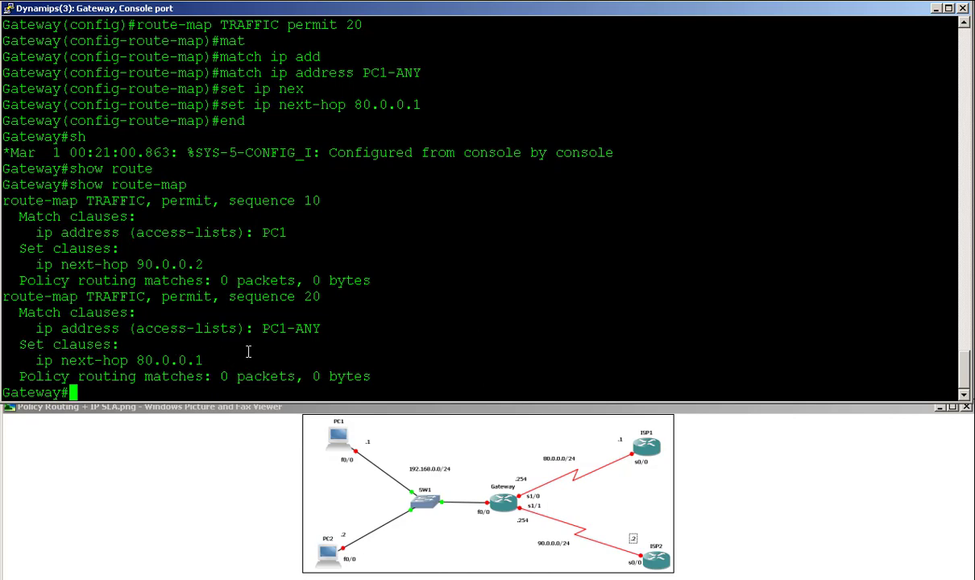
Switch to the lab scenario page in Internet Explorer and read task 2 about routing PC2's traffic.
{"action": "key", "text": "alt+Tab"}
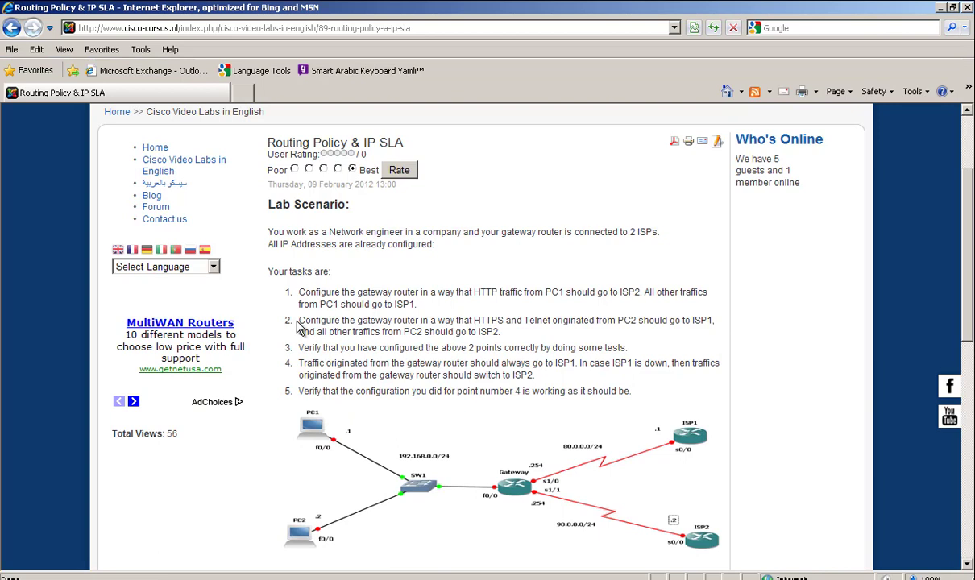
{"action": "left_click_drag", "start_coordinate": [297, 319], "coordinate": [665, 323]}
{"action": "left_click", "coordinate": [625, 324]}
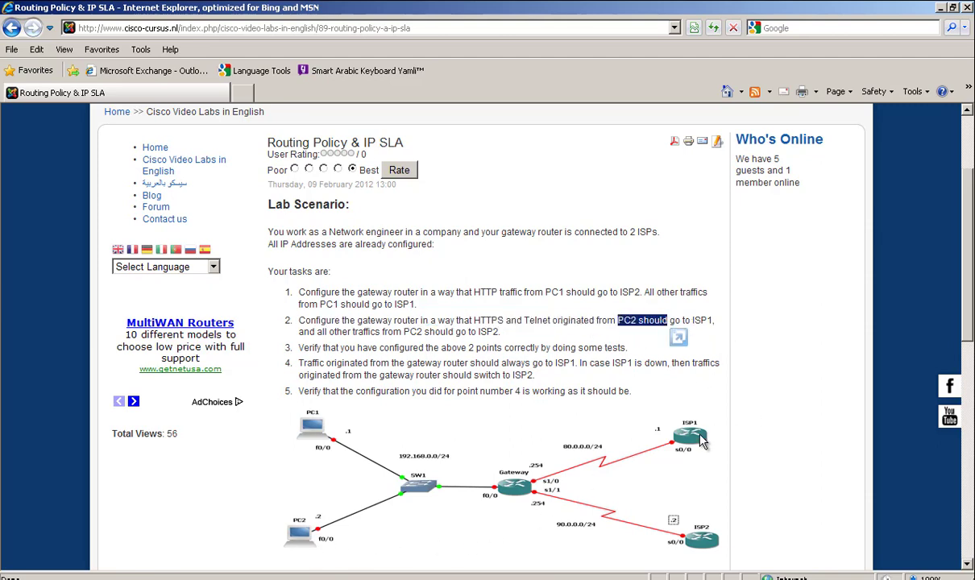
{"action": "left_click_drag", "start_coordinate": [327, 331], "coordinate": [429, 331]}
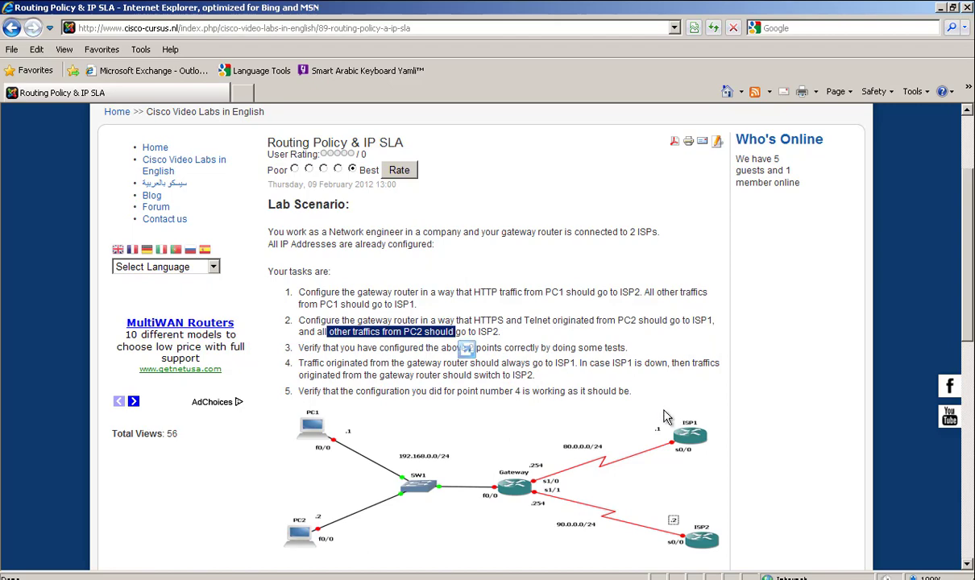
{"action": "left_click", "coordinate": [476, 324]}
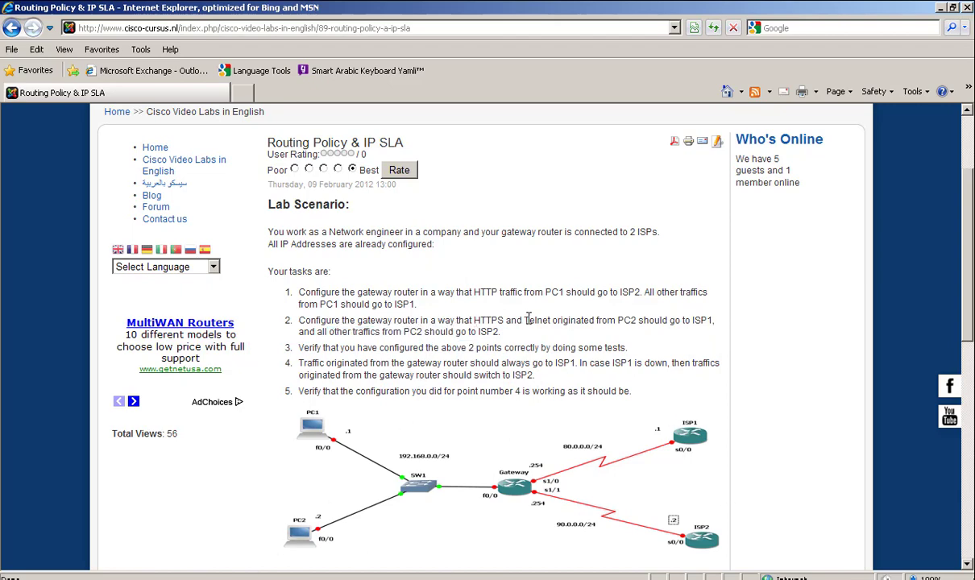
Switch to the Gateway console, enter global configuration mode and create an extended IP access list named PC2.
{"action": "key", "text": "alt+Tab"}
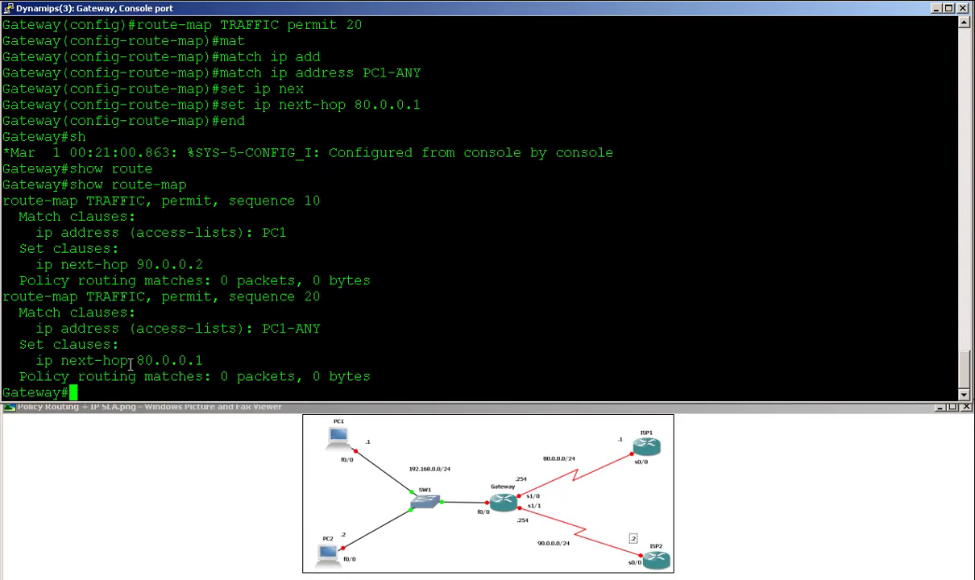
{"action": "type", "text": "conf t"}
{"action": "key", "text": "Return"}
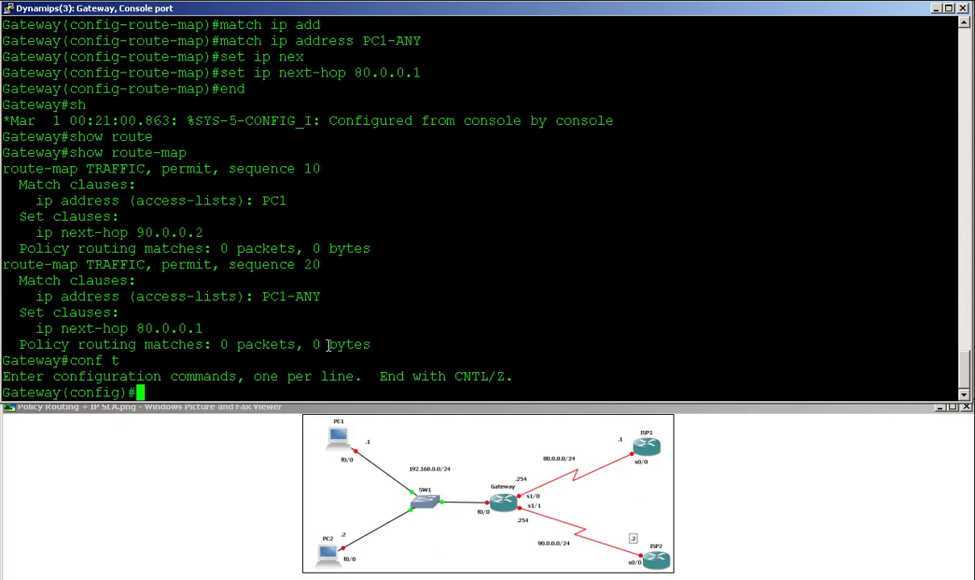
{"action": "type", "text": "ip acce"}
{"action": "key", "text": "Tab"}
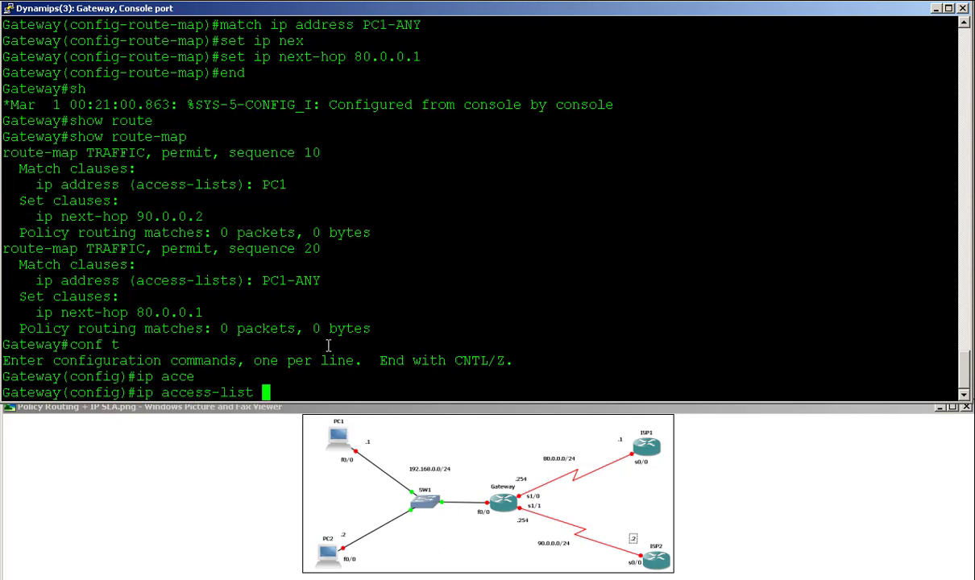
{"action": "type", "text": "exte"}
{"action": "key", "text": "Tab"}
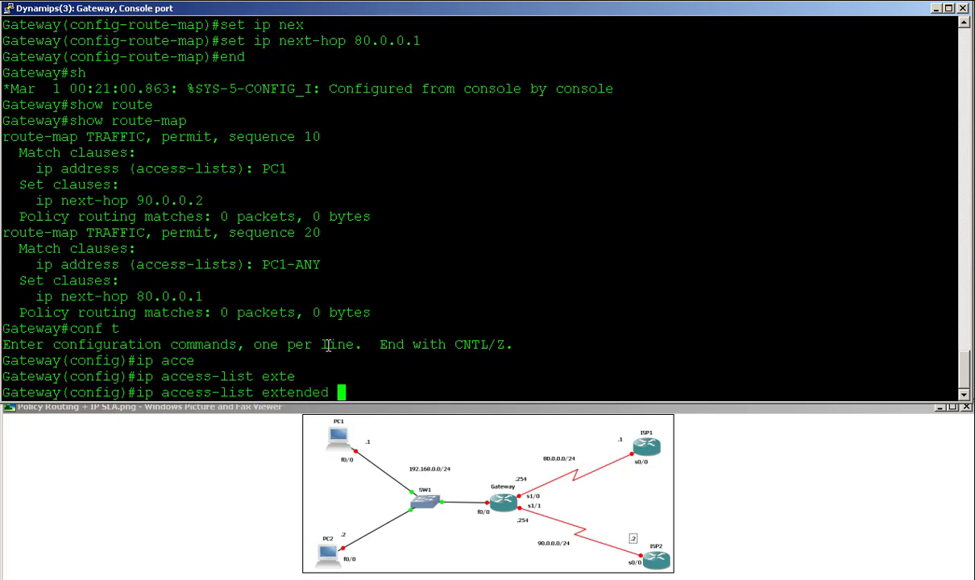
{"action": "type", "text": "PC2"}
{"action": "key", "text": "Return"}
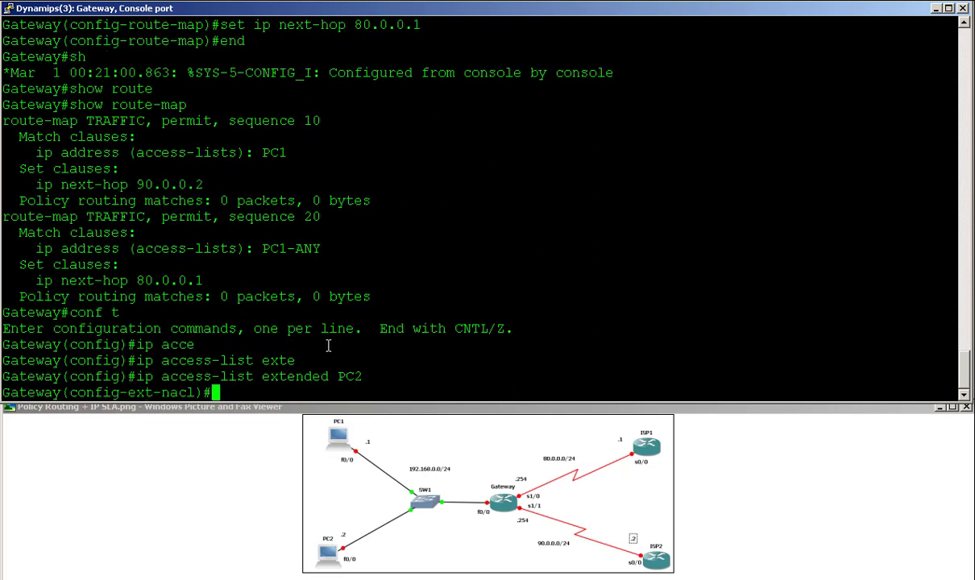
Try to permit TCP from host 192.168.0.2 to any destination with 443 given directly, without a port operator.
{"action": "type", "text": "per"}
{"action": "key", "text": "Tab"}
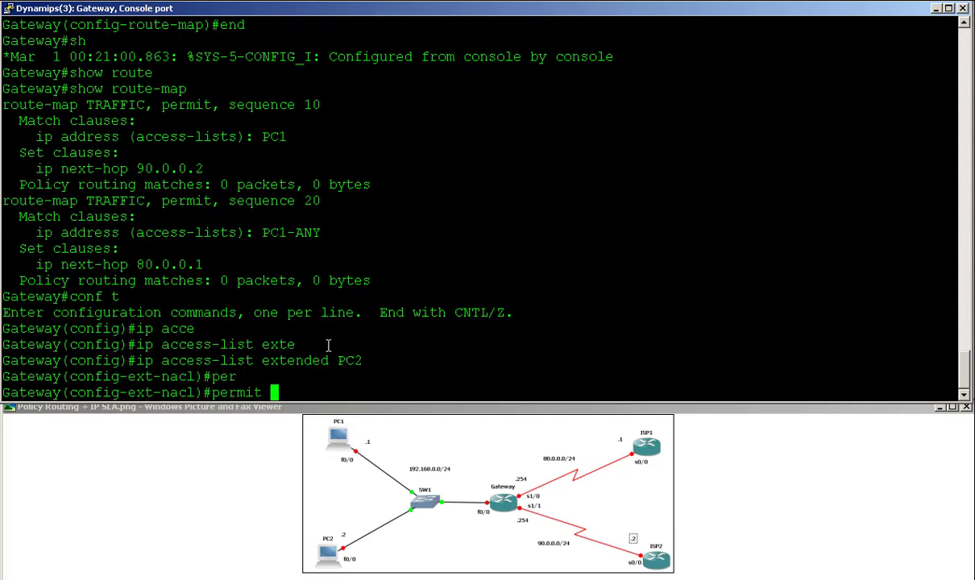
{"action": "type", "text": "tcp ho"}
{"action": "key", "text": "Tab"}
{"action": "type", "text": "192"}
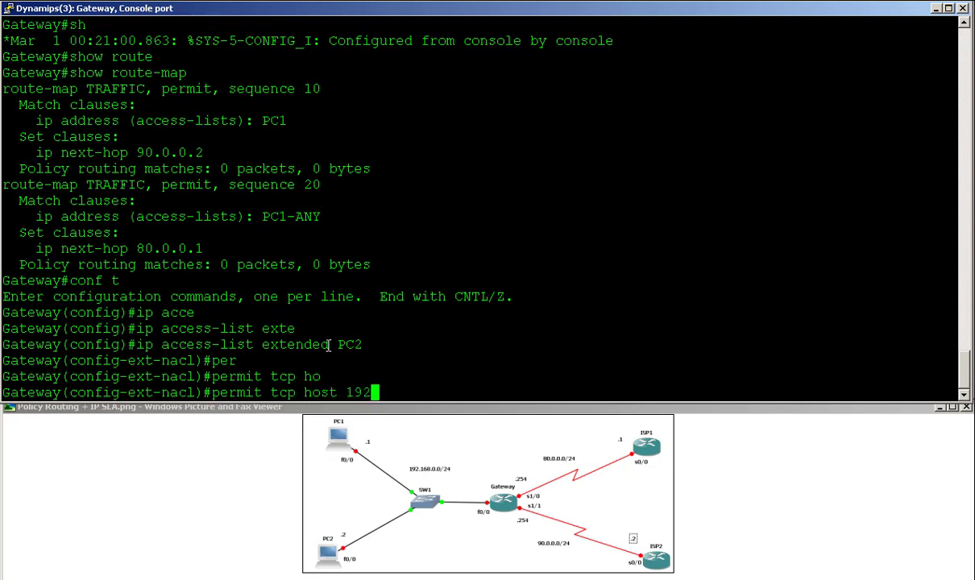
{"action": "type", "text": ".168.0.2"}
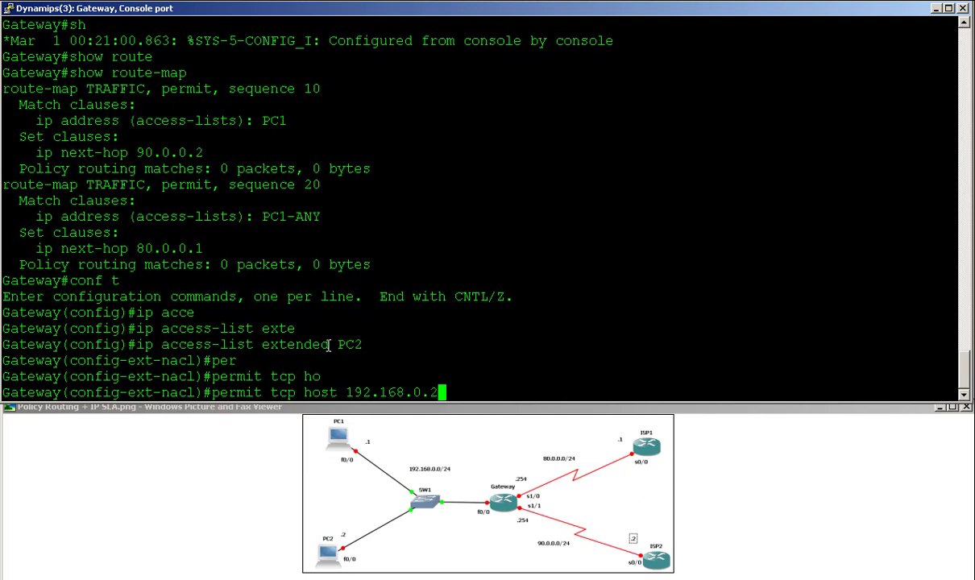
{"action": "type", "text": " any"}
{"action": "key", "text": "Tab"}
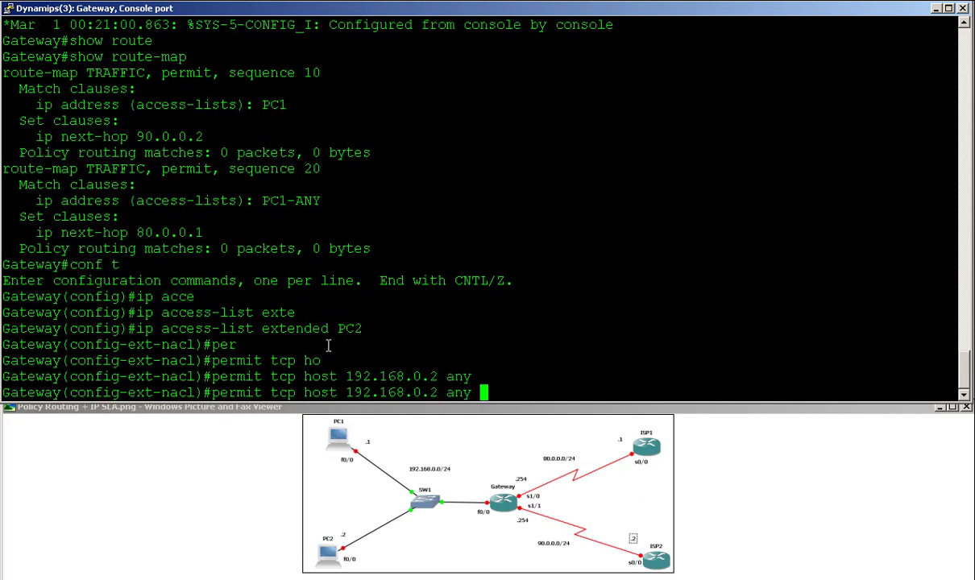
{"action": "type", "text": "443"}
{"action": "key", "text": "Return"}
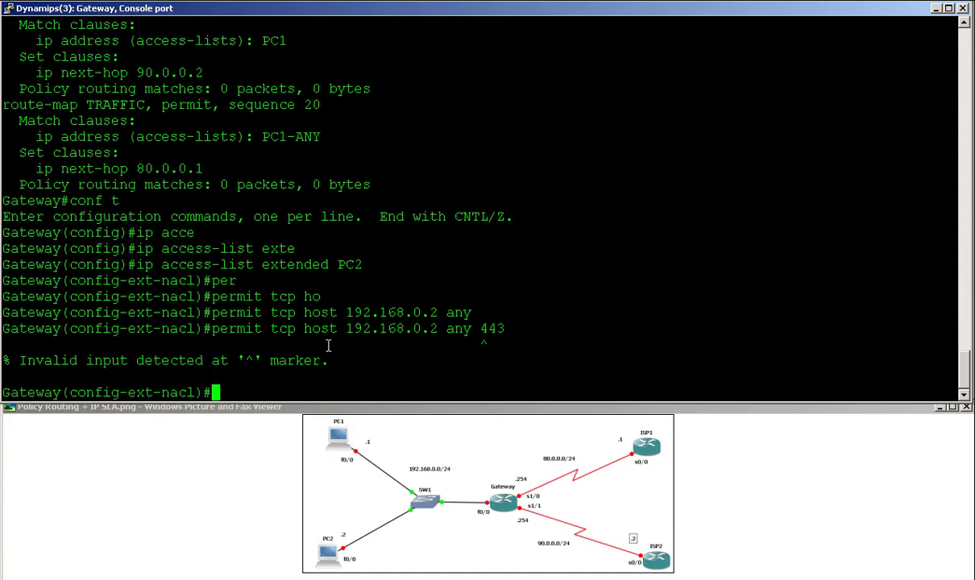
Recall the permit entry for host 192.168.0.2 without its port and list the options allowed after the destination.
{"action": "key", "text": "Up"}
{"action": "key", "text": "BackSpace"}
{"action": "key", "text": "BackSpace"}
{"action": "key", "text": "BackSpace"}
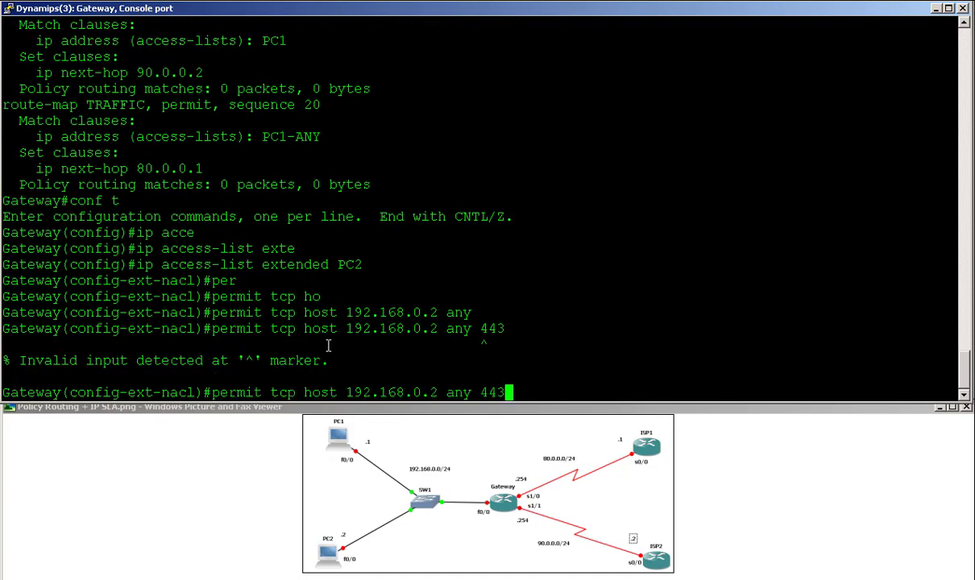
{"action": "type", "text": "?"}
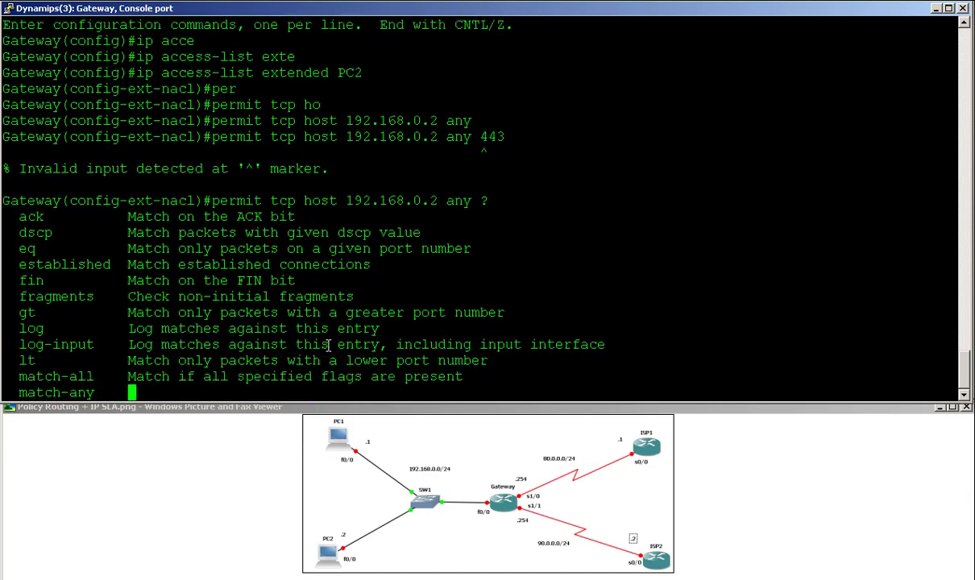
{"action": "type", "text": "q"}
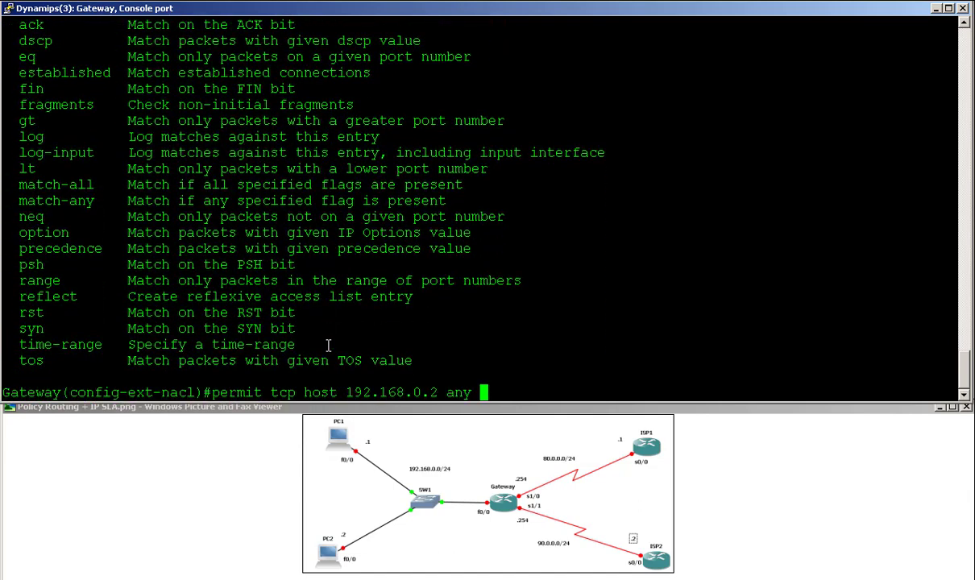
Complete the PC2 entry with the eq operator to permit TCP from host 192.168.0.2 to any destination on port 443.
{"action": "type", "text": "e"}
{"action": "key", "text": "Tab"}
{"action": "type", "text": "w"}
{"action": "key", "text": "BackSpace"}
{"action": "type", "text": "q"}
{"action": "key", "text": "Tab"}
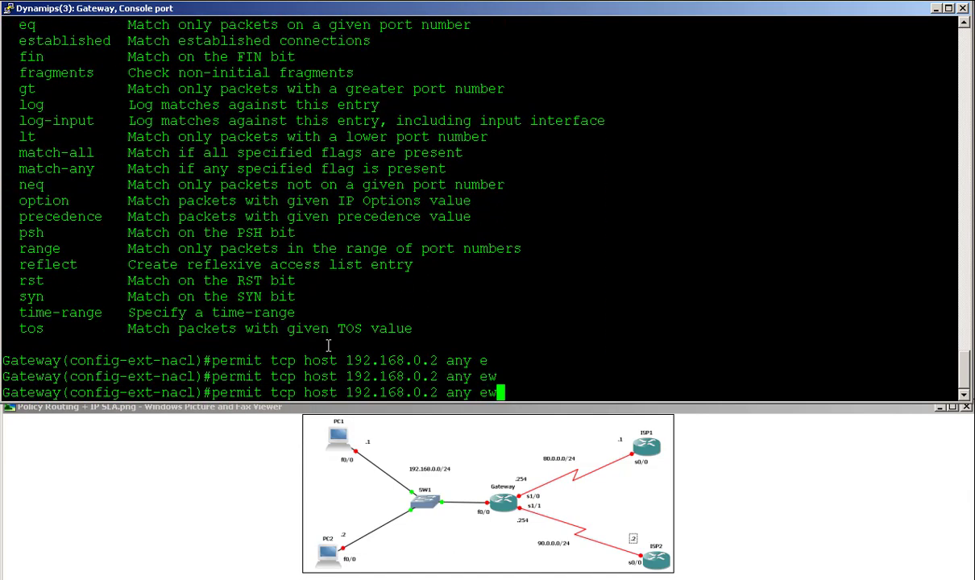
{"action": "key", "text": "Tab"}
{"action": "type", "text": "?"}
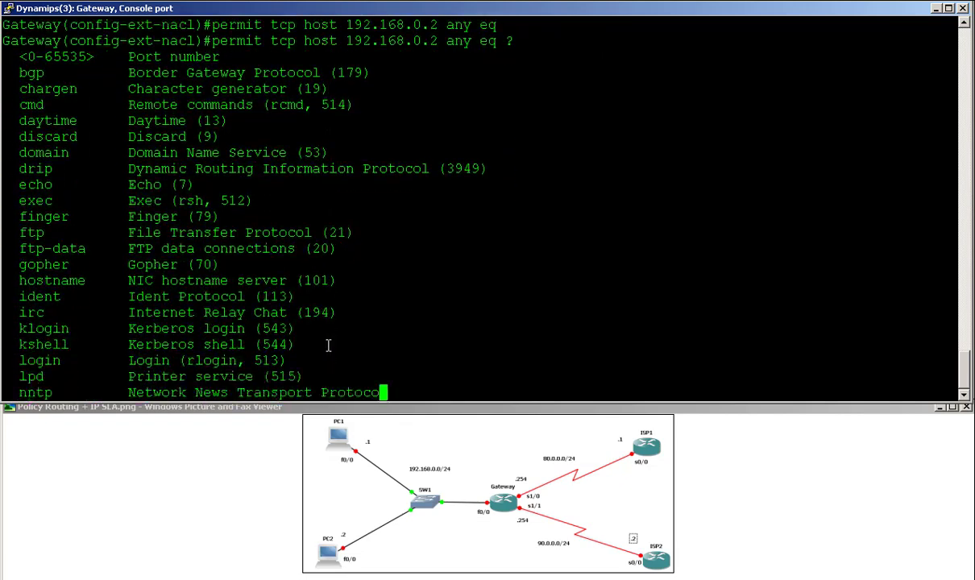
{"action": "type", "text": "q"}
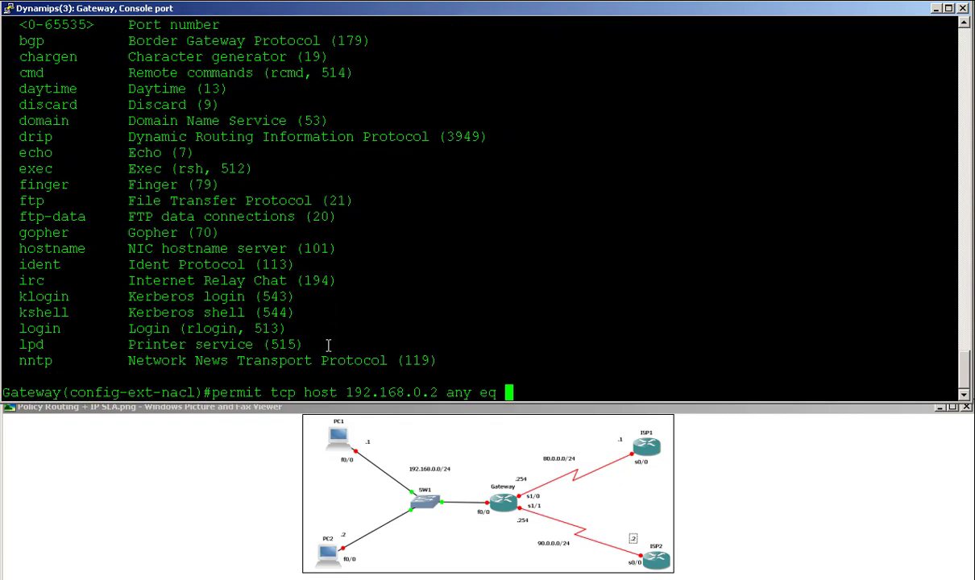
{"action": "type", "text": "443"}
{"action": "key", "text": "Return"}
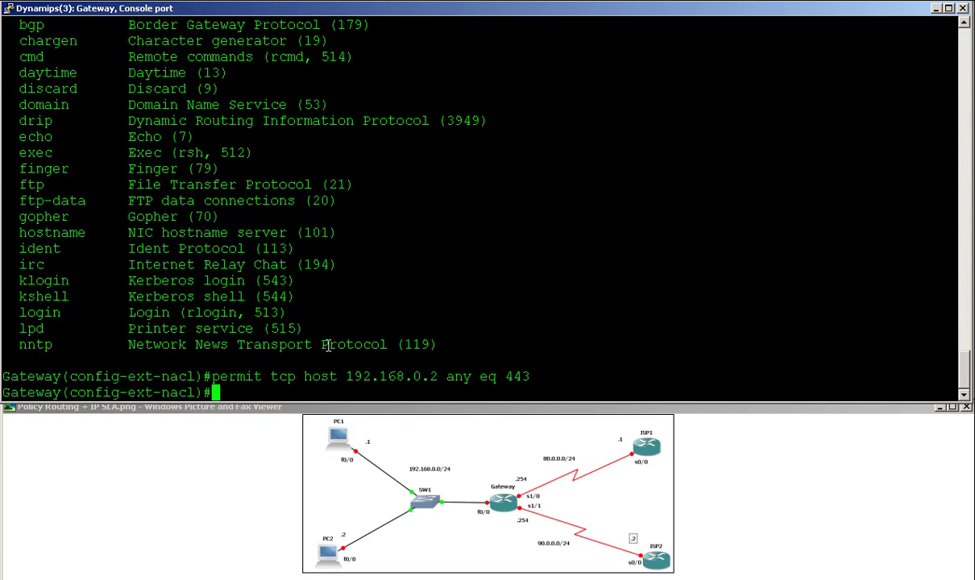
Add a second entry to access list PC2 permitting TCP from host 192.168.0.2 to any destination on port 23.
{"action": "key", "text": "Up"}
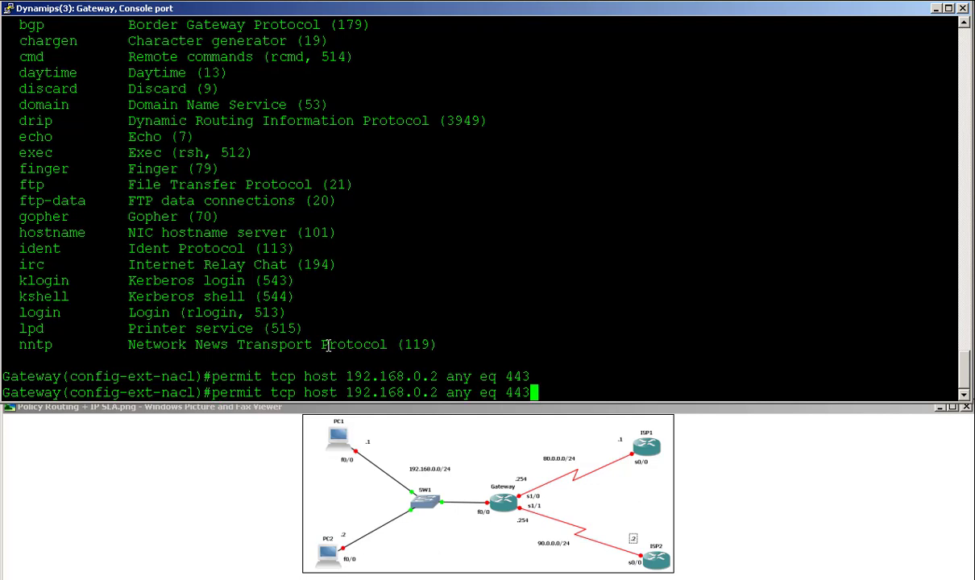
{"action": "key", "text": "BackSpace"}
{"action": "key", "text": "BackSpace"}
{"action": "key", "text": "BackSpace"}
{"action": "type", "text": "23"}
{"action": "key", "text": "Return"}
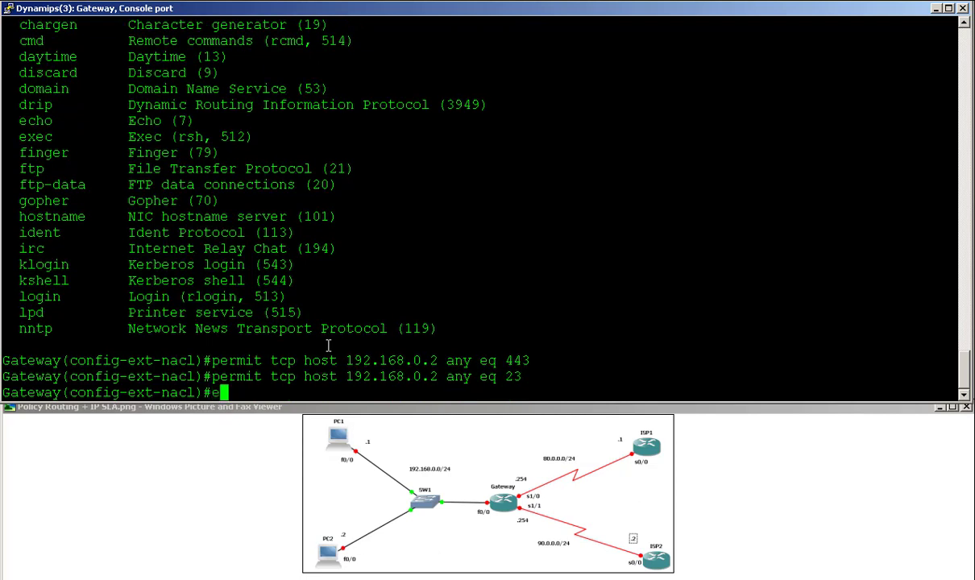
Leave access list PC2 and create an extended IP access list named PC2-ANY.
{"action": "type", "text": "exit"}
{"action": "key", "text": "Return"}
{"action": "type", "text": "ip access"}
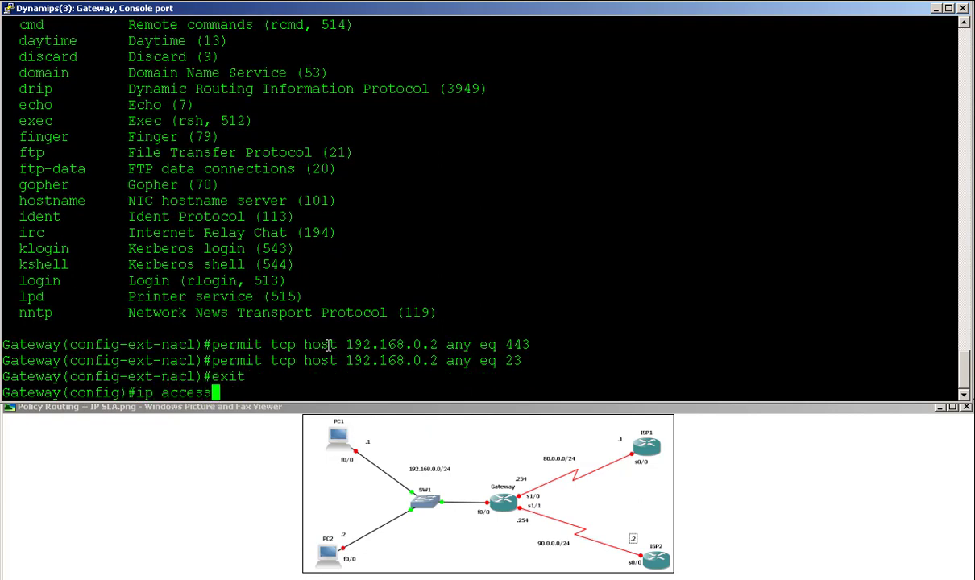
{"action": "key", "text": "Tab"}
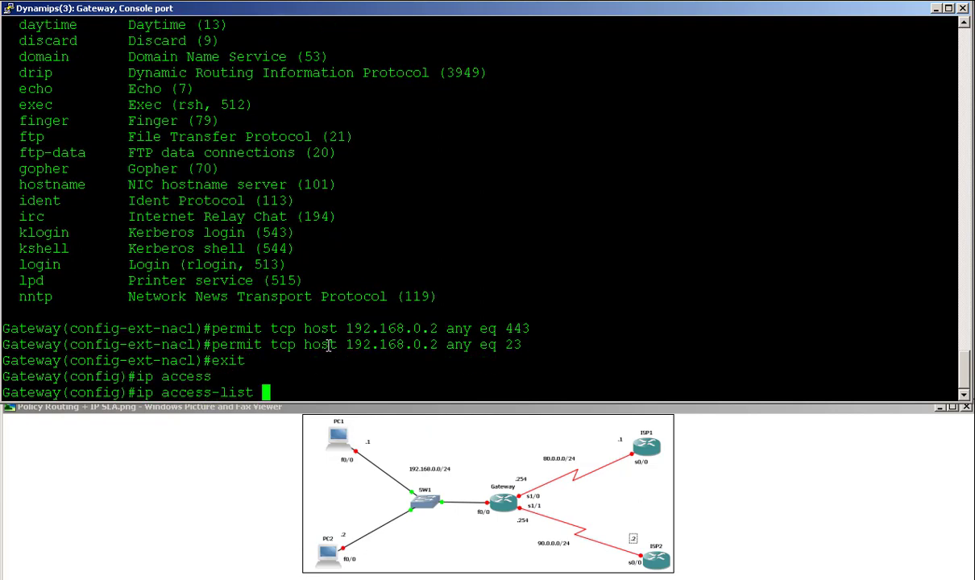
{"action": "type", "text": "ex"}
{"action": "key", "text": "Tab"}
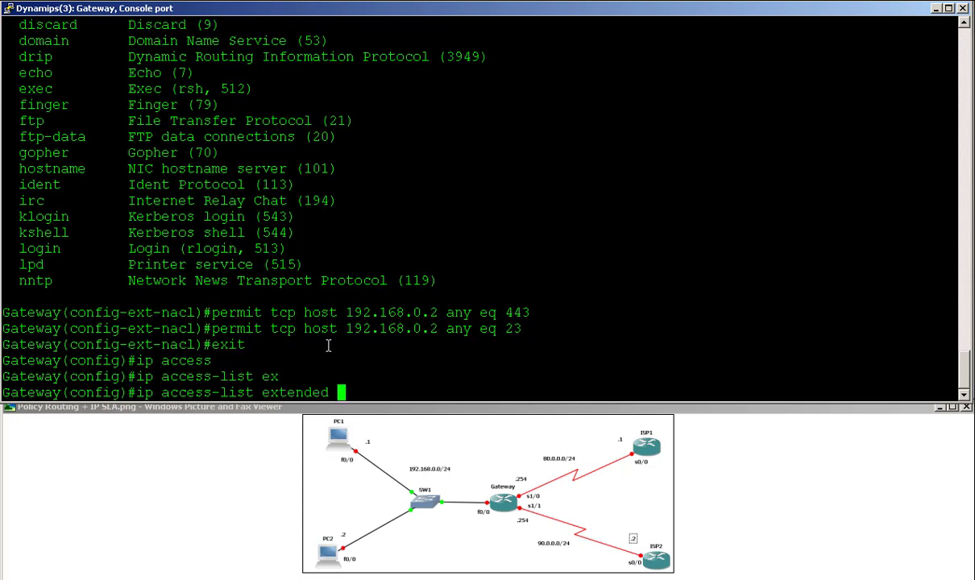
{"action": "type", "text": "PC2-ANY"}
{"action": "key", "text": "Return"}
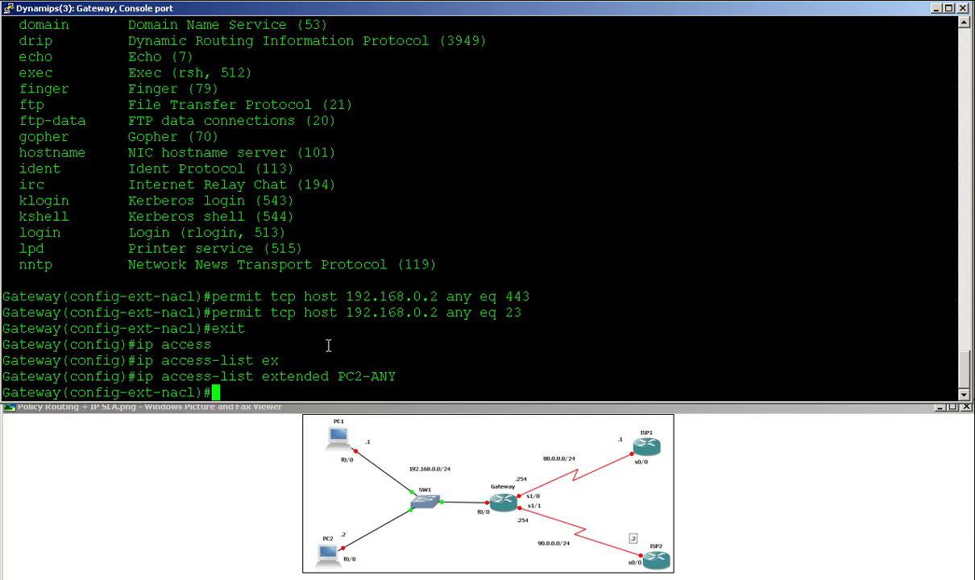
Permit all IP traffic from host 192.168.0.2 to any destination in access list PC2-ANY.
{"action": "type", "text": "per"}
{"action": "key", "text": "Tab"}
{"action": "type", "text": "ip ad"}
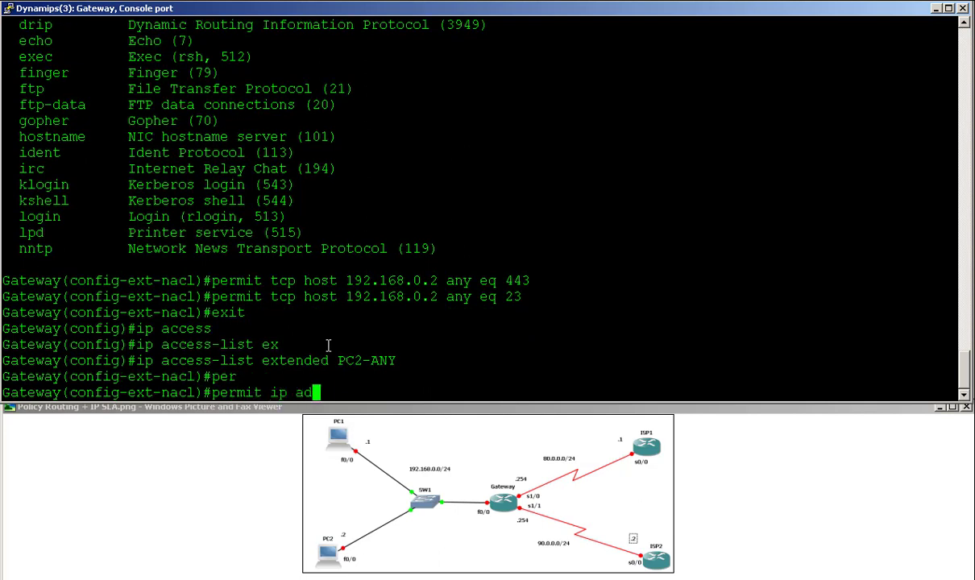
{"action": "key", "text": "BackSpace"}
{"action": "key", "text": "BackSpace"}
{"action": "type", "text": "ho"}
{"action": "key", "text": "Tab"}
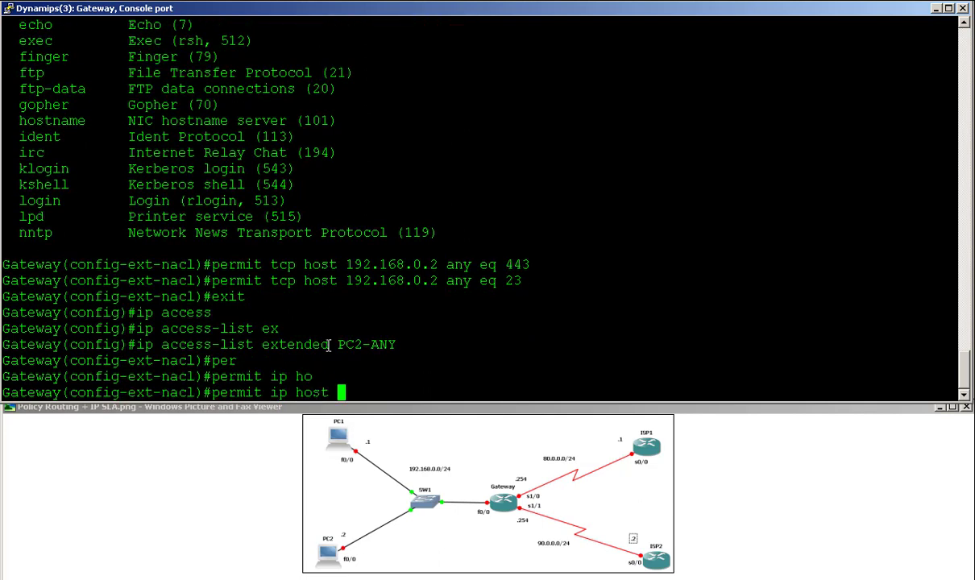
{"action": "type", "text": "192.168"}
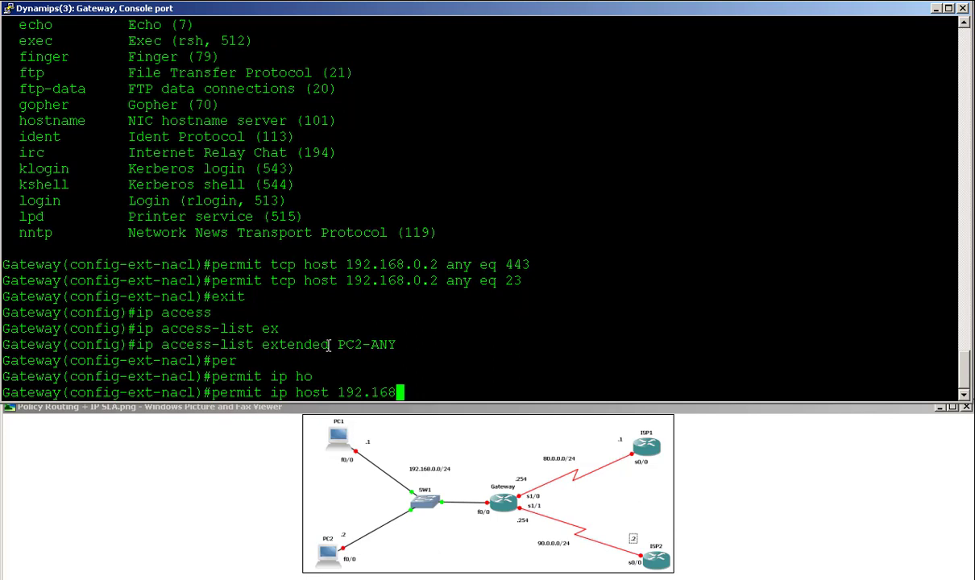
{"action": "type", "text": ".0.2 any"}
{"action": "key", "text": "Tab"}
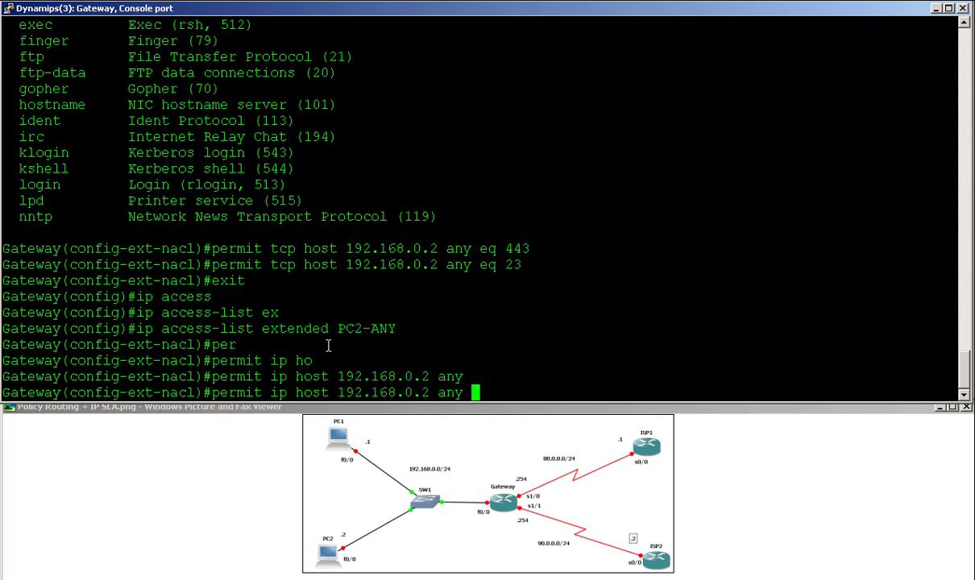
{"action": "type", "text": "?"}
{"action": "key", "text": "Return"}
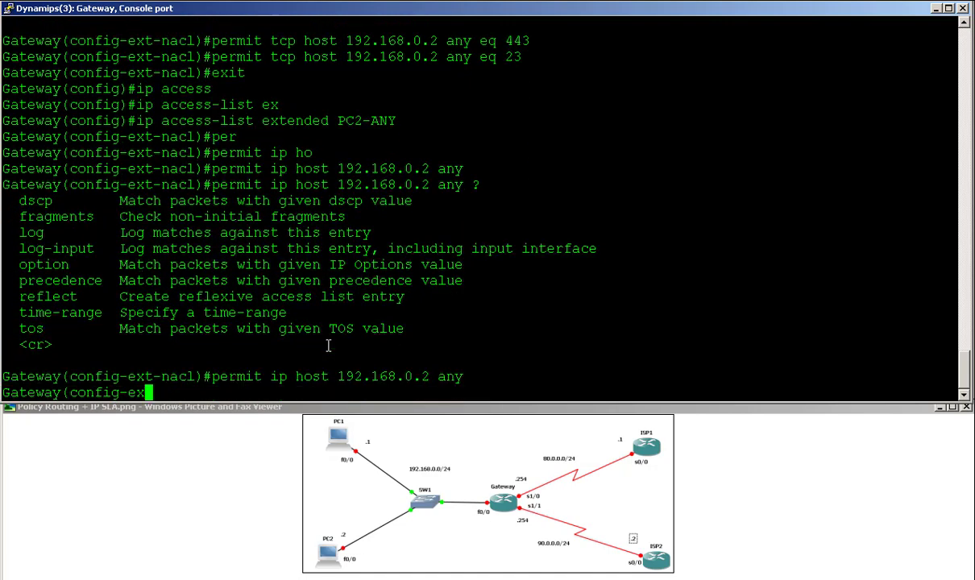
End configuration mode and display all access lists configured on the Gateway router.
{"action": "type", "text": "end"}
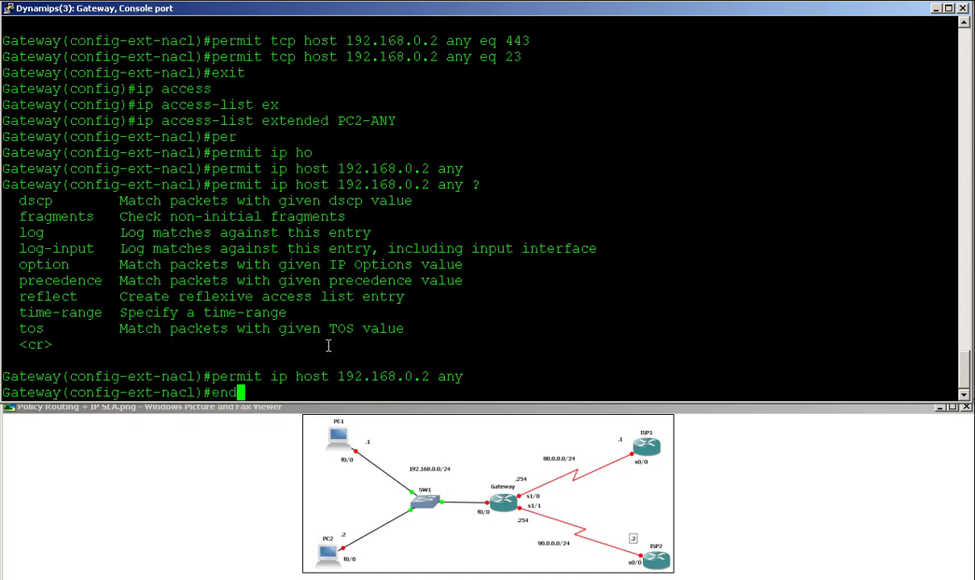
{"action": "key", "text": "Return"}
{"action": "type", "text": "show access"}
{"action": "key", "text": "Tab"}
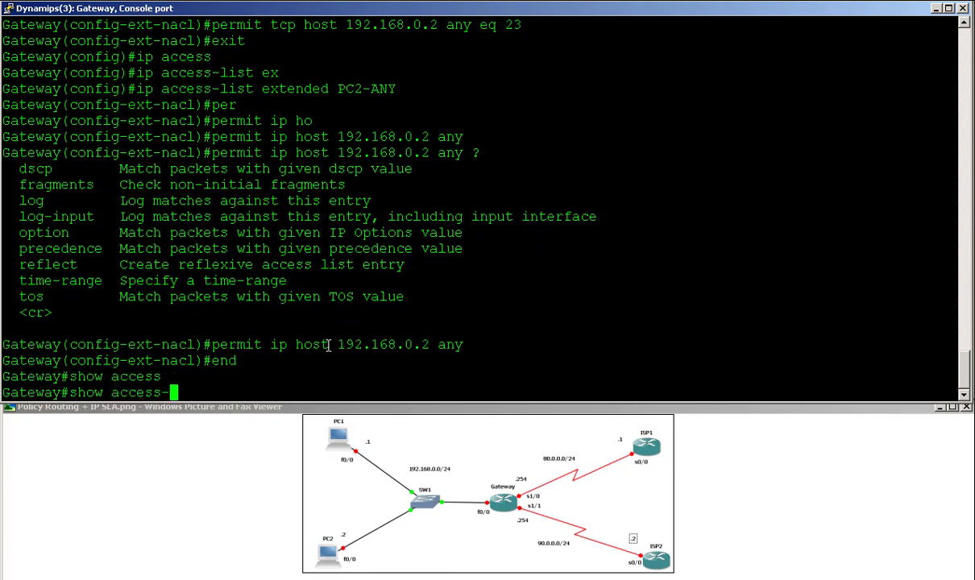
{"action": "type", "text": "lis"}
{"action": "key", "text": "Tab"}
{"action": "key", "text": "Return"}
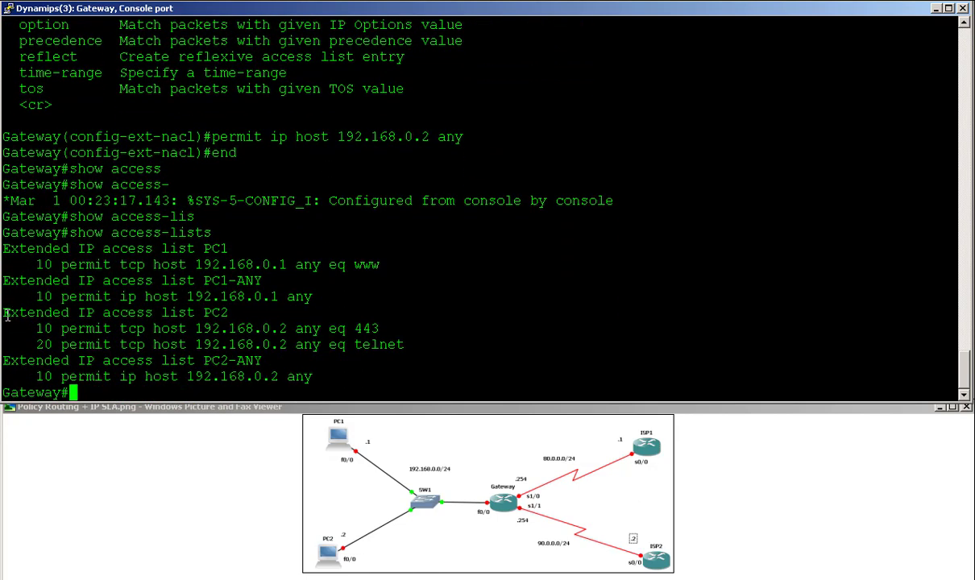
Review the permit entries of access lists PC2 and PC2-ANY in the displayed output.
{"action": "left_click_drag", "start_coordinate": [6, 316], "coordinate": [252, 328]}
{"action": "left_click", "coordinate": [224, 316]}
{"action": "left_click", "coordinate": [363, 326]}
{"action": "left_click_drag", "start_coordinate": [355, 328], "coordinate": [388, 344]}
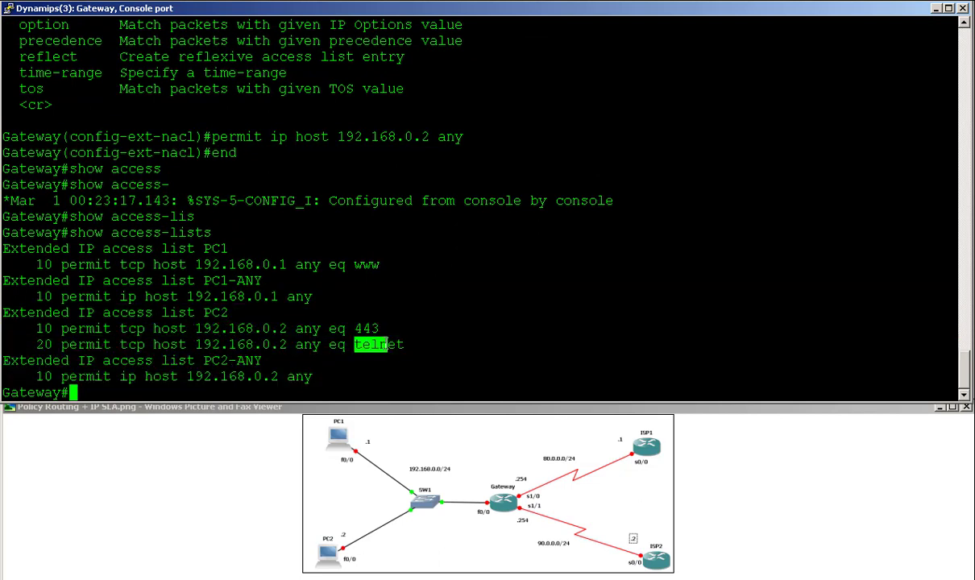
{"action": "left_click", "coordinate": [256, 354]}
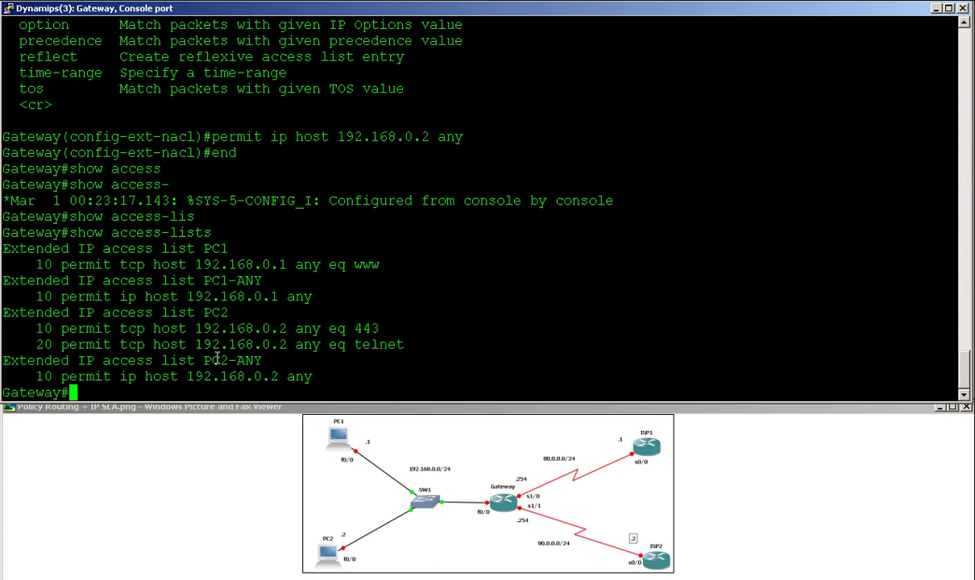
{"action": "left_click_drag", "start_coordinate": [211, 360], "coordinate": [185, 387]}
{"action": "left_click_drag", "start_coordinate": [239, 360], "coordinate": [93, 376]}
{"action": "left_click", "coordinate": [326, 351]}
Enter global configuration mode and create the permit entry with sequence 30 in route map TRAFFIC.
{"action": "type", "text": "conf t"}
{"action": "key", "text": "Return"}
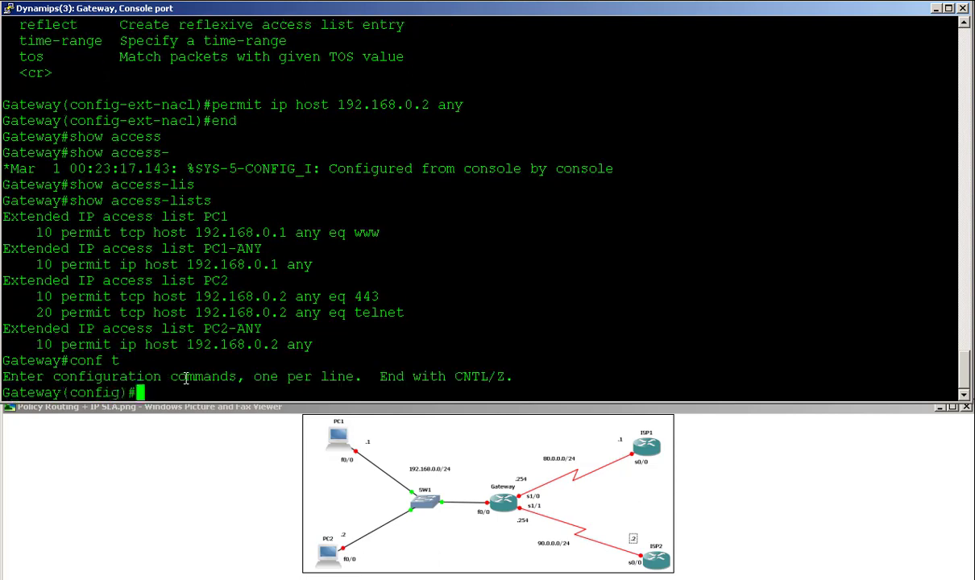
{"action": "type", "text": "route-ma"}
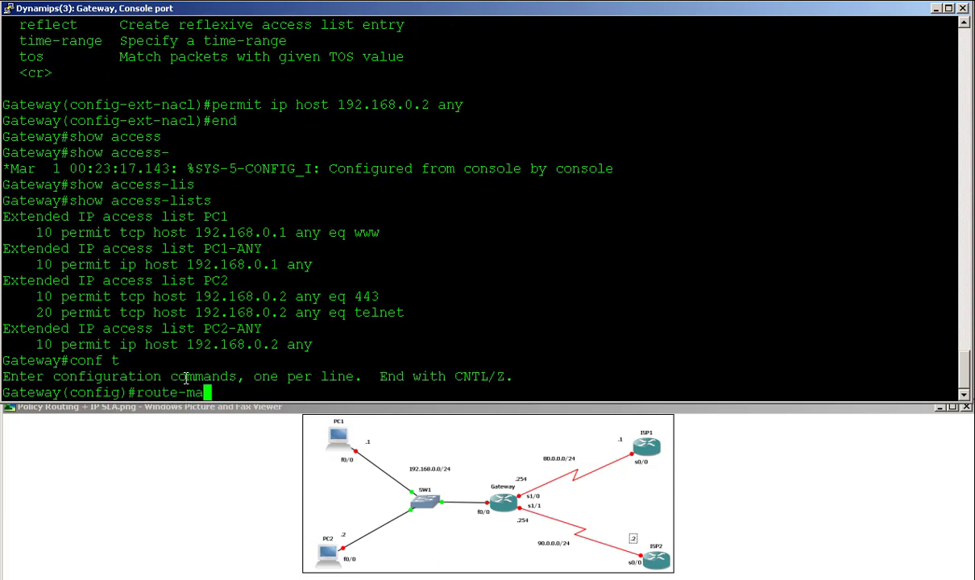
{"action": "key", "text": "Tab"}
{"action": "type", "text": "TRA"}
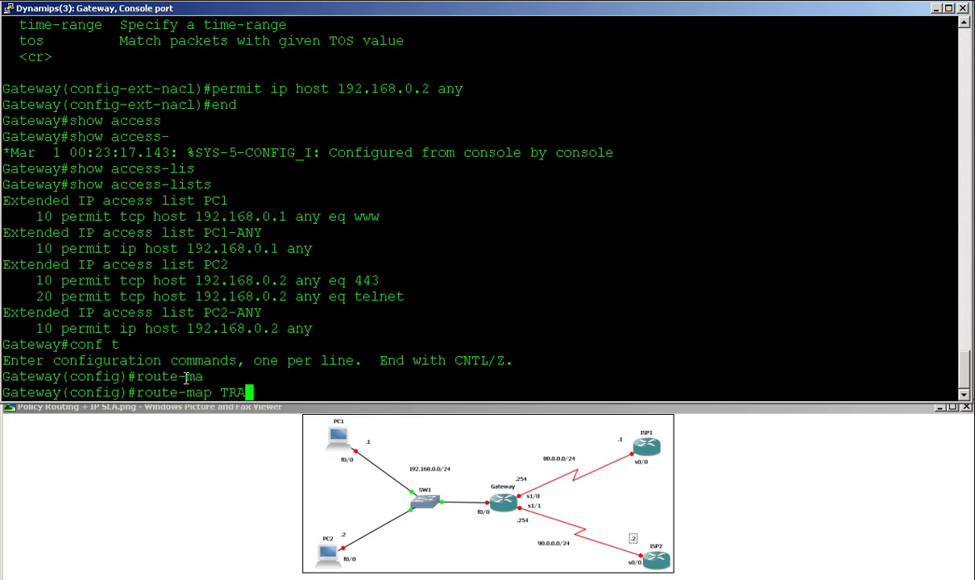
{"action": "type", "text": "FFIC per"}
{"action": "key", "text": "Tab"}
{"action": "type", "text": "30"}
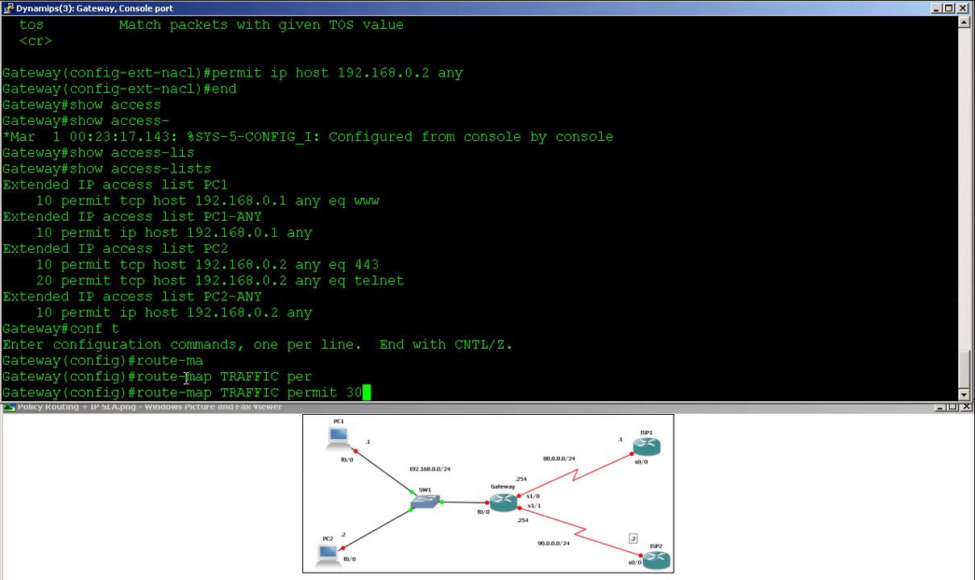
{"action": "key", "text": "Return"}
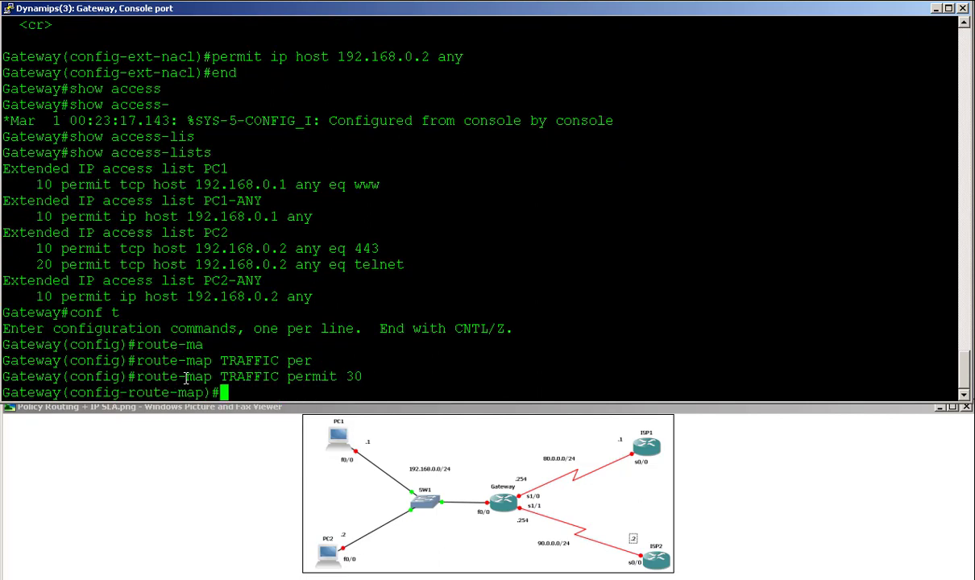
Match IP addresses against access list PC2 in sequence 30 of route map TRAFFIC.
{"action": "type", "text": "mat"}
{"action": "key", "text": "Tab"}
{"action": "type", "text": "ip add"}
{"action": "key", "text": "Tab"}
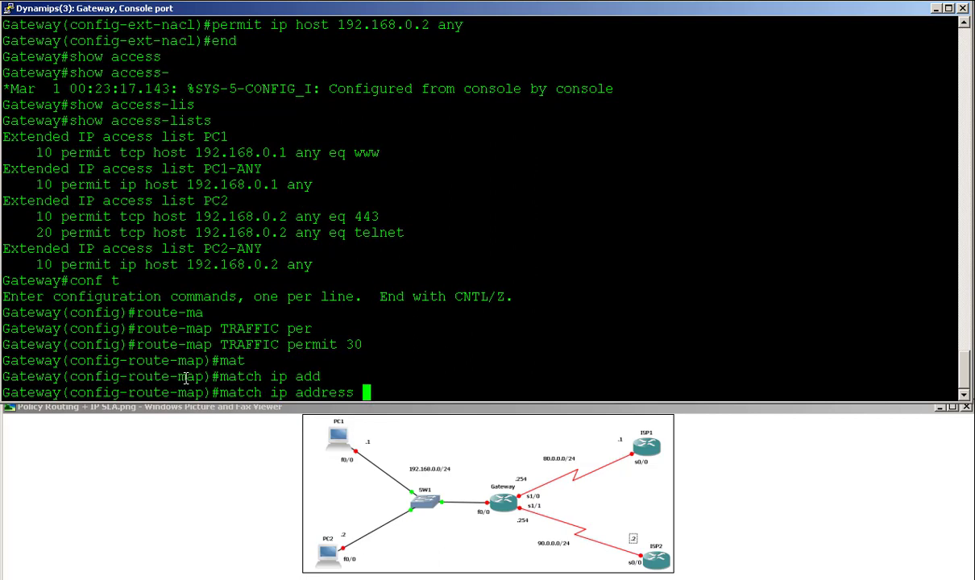
{"action": "double_click", "coordinate": [215, 201]}
{"action": "right_click", "coordinate": [434, 375]}
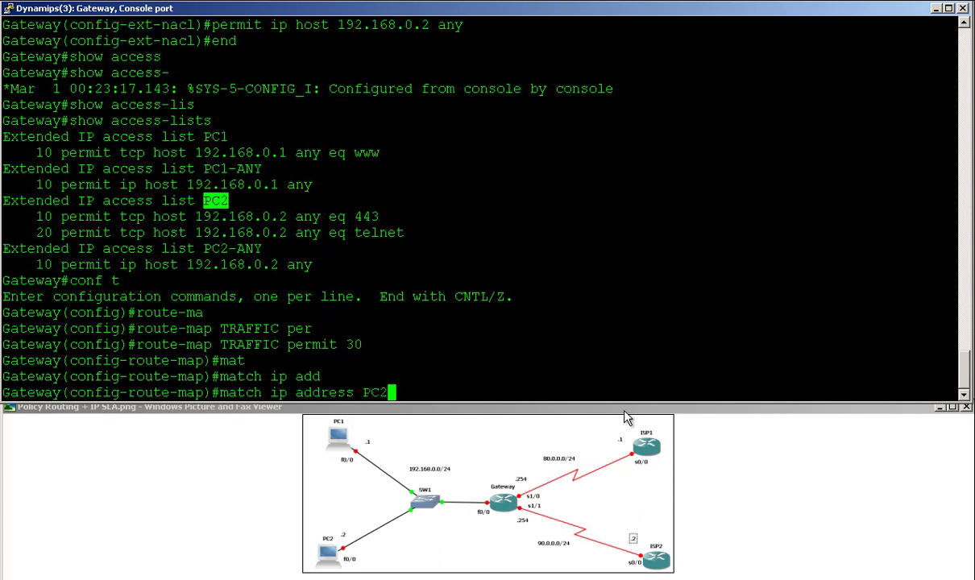
{"action": "key", "text": "Return"}
Set the IP next hop to 80.0.0.1 for sequence 30 of route map TRAFFIC.
{"action": "type", "text": "set"}
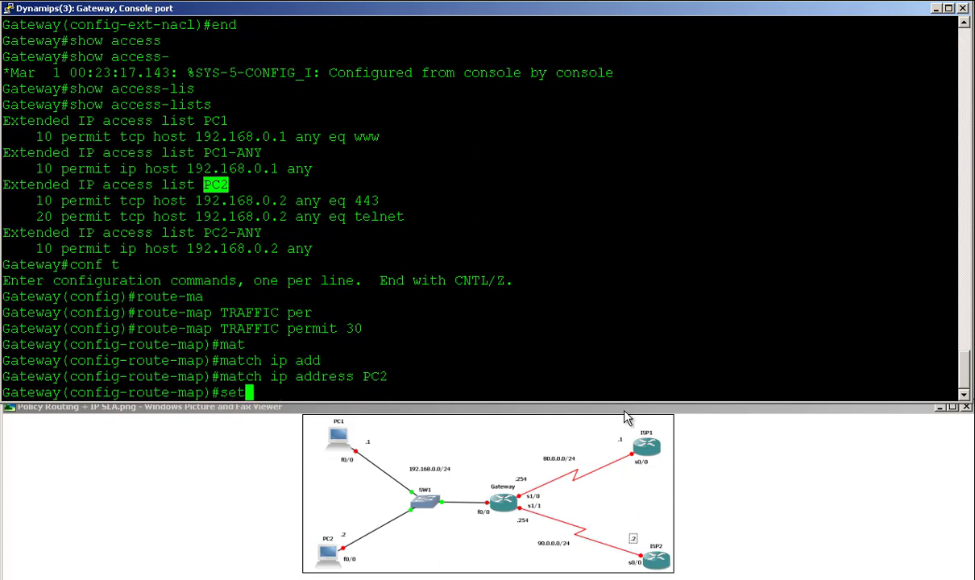
{"action": "type", "text": " nex"}
{"action": "key", "text": "Tab"}
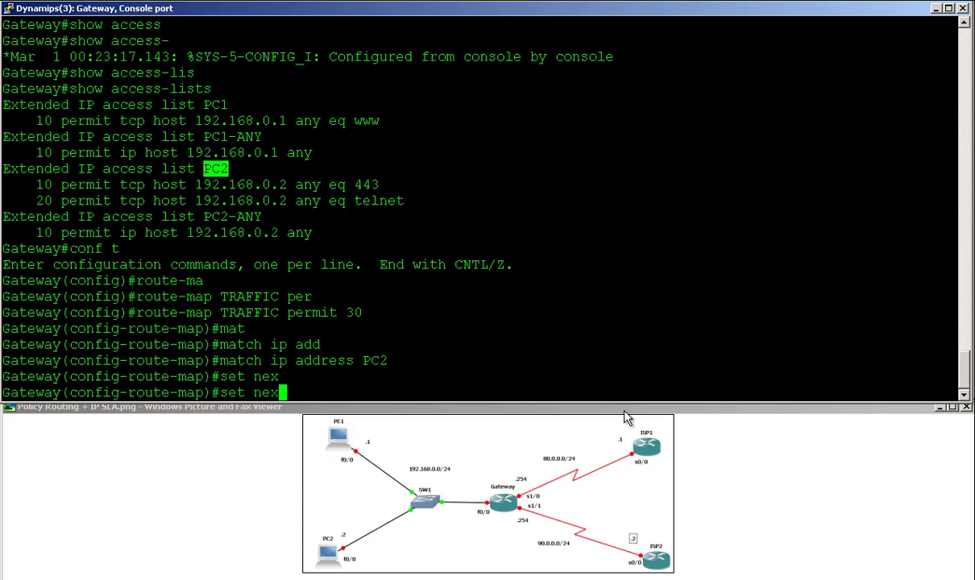
{"action": "key", "text": "BackSpace"}
{"action": "key", "text": "BackSpace"}
{"action": "key", "text": "BackSpace"}
{"action": "type", "text": "ip"}
{"action": "key", "text": "Tab"}
{"action": "type", "text": "ne"}
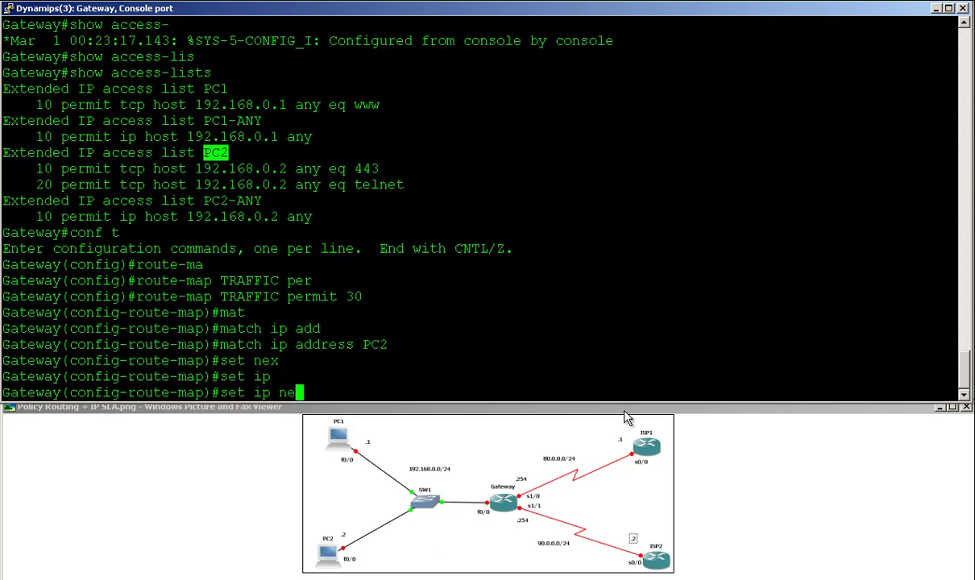
{"action": "type", "text": "x"}
{"action": "key", "text": "Tab"}
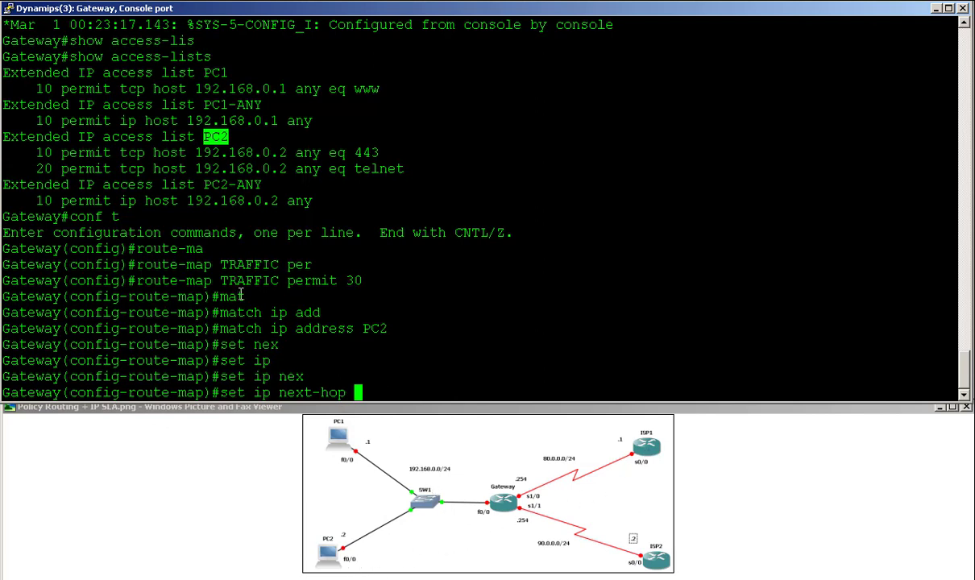
{"action": "type", "text": "80.0.0.1"}
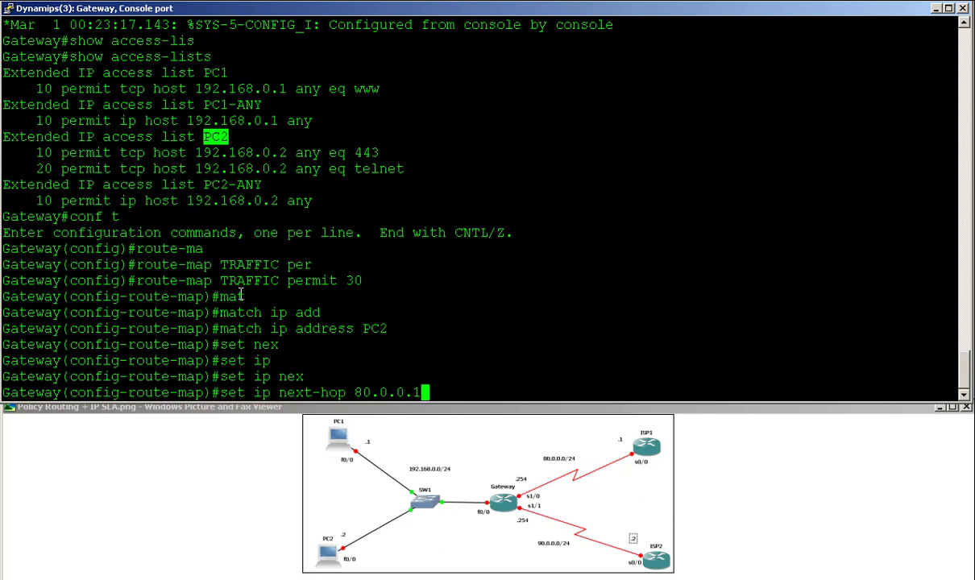
{"action": "key", "text": "Return"}
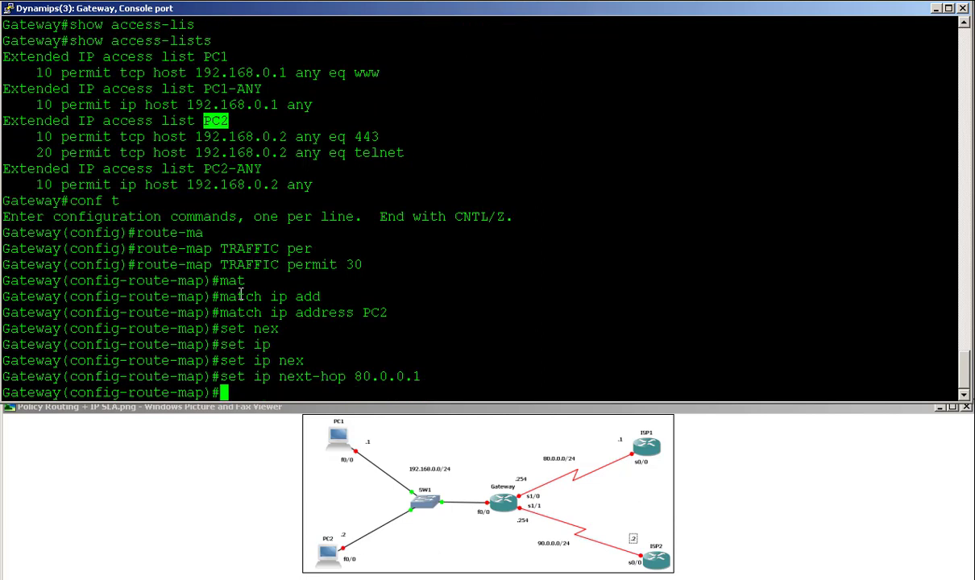
Leave sequence 30 and create the permit entry with sequence 40 in route map TRAFFIC.
{"action": "type", "text": "exit"}
{"action": "key", "text": "Return"}
{"action": "key", "text": "Up"}
{"action": "key", "text": "Up"}
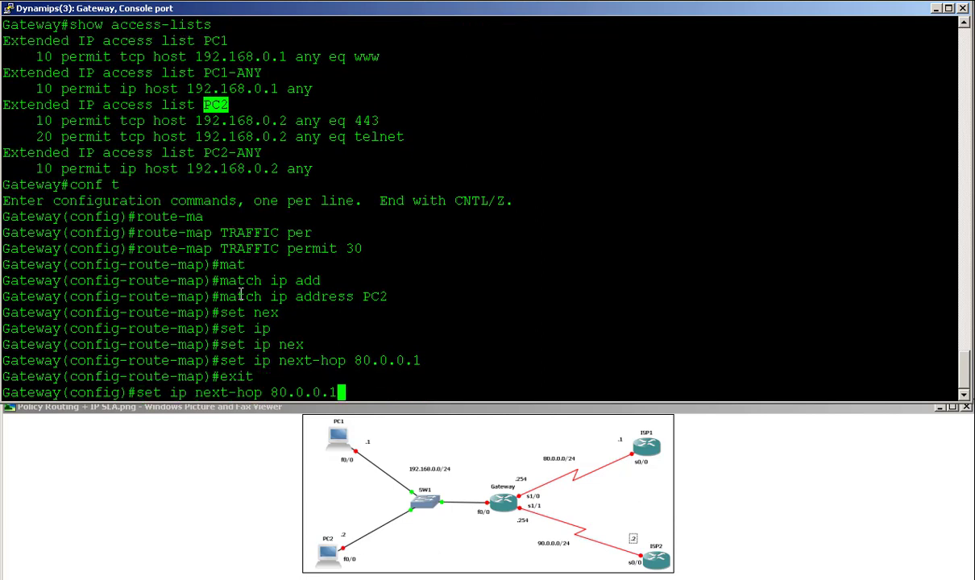
{"action": "key", "text": "Up"}
{"action": "key", "text": "Up"}
{"action": "key", "text": "BackSpace"}
{"action": "key", "text": "BackSpace"}
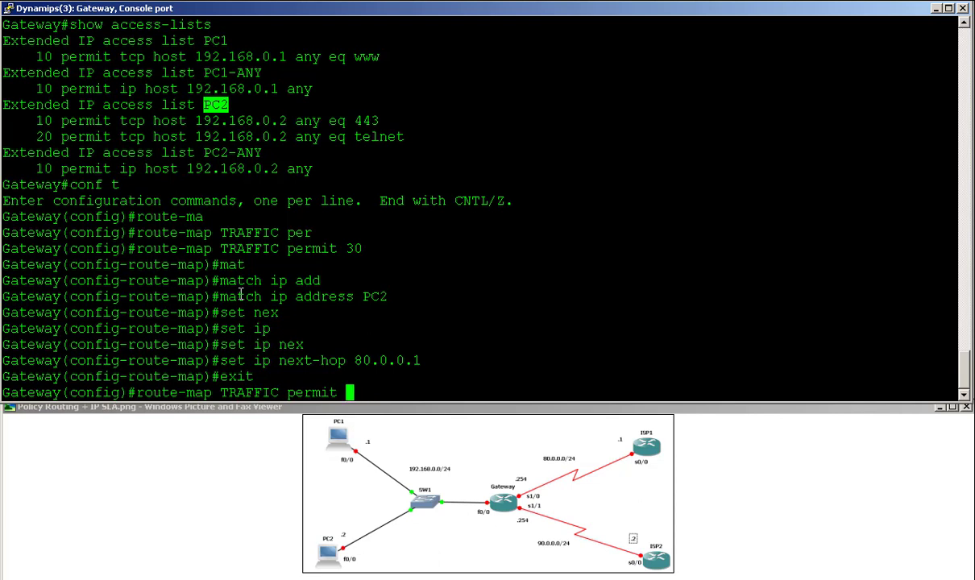
{"action": "type", "text": "40"}
{"action": "key", "text": "Return"}
Match IP addresses against access list PC2-ANY in sequence 40 of route map TRAFFIC.
{"action": "type", "text": "mat"}
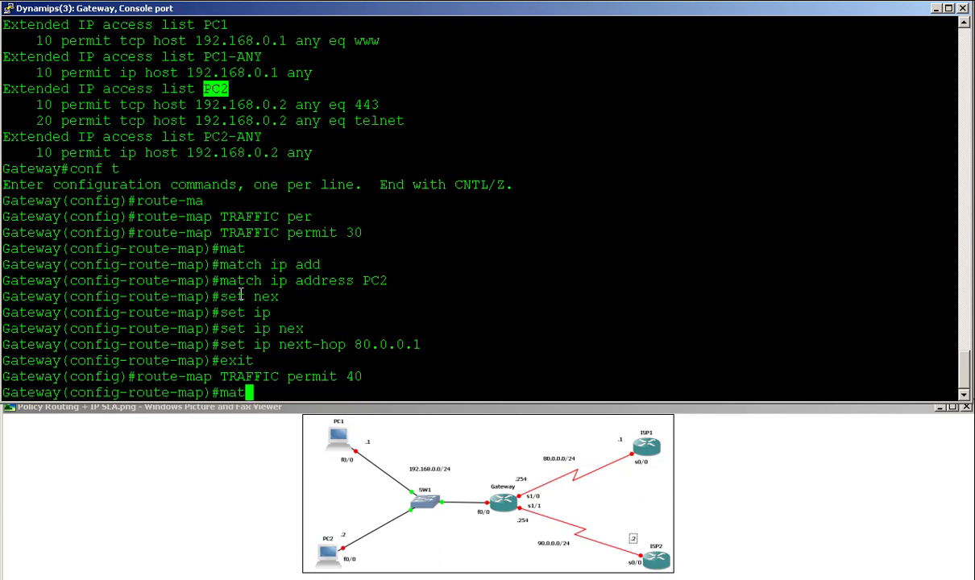
{"action": "key", "text": "Tab"}
{"action": "type", "text": "ip add"}
{"action": "key", "text": "Tab"}
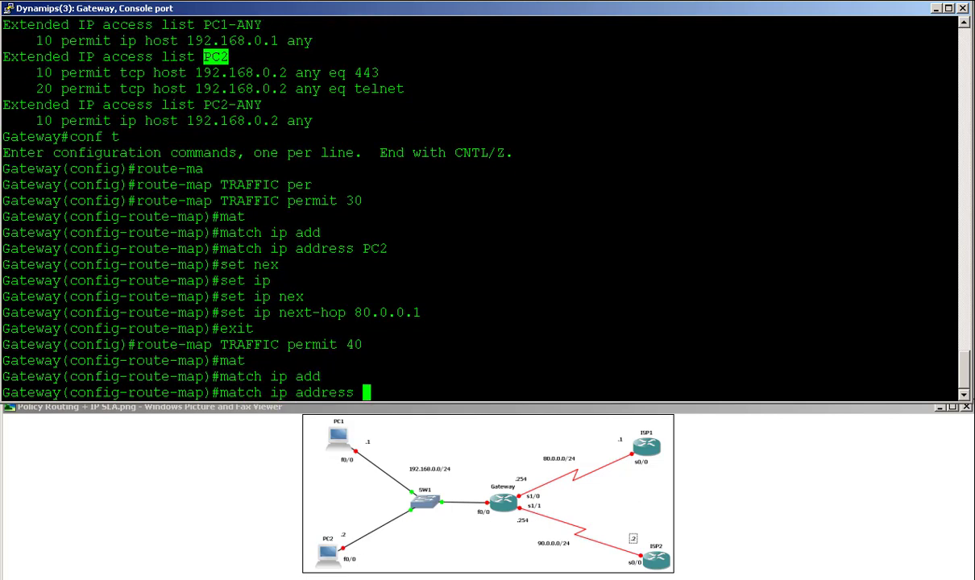
{"action": "double_click", "coordinate": [229, 105]}
{"action": "right_click", "coordinate": [229, 105]}
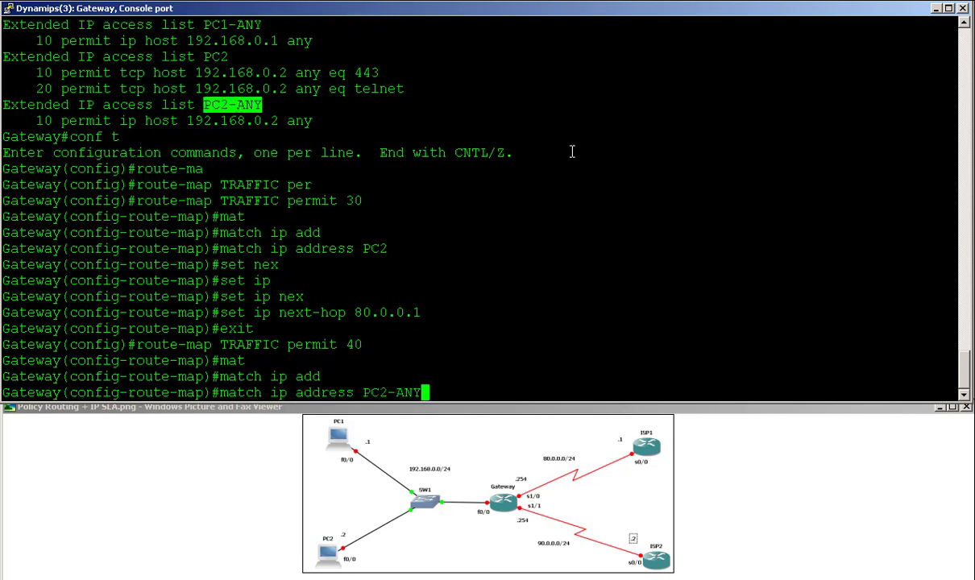
{"action": "key", "text": "Return"}
Check the lab task for PC2's other traffic and set sequence 40's IP next hop to 90.0.0.2.
{"action": "type", "text": "set"}
{"action": "key", "text": "Tab"}
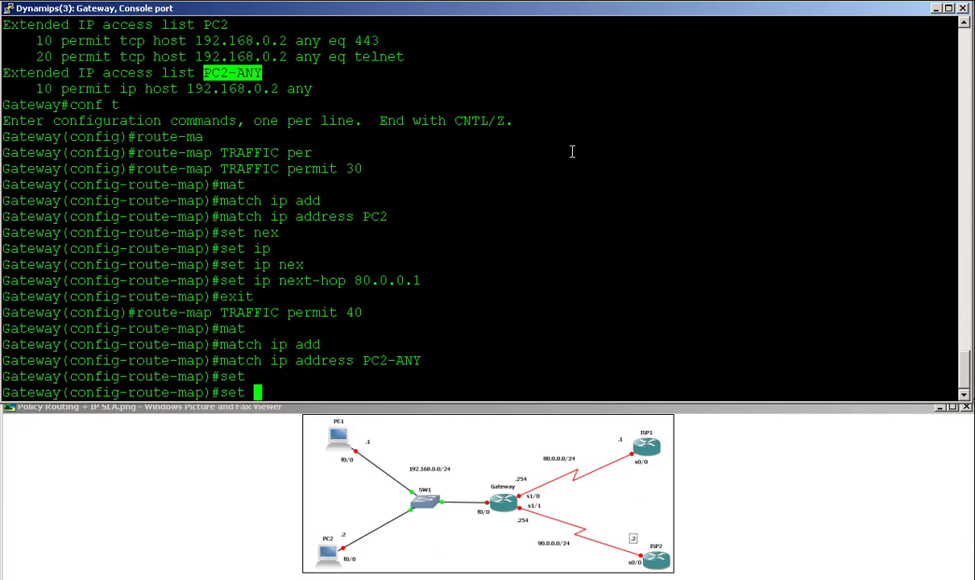
{"action": "type", "text": "ip ne"}
{"action": "key", "text": "Tab"}
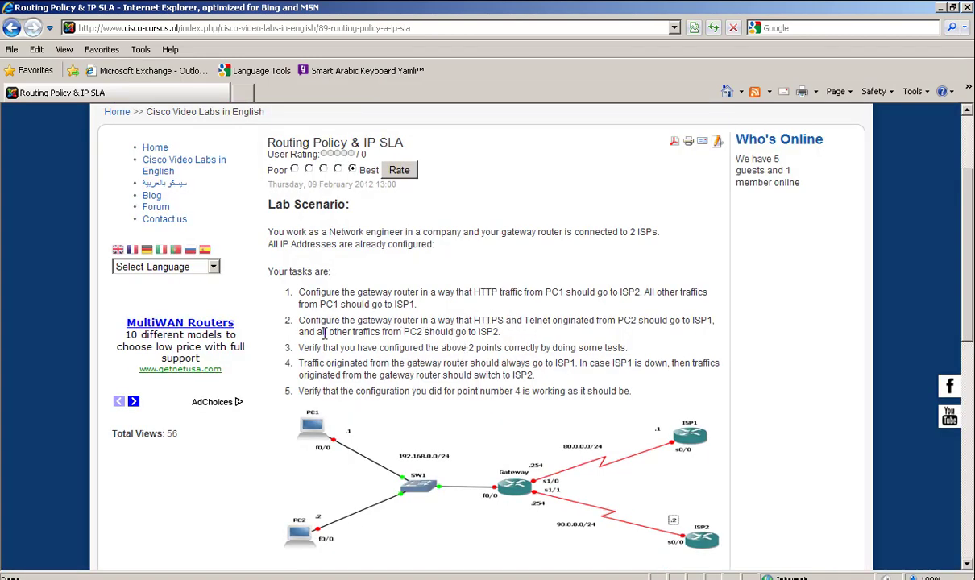
{"action": "left_click_drag", "start_coordinate": [329, 331], "coordinate": [499, 331]}
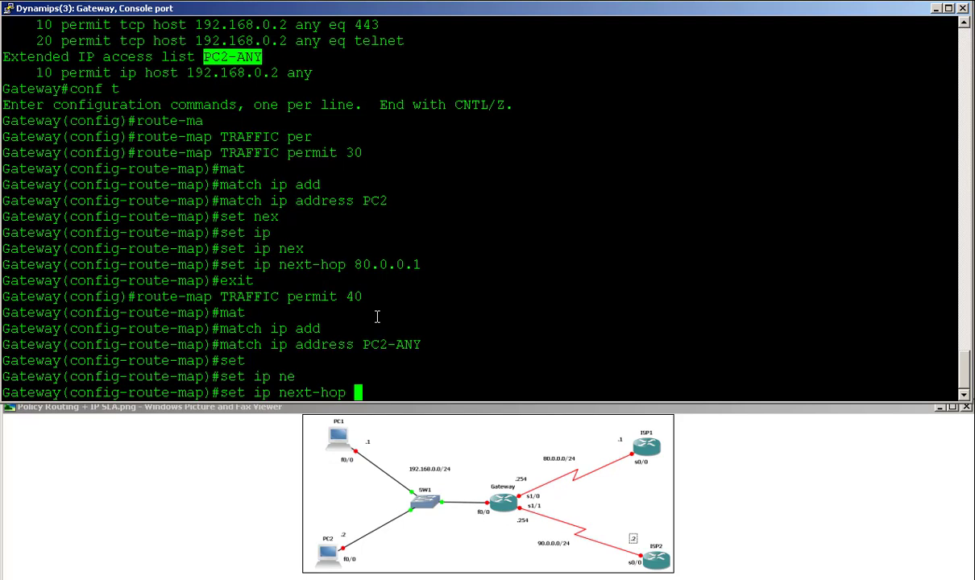
{"action": "type", "text": "90.0.0.2"}
{"action": "key", "text": "Return"}
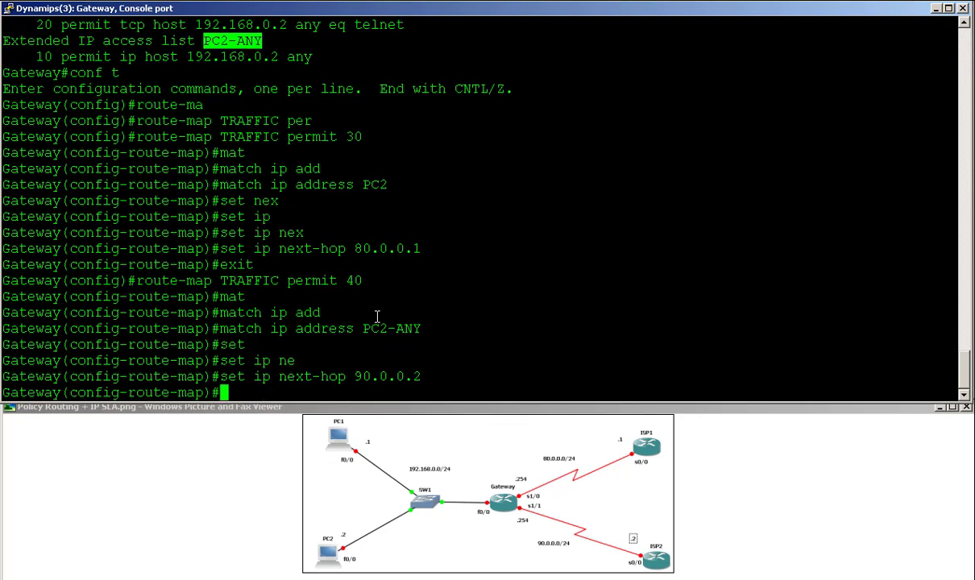
End configuration mode and display the route maps configured on the Gateway router.
{"action": "type", "text": "end"}
{"action": "key", "text": "Return"}
{"action": "type", "text": "show route"}
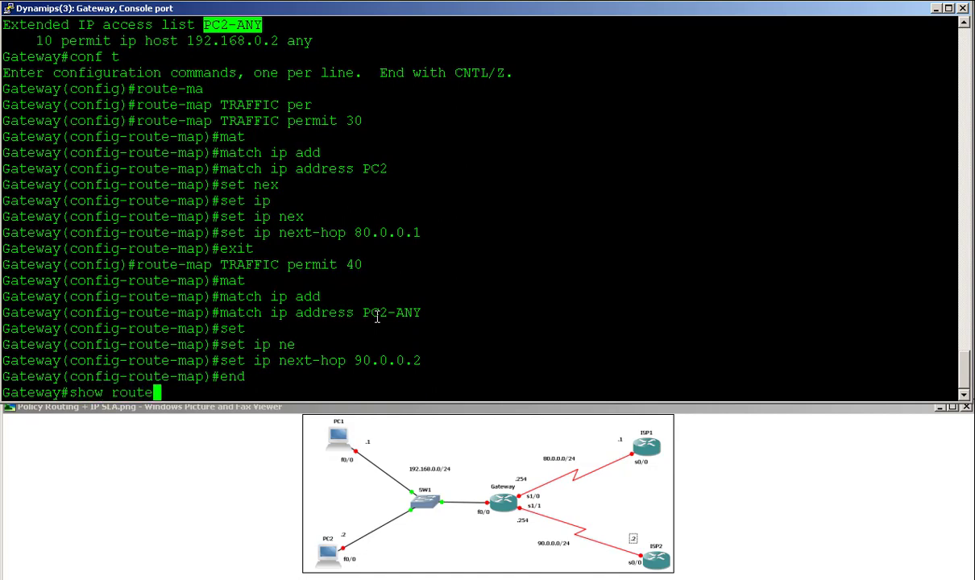
{"action": "key", "text": "Tab"}
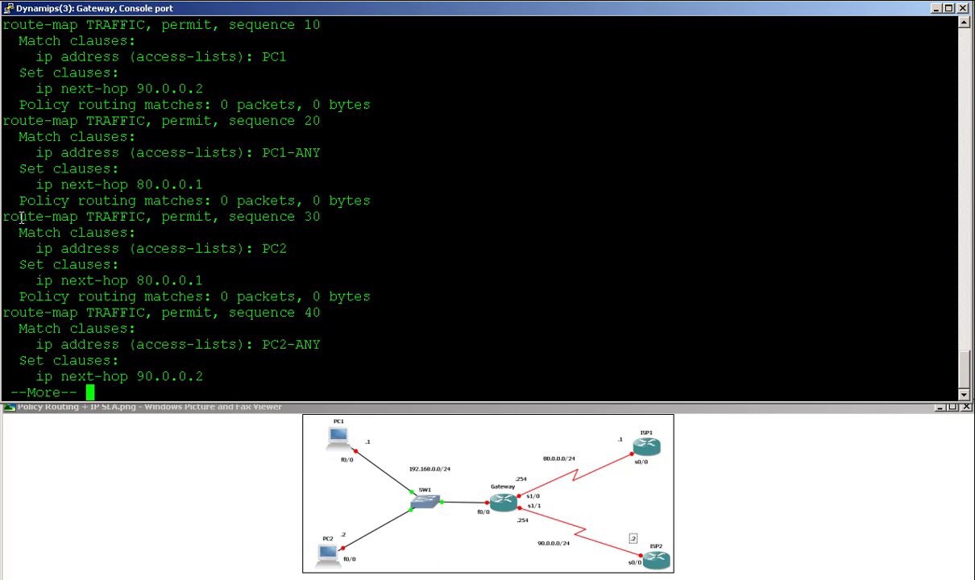
Review the match and set clauses of sequences 30 and 40 in route map TRAFFIC through the end of the output.
{"action": "left_click_drag", "start_coordinate": [3, 214], "coordinate": [318, 202]}
{"action": "triple_click", "coordinate": [307, 211]}
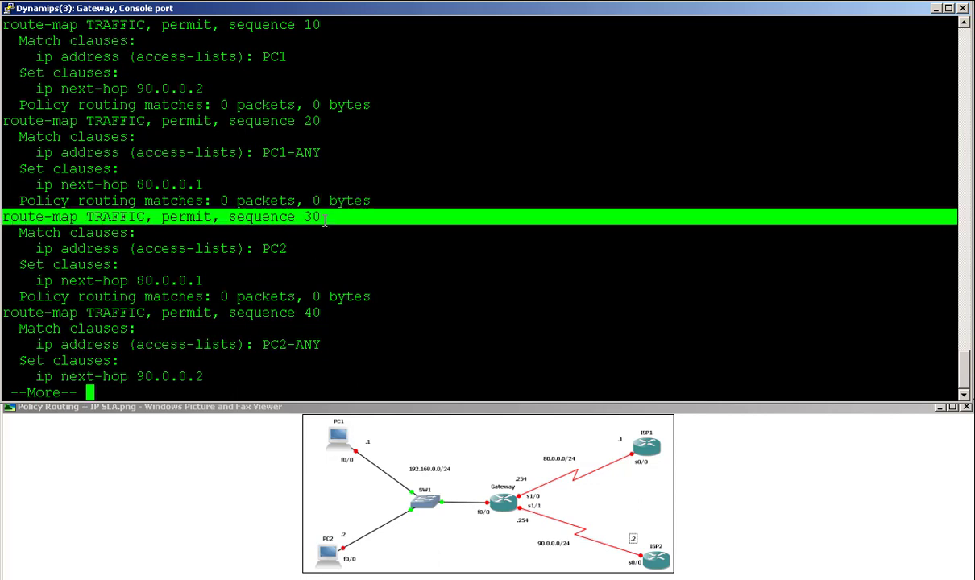
{"action": "left_click_drag", "start_coordinate": [44, 247], "coordinate": [327, 244]}
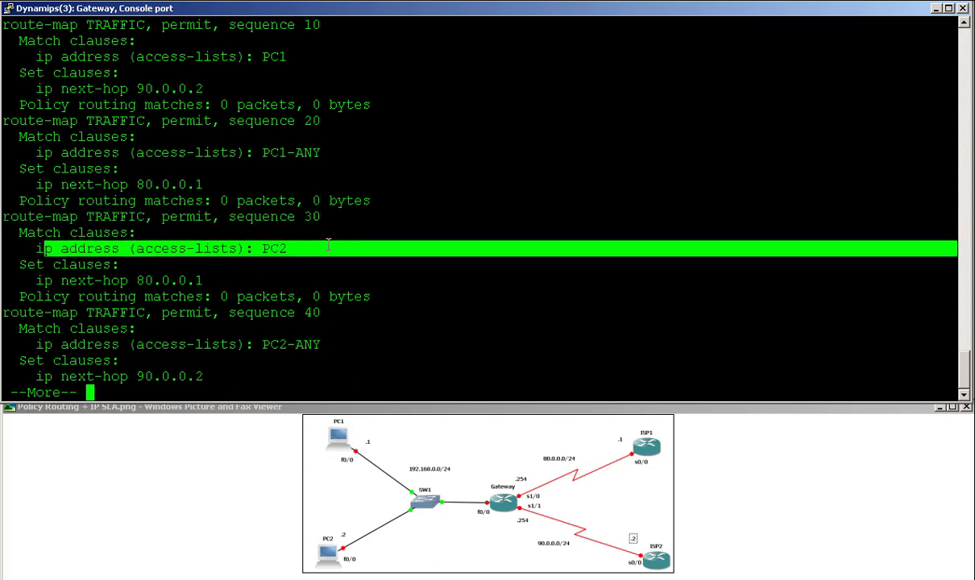
{"action": "left_click_drag", "start_coordinate": [87, 264], "coordinate": [203, 280]}
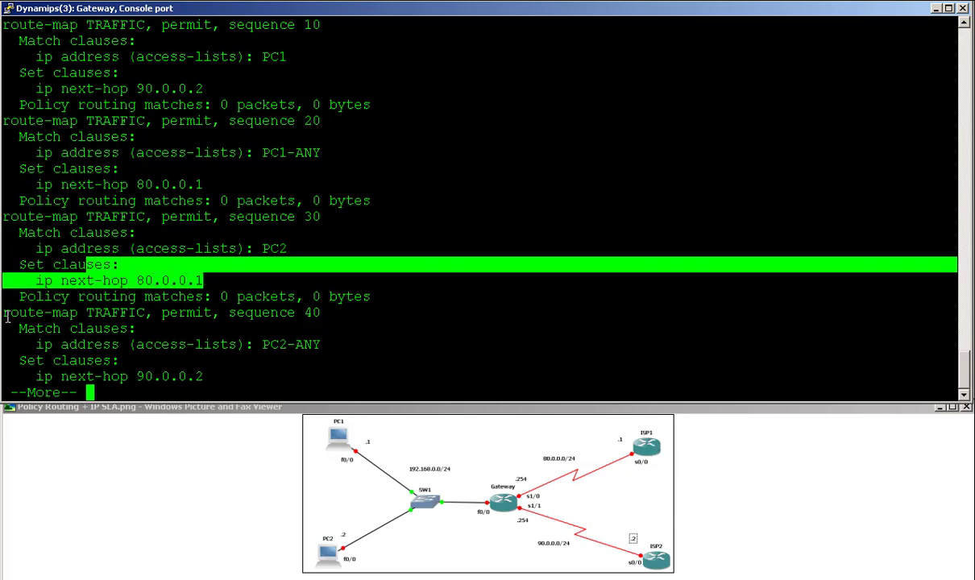
{"action": "left_click_drag", "start_coordinate": [235, 313], "coordinate": [305, 313]}
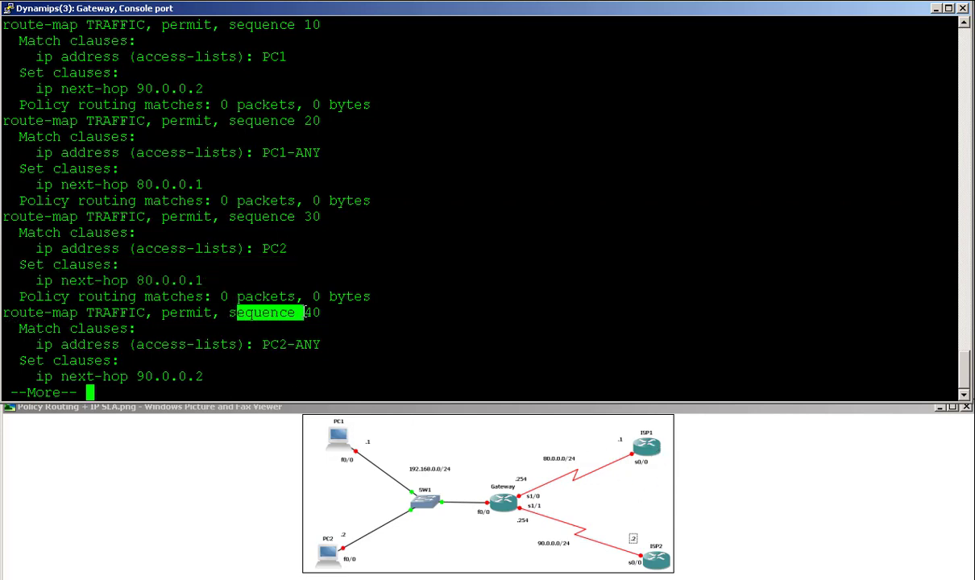
{"action": "left_click_drag", "start_coordinate": [35, 344], "coordinate": [324, 343]}
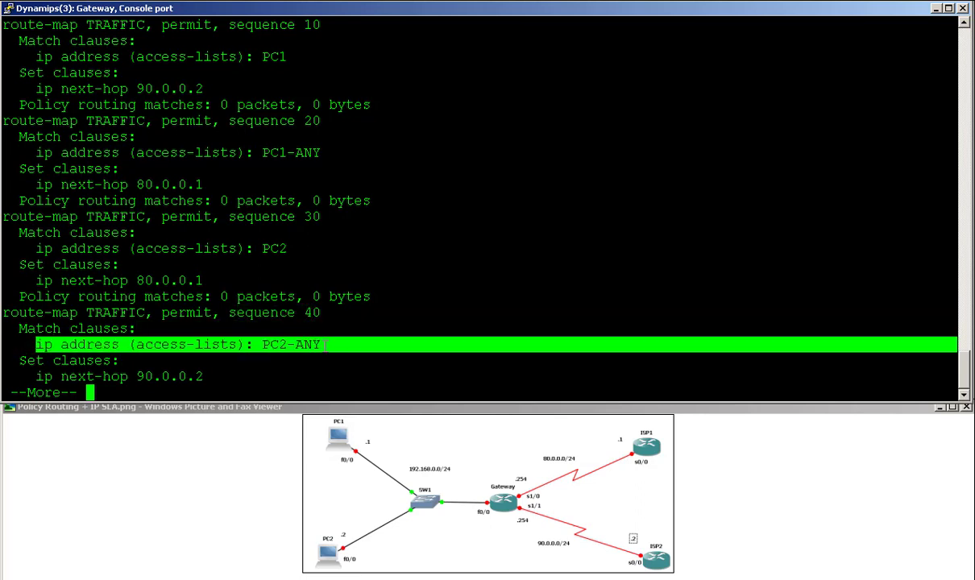
{"action": "left_click", "coordinate": [95, 368]}
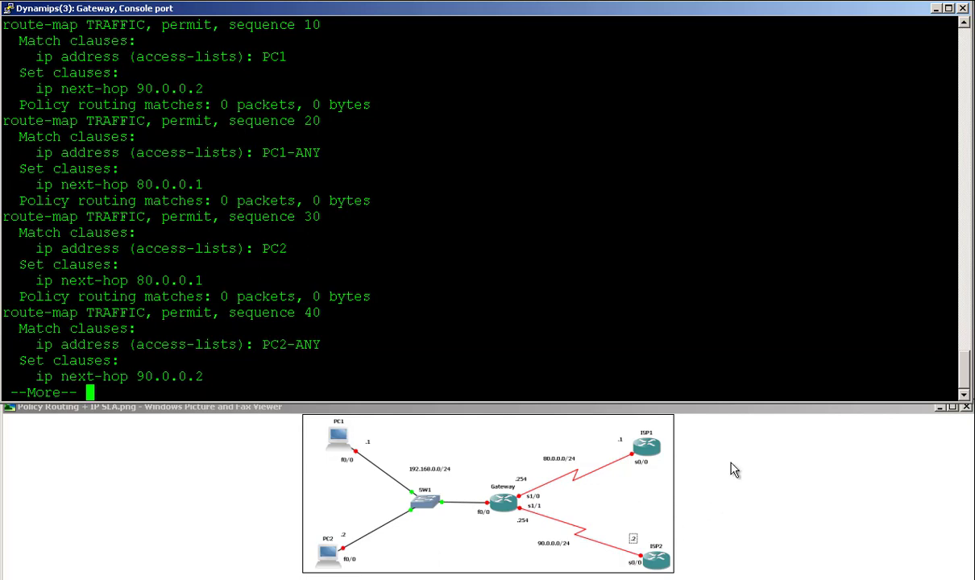
{"action": "key", "text": "space"}
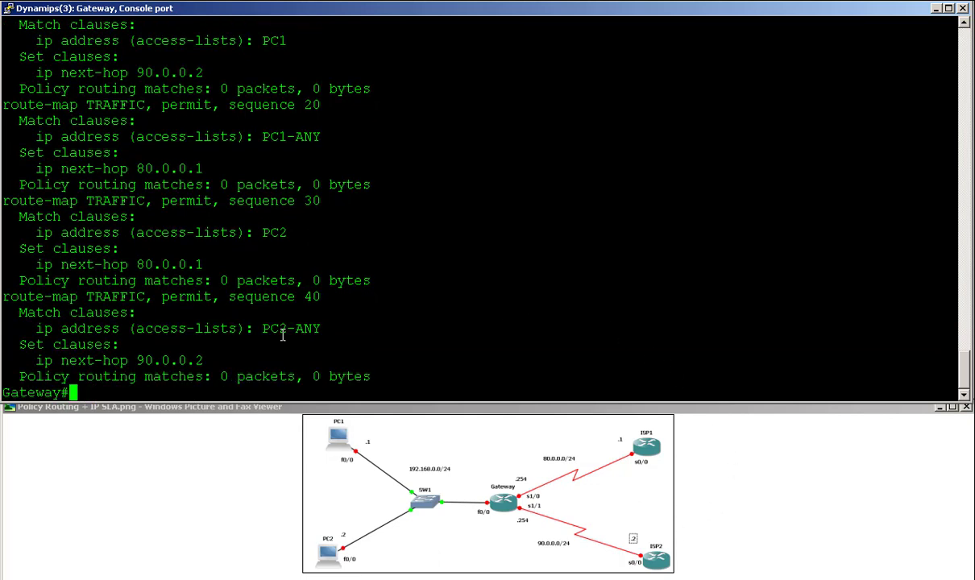
Enter global configuration mode and open interface fastEthernet 0/0 for configuration.
{"action": "type", "text": "conf t"}
{"action": "key", "text": "Return"}
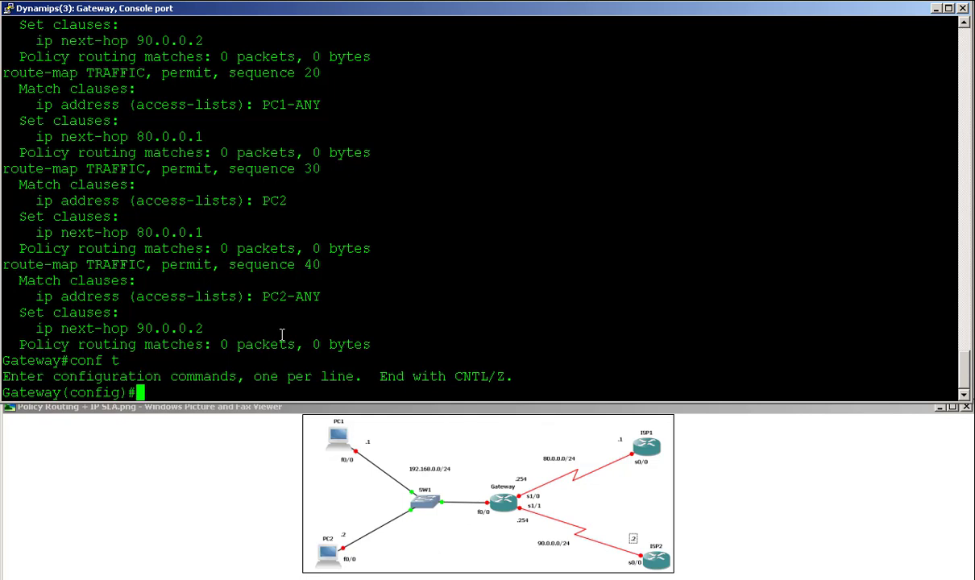
{"action": "type", "text": "int"}
{"action": "key", "text": "Tab"}
{"action": "type", "text": "f"}
{"action": "key", "text": "Tab"}
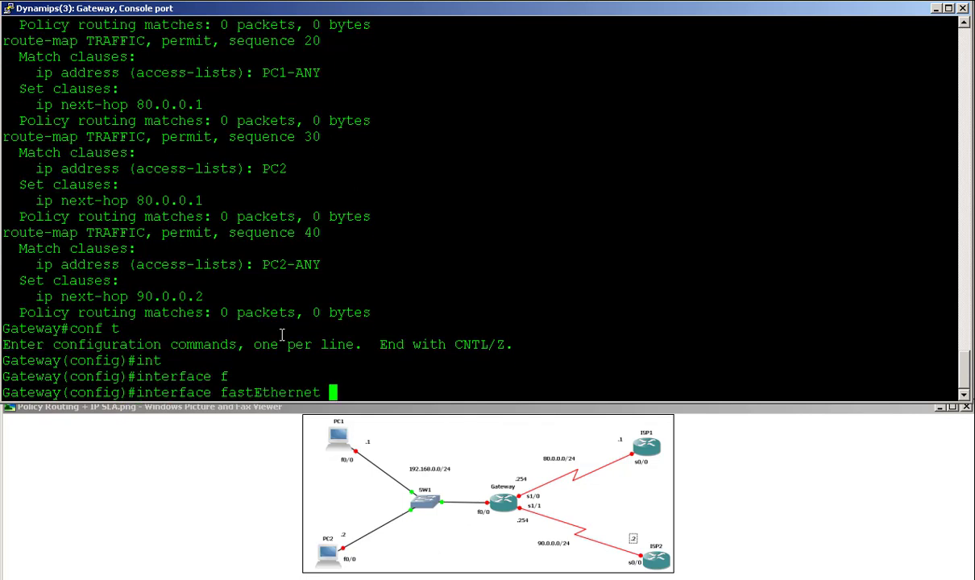
{"action": "type", "text": "0/0"}
{"action": "key", "text": "Return"}
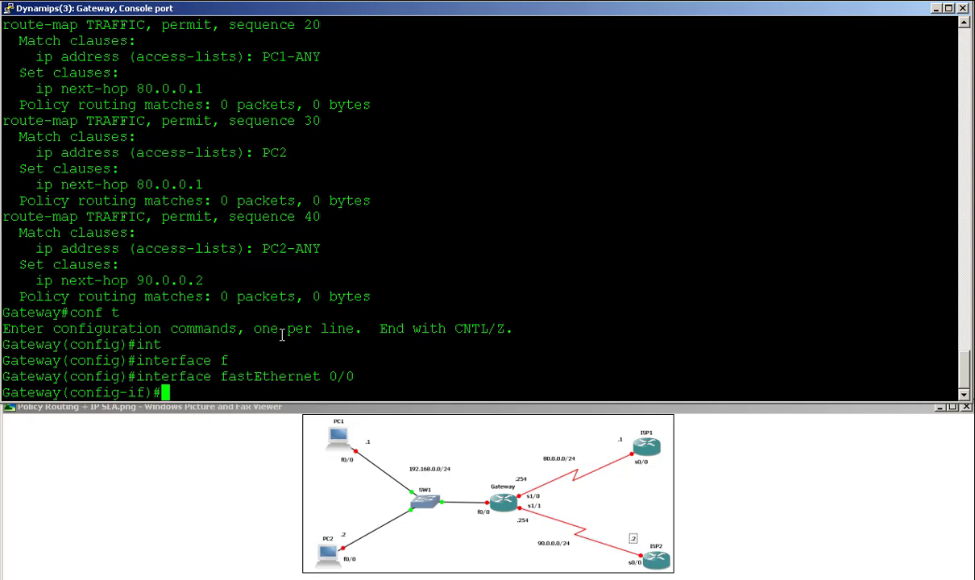
Apply route map TRAFFIC as the IP policy on Gateway's fastEthernet 0/0 interface.
{"action": "type", "text": "ip po"}
{"action": "key", "text": "Tab"}
{"action": "type", "text": "?"}
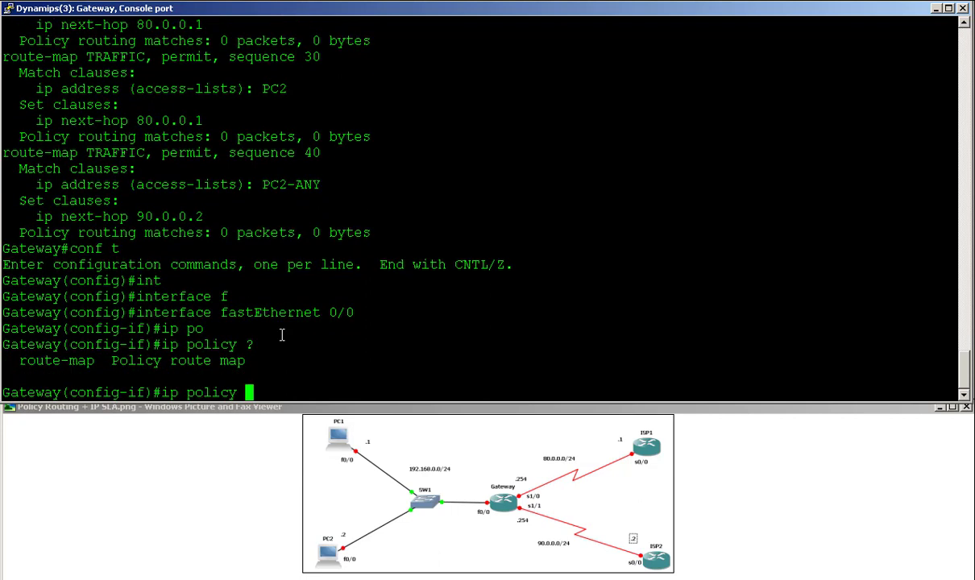
{"action": "type", "text": "route"}
{"action": "key", "text": "Tab"}
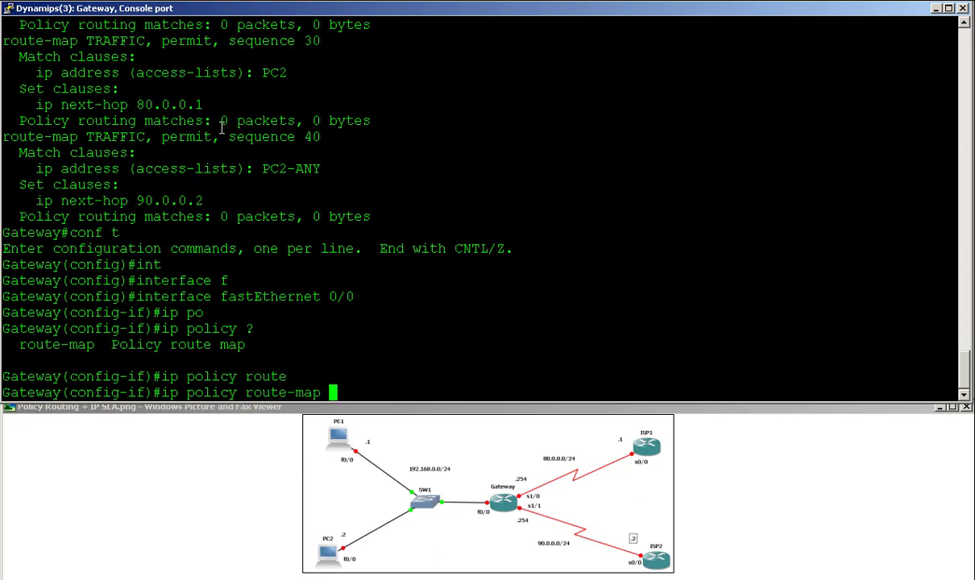
{"action": "double_click", "coordinate": [118, 42]}
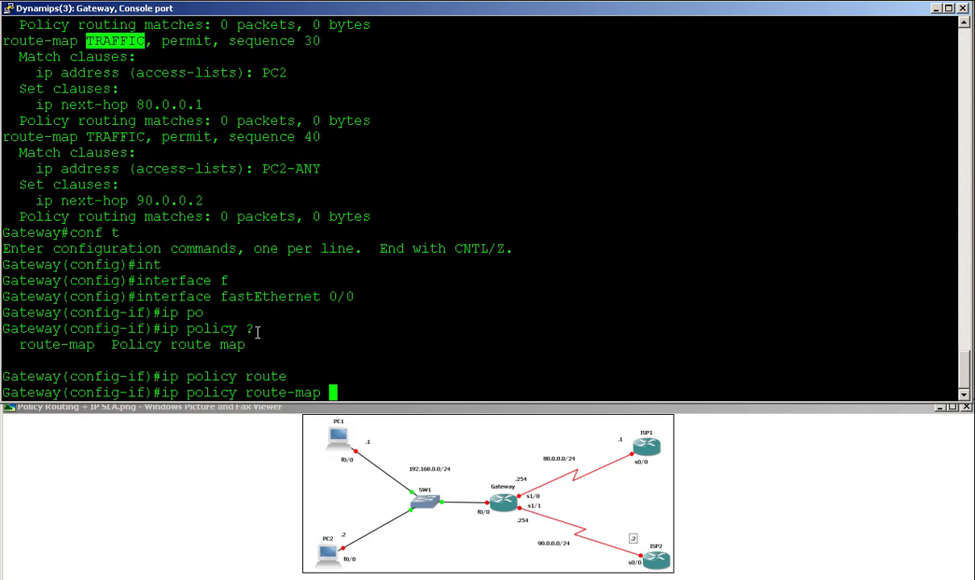
{"action": "right_click", "coordinate": [357, 378]}
{"action": "type", "text": "?"}
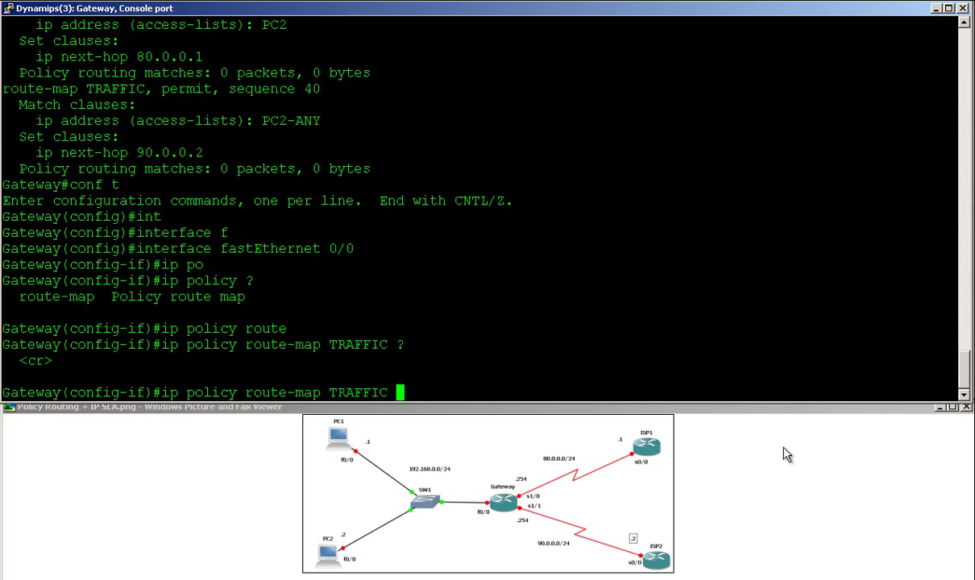
{"action": "key", "text": "Return"}
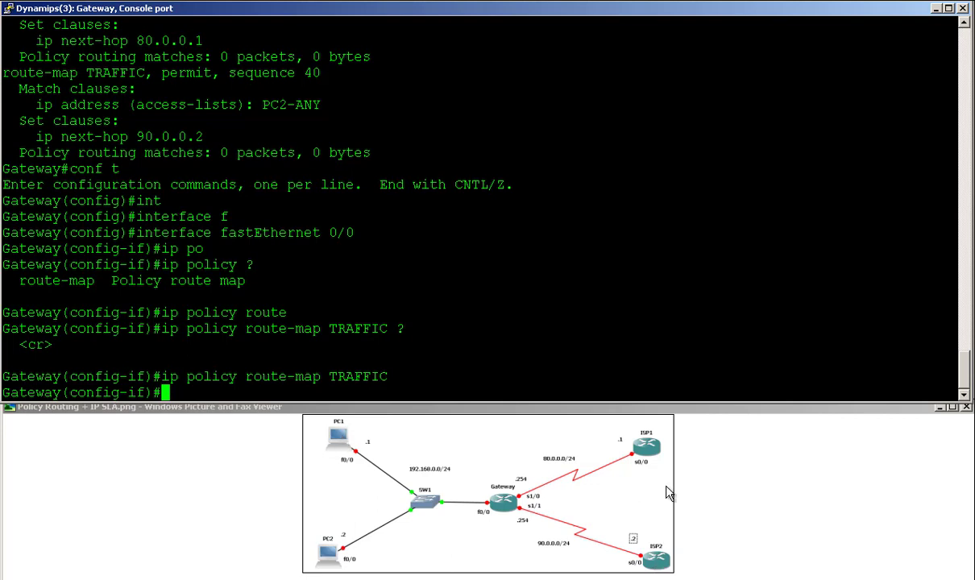
Switch to the PC1 console, enter privileged mode and telnet to 90.0.0.2 on port 80.
{"action": "key", "text": "alt+Tab"}
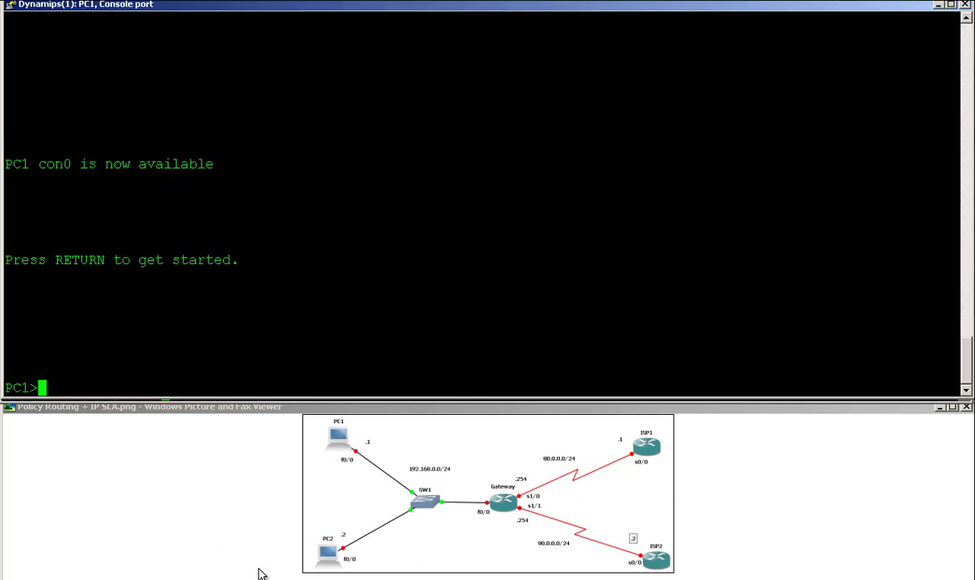
{"action": "type", "text": "ena"}
{"action": "key", "text": "Return"}
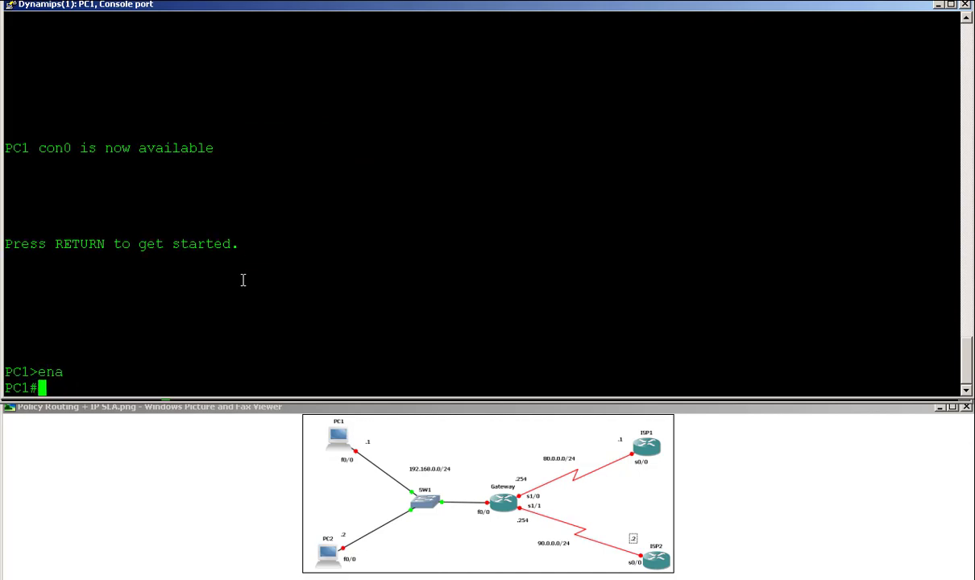
{"action": "type", "text": "telnet "}
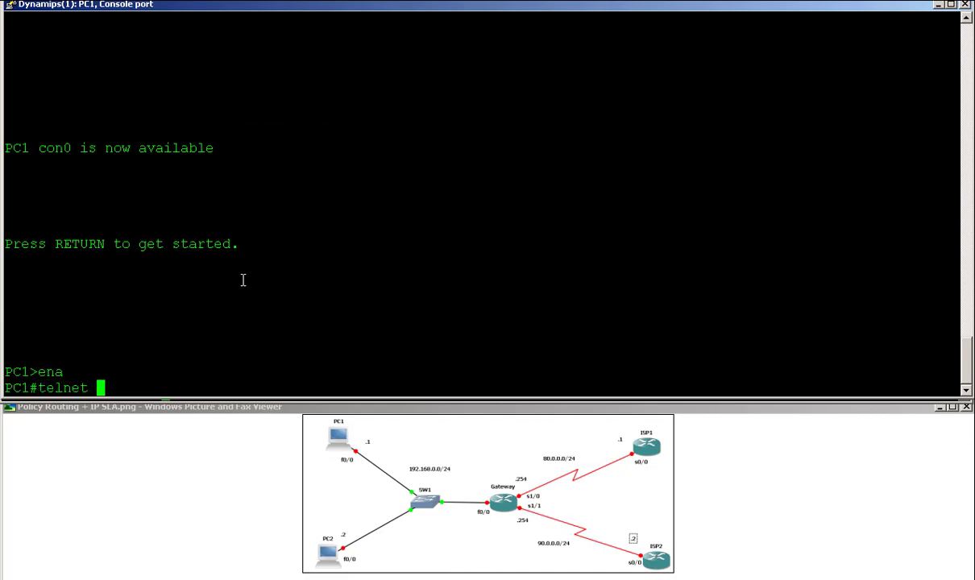
{"action": "type", "text": "90.0.0.2 80"}
{"action": "key", "text": "Return"}
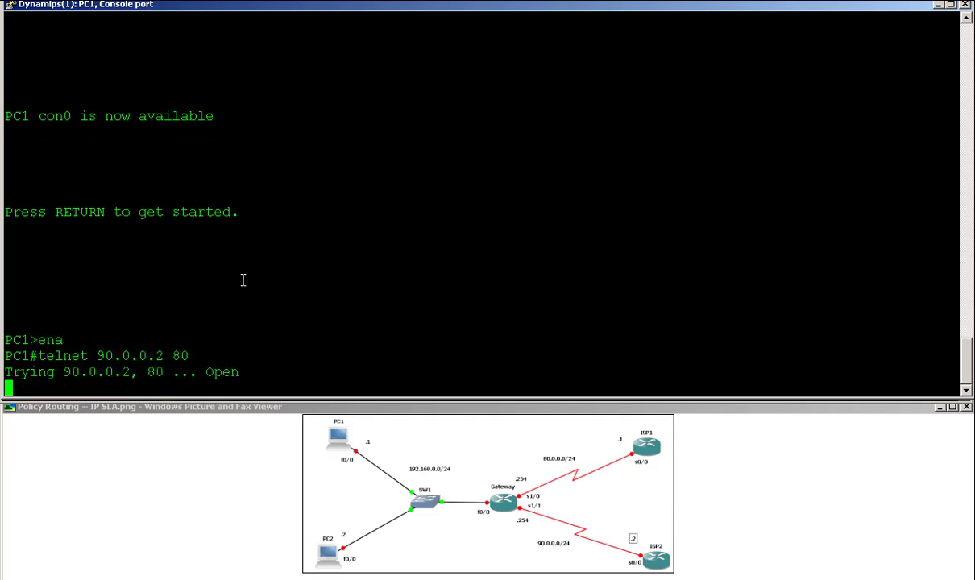
Send a few blank lines and the text asdasd through PC1's open port 80 session.
{"action": "key", "text": "Return"}
{"action": "key", "text": "Return"}
{"action": "key", "text": "Return"}
{"action": "key", "text": "Return"}
{"action": "type", "text": "asdasd"}
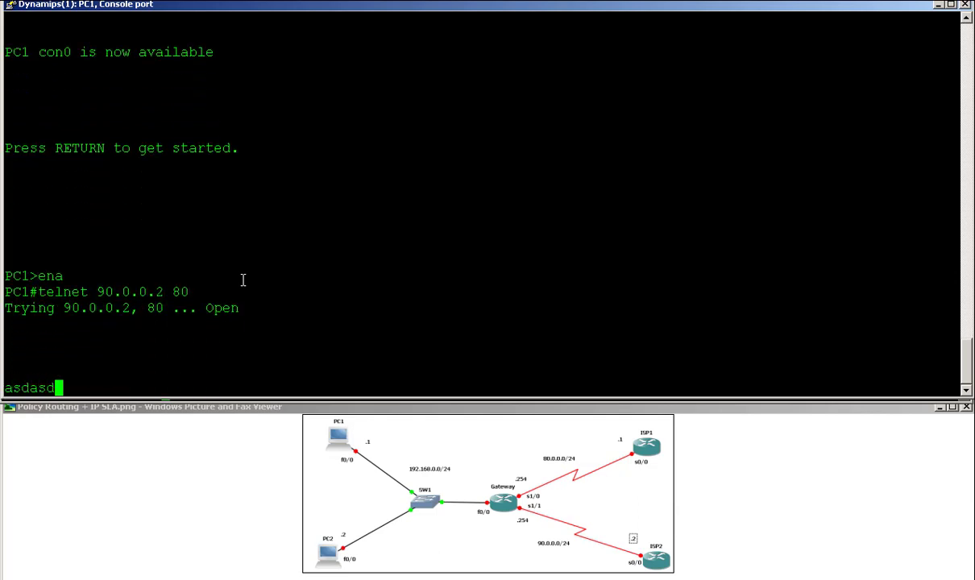
{"action": "key", "text": "Return"}
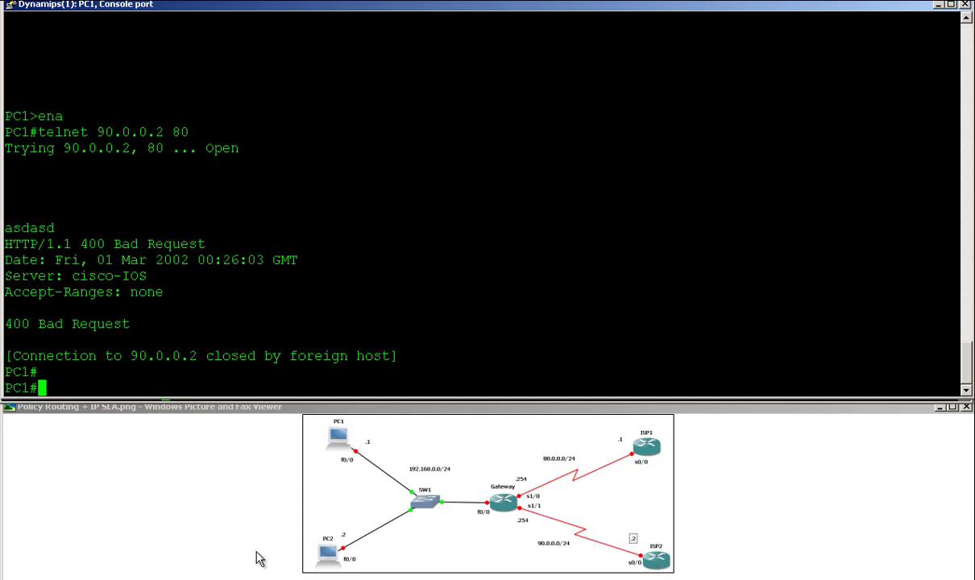
Switch to the Gateway console, end configuration mode and display the route maps.
{"action": "key", "text": "alt+Tab"}
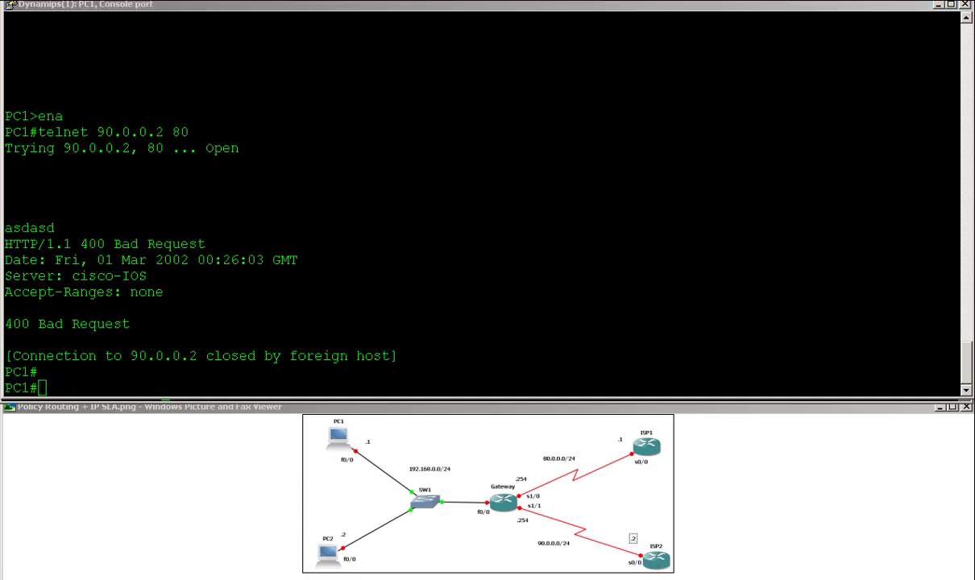
{"action": "type", "text": "end"}
{"action": "key", "text": "Return"}
{"action": "type", "text": "show route"}
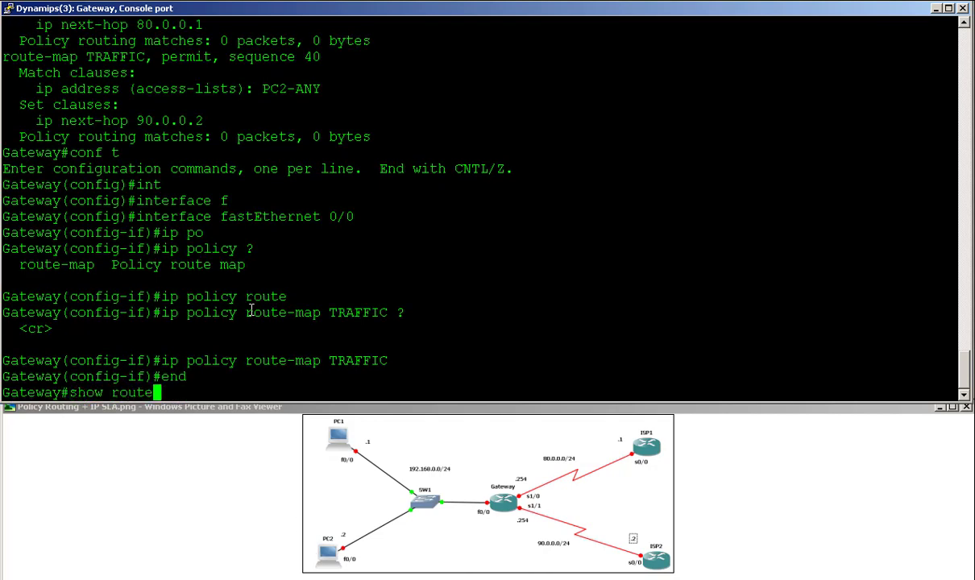
{"action": "key", "text": "Tab"}
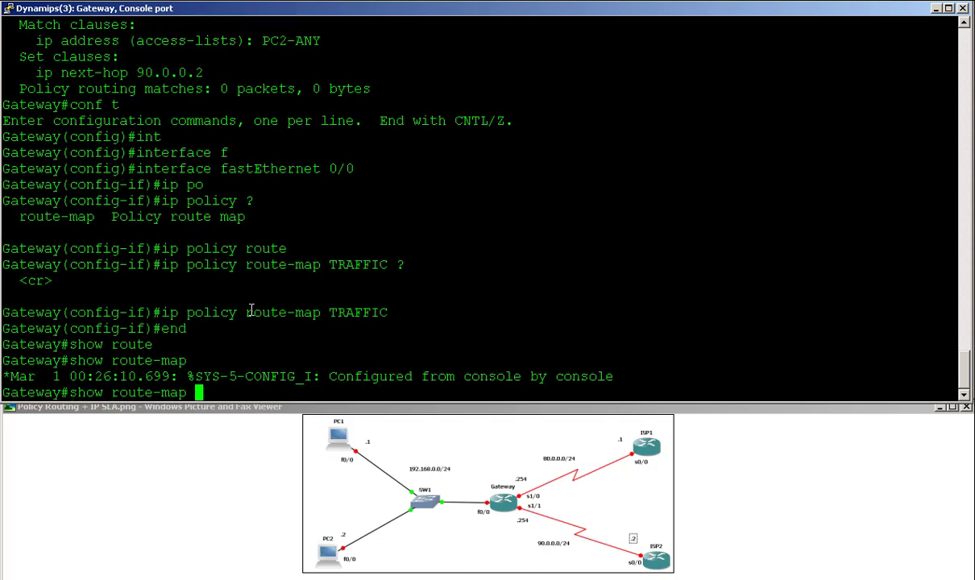
{"action": "key", "text": "Return"}
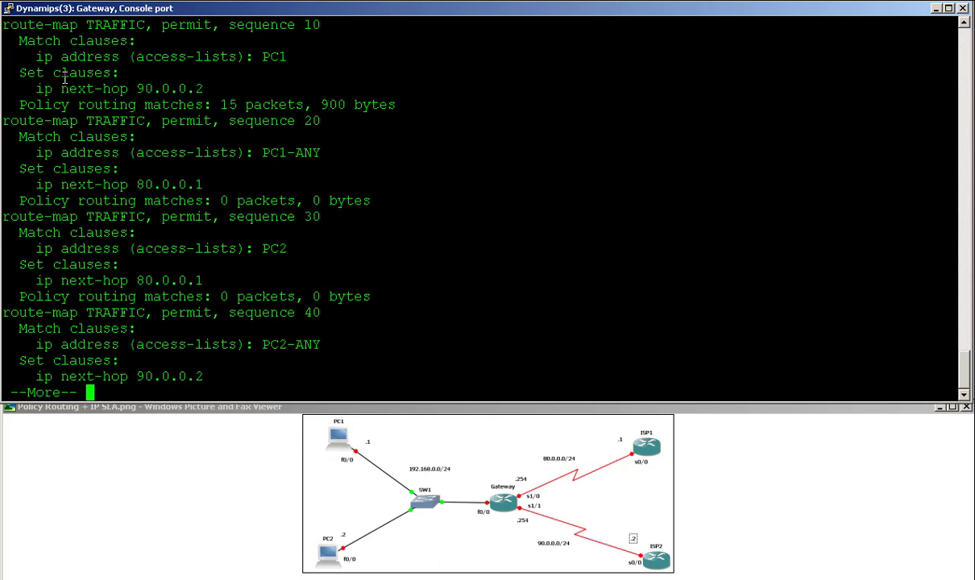
Examine the clauses and policy routing match counters of sequence 10 in route map TRAFFIC.
{"action": "left_click_drag", "start_coordinate": [21, 39], "coordinate": [366, 97]}
{"action": "right_click", "coordinate": [383, 108]}
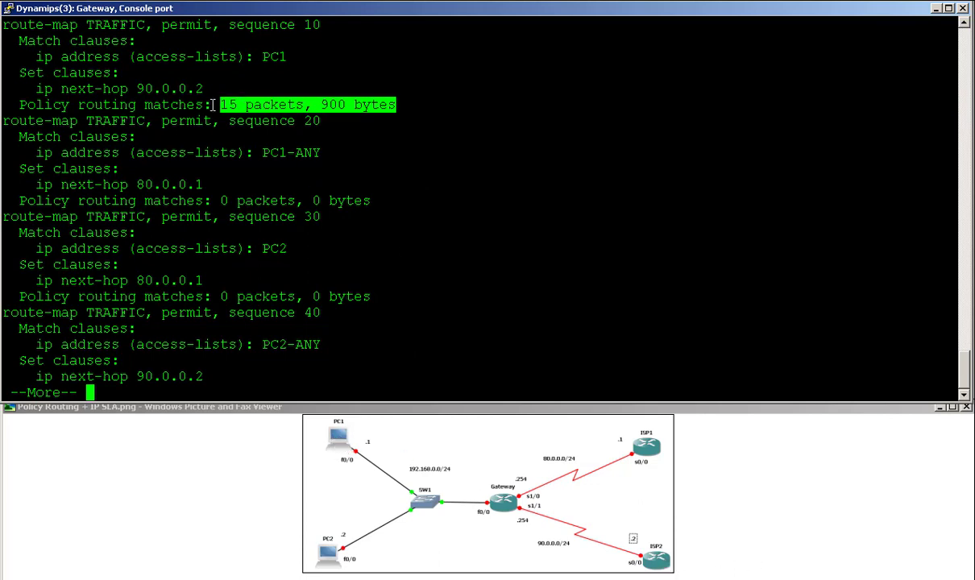
{"action": "left_click_drag", "start_coordinate": [217, 105], "coordinate": [303, 105]}
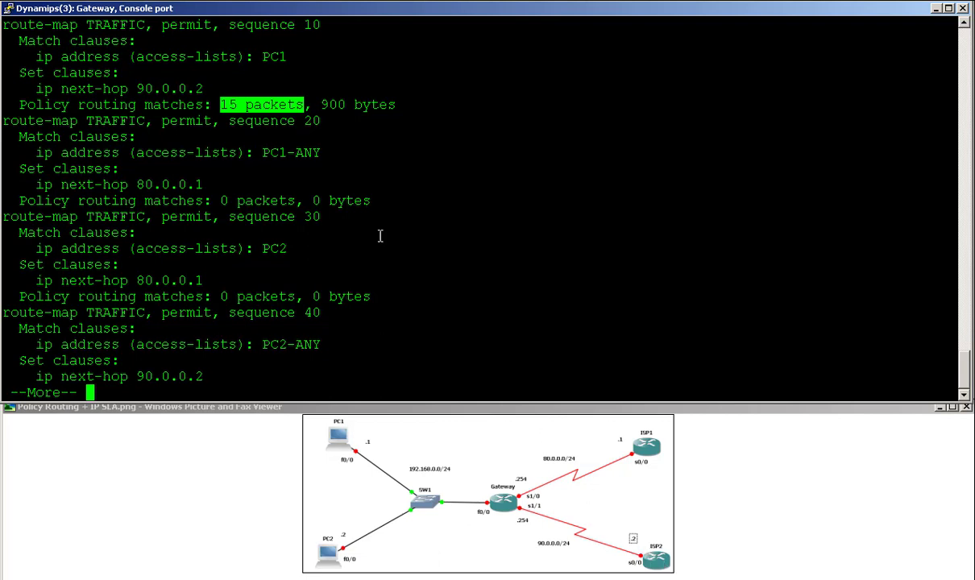
{"action": "left_click", "coordinate": [324, 227]}
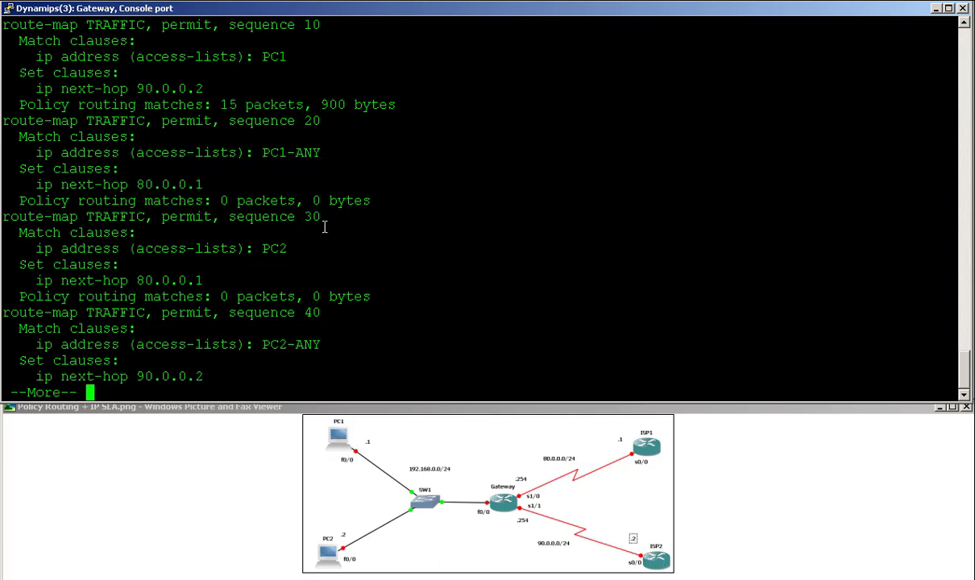
Switch to the PC1 console and ping 80.0.0.1 to generate non-web traffic.
{"action": "key", "text": "alt+Tab"}
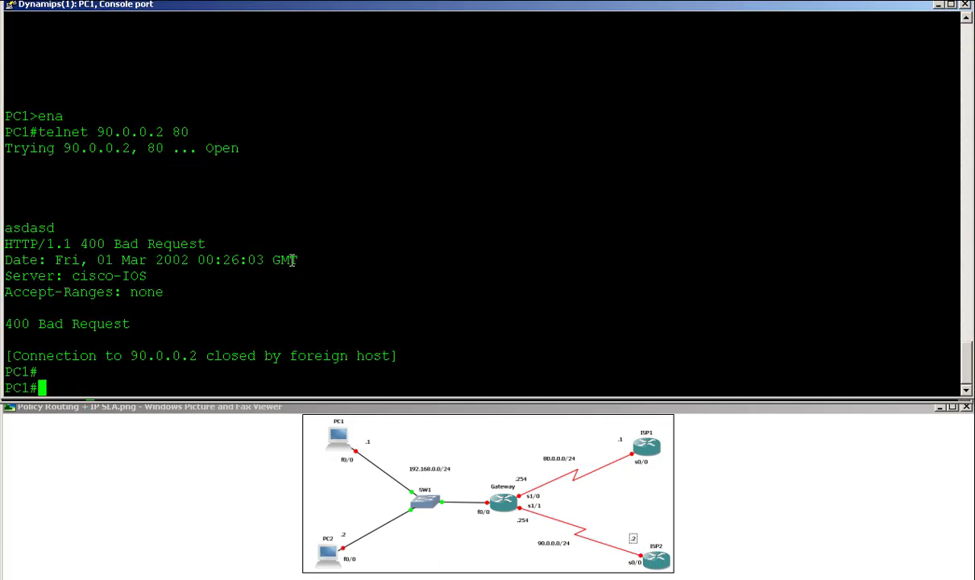
{"action": "type", "text": "ping"}
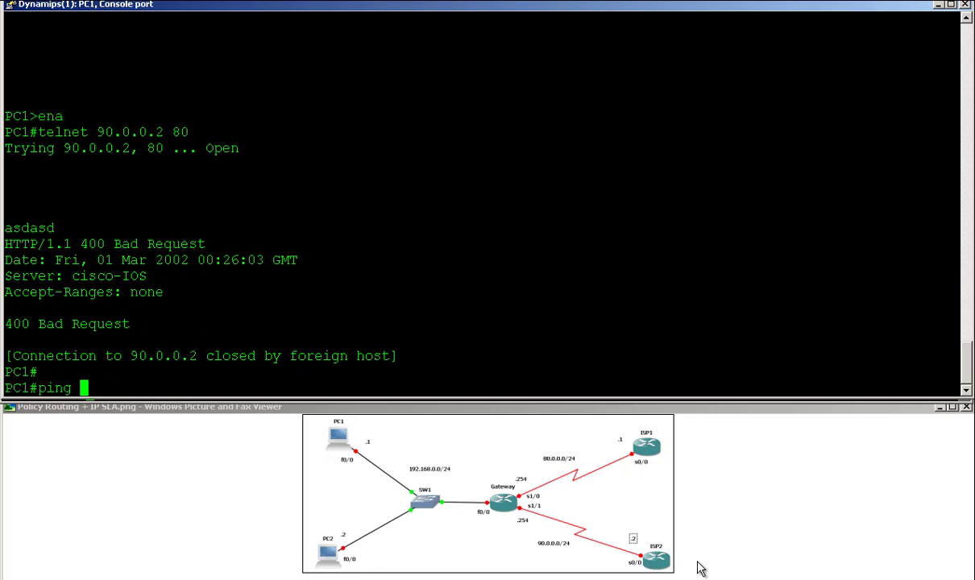
{"action": "type", "text": "80.0.0.1"}
{"action": "key", "text": "Return"}
Return to the Gateway console, check sequence 20's entry and display the route maps again with refreshed counters.
{"action": "key", "text": "alt+Tab"}
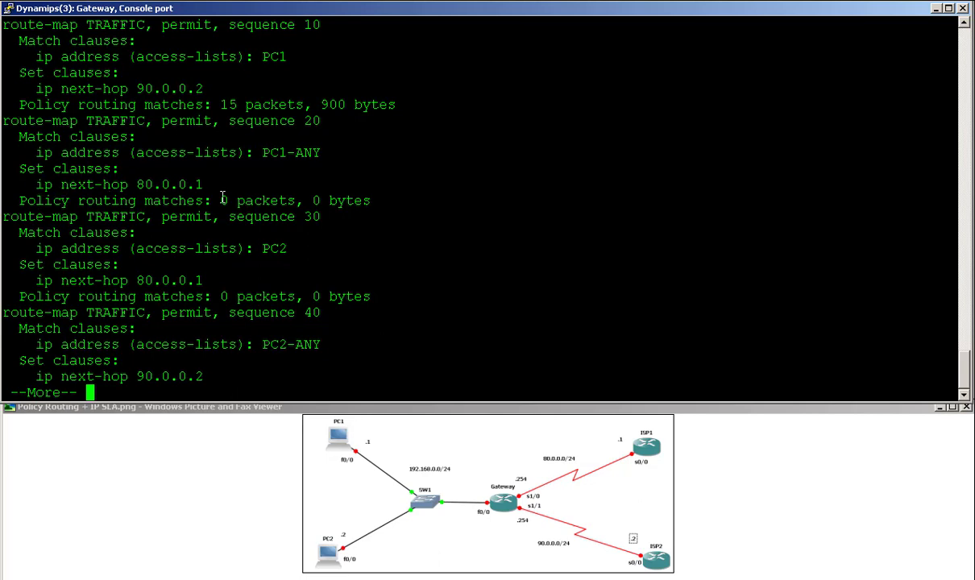
{"action": "left_click_drag", "start_coordinate": [187, 200], "coordinate": [351, 199]}
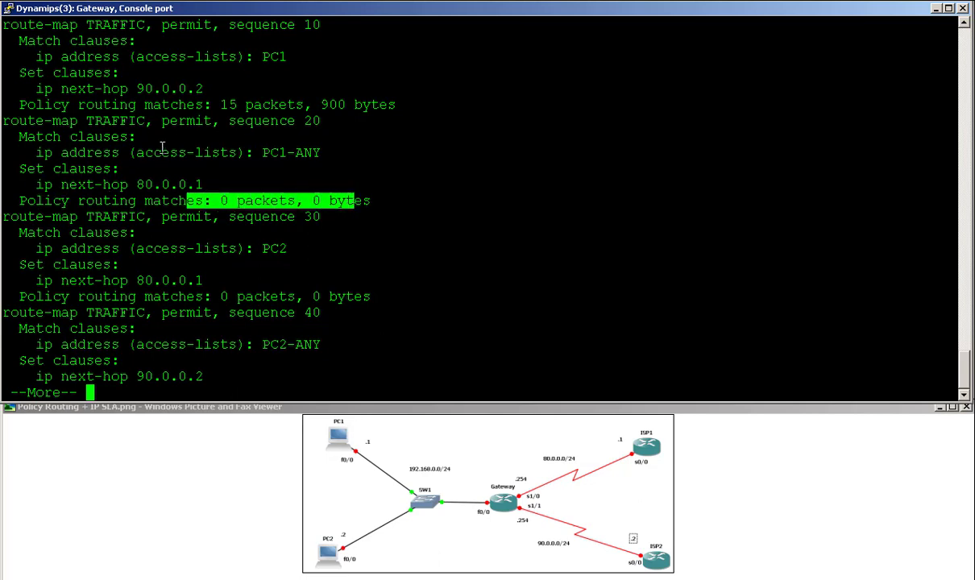
{"action": "left_click_drag", "start_coordinate": [28, 152], "coordinate": [367, 200]}
{"action": "right_click", "coordinate": [373, 208]}
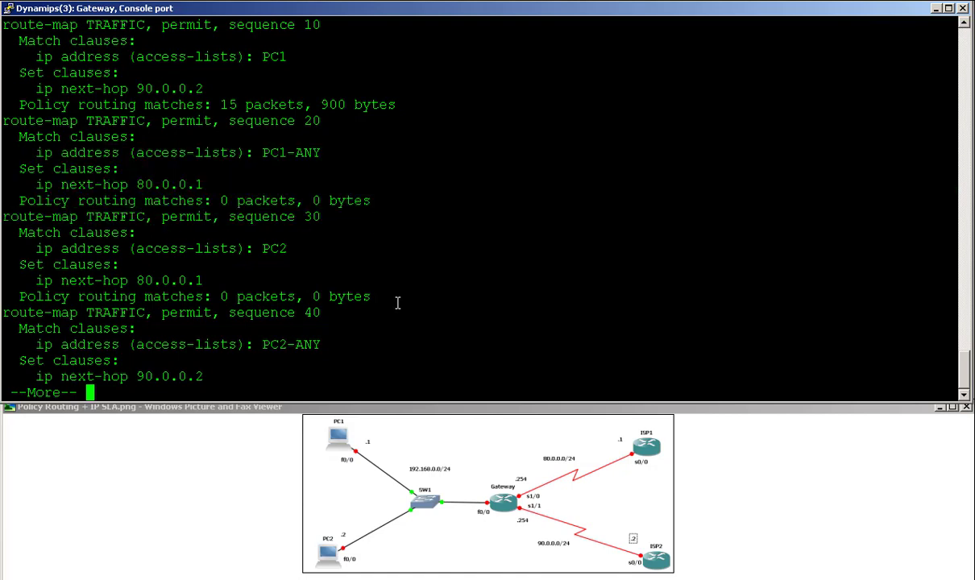
{"action": "key", "text": "Return"}
{"action": "key", "text": "Return"}
{"action": "key", "text": "Up"}
{"action": "key", "text": "Return"}
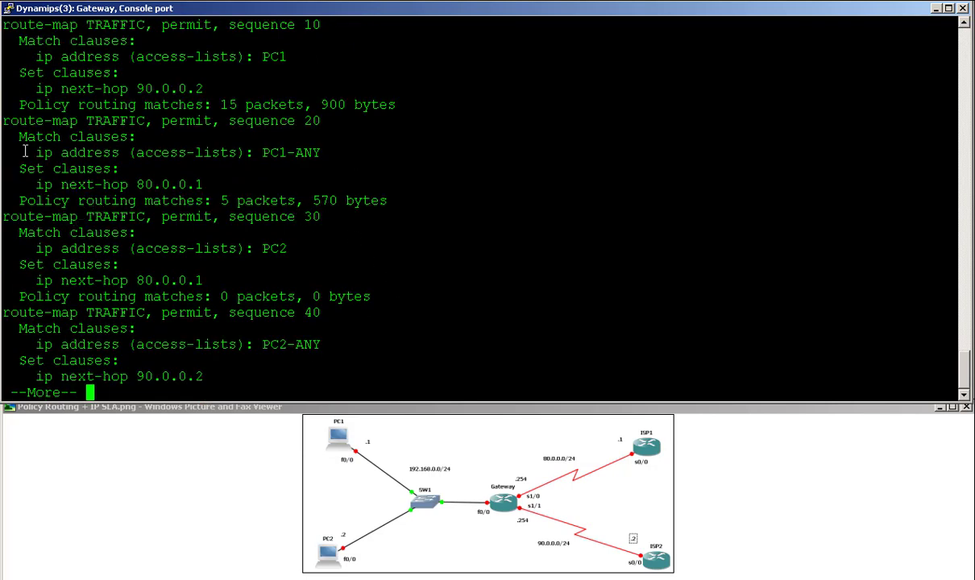
Compare sequence 20's policy routing match counters on Gateway with the ping output on PC1.
{"action": "left_click_drag", "start_coordinate": [13, 118], "coordinate": [401, 199]}
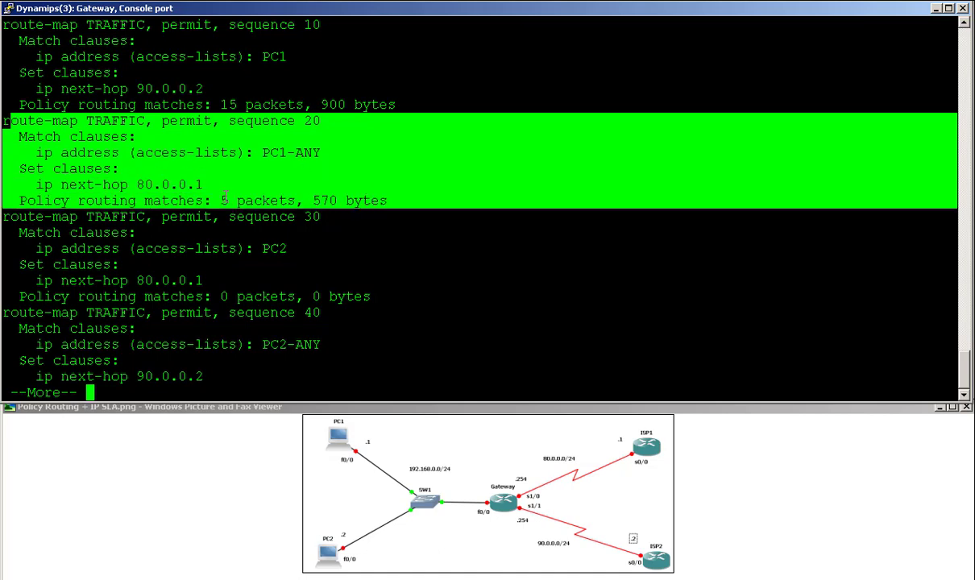
{"action": "key", "text": "alt+Tab"}
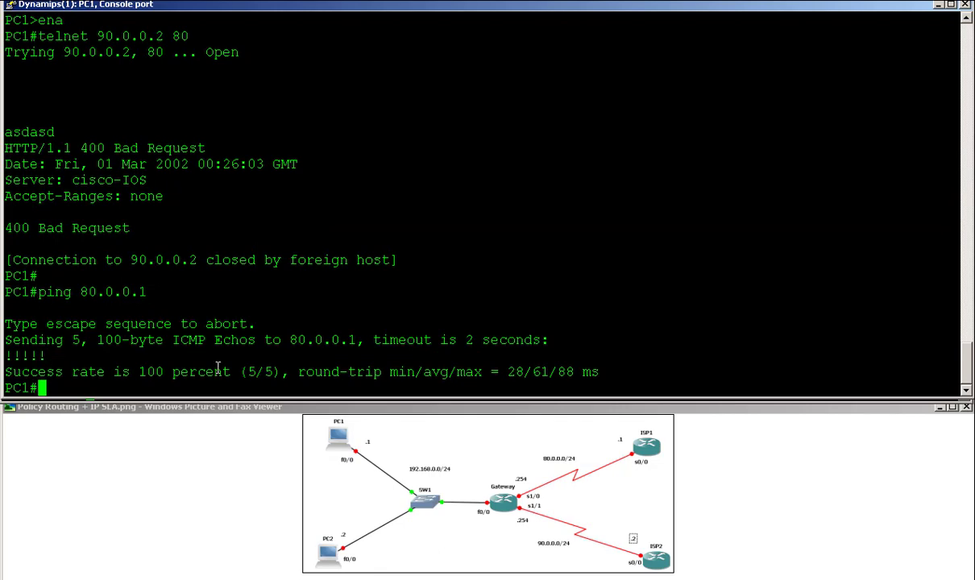
{"action": "key", "text": "alt+Tab"}
{"action": "left_click", "coordinate": [323, 195]}
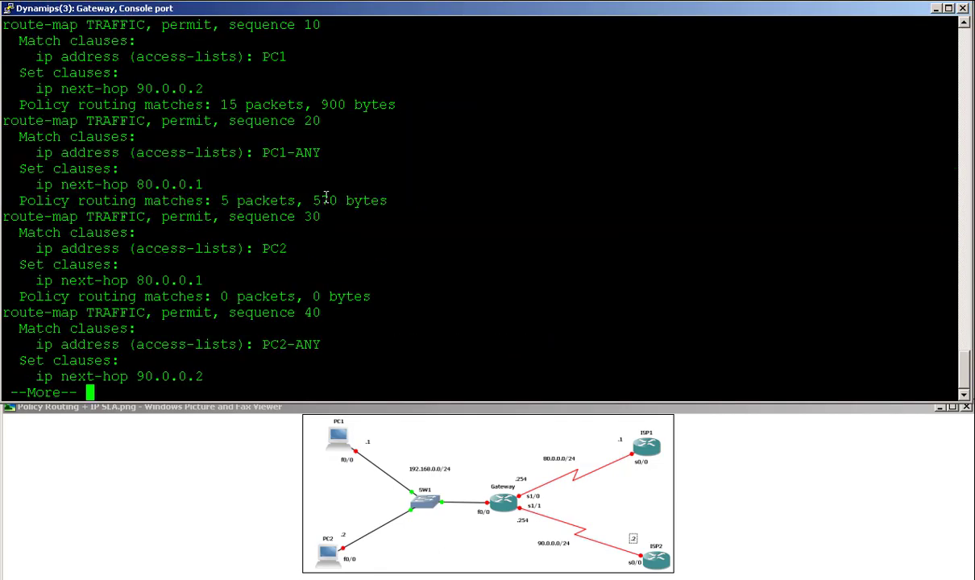
From the PC1 console, try to telnet to 80.0.0.1 on port 80.
{"action": "key", "text": "alt+Tab"}
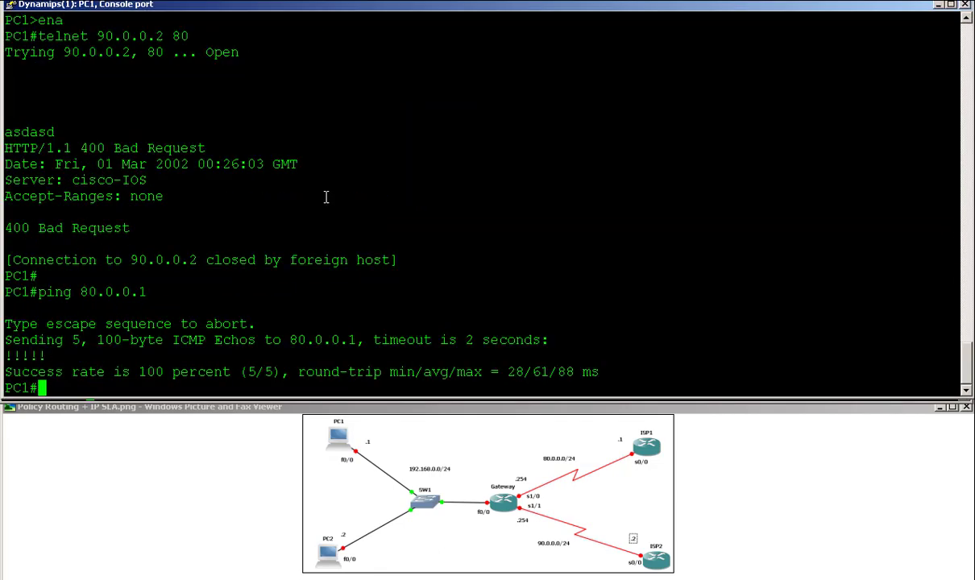
{"action": "type", "text": "telnet "}
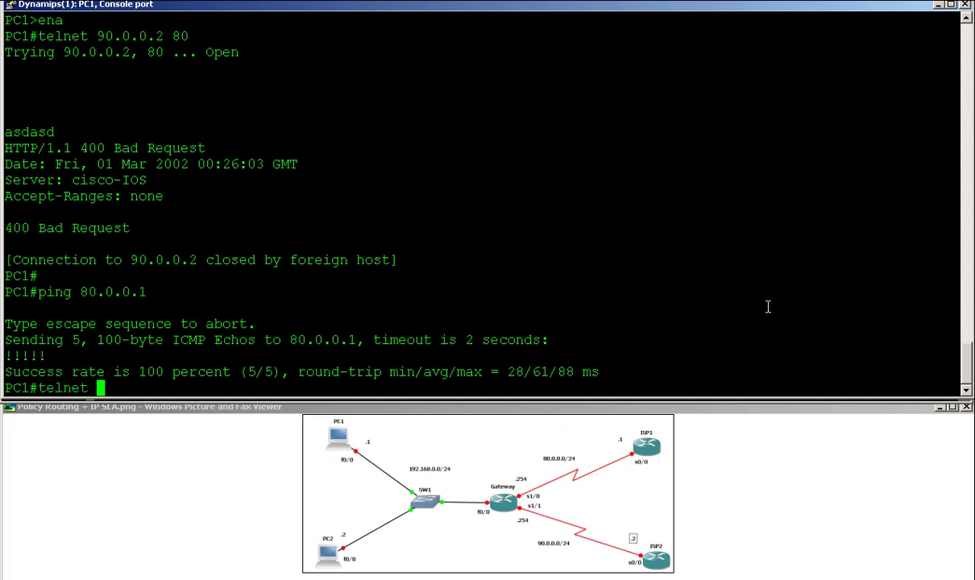
{"action": "type", "text": "80.0.0.1"}
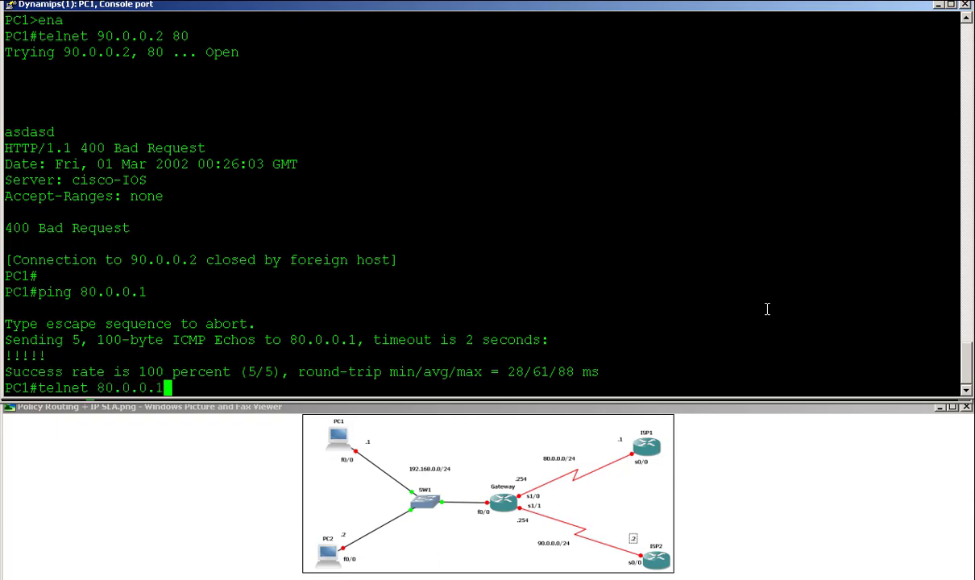
{"action": "type", "text": " 80"}
{"action": "key", "text": "Return"}
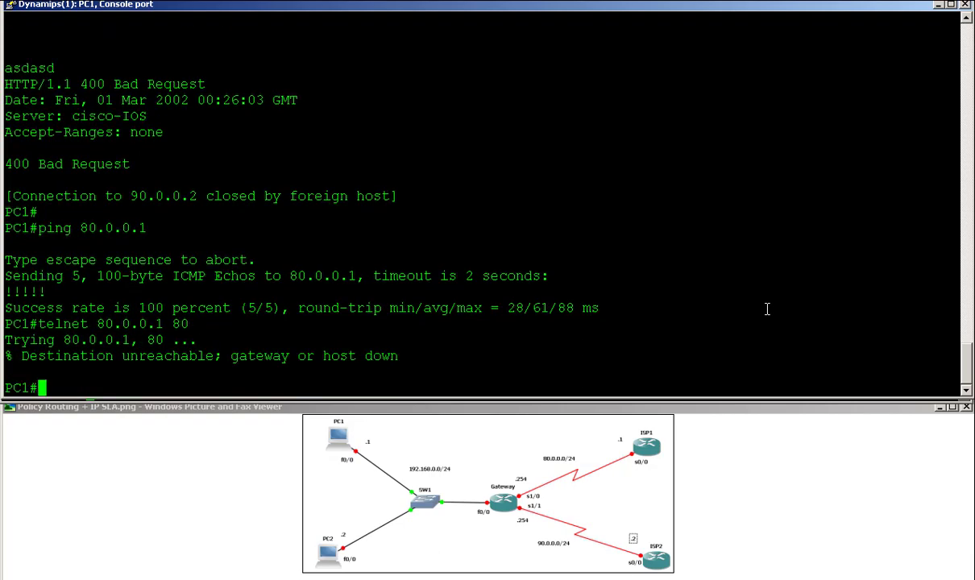
Compare PC1's telnet output for 80.0.0.1 with the route map TRAFFIC entries on Gateway.
{"action": "key", "text": "alt+Tab"}
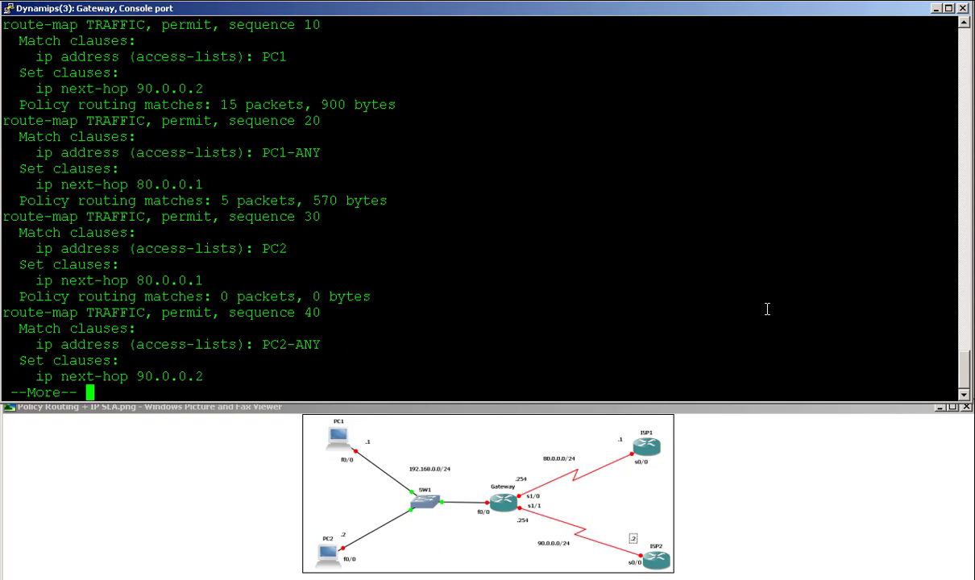
{"action": "key", "text": "alt+Tab"}
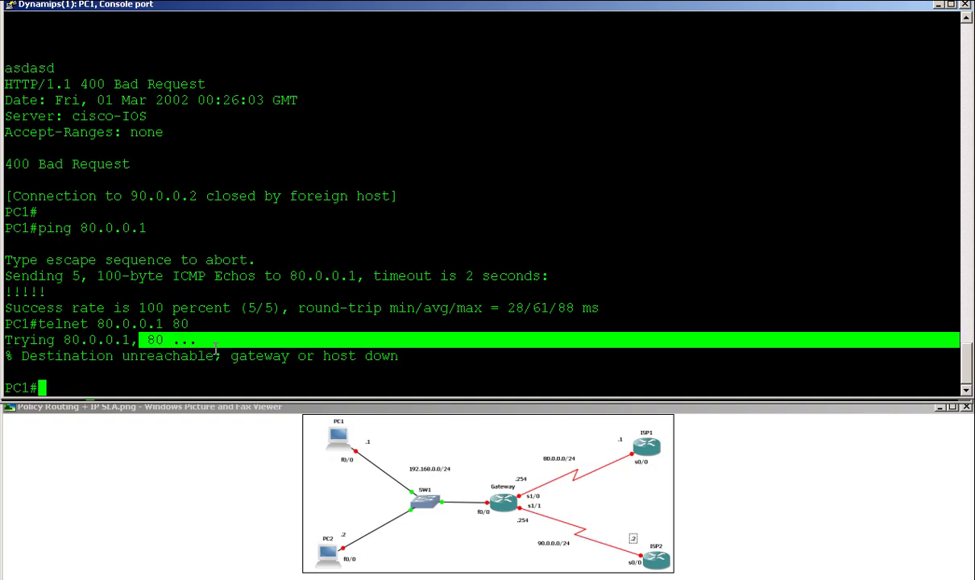
{"action": "key", "text": "alt+Tab"}
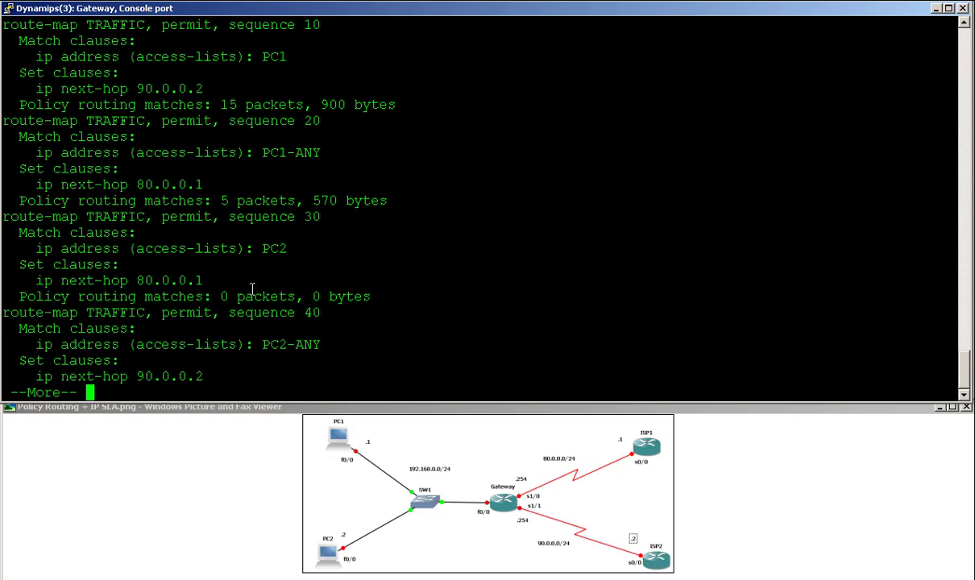
{"action": "key", "text": "alt+Tab"}
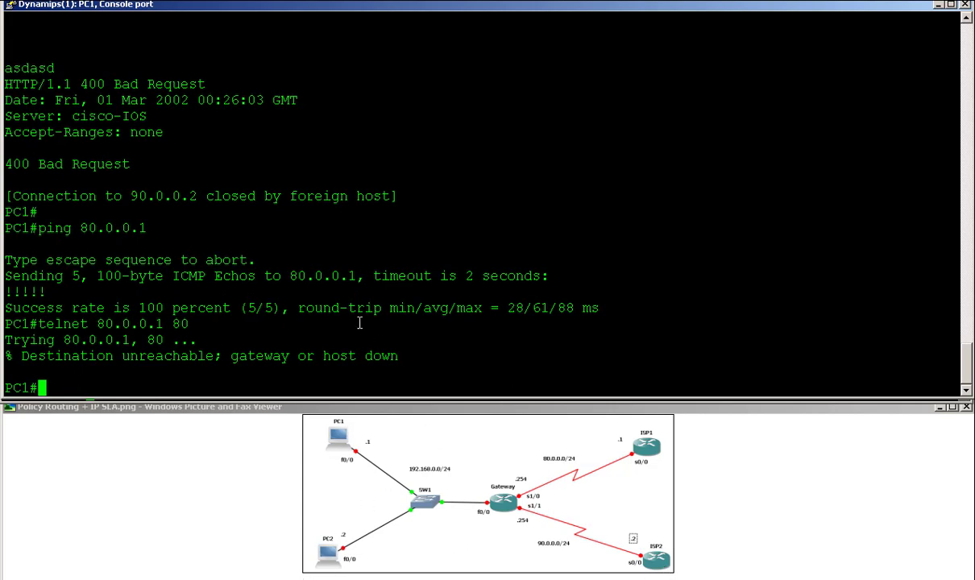
From the PC1 console, ping ISP2 at 90.0.0.2.
{"action": "type", "text": "ping "}
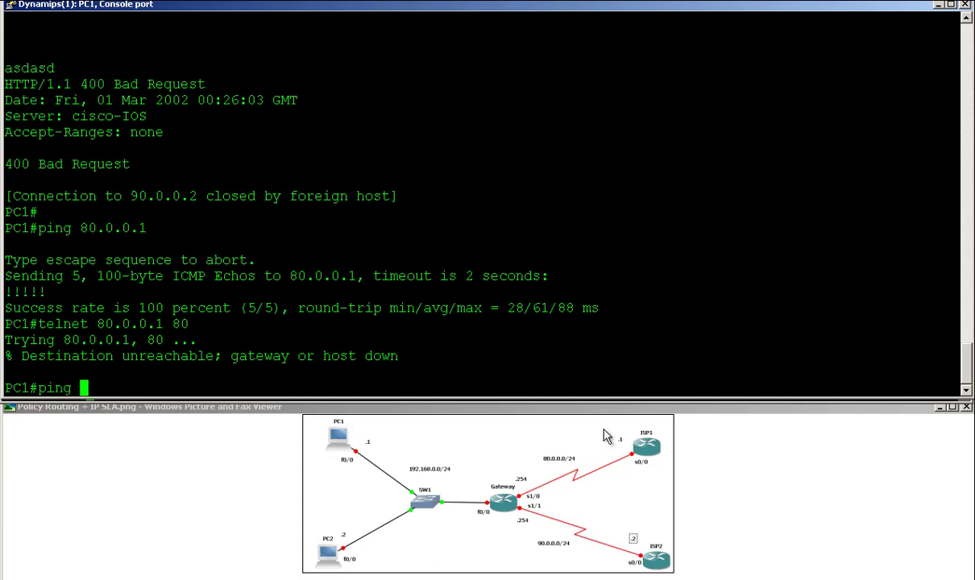
{"action": "type", "text": "90.0.0"}
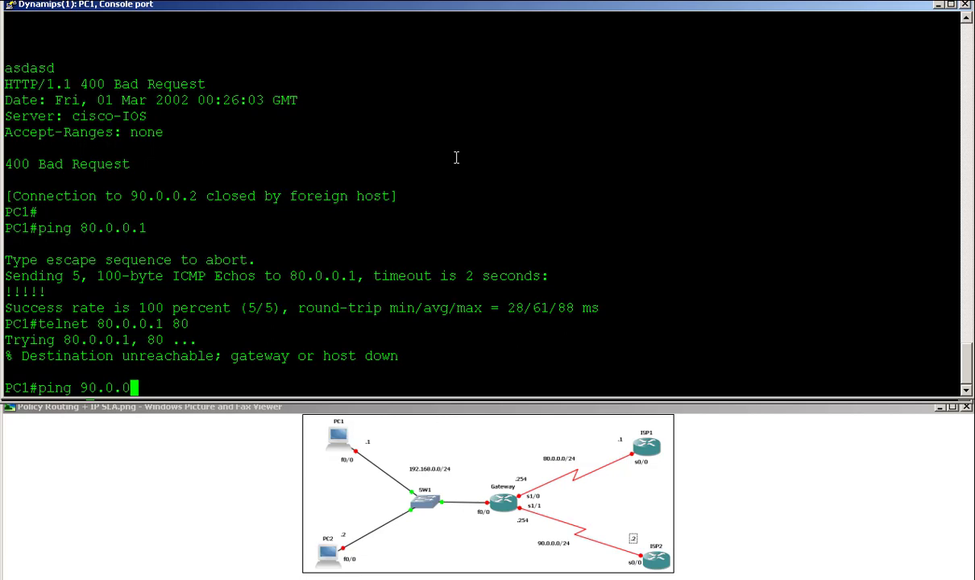
{"action": "type", "text": ".2"}
{"action": "key", "text": "Return"}
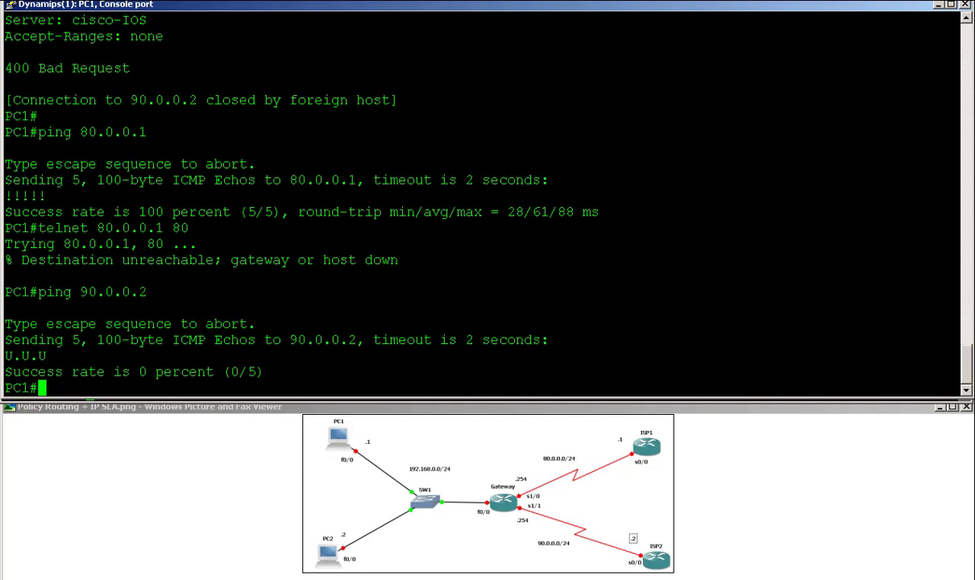
Switch to the PC2 console and enter privileged EXEC mode.
{"action": "key", "text": "alt+Tab"}
{"action": "type", "text": "ena"}
{"action": "key", "text": "Return"}
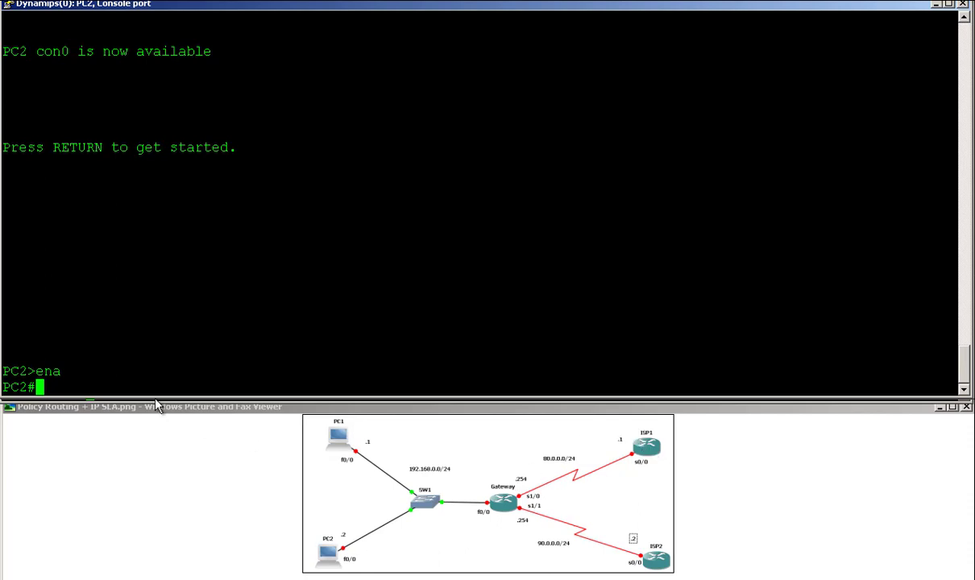
Telnet from PC2 to 80.0.0.1, submit the login password, and exit the ISP1 session.
{"action": "type", "text": "telnet 80.0.0.1"}
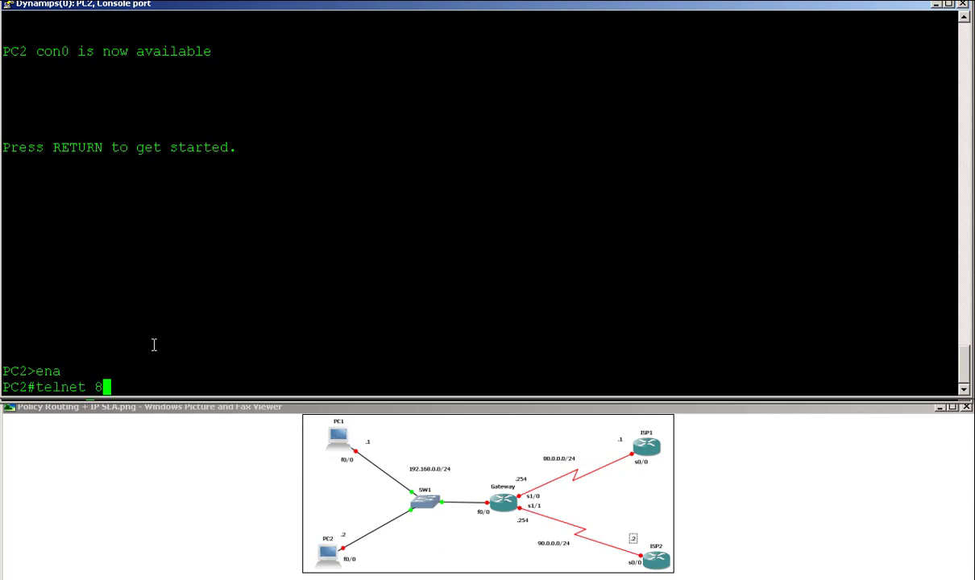
{"action": "key", "text": "Return"}
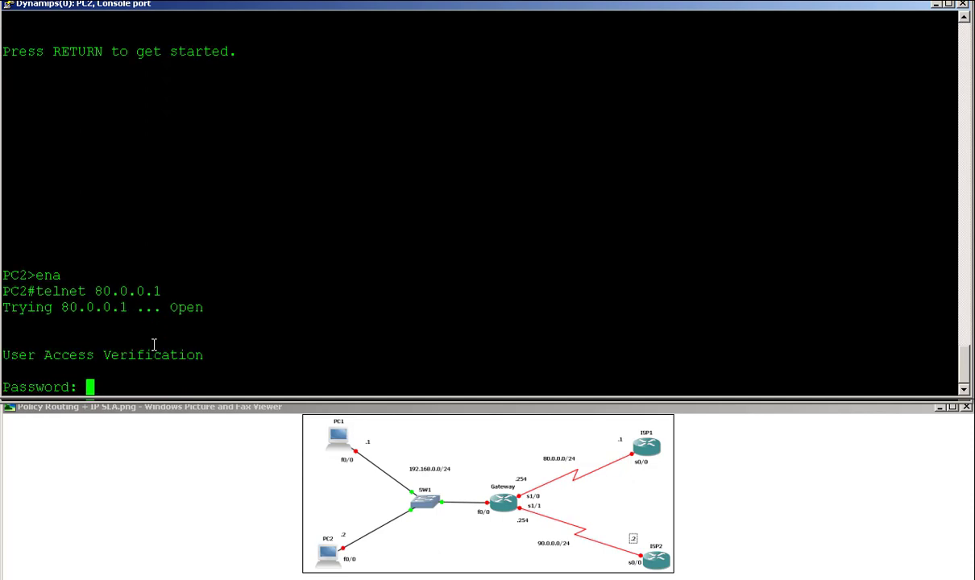
{"action": "key", "text": "Return"}
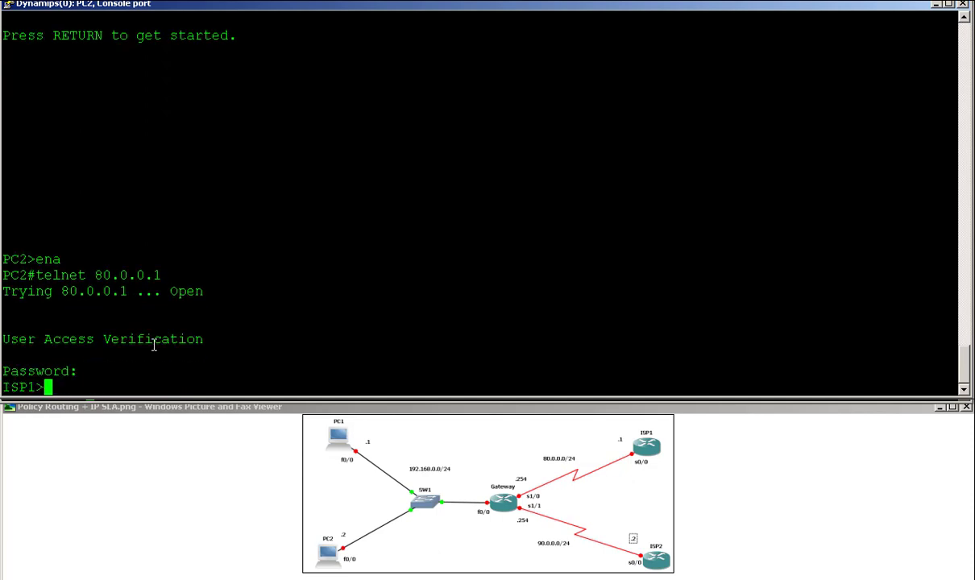
{"action": "type", "text": "exit"}
{"action": "key", "text": "Return"}
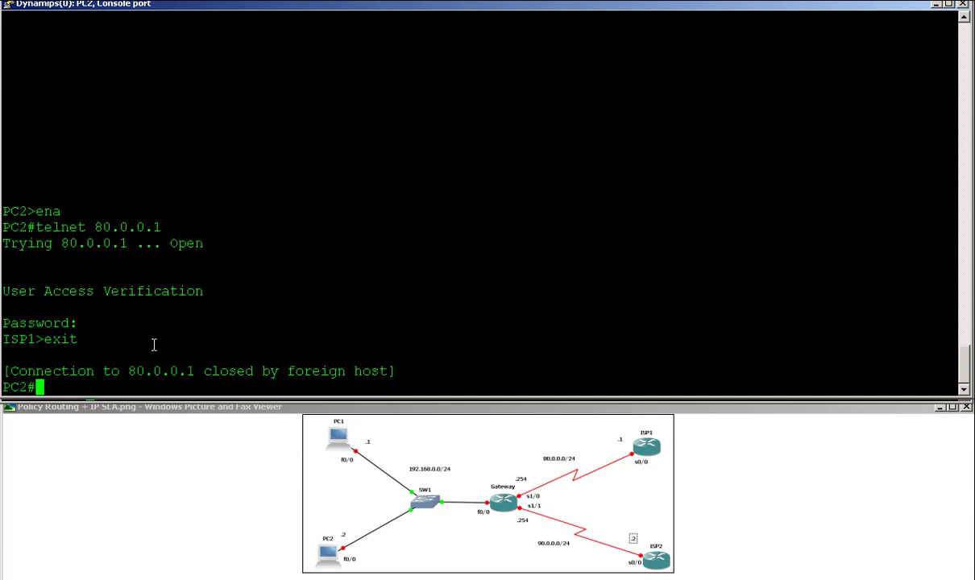
From PC2, try to telnet to 90.0.0.2 on the default port.
{"action": "key", "text": "Return"}
{"action": "key", "text": "Up"}
{"action": "key", "text": "BackSpace"}
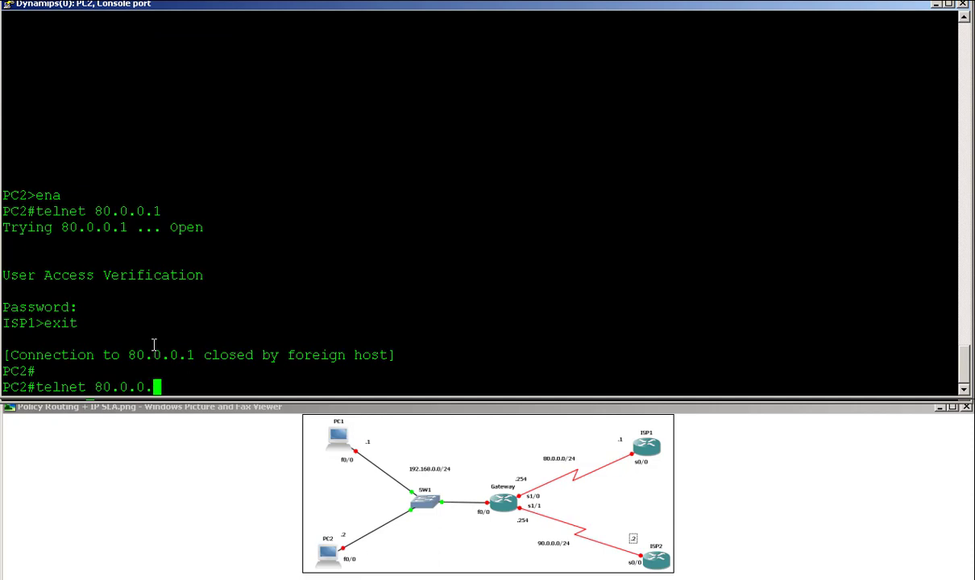
{"action": "key", "text": "BackSpace"}
{"action": "key", "text": "BackSpace"}
{"action": "key", "text": "BackSpace"}
{"action": "key", "text": "BackSpace"}
{"action": "key", "text": "BackSpace"}
{"action": "key", "text": "BackSpace"}
{"action": "key", "text": "BackSpace"}
{"action": "type", "text": "90.0.0.2"}
{"action": "key", "text": "Return"}
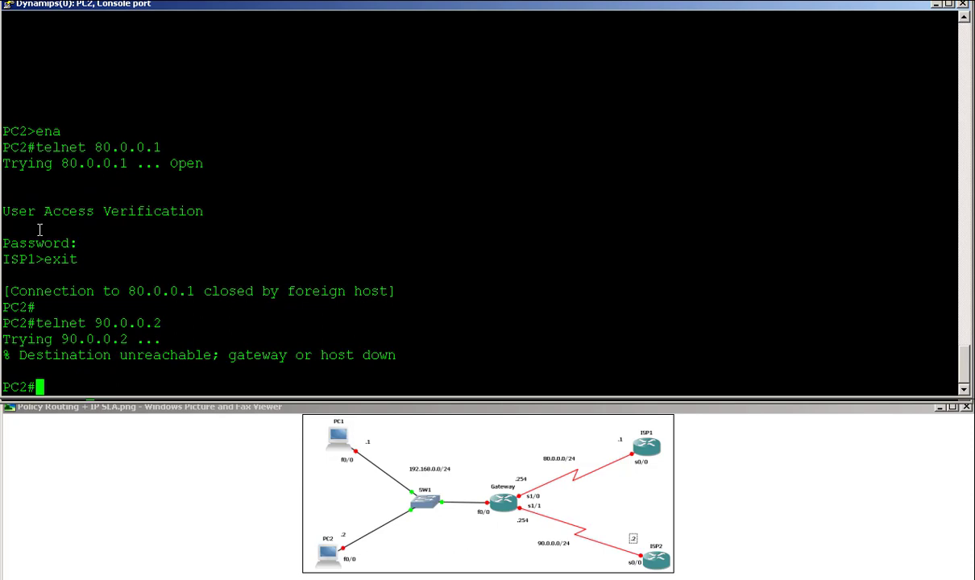
From PC2, telnet to 80.0.0.1 on port 443 and leave a clean prompt once the connection closes.
{"action": "type", "text": "telnet "}
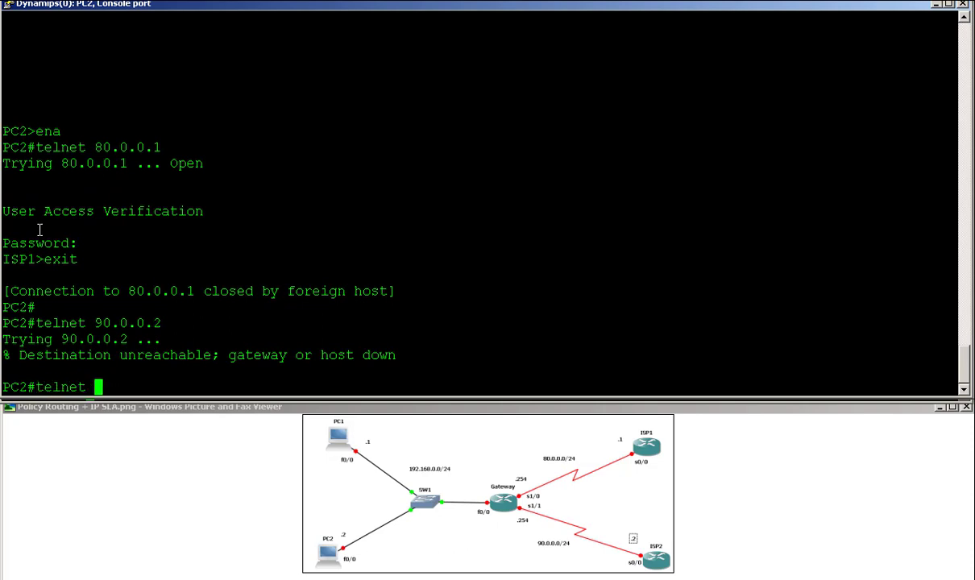
{"action": "type", "text": "80.0.0.1 443"}
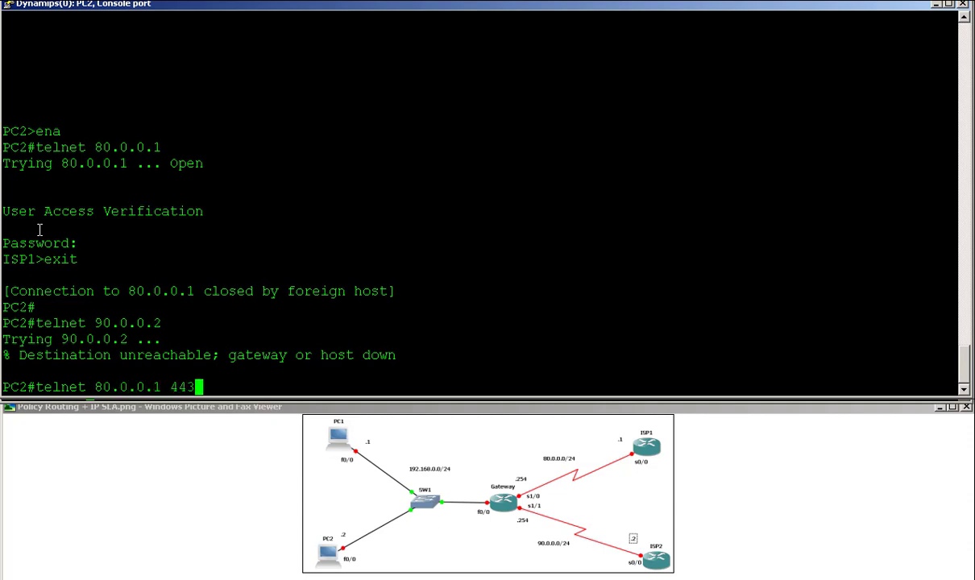
{"action": "key", "text": "Return"}
{"action": "type", "text": "a"}
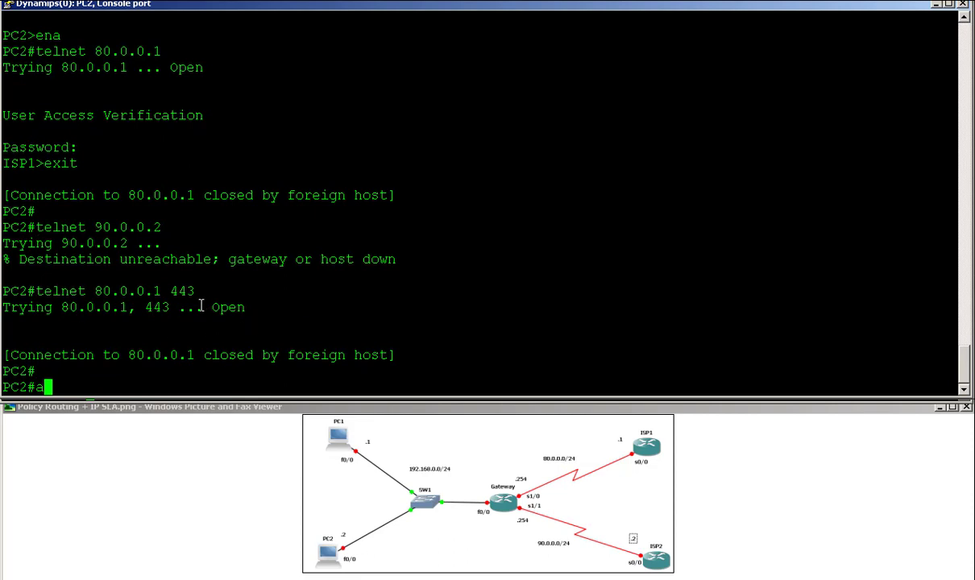
{"action": "left_click_drag", "start_coordinate": [192, 306], "coordinate": [232, 306]}
{"action": "double_click", "coordinate": [132, 385]}
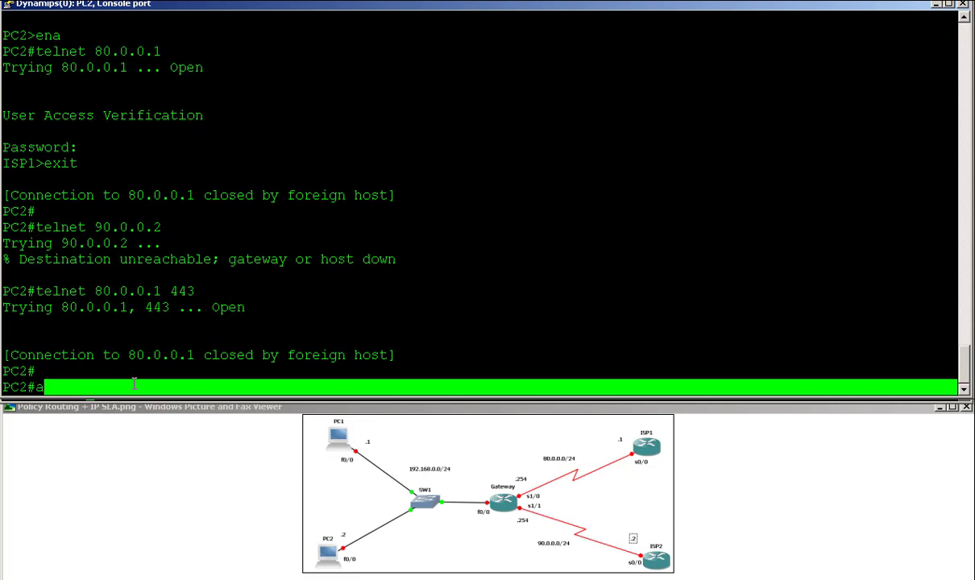
{"action": "key", "text": "BackSpace"}
From PC2, try to telnet to 90.0.0.2 on port 443.
{"action": "key", "text": "Up"}
{"action": "key", "text": "Left"}
{"action": "key", "text": "Left"}
{"action": "key", "text": "Left"}
{"action": "key", "text": "Left"}
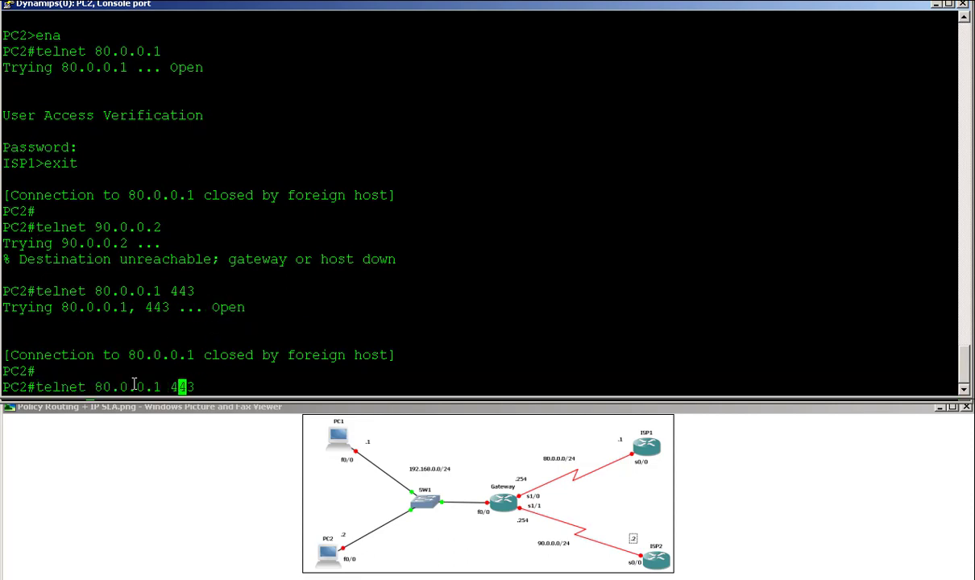
{"action": "key", "text": "BackSpace"}
{"action": "type", "text": "2"}
{"action": "key", "text": "Left"}
{"action": "key", "text": "Left"}
{"action": "key", "text": "Left"}
{"action": "key", "text": "Left"}
{"action": "key", "text": "Left"}
{"action": "key", "text": "Left"}
{"action": "key", "text": "Left"}
{"action": "key", "text": "BackSpace"}
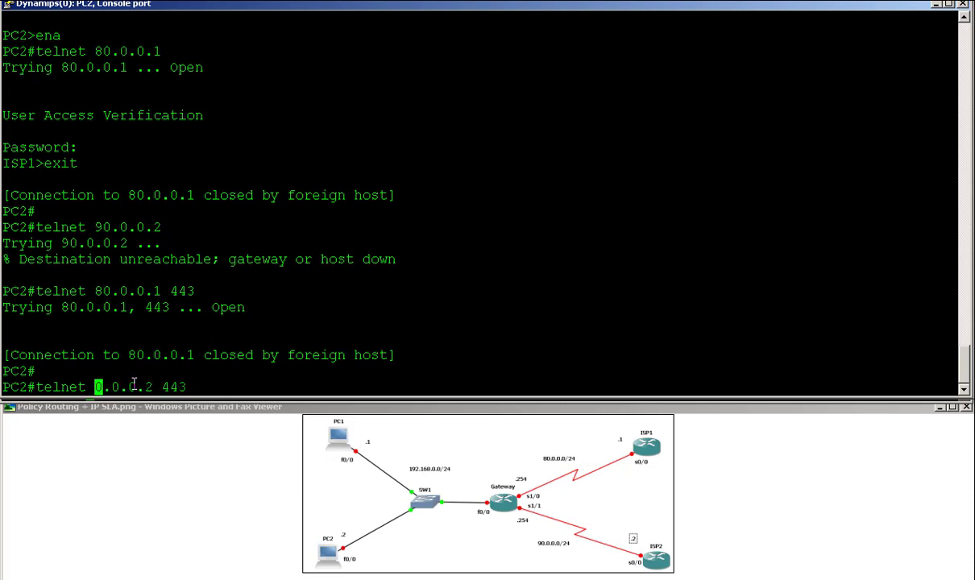
{"action": "type", "text": "9"}
{"action": "key", "text": "Return"}
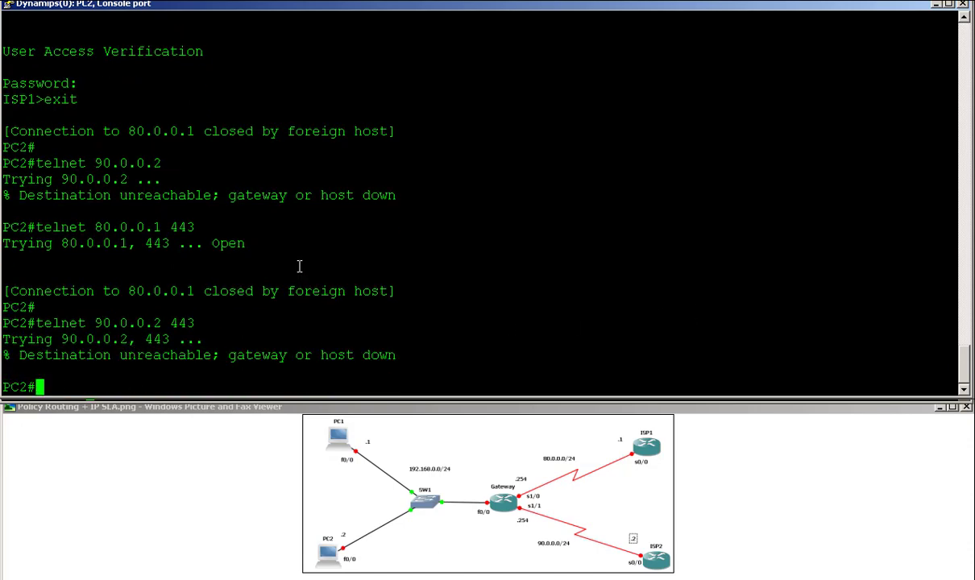
Return to the Gateway console and review the TRAFFIC route map entries for PC2, sequences 30 and 40.
{"action": "key", "text": "alt+Tab"}
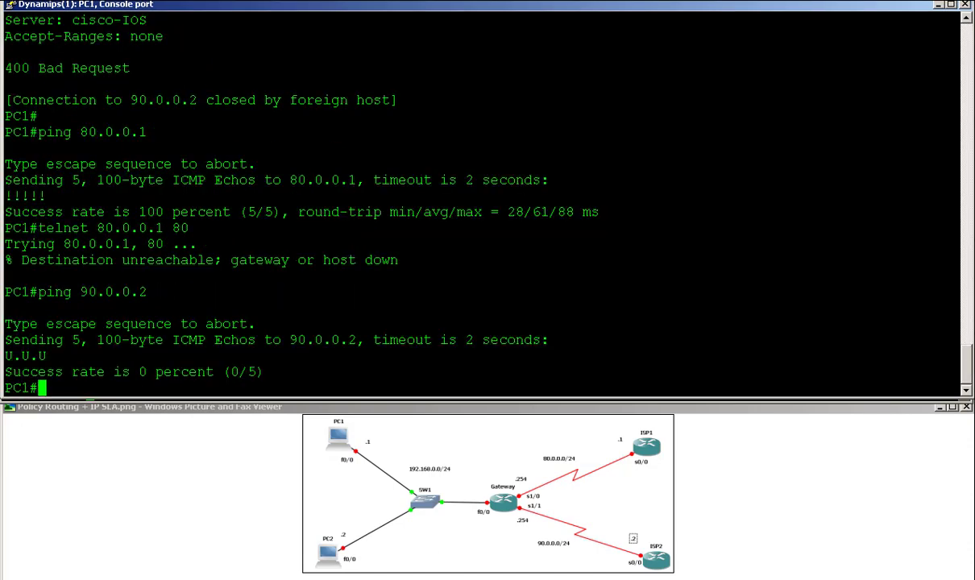
{"action": "key", "text": "alt+Tab"}
{"action": "key", "text": "Return"}
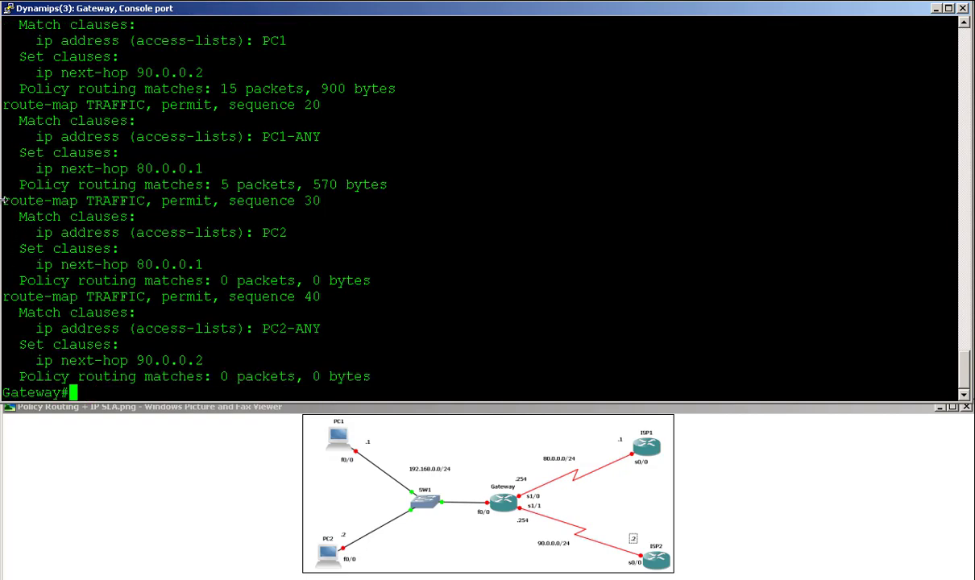
{"action": "left_click_drag", "start_coordinate": [4, 200], "coordinate": [362, 376]}
{"action": "left_click", "coordinate": [156, 278]}
{"action": "left_click_drag", "start_coordinate": [372, 258], "coordinate": [372, 281]}
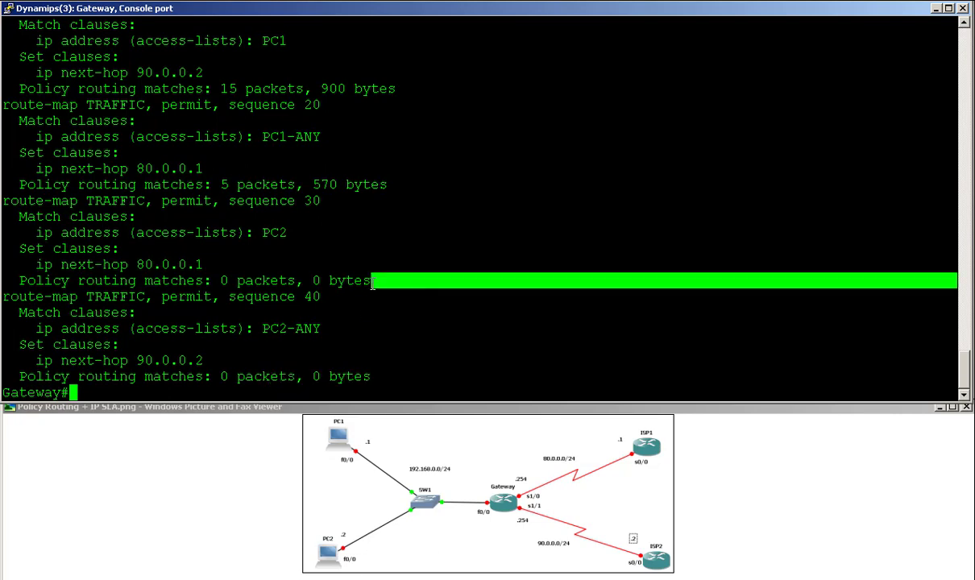
Display the route maps on Gateway again and check sequence 30's policy routing match counters.
{"action": "type", "text": "show route-map"}
{"action": "key", "text": "Return"}
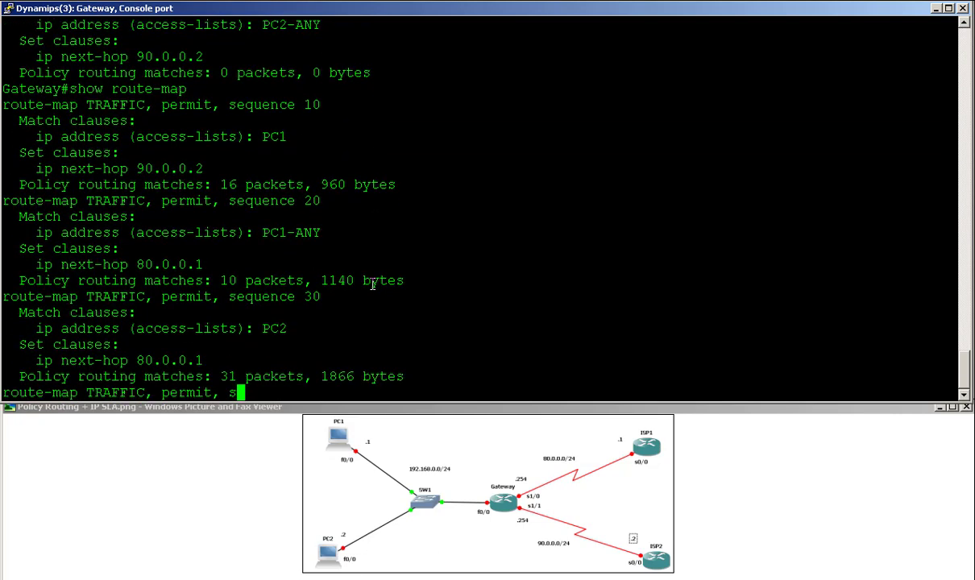
{"action": "key", "text": "space"}
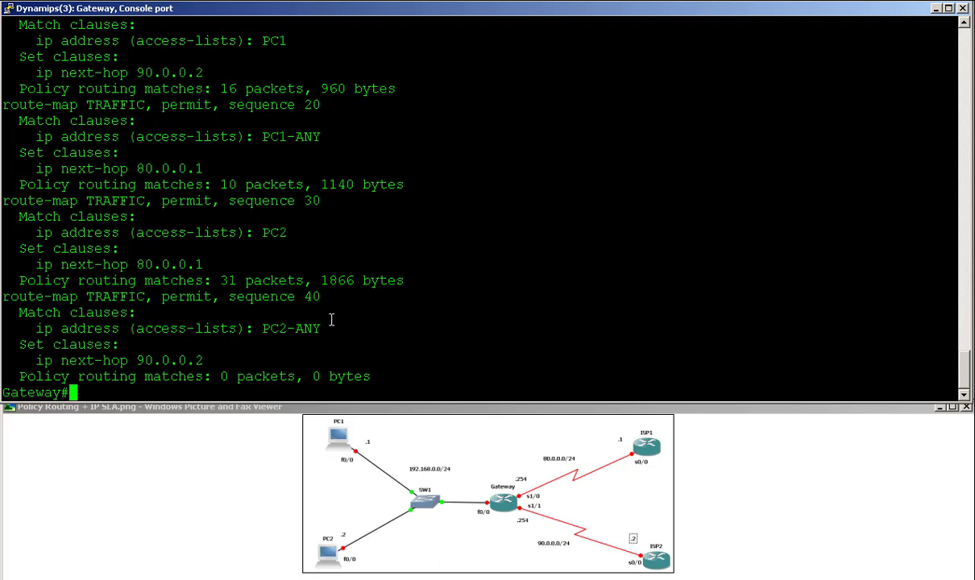
{"action": "left_click_drag", "start_coordinate": [409, 281], "coordinate": [190, 280]}
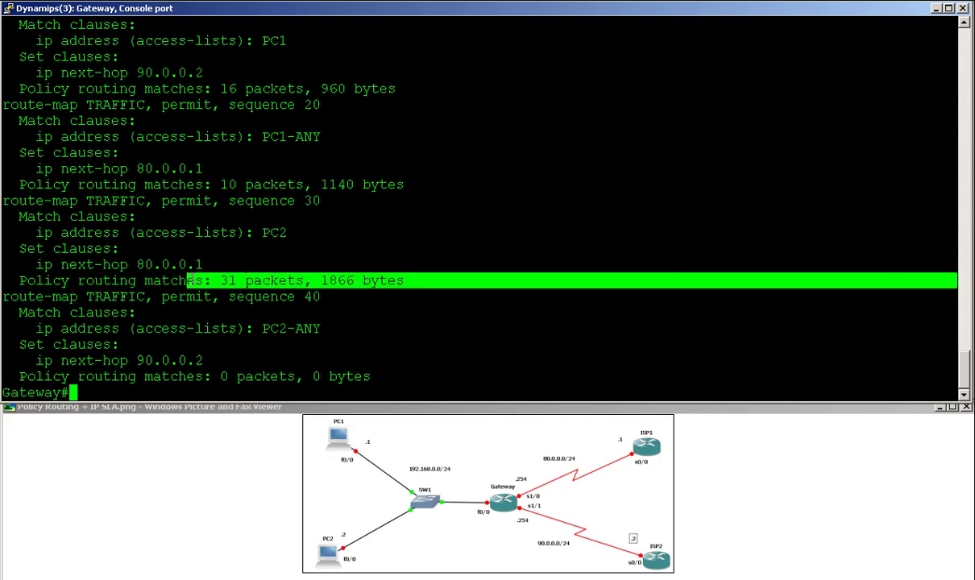
{"action": "left_click", "coordinate": [330, 345]}
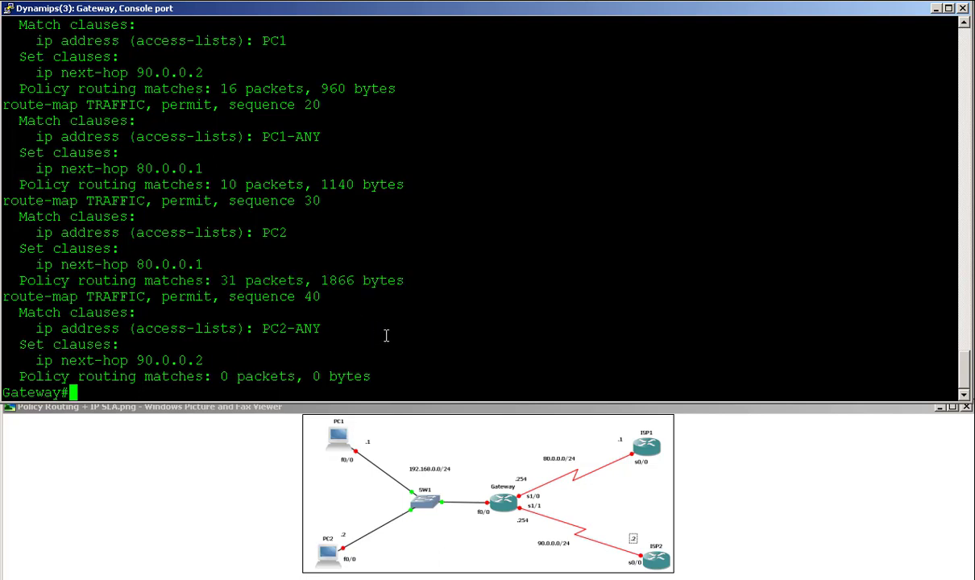
Switch to the PC2 console and ping ISP2 at 90.0.0.2.
{"action": "key", "text": "alt+Tab"}
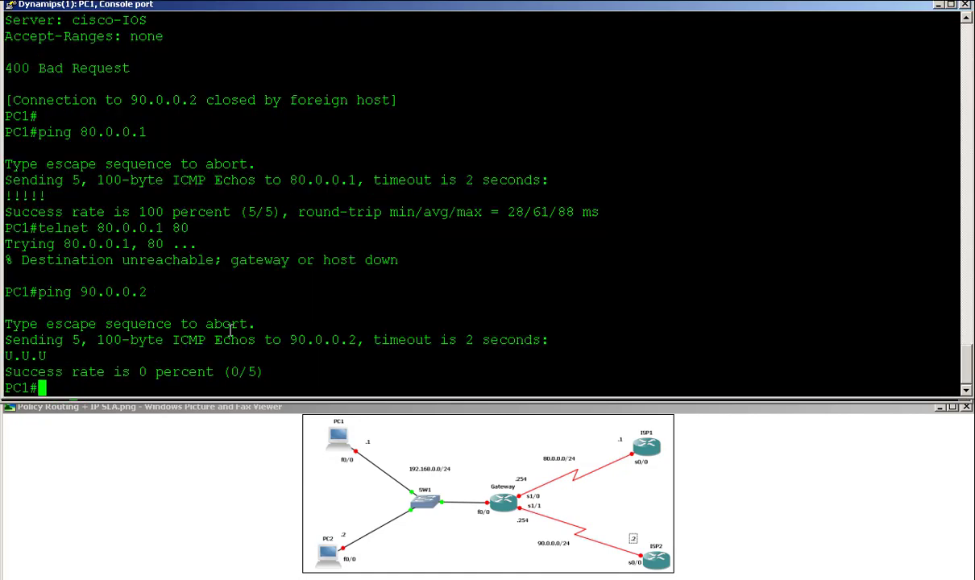
{"action": "key", "text": "alt+Tab"}
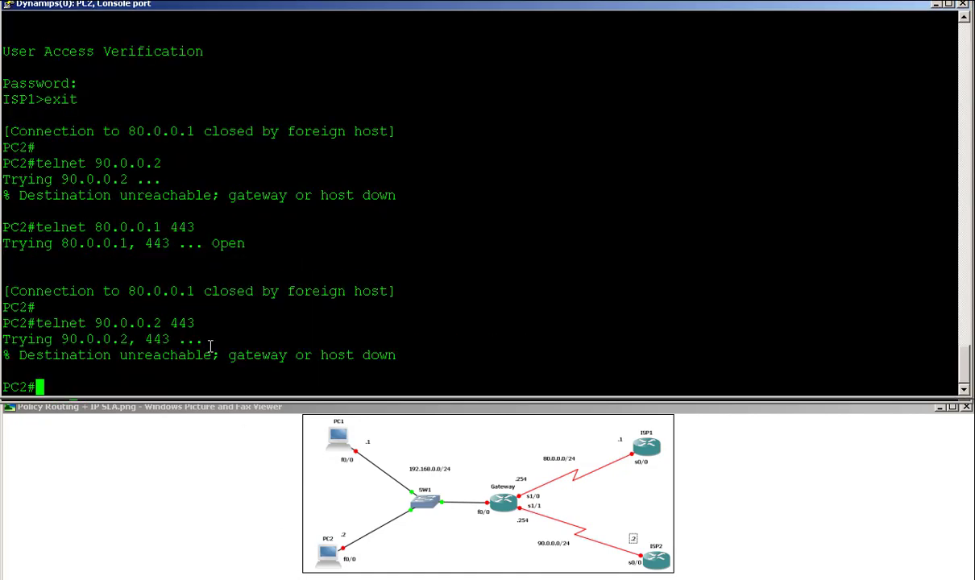
{"action": "type", "text": "ping "}
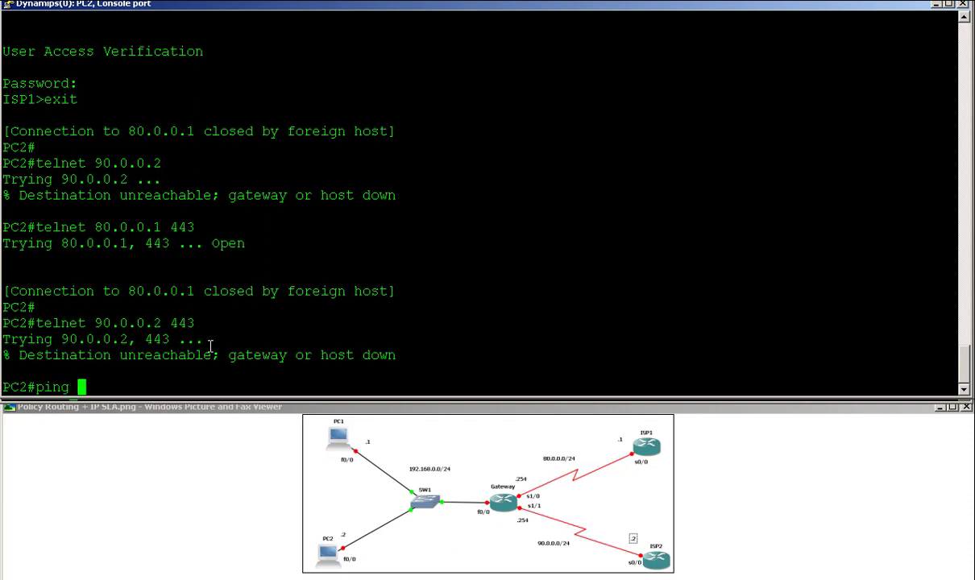
{"action": "type", "text": "90.0.0.2"}
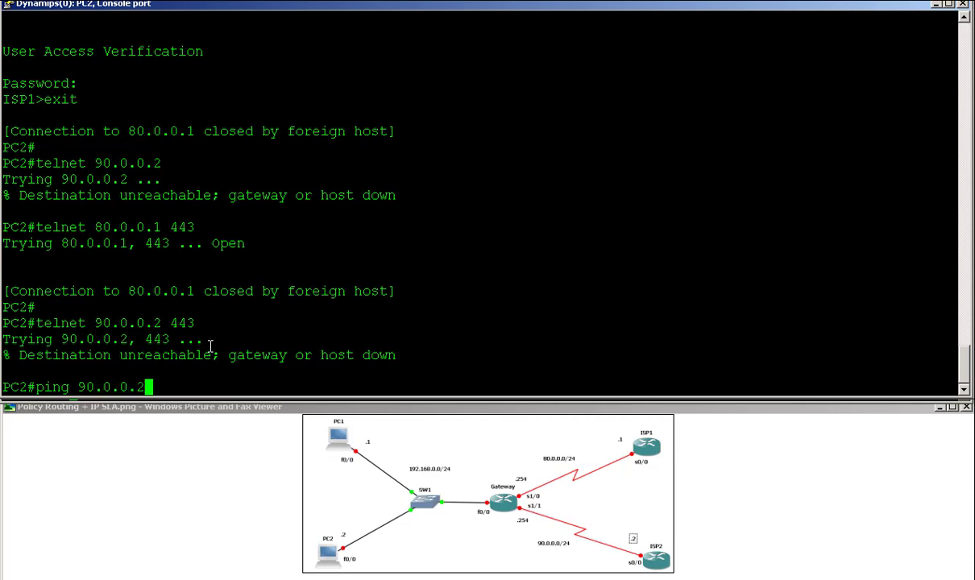
{"action": "key", "text": "Return"}
Return to the Gateway console and look at sequence 40's match counters in the existing route map output.
{"action": "key", "text": "alt+Tab"}
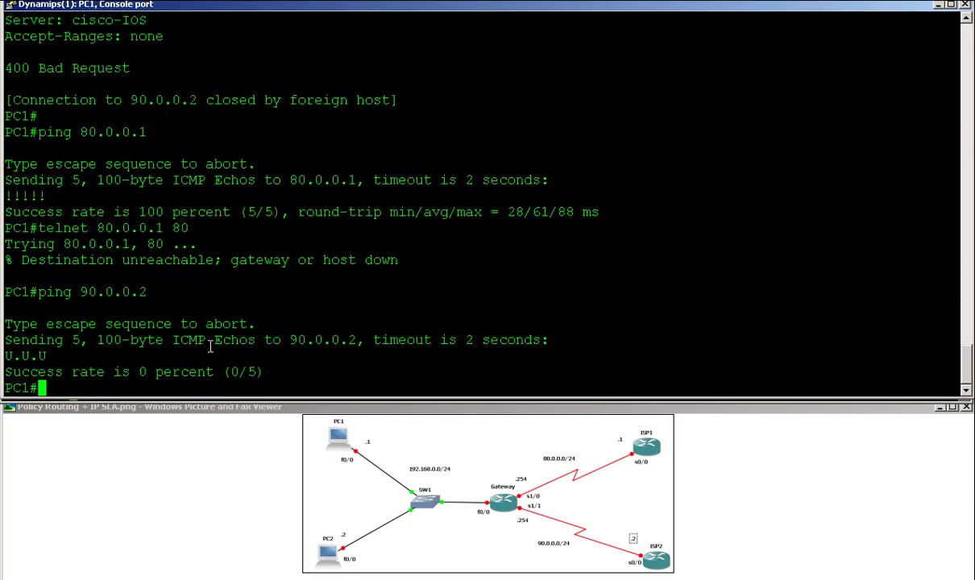
{"action": "key", "text": "alt+Tab"}
{"action": "key", "text": "alt+Tab"}
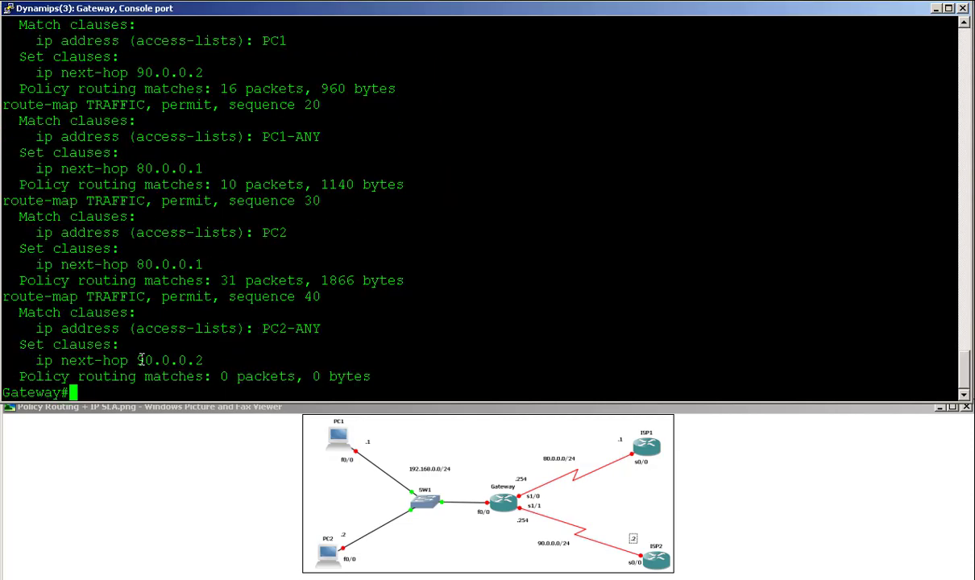
{"action": "left_click_drag", "start_coordinate": [375, 376], "coordinate": [35, 384]}
{"action": "left_click", "coordinate": [312, 381]}
Display the full route map listing on Gateway again and check sequence 40's refreshed match counters.
{"action": "key", "text": "Up"}
{"action": "key", "text": "Return"}
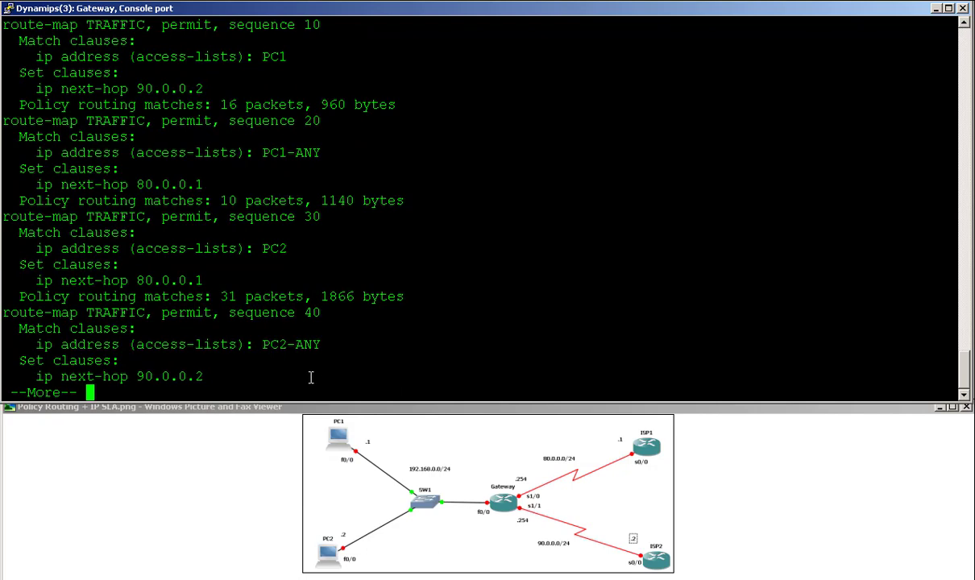
{"action": "key", "text": "space"}
{"action": "left_click_drag", "start_coordinate": [407, 376], "coordinate": [292, 376]}
{"action": "left_click", "coordinate": [326, 339]}
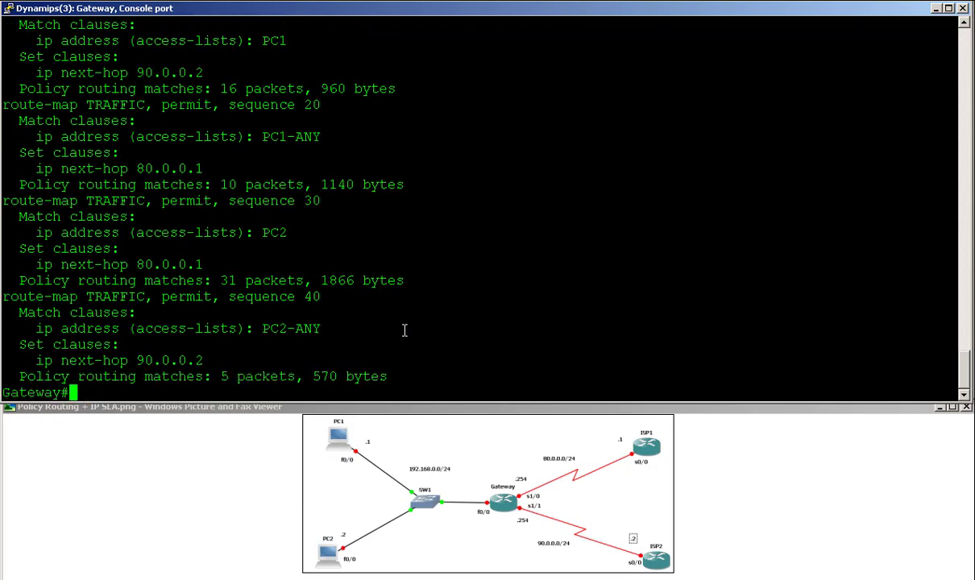
Switch back to the PC2 console and ping ISP1 at 80.0.0.1.
{"action": "key", "text": "alt+Tab"}
{"action": "key", "text": "Up"}
{"action": "key", "text": "BackSpace"}
{"action": "key", "text": "BackSpace"}
{"action": "key", "text": "BackSpace"}
{"action": "key", "text": "BackSpace"}
{"action": "key", "text": "BackSpace"}
{"action": "key", "text": "BackSpace"}
{"action": "key", "text": "BackSpace"}
{"action": "key", "text": "BackSpace"}
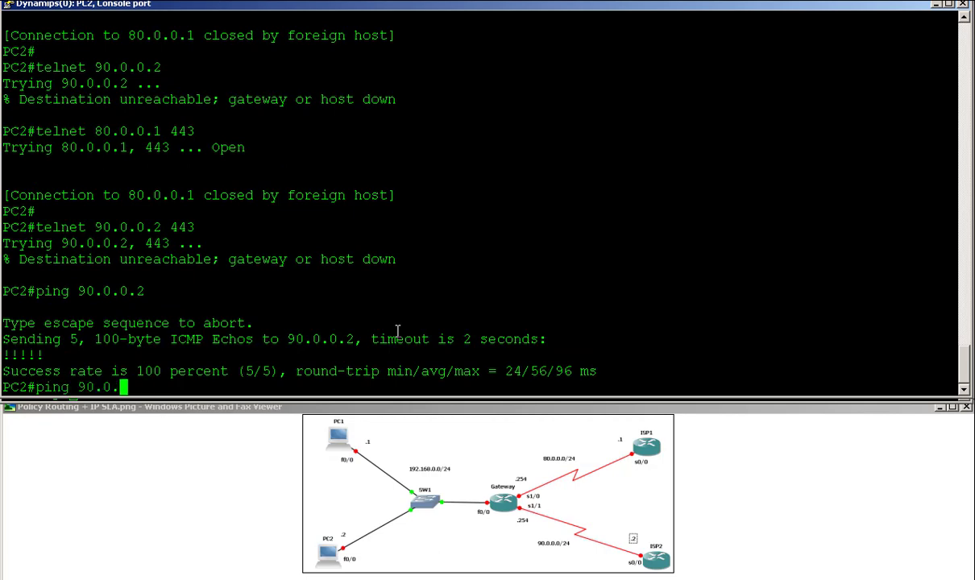
{"action": "type", "text": "80.0.0.1"}
{"action": "key", "text": "Return"}
Return to the Gateway console, display the full route map listing again and check sequence 40's match counters.
{"action": "key", "text": "alt+Tab"}
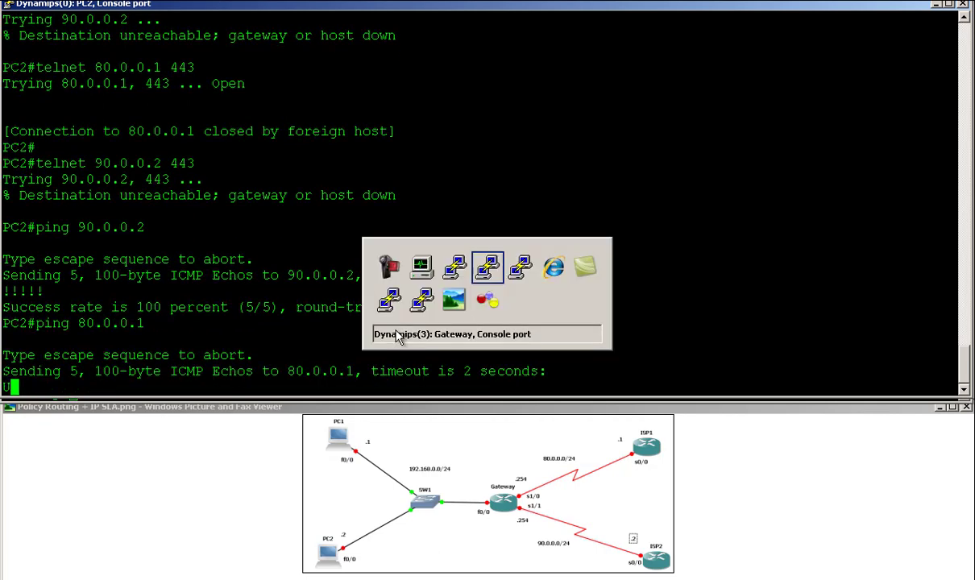
{"action": "key", "text": "Up"}
{"action": "key", "text": "Return"}
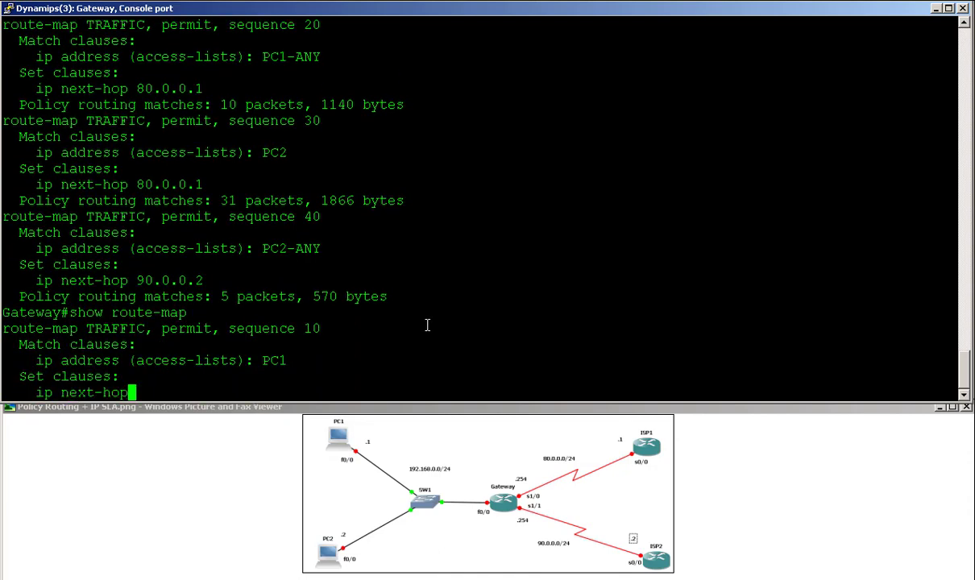
{"action": "key", "text": "space"}
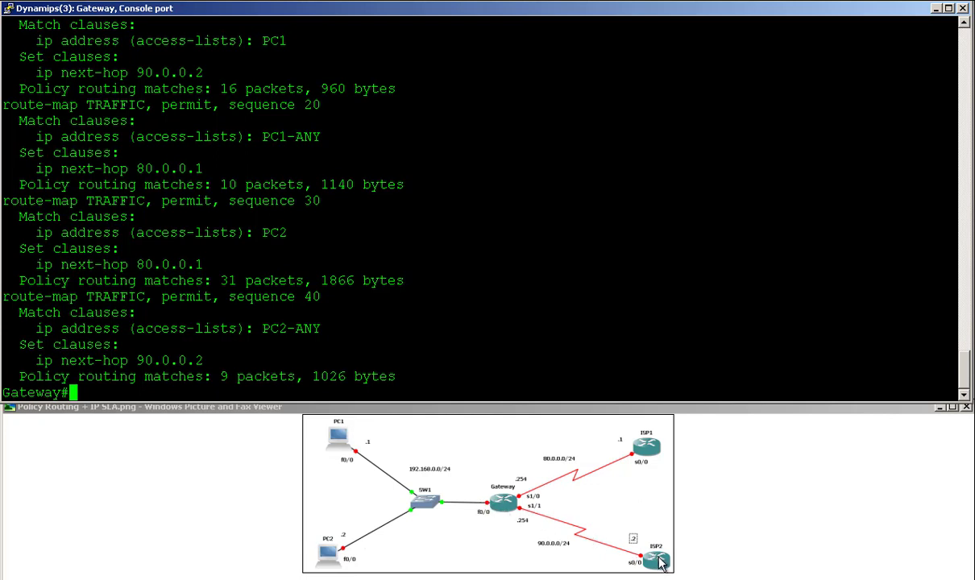
{"action": "double_click", "coordinate": [222, 375]}
{"action": "left_click", "coordinate": [221, 357]}
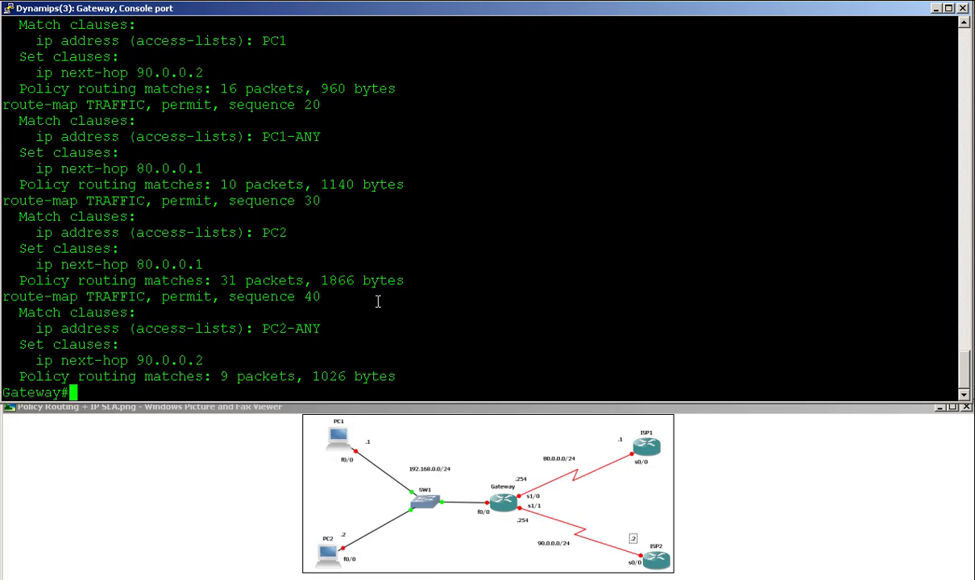
Switch to the lab scenario page in Internet Explorer and review the completed tasks 1 to 3.
{"action": "key", "text": "alt+Tab"}
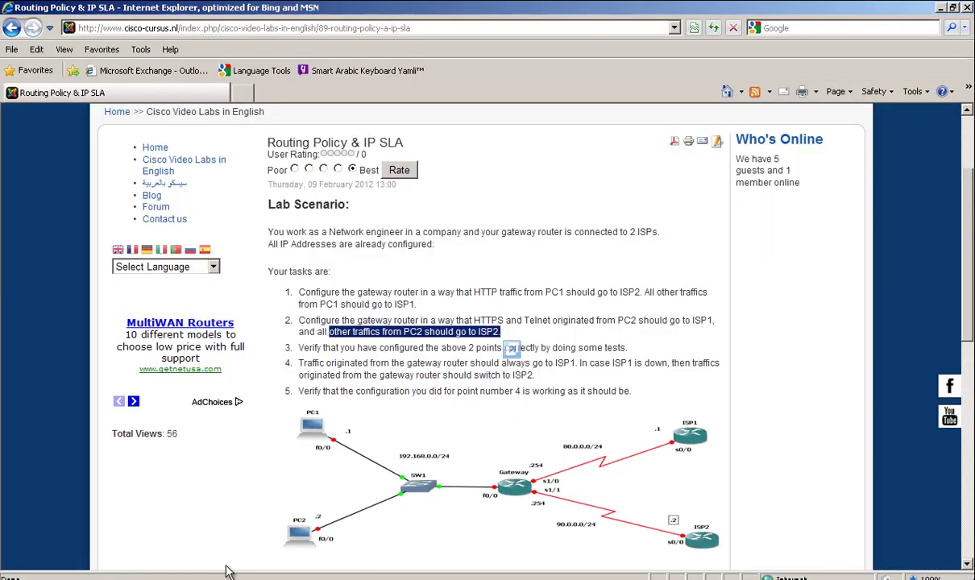
{"action": "left_click", "coordinate": [484, 330]}
{"action": "double_click", "coordinate": [318, 293]}
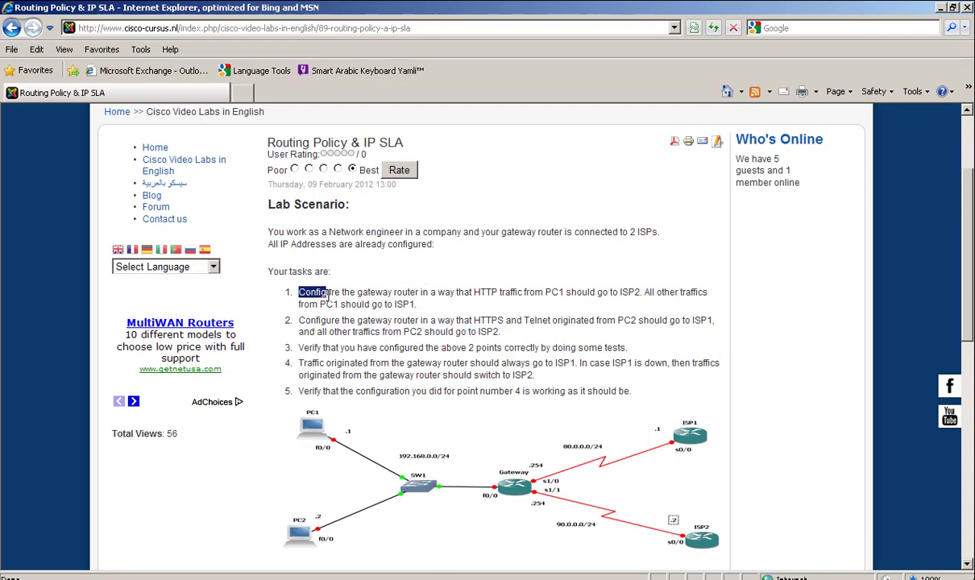
{"action": "left_click_drag", "start_coordinate": [298, 347], "coordinate": [676, 348]}
{"action": "left_click", "coordinate": [668, 344]}
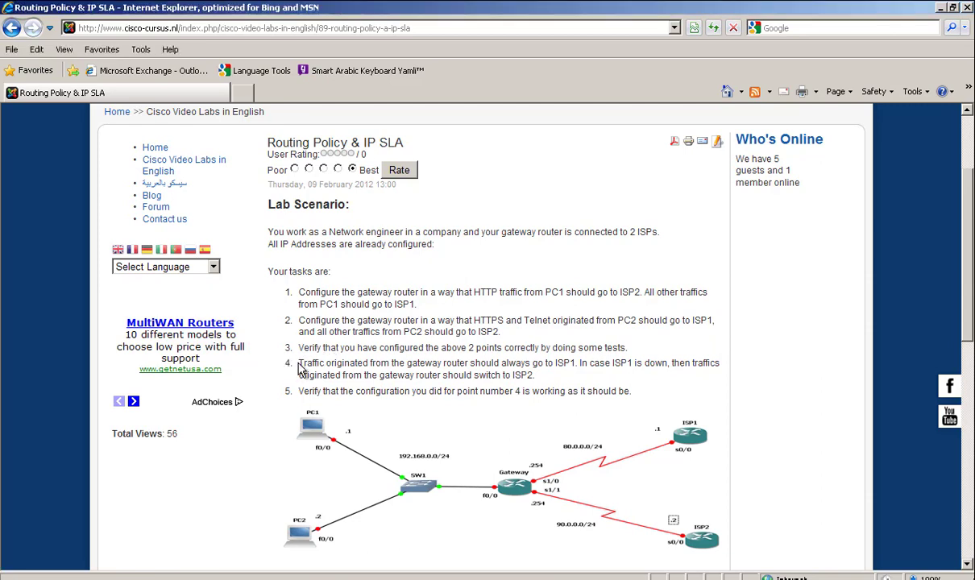
Read task 4 on the lab page, covering the default ISP and failover rule for traffic originated from the gateway router.
{"action": "left_click_drag", "start_coordinate": [299, 363], "coordinate": [447, 362]}
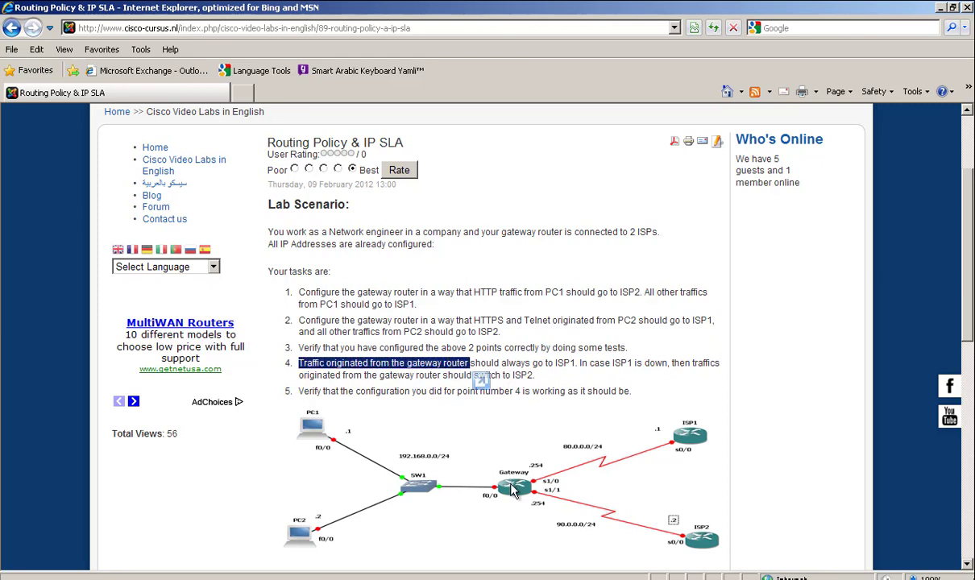
{"action": "left_click", "coordinate": [471, 363]}
{"action": "left_click_drag", "start_coordinate": [474, 362], "coordinate": [574, 364]}
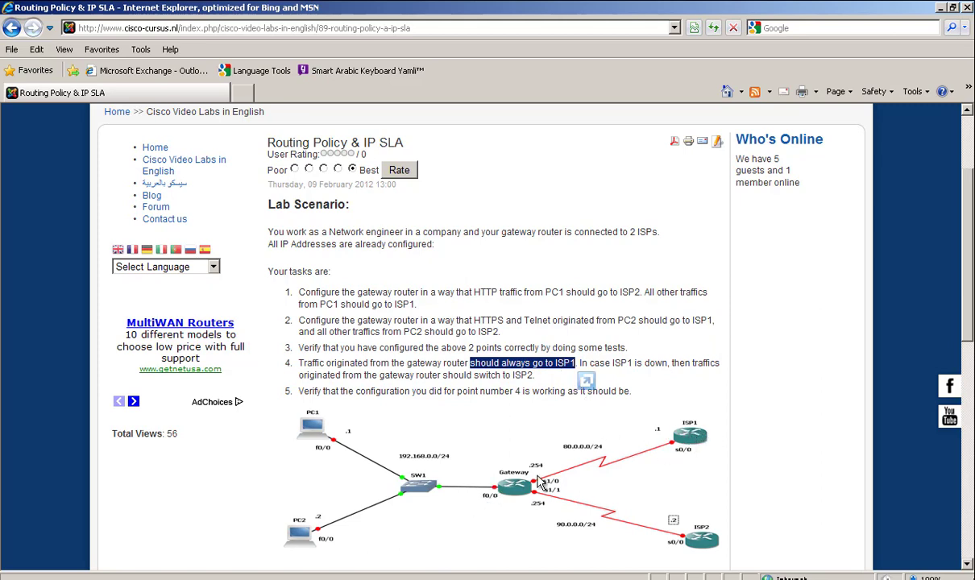
{"action": "left_click", "coordinate": [657, 308]}
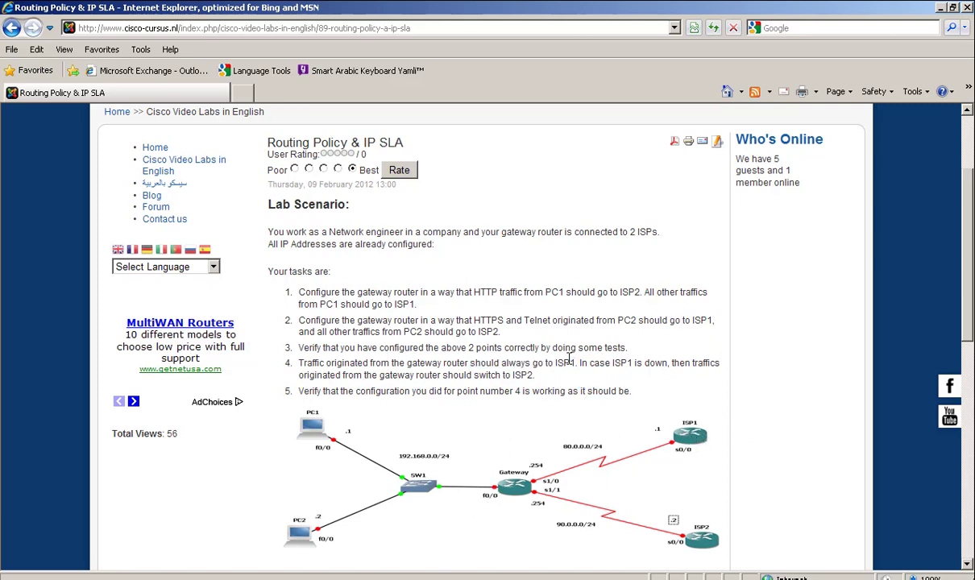
{"action": "left_click_drag", "start_coordinate": [579, 363], "coordinate": [643, 364]}
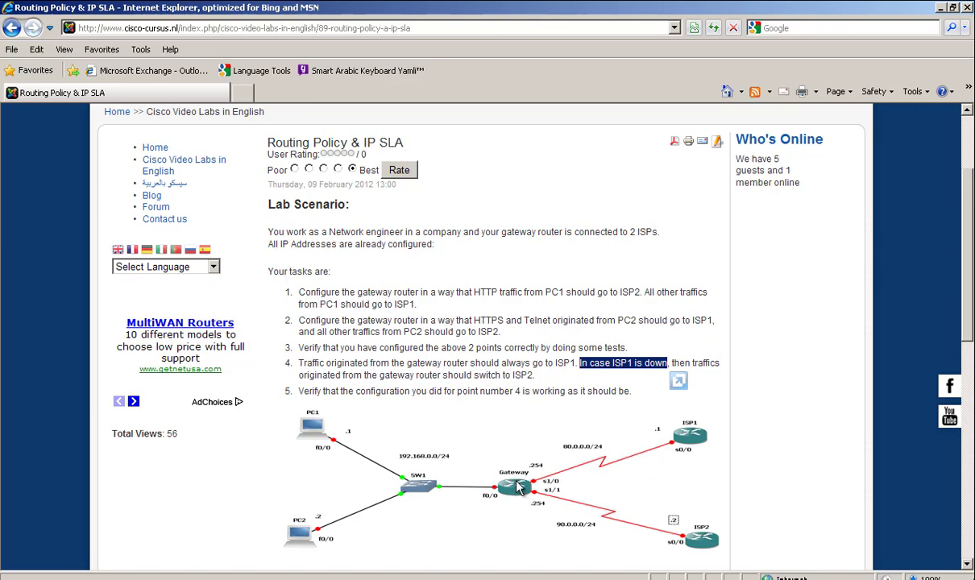
{"action": "left_click", "coordinate": [515, 387]}
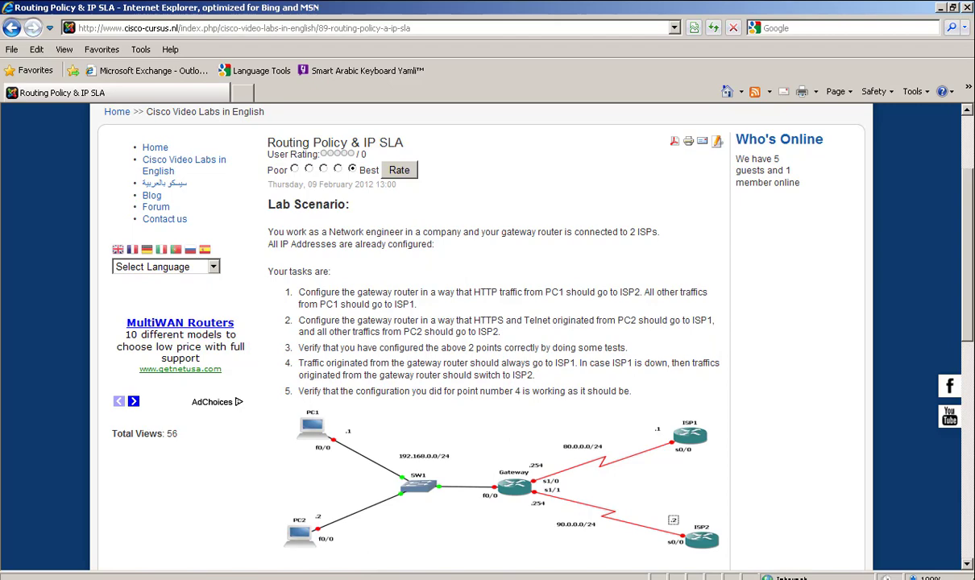
Return to the Gateway console with the topology diagram visible beneath it and enter global configuration mode.
{"action": "key", "text": "alt+Tab"}
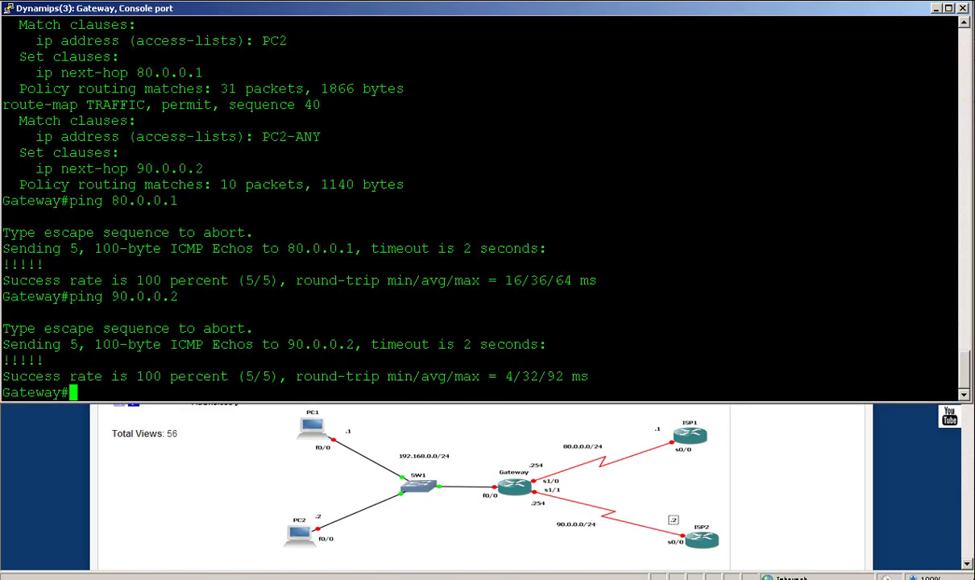
{"action": "key", "text": "alt+Tab"}
{"action": "key", "text": "alt+Tab"}
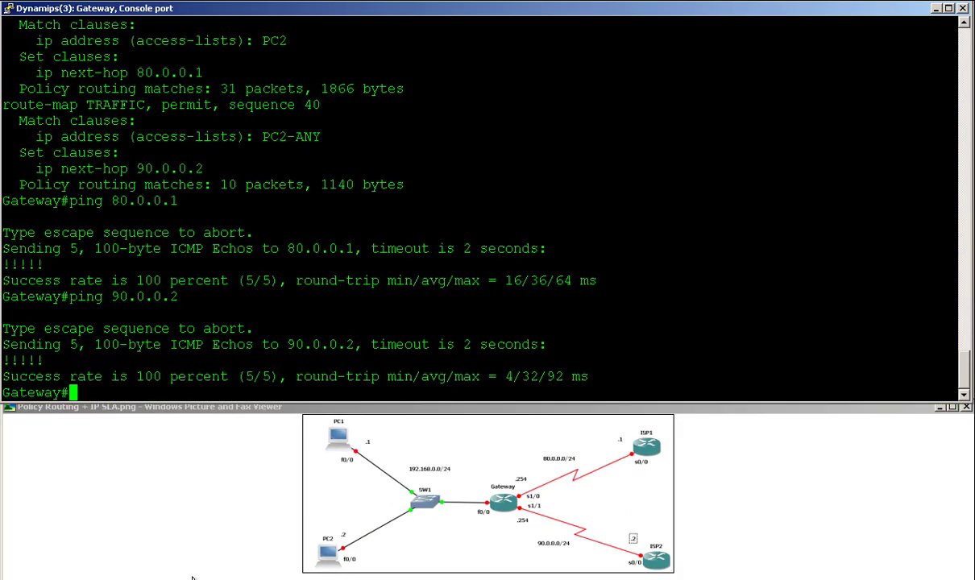
{"action": "type", "text": "conf t"}
{"action": "key", "text": "Return"}
{"action": "type", "text": "ip sl"}
{"action": "key", "text": "Tab"}
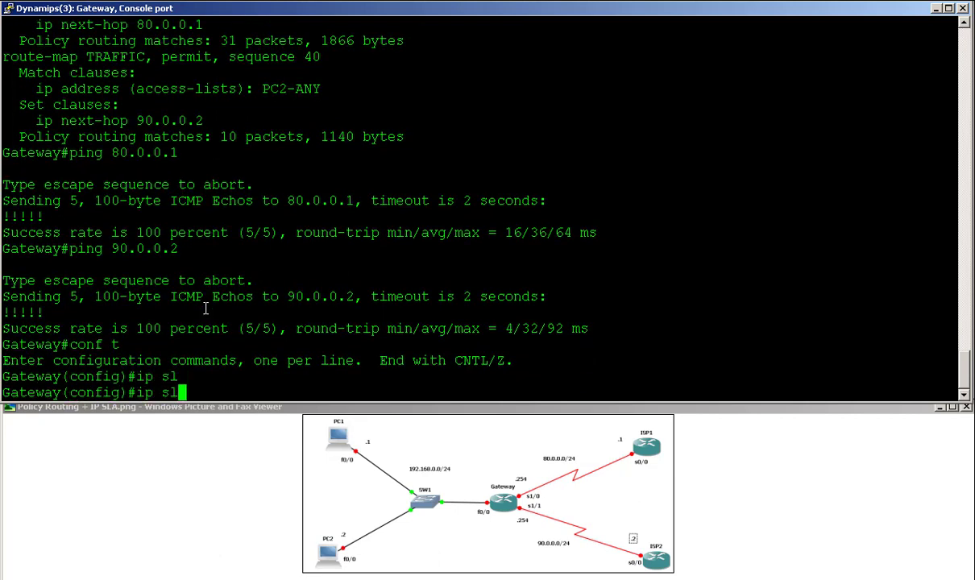
{"action": "type", "text": "a"}
{"action": "key", "text": "Tab"}
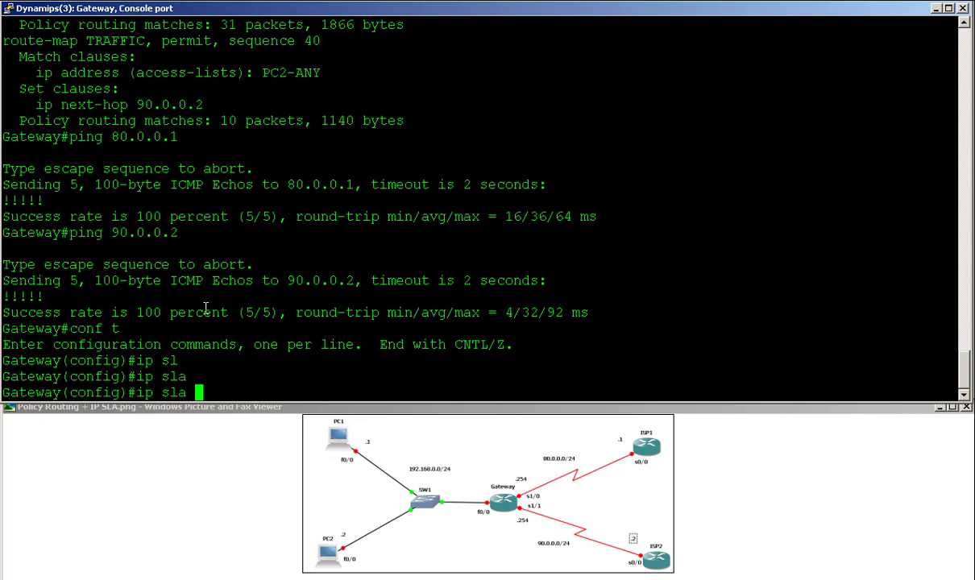
{"action": "key", "text": "BackSpace"}
{"action": "key", "text": "BackSpace"}
{"action": "key", "text": "BackSpace"}
{"action": "key", "text": "BackSpace"}
{"action": "key", "text": "BackSpace"}
{"action": "key", "text": "BackSpace"}
{"action": "key", "text": "BackSpace"}
Ping ISP1 at 80.0.0.1 and ISP2 at 90.0.0.2 from Gateway's configuration mode.
{"action": "type", "text": "do ping 80.0.0.1"}
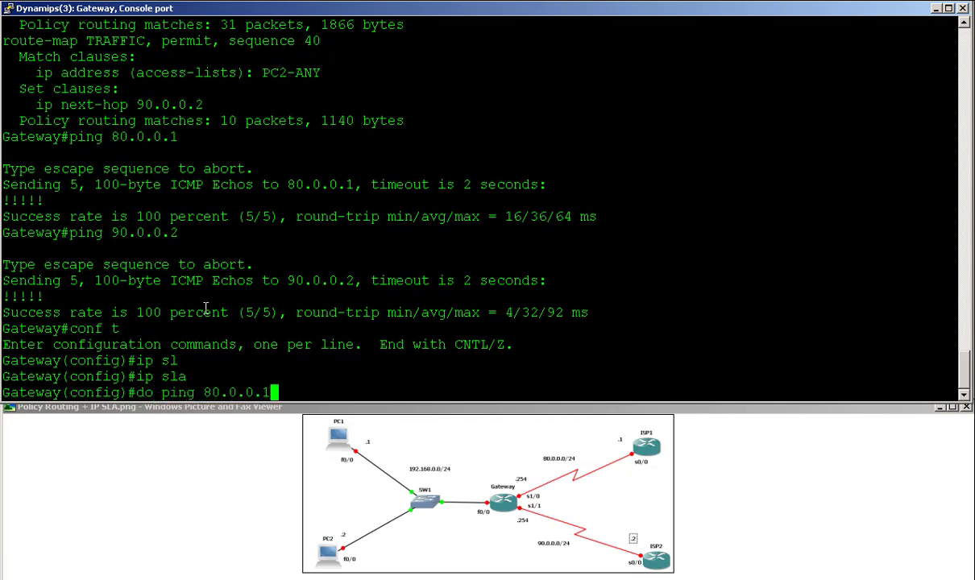
{"action": "key", "text": "Return"}
{"action": "key", "text": "Up"}
{"action": "key", "text": "BackSpace"}
{"action": "key", "text": "BackSpace"}
{"action": "key", "text": "BackSpace"}
{"action": "key", "text": "BackSpace"}
{"action": "key", "text": "BackSpace"}
{"action": "key", "text": "BackSpace"}
{"action": "key", "text": "BackSpace"}
{"action": "key", "text": "BackSpace"}
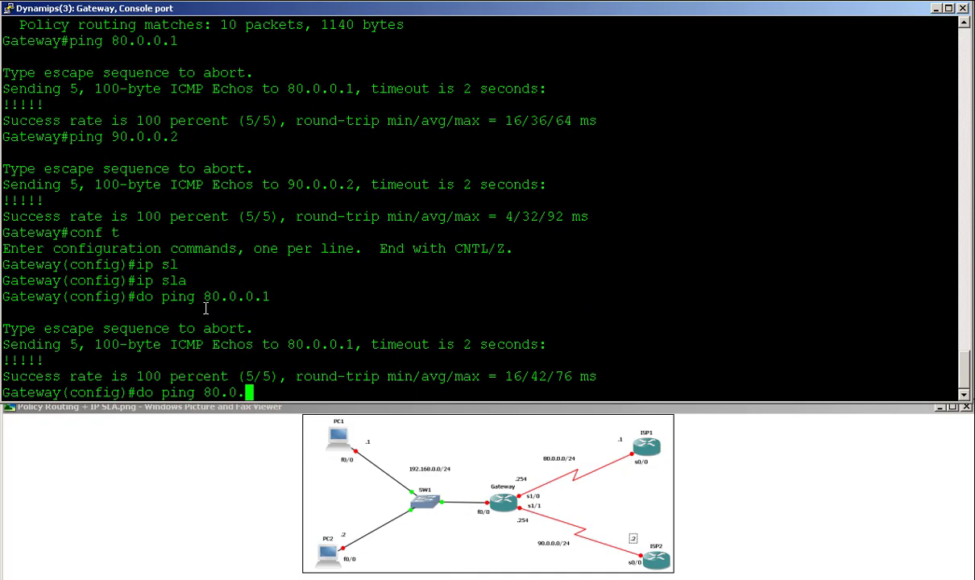
{"action": "type", "text": "90.0.0.2"}
{"action": "key", "text": "Return"}
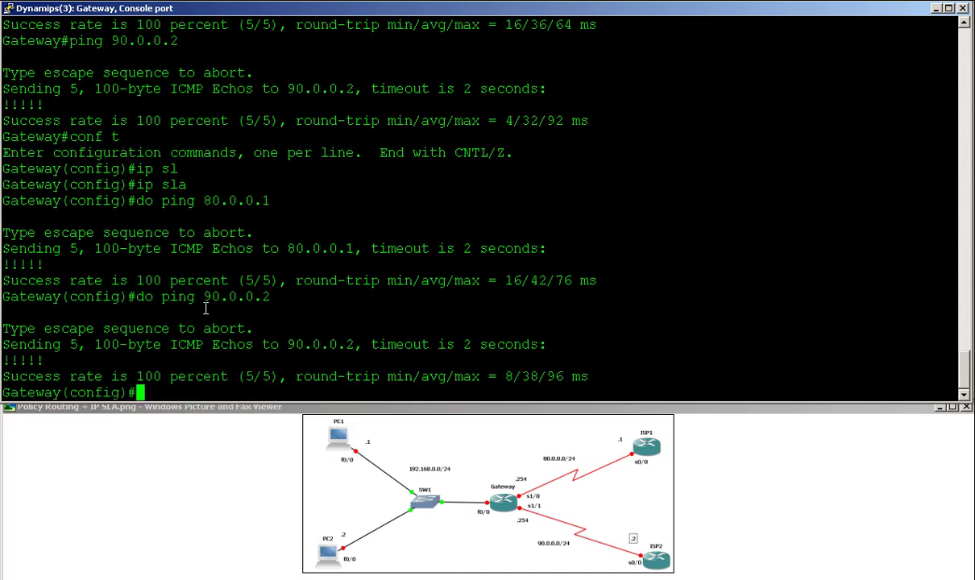
Create IP SLA monitor entry 1 on Gateway, consulting the command help for the available options.
{"action": "type", "text": "ip sla mo"}
{"action": "key", "text": "Tab"}
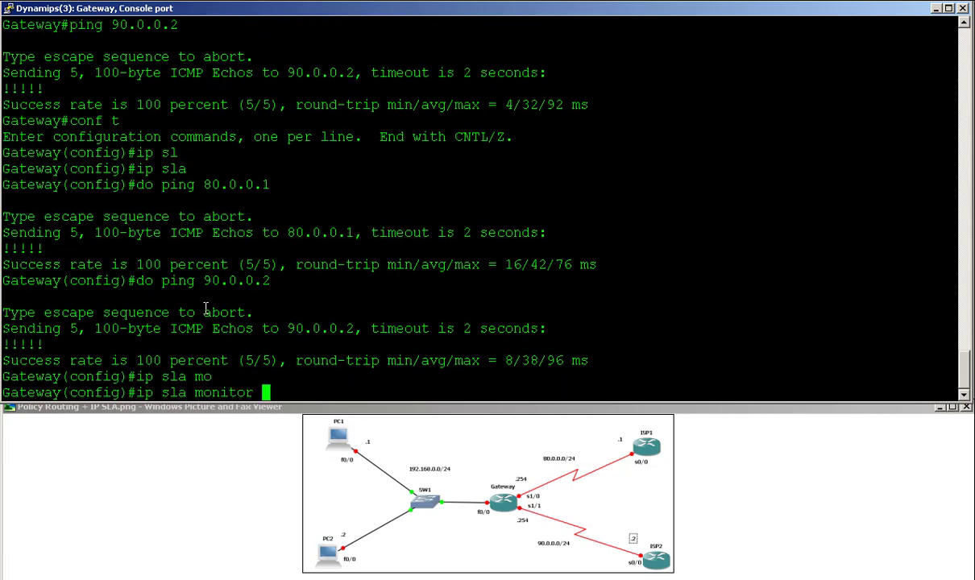
{"action": "type", "text": "?"}
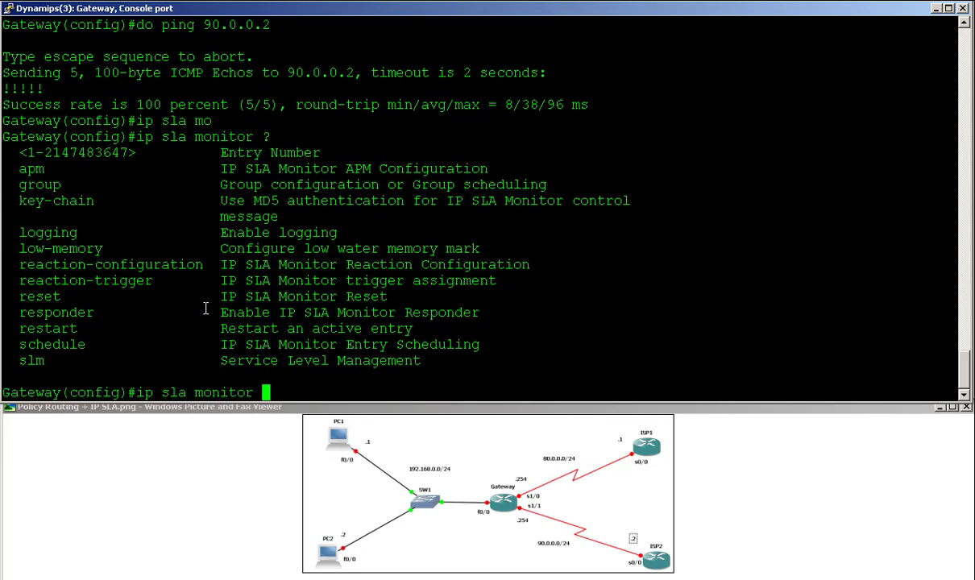
{"action": "type", "text": "1 ?"}
{"action": "key", "text": "Return"}
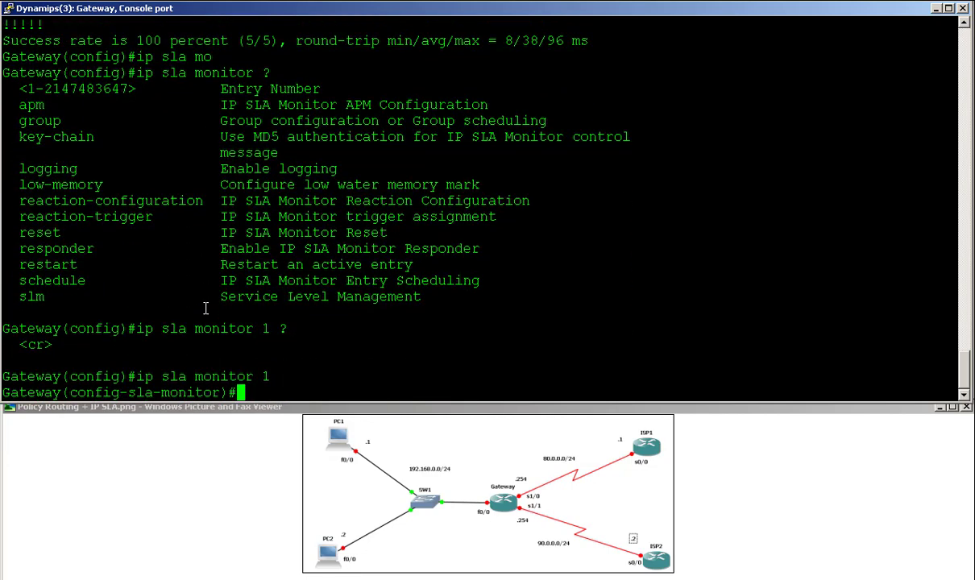
Start defining the monitor entry's operation type as echo with the protocol keyword, listing the choices at each stage.
{"action": "type", "text": "?"}
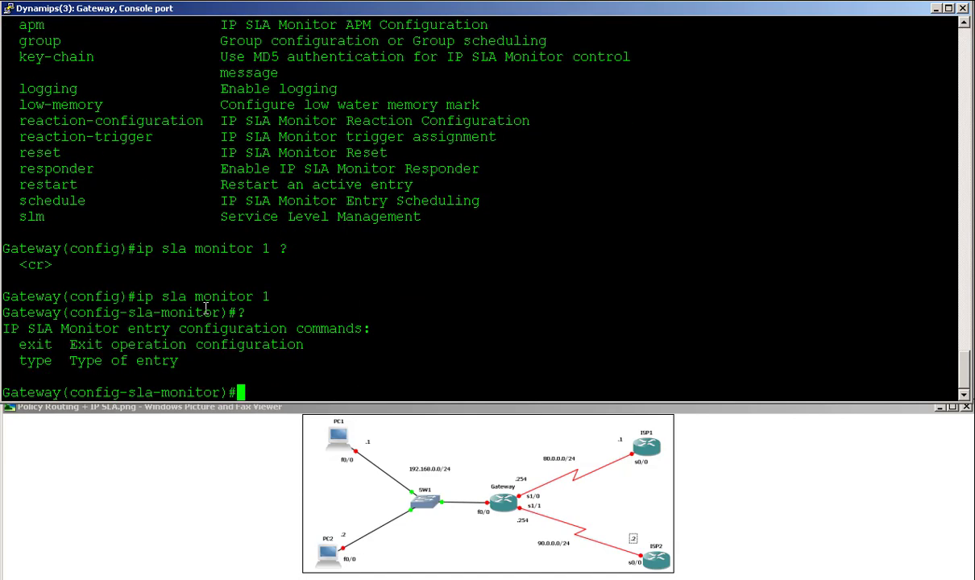
{"action": "type", "text": "ty"}
{"action": "key", "text": "Tab"}
{"action": "type", "text": "?"}
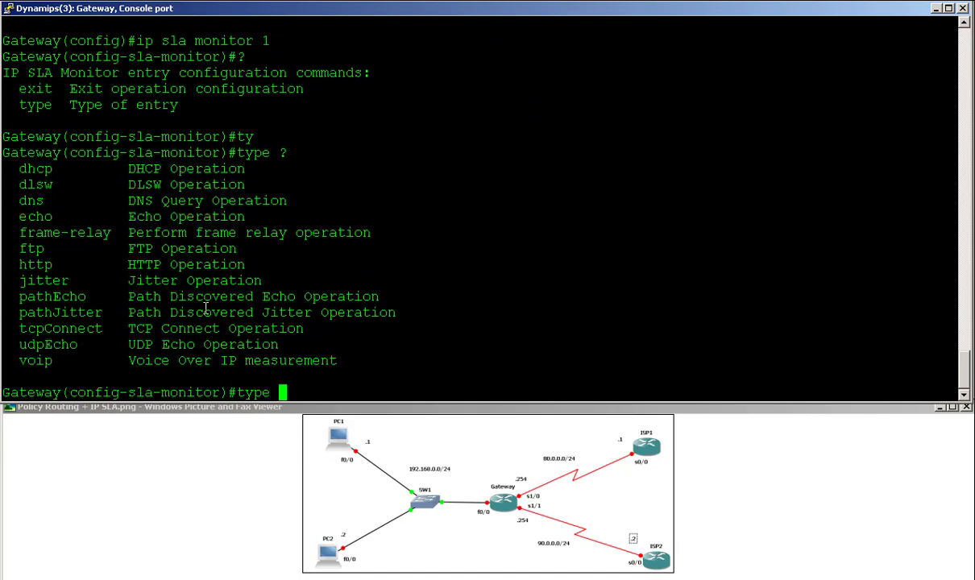
{"action": "type", "text": "ech"}
{"action": "key", "text": "Tab"}
{"action": "type", "text": "?"}
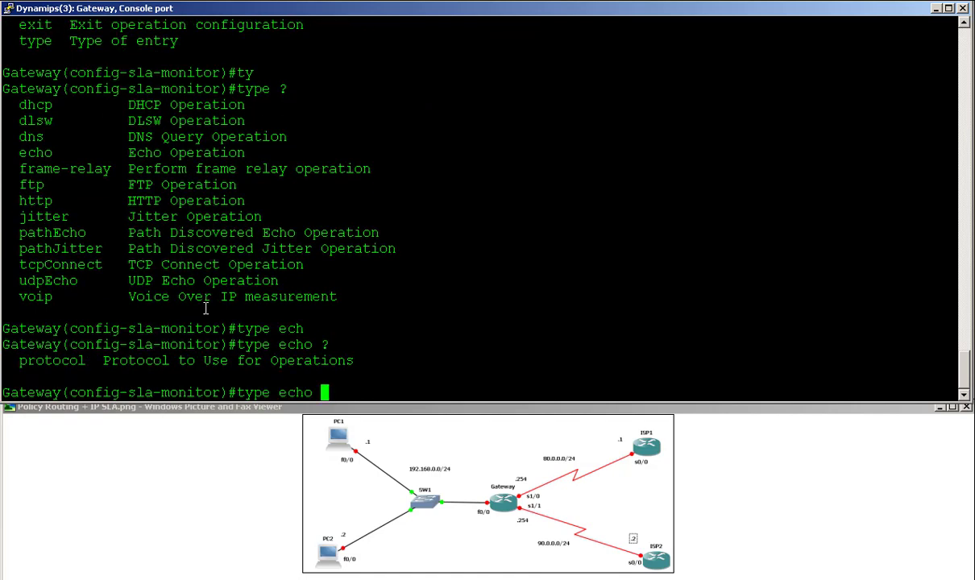
{"action": "type", "text": "pr"}
{"action": "key", "text": "Tab"}
{"action": "type", "text": "?"}
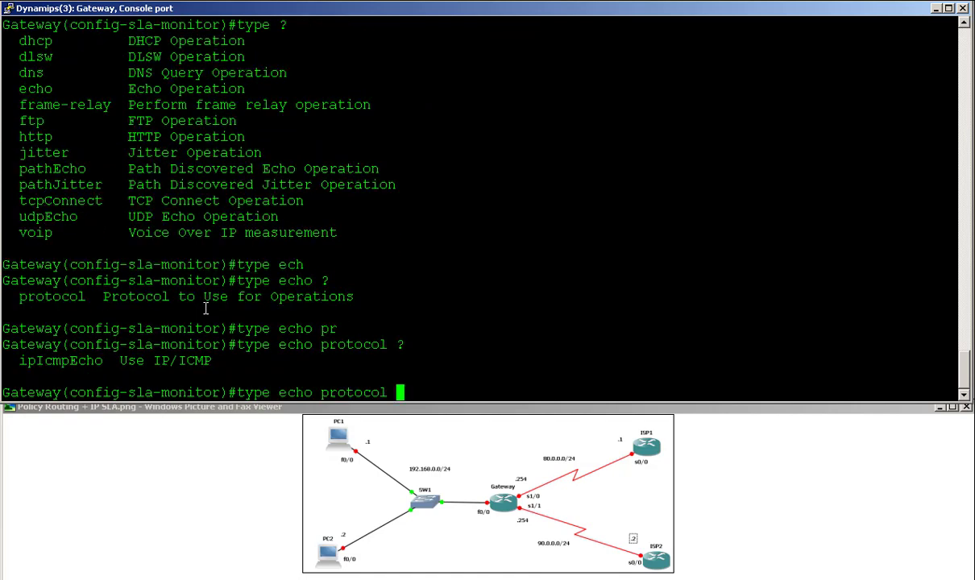
Complete the echo operation with protocol ipIcmpEcho and target 80.0.0.1, and exit to global configuration mode.
{"action": "type", "text": "ipc"}
{"action": "key", "text": "Tab"}
{"action": "key", "text": "BackSpace"}
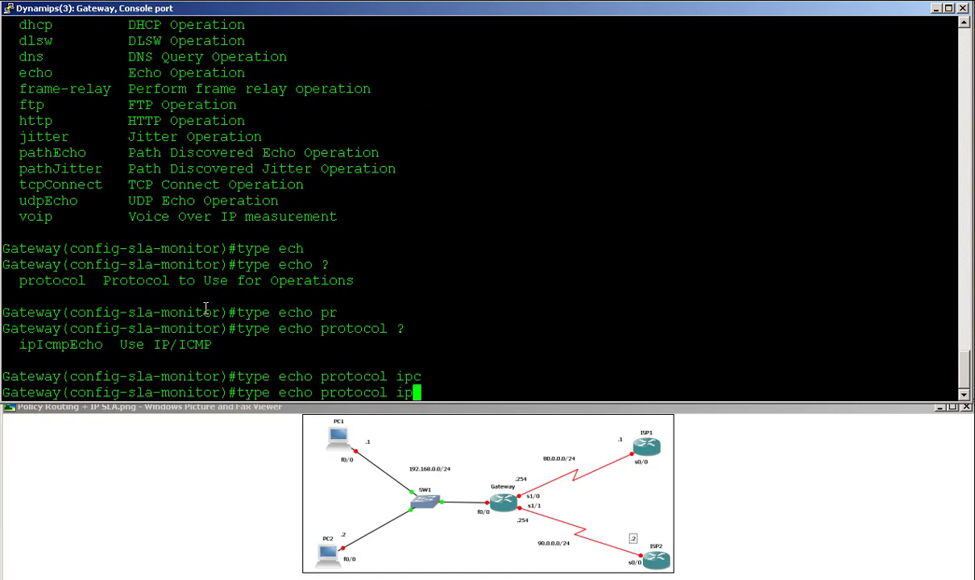
{"action": "key", "text": "Tab"}
{"action": "type", "text": "?"}
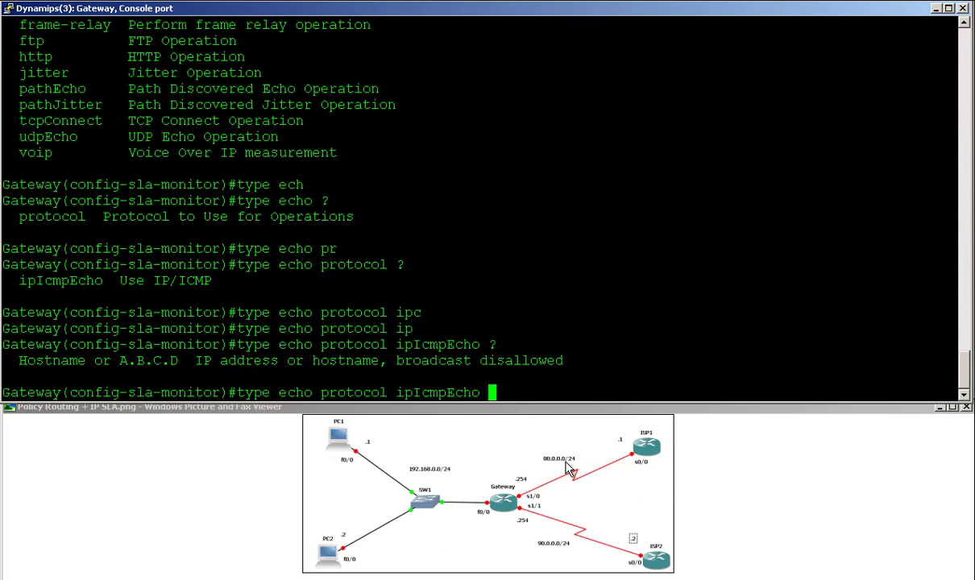
{"action": "type", "text": "80.0.0.1 "}
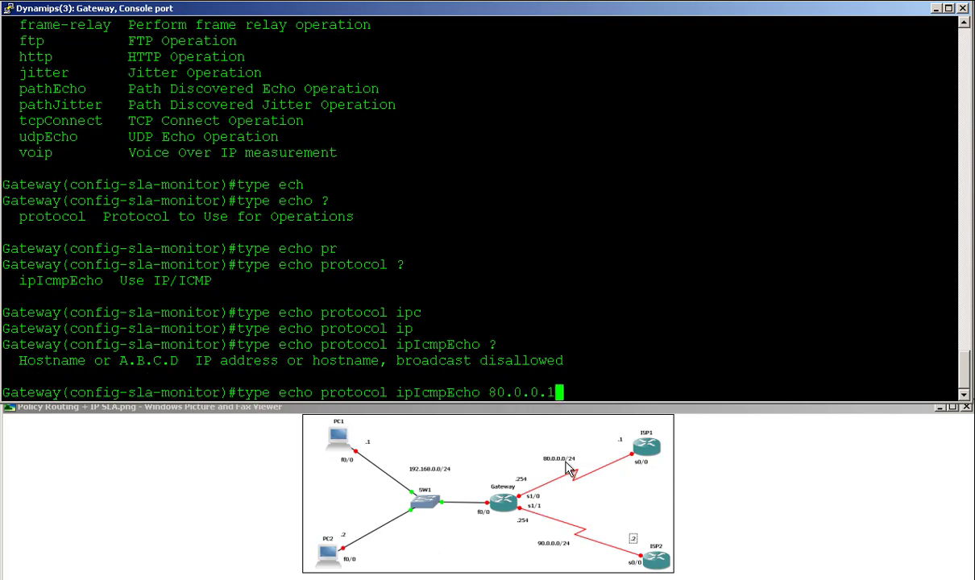
{"action": "type", "text": "?"}
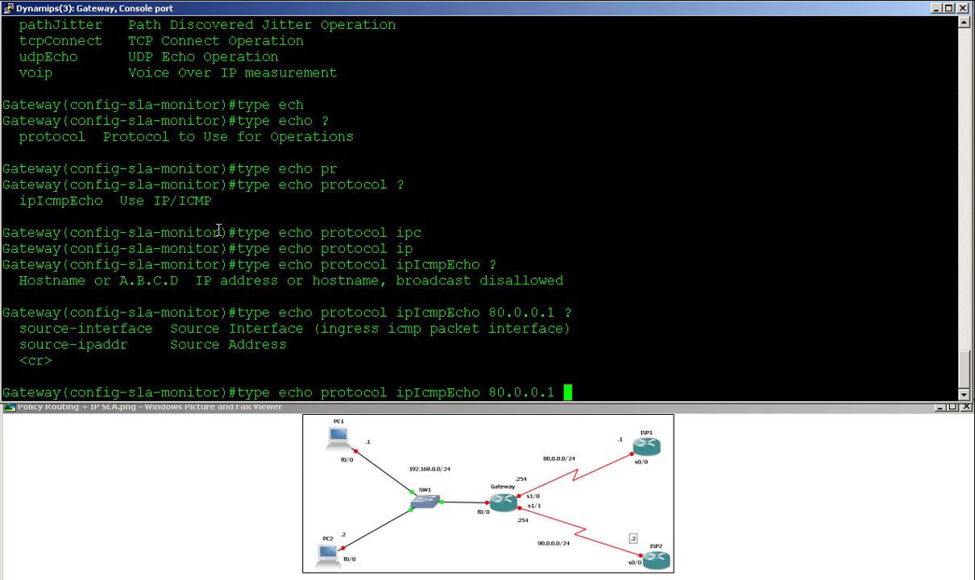
{"action": "key", "text": "Return"}
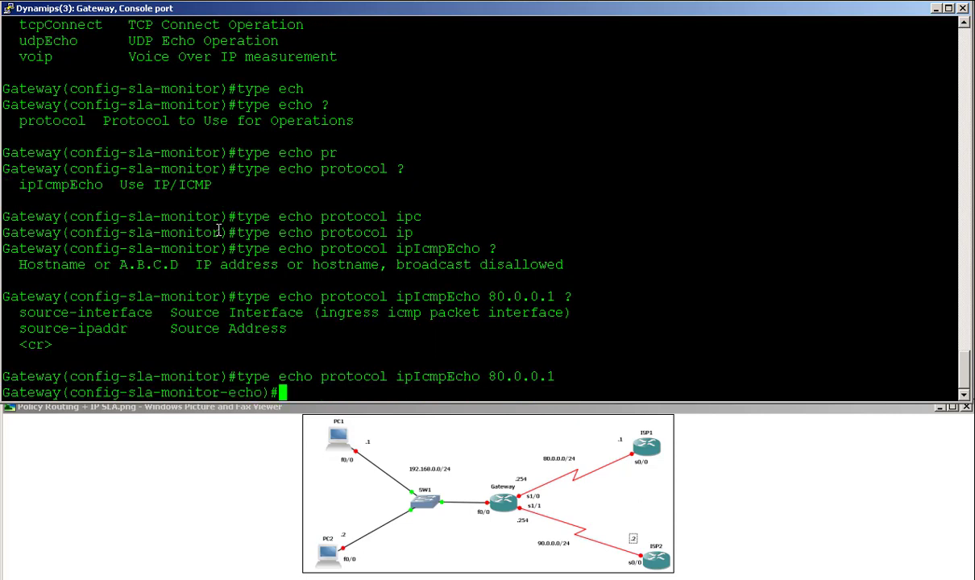
{"action": "type", "text": "ei"}
{"action": "key", "text": "BackSpace"}
{"action": "type", "text": "xit"}
{"action": "key", "text": "Return"}
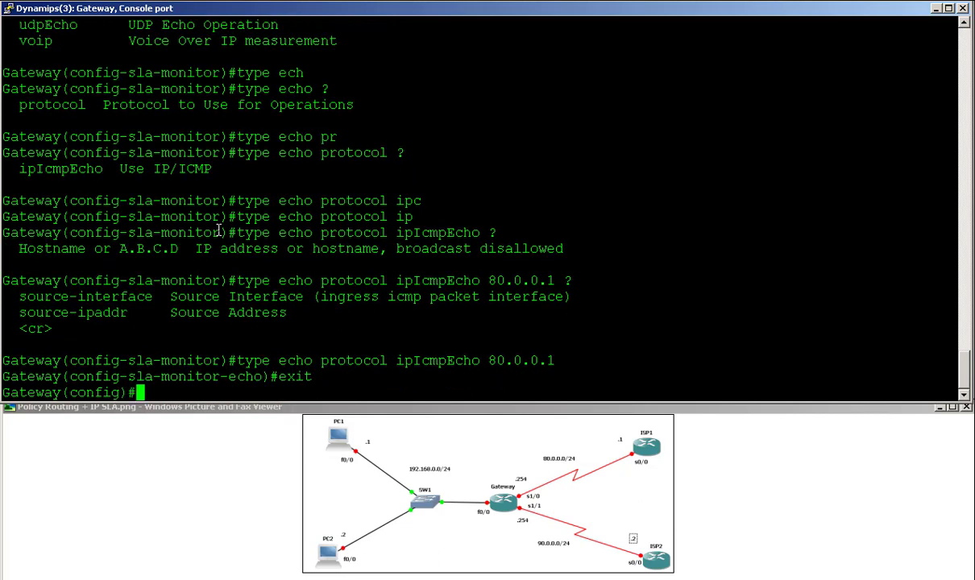
Start the IP SLA monitor schedule command for entry 1 on Gateway, consulting the help for available keywords.
{"action": "type", "text": "ip sla"}
{"action": "key", "text": "Tab"}
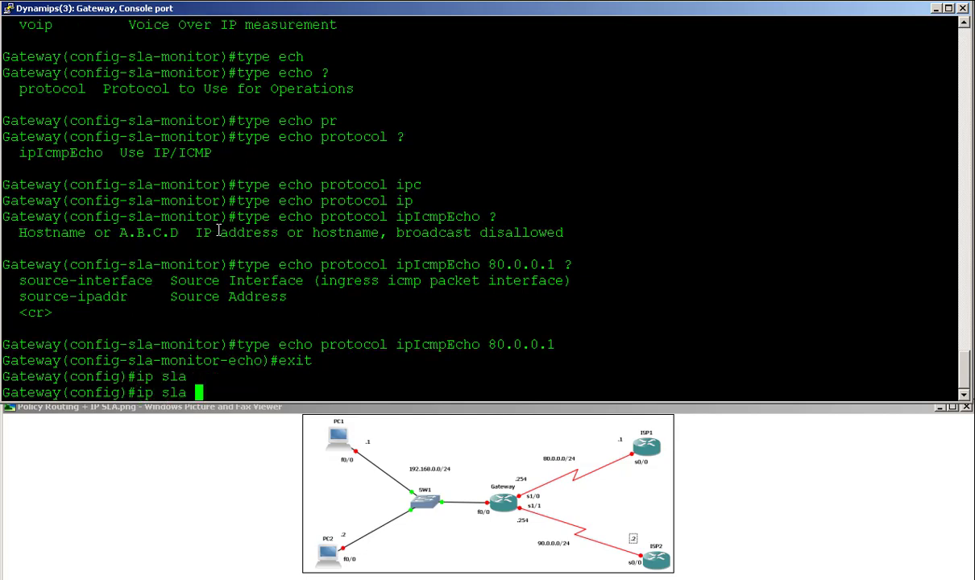
{"action": "type", "text": "mo"}
{"action": "key", "text": "Tab"}
{"action": "type", "text": "?"}
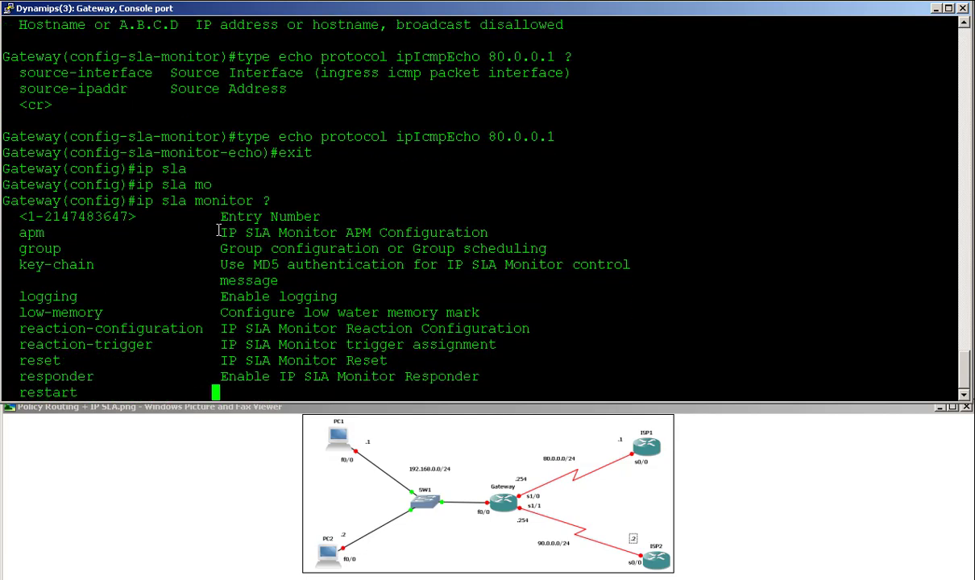
{"action": "key", "text": "BackSpace"}
{"action": "type", "text": "sch"}
{"action": "key", "text": "Tab"}
{"action": "type", "text": "?"}
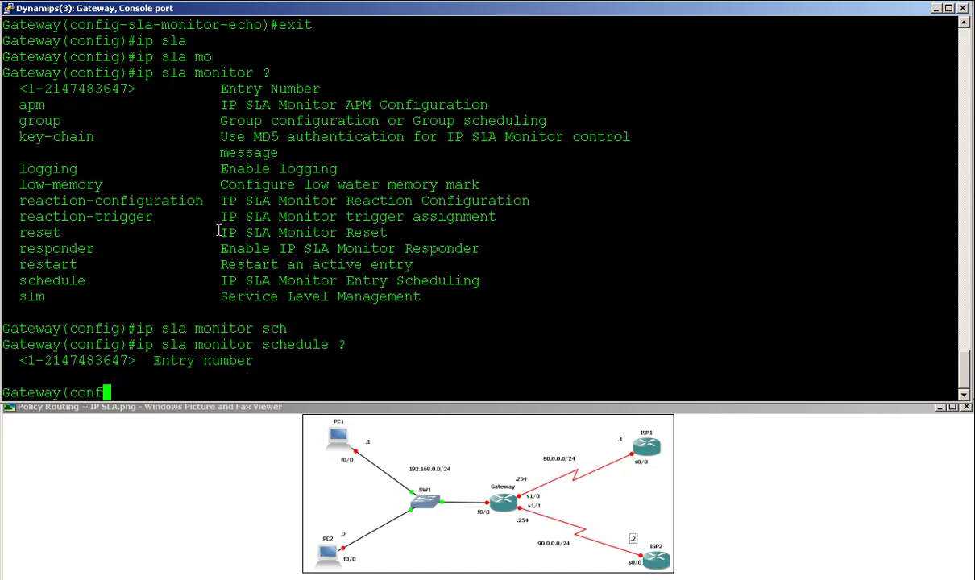
{"action": "type", "text": "1 "}
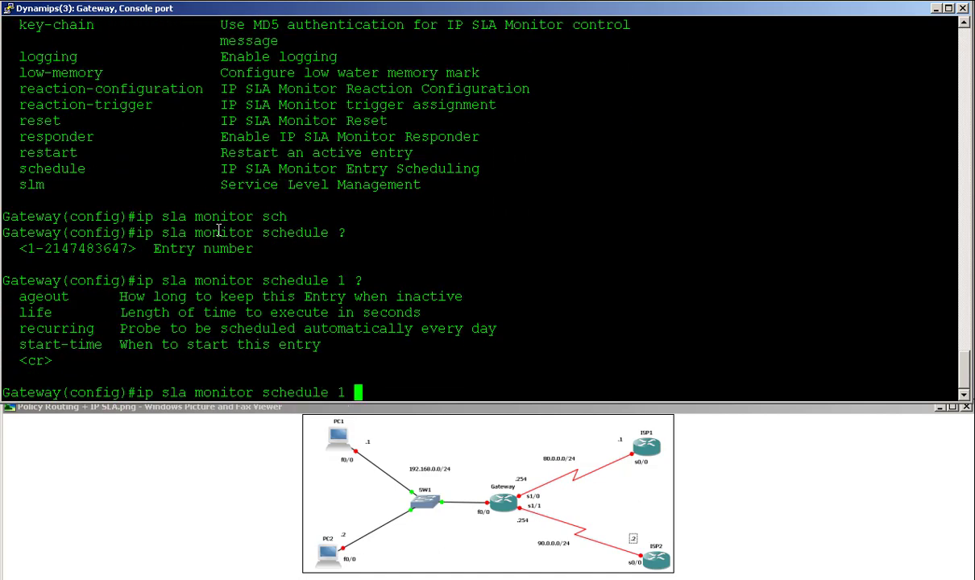
Add start-time now to the schedule command for entry 1, listing the available options along the way.
{"action": "type", "text": "?st"}
{"action": "key", "text": "Tab"}
{"action": "type", "text": "?"}
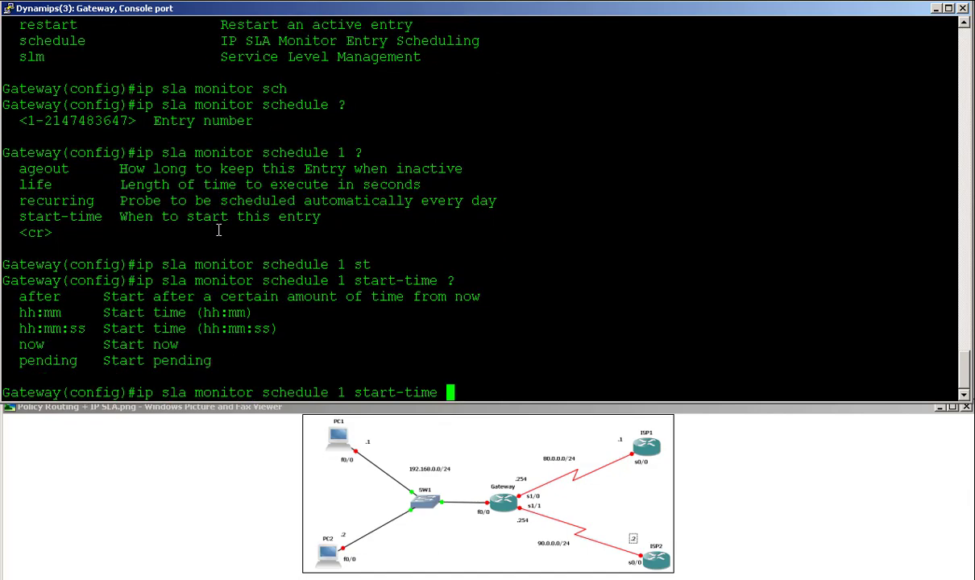
{"action": "type", "text": "now"}
{"action": "key", "text": "BackSpace"}
{"action": "key", "text": "BackSpace"}
{"action": "key", "text": "BackSpace"}
{"action": "type", "text": "now "}
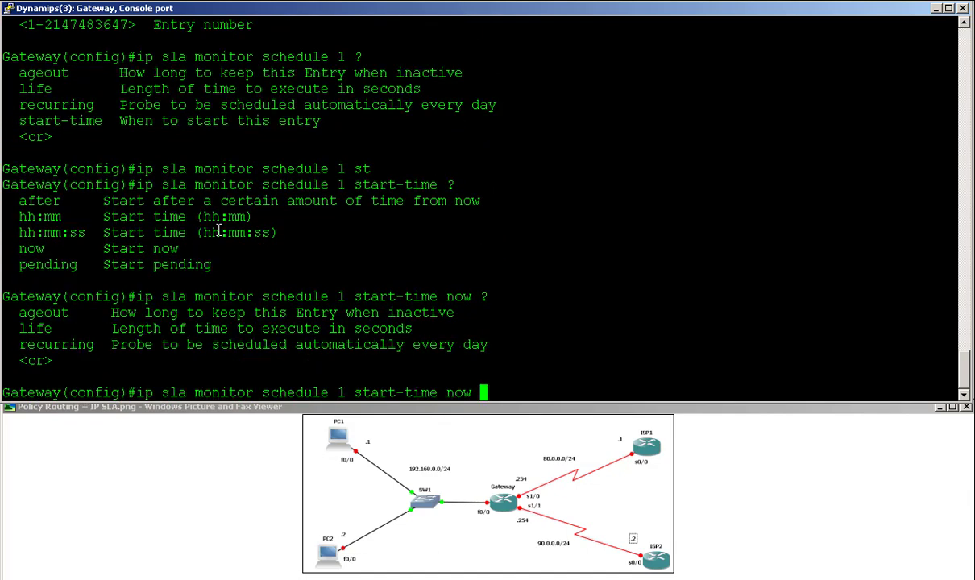
Complete the schedule for monitor entry 1 with life forever, checking the lifetime choices, and submit the command.
{"action": "type", "text": "?life"}
{"action": "key", "text": "Tab"}
{"action": "type", "text": "?"}
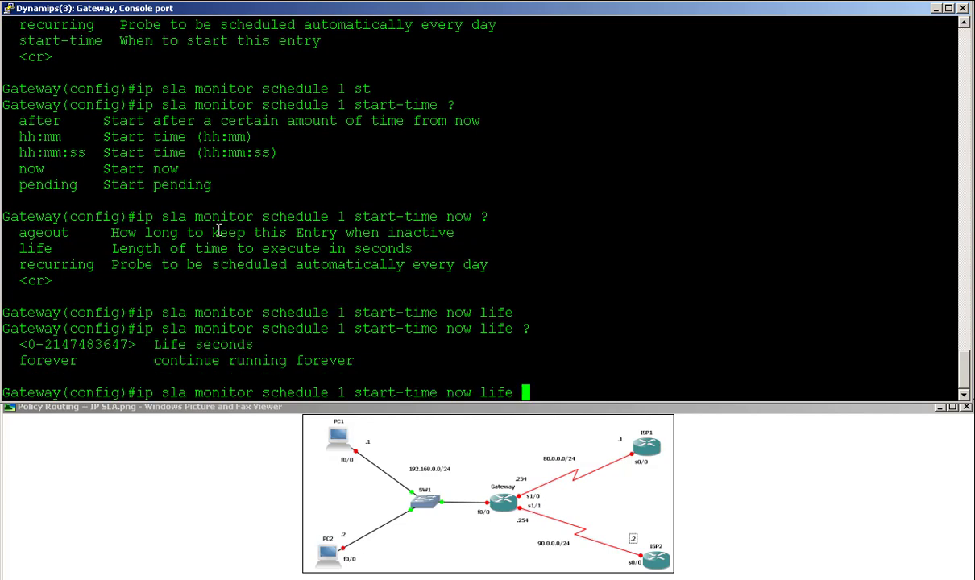
{"action": "type", "text": "for"}
{"action": "key", "text": "Tab"}
{"action": "key", "text": "Return"}
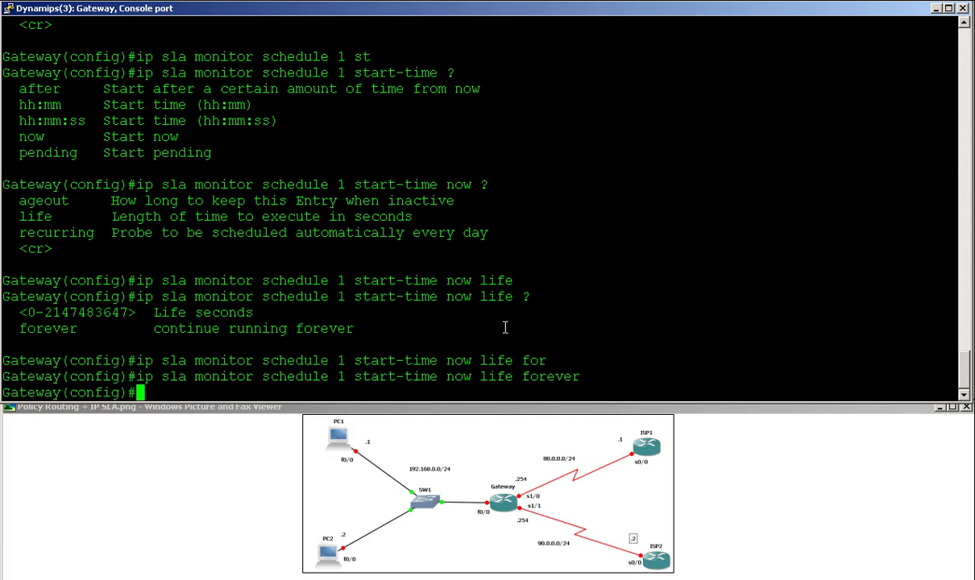
Start defining tracked object 1 with the rtr keyword, consulting the help for each argument.
{"action": "type", "text": "trac"}
{"action": "key", "text": "Tab"}
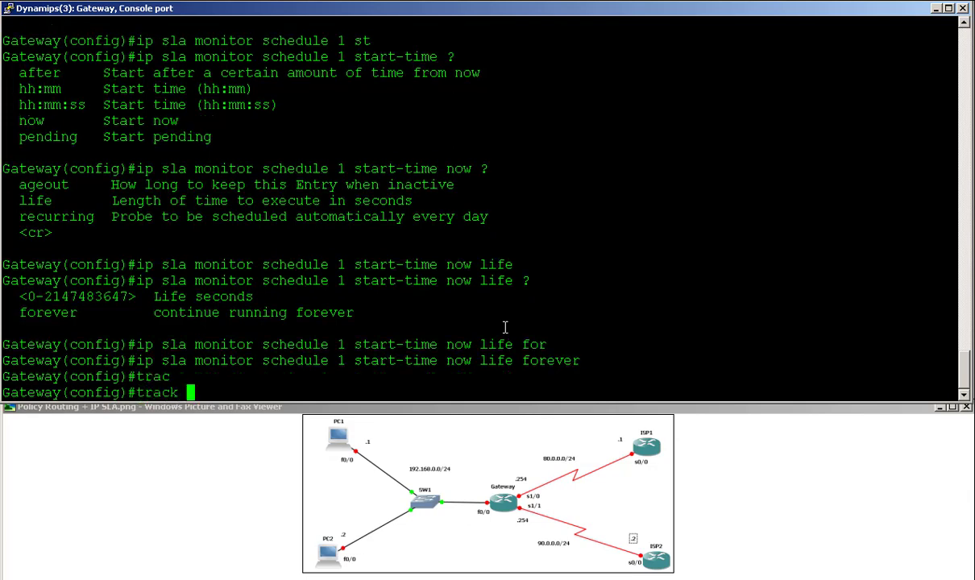
{"action": "type", "text": "?"}
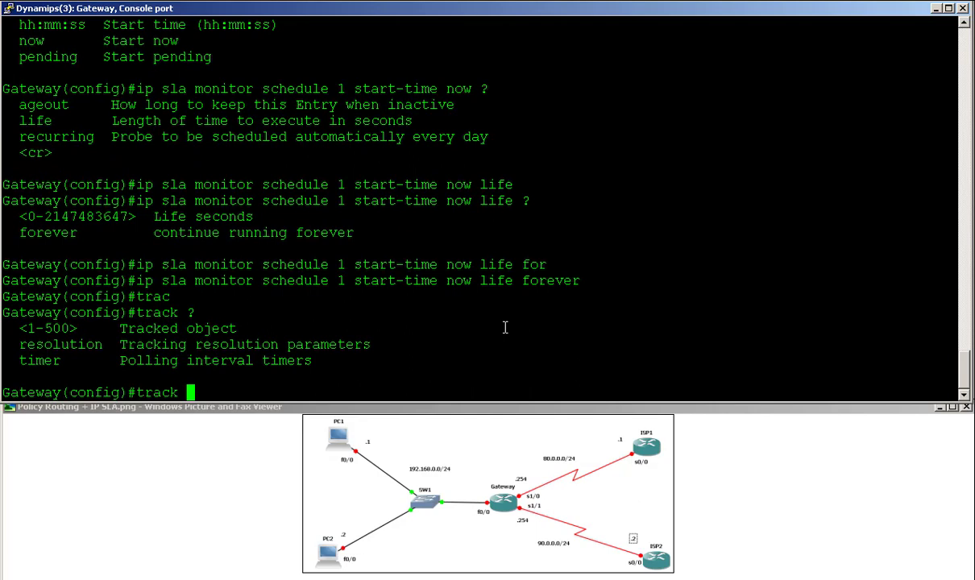
{"action": "type", "text": "1 ?"}
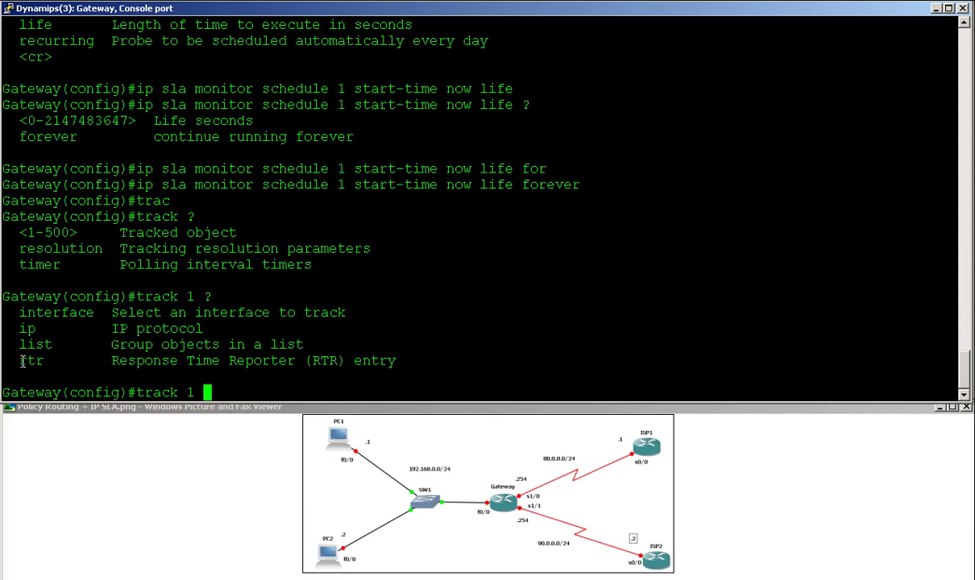
{"action": "left_click_drag", "start_coordinate": [18, 363], "coordinate": [43, 363]}
{"action": "right_click", "coordinate": [211, 379]}
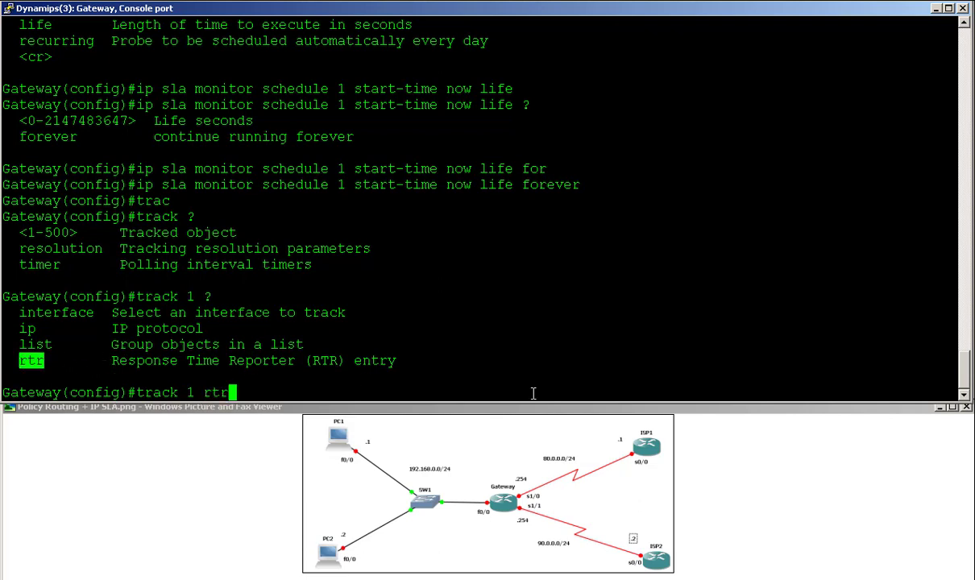
{"action": "type", "text": "?"}
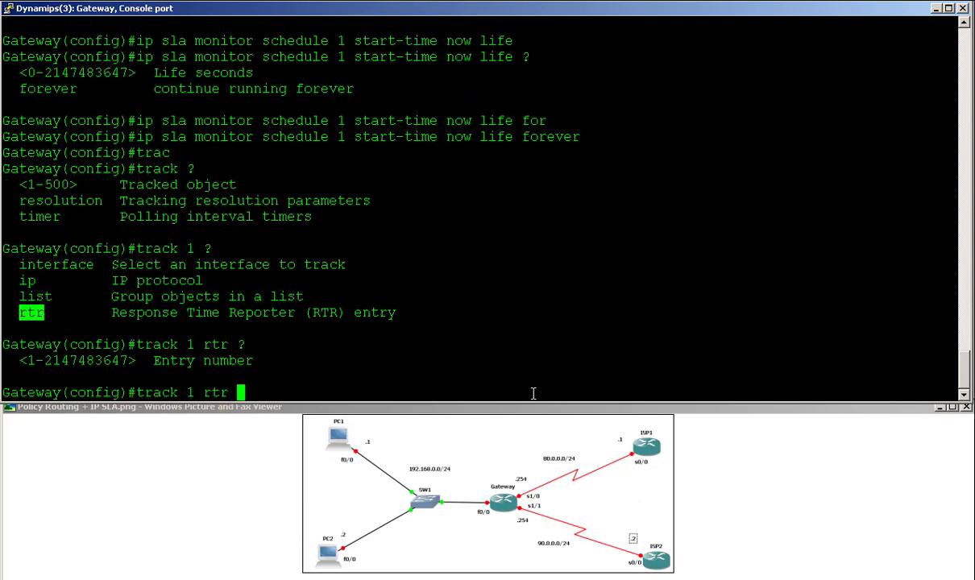
Reference entry 1 in the track command, checking the number against the earlier IP SLA monitor 1 command.
{"action": "type", "text": "1"}
{"action": "scroll", "coordinate": [376, 195], "scroll_direction": "up", "scroll_amount": 8}
{"action": "scroll", "coordinate": [377, 200], "scroll_direction": "up", "scroll_amount": 15}
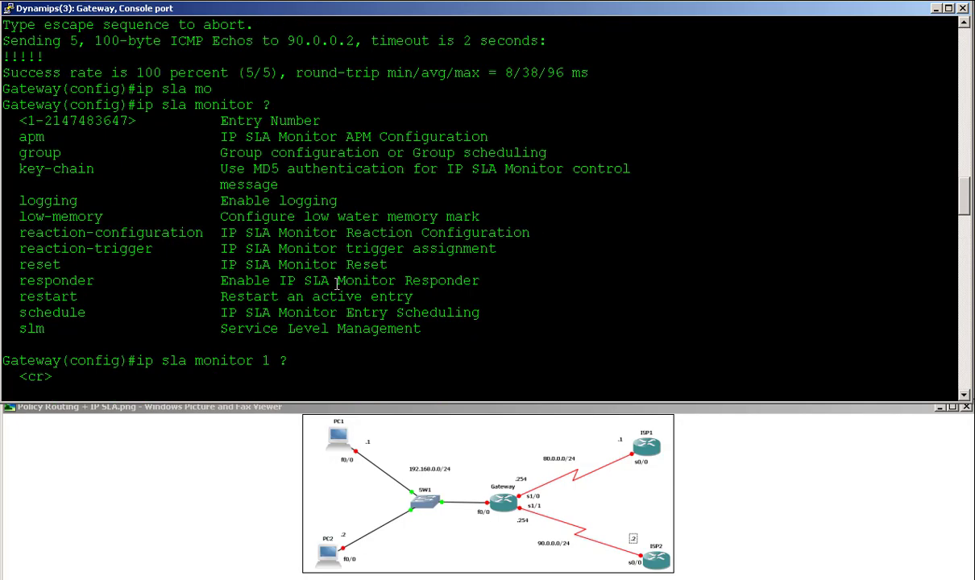
{"action": "left_click_drag", "start_coordinate": [253, 355], "coordinate": [269, 360]}
{"action": "right_click", "coordinate": [360, 359]}
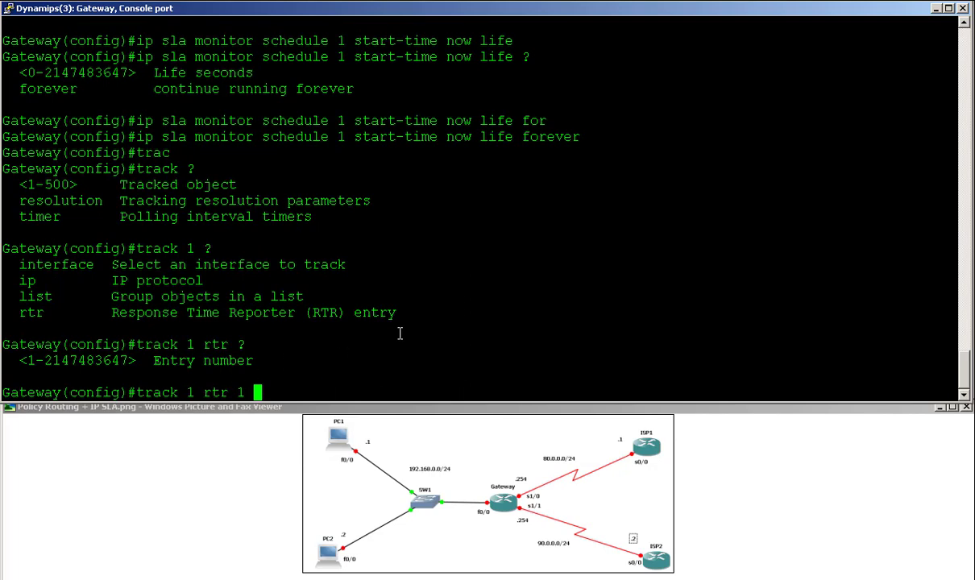
Complete the track command with the reachability option and return to global configuration mode.
{"action": "type", "text": "?"}
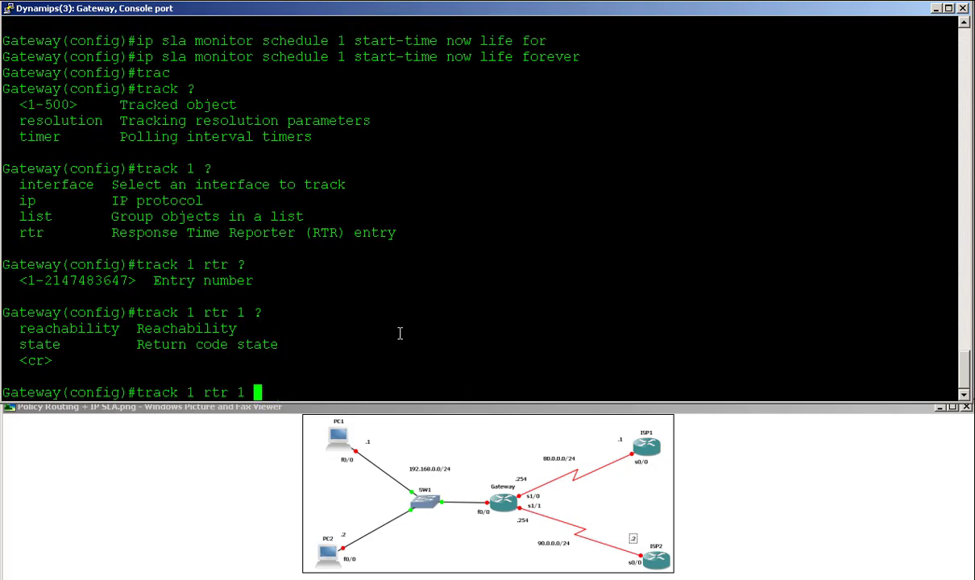
{"action": "type", "text": "rea"}
{"action": "key", "text": "Tab"}
{"action": "type", "text": "?"}
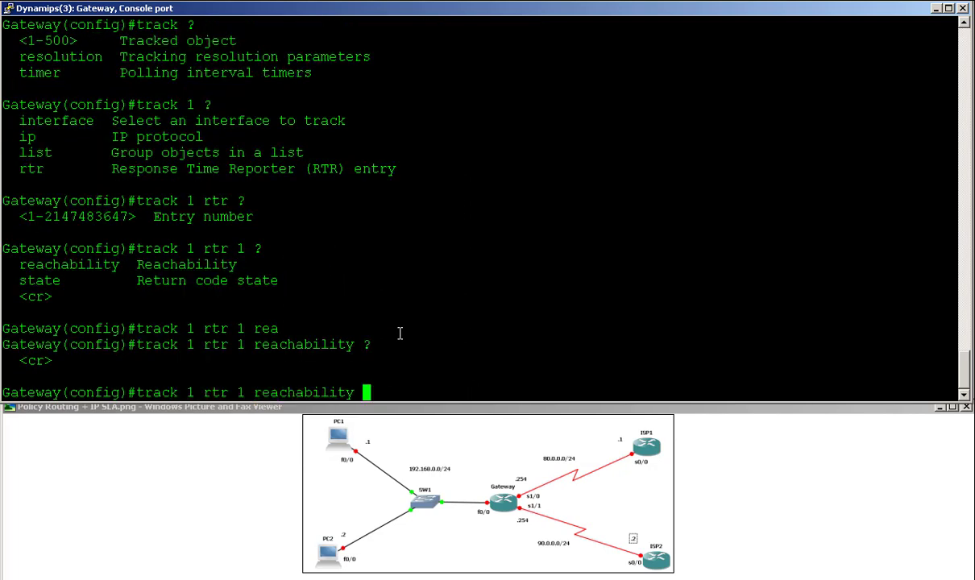
{"action": "key", "text": "Return"}
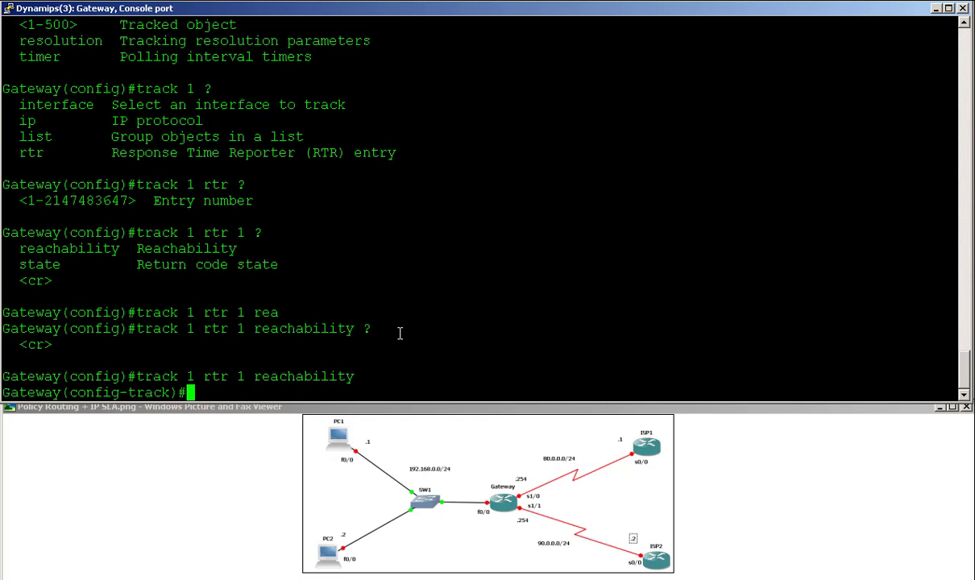
{"action": "type", "text": "eixt"}
{"action": "key", "text": "Return"}
{"action": "type", "text": "exit"}
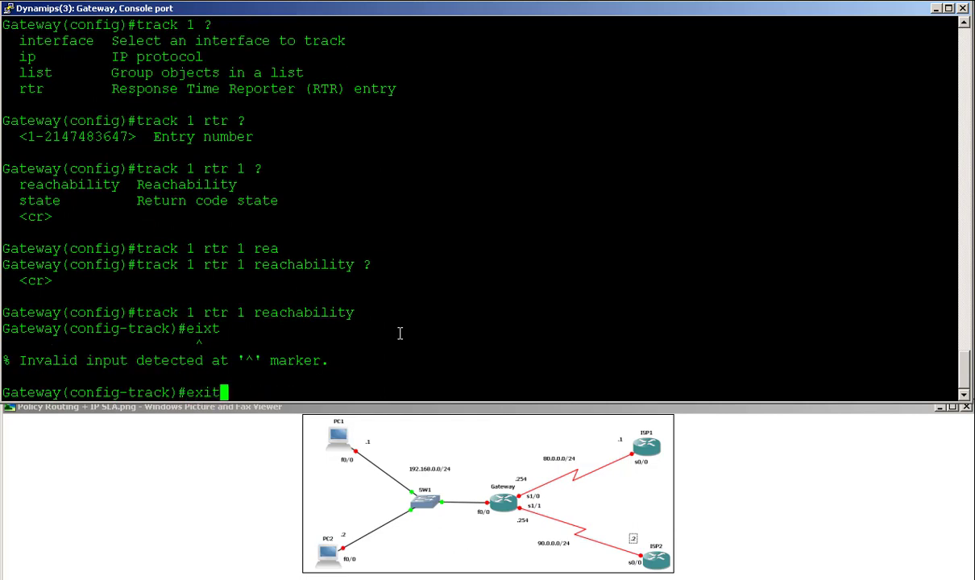
{"action": "key", "text": "Return"}
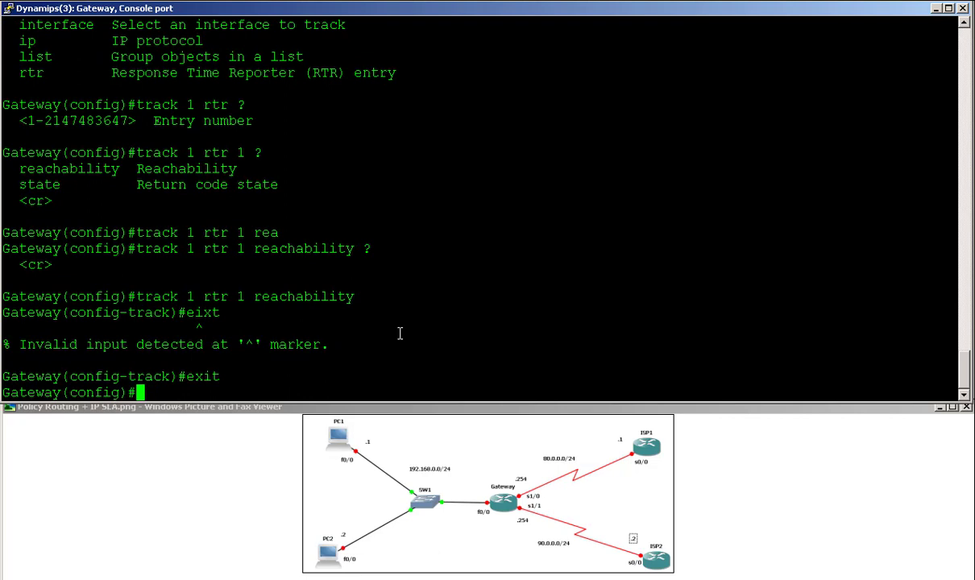
Create a route map named SLA with permit sequence 10, consulting the help for the tag argument.
{"action": "type", "text": "route-ma"}
{"action": "key", "text": "Tab"}
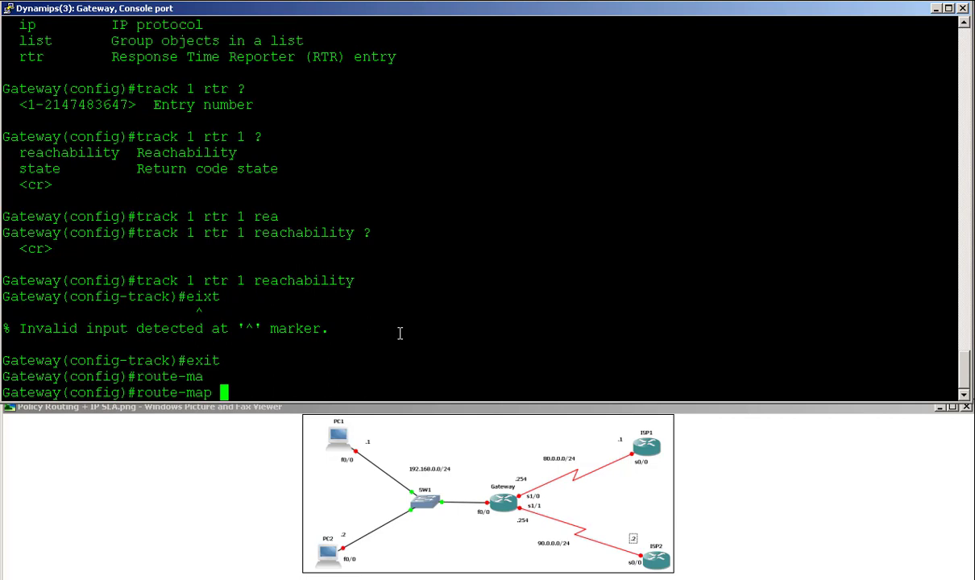
{"action": "type", "text": "?"}
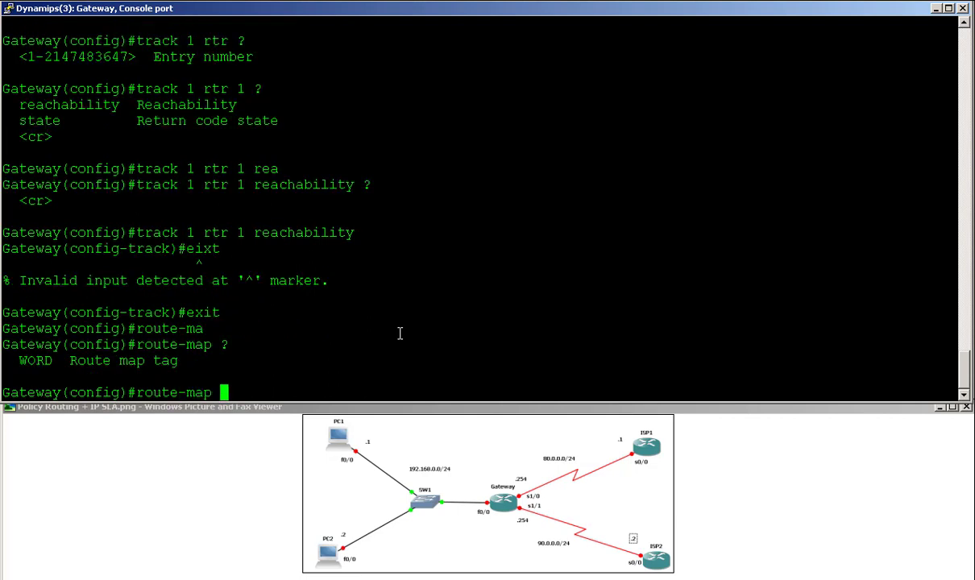
{"action": "type", "text": "SLAper"}
{"action": "key", "text": "Tab"}
{"action": "type", "text": "10"}
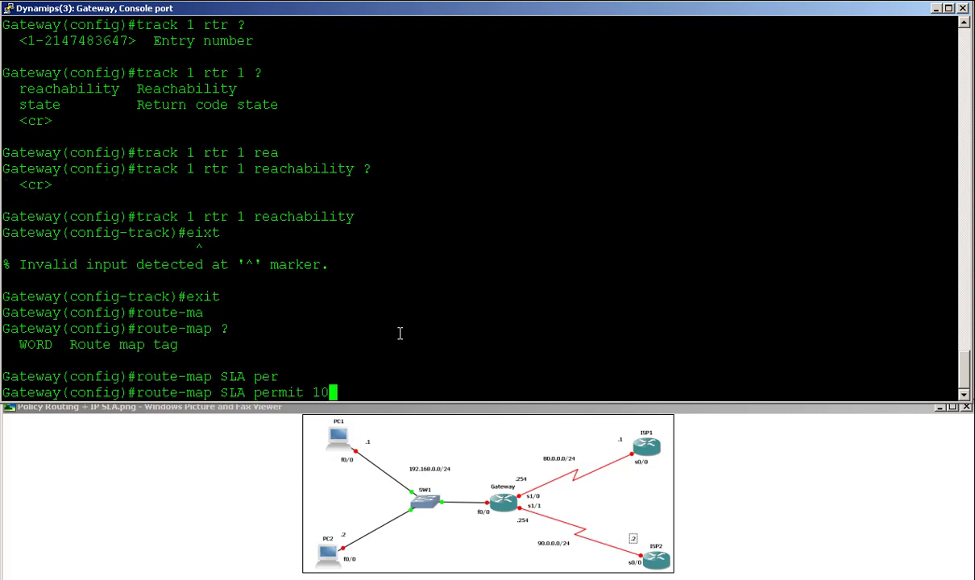
{"action": "key", "text": "Return"}
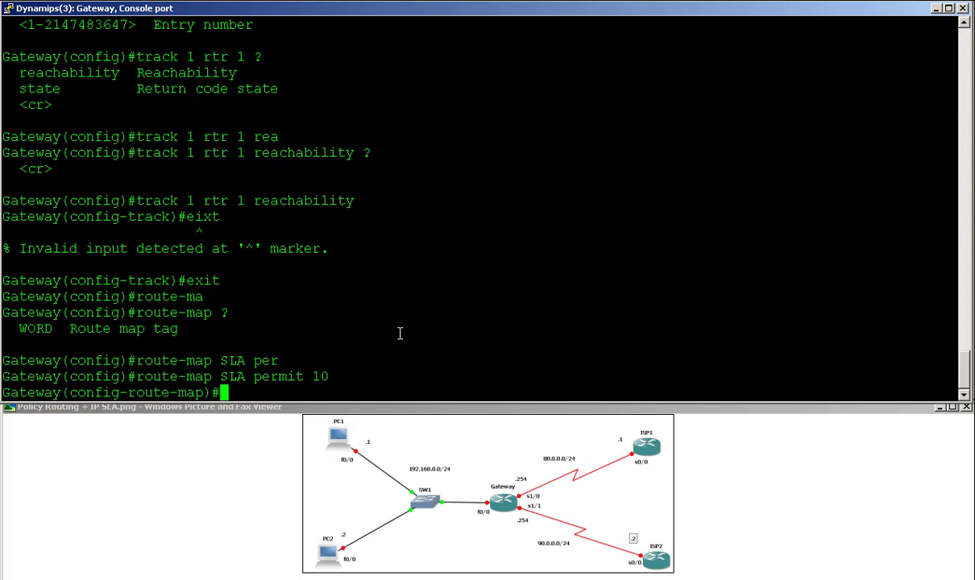
Start a set ip next-hop statement with verify-availability in the SLA route map, listing the options.
{"action": "type", "text": "set ip ne"}
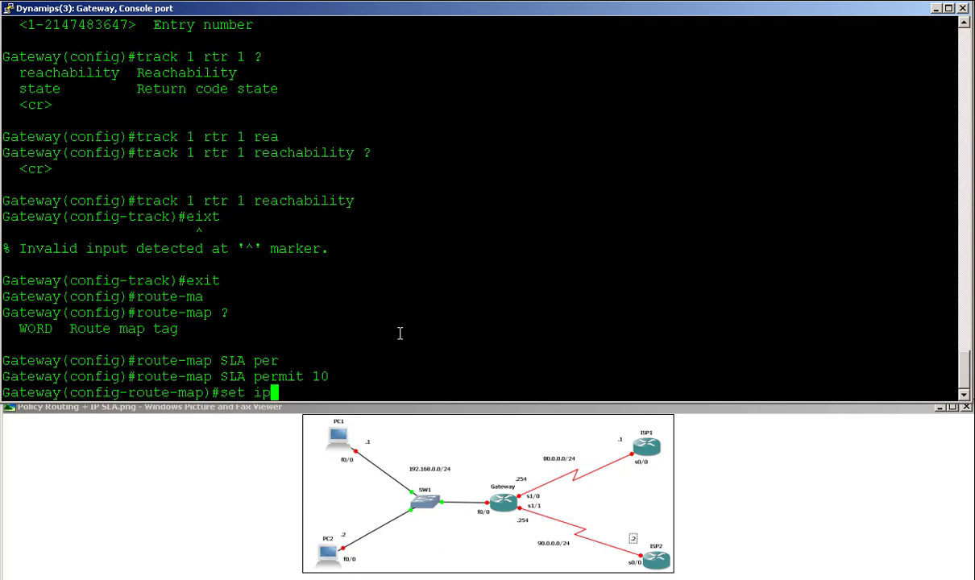
{"action": "key", "text": "Tab"}
{"action": "type", "text": "?"}
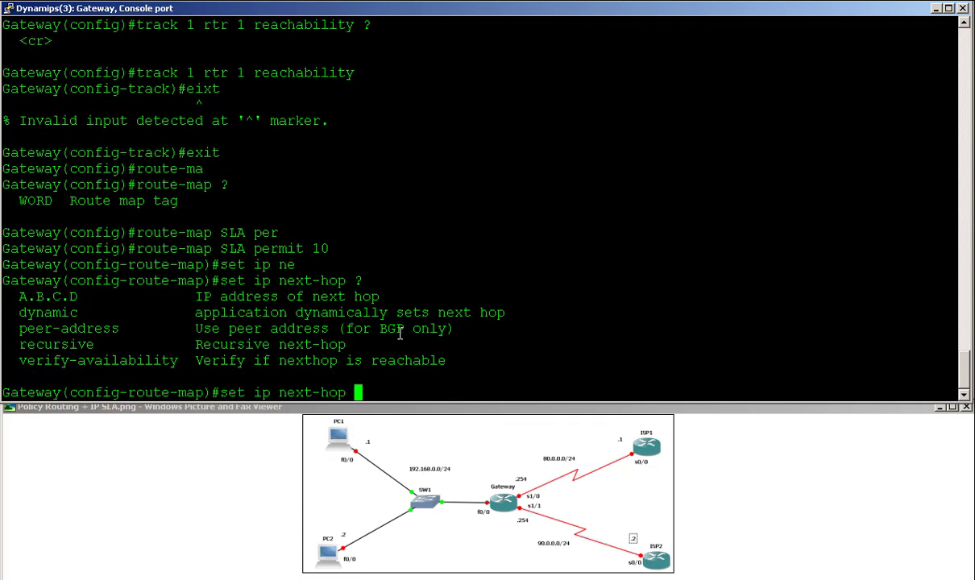
{"action": "double_click", "coordinate": [115, 361]}
{"action": "right_click", "coordinate": [422, 375]}
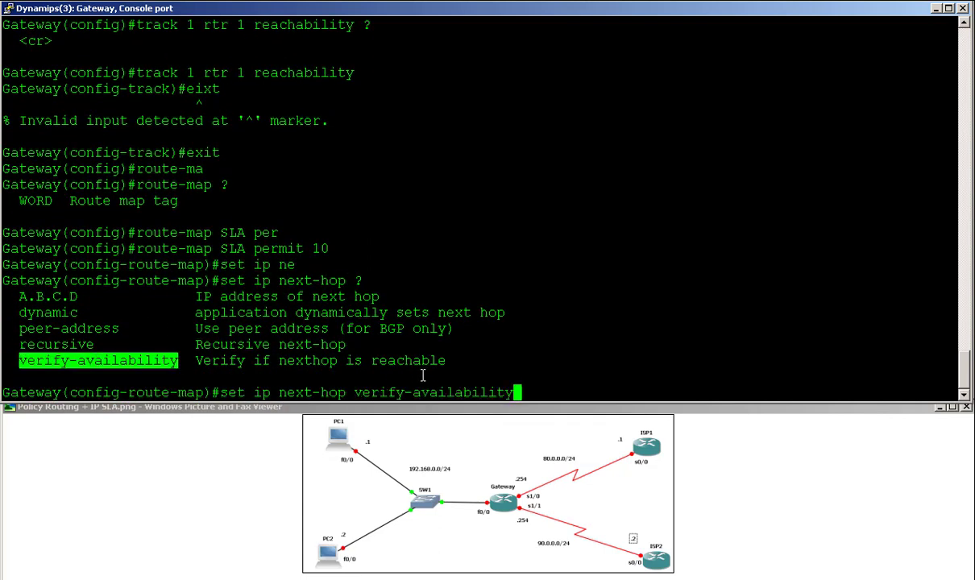
{"action": "type", "text": "?"}
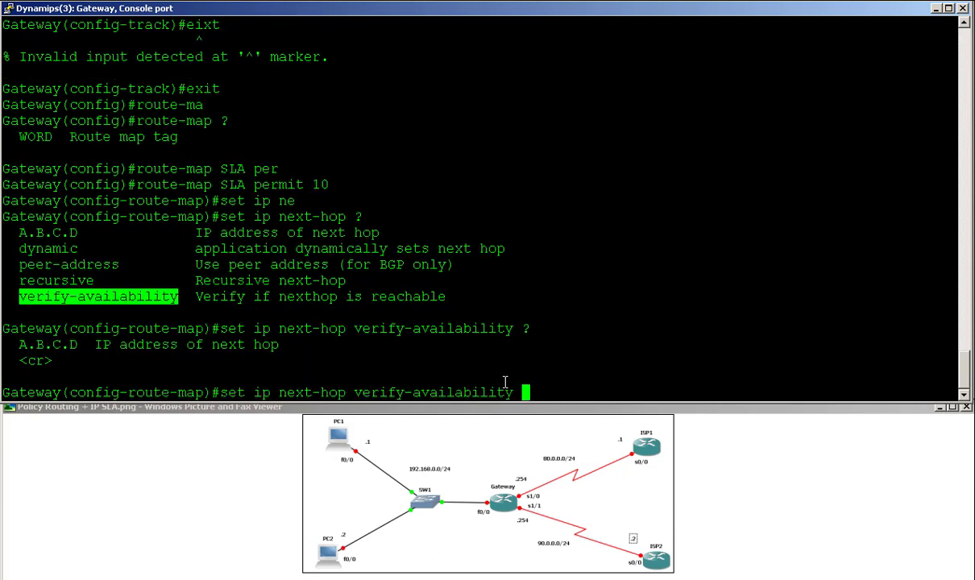
Complete the next-hop statement with address 80.0.0.1, sequence 10 and track 1, checking the help for each argument.
{"action": "type", "text": "80.0.0.1"}
{"action": "type", "text": "?"}
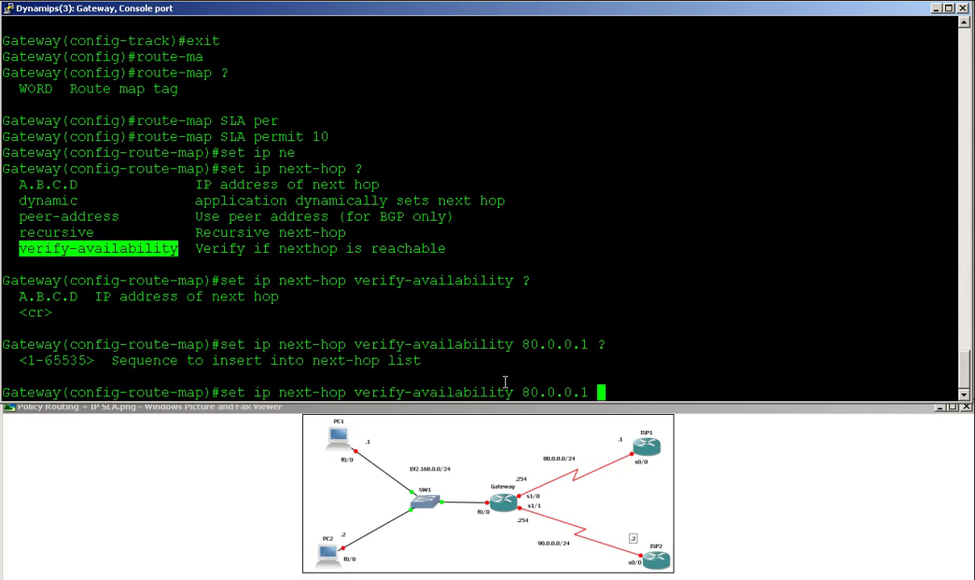
{"action": "type", "text": "10 "}
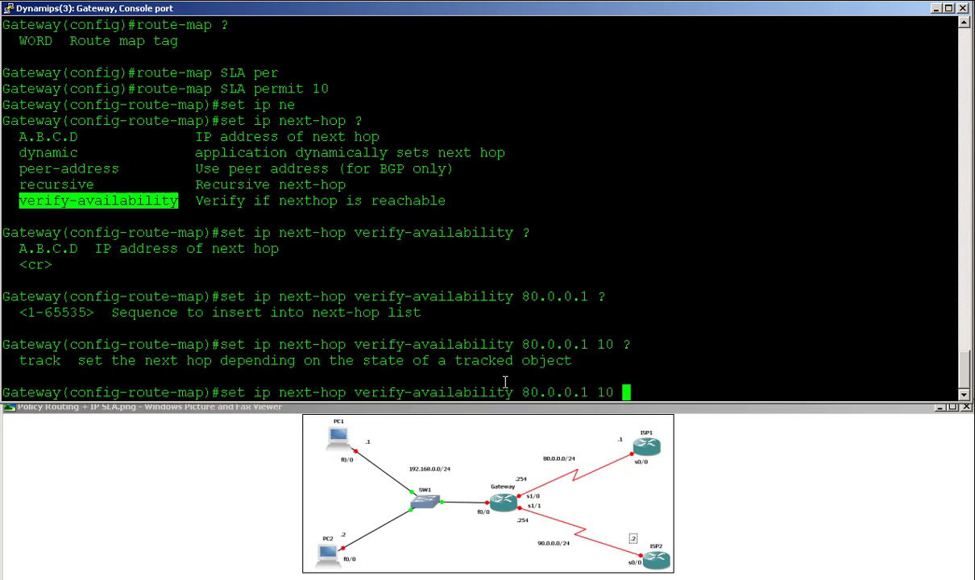
{"action": "type", "text": "?tra"}
{"action": "key", "text": "Tab"}
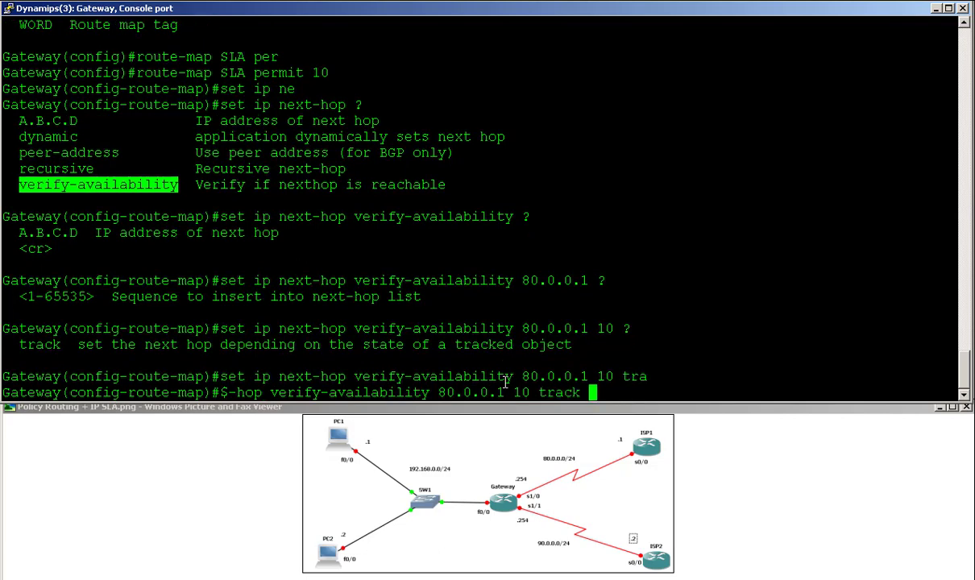
{"action": "type", "text": "?1 ?"}
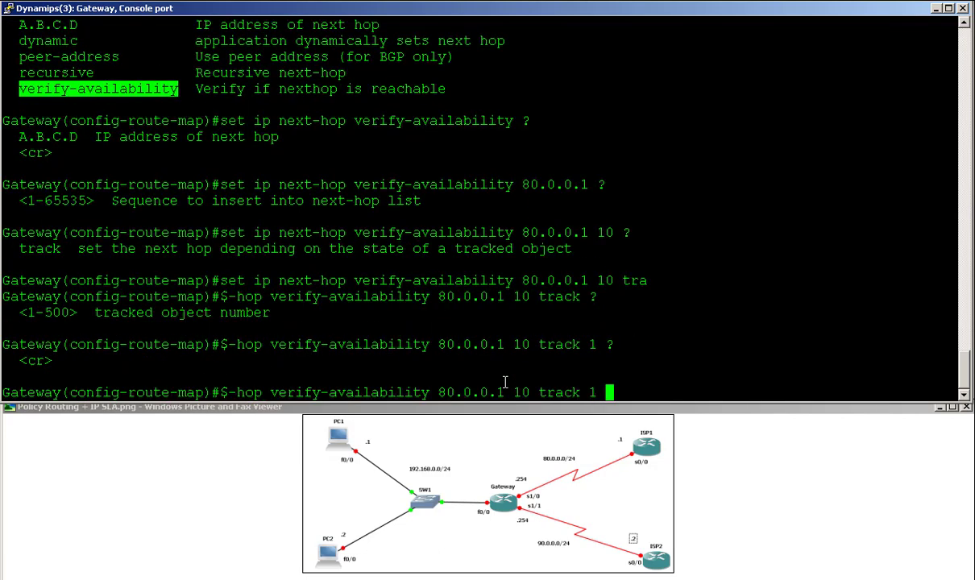
{"action": "key", "text": "Return"}
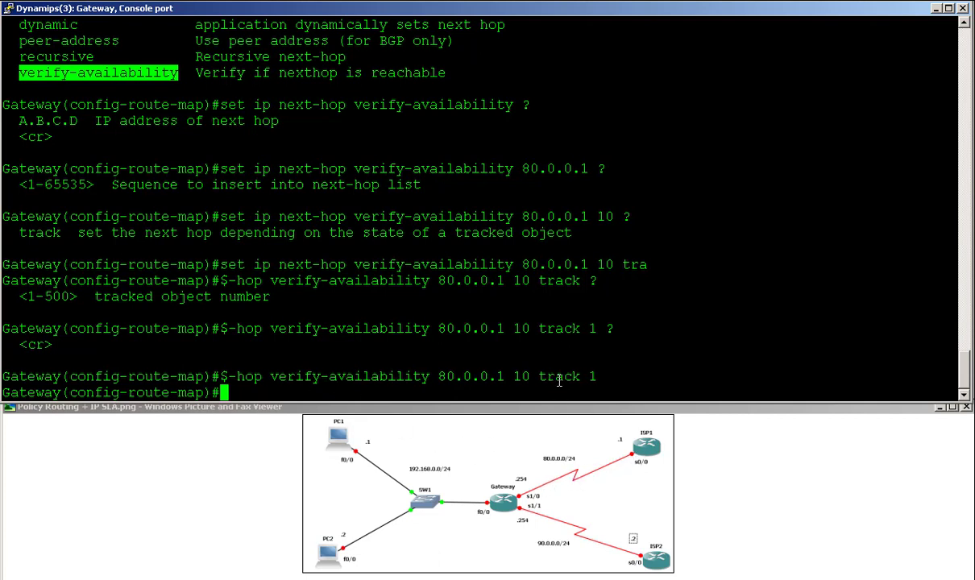
Add a fallback next hop of 90.0.0.2 to the SLA route map and return to privileged EXEC mode.
{"action": "left_click", "coordinate": [341, 372]}
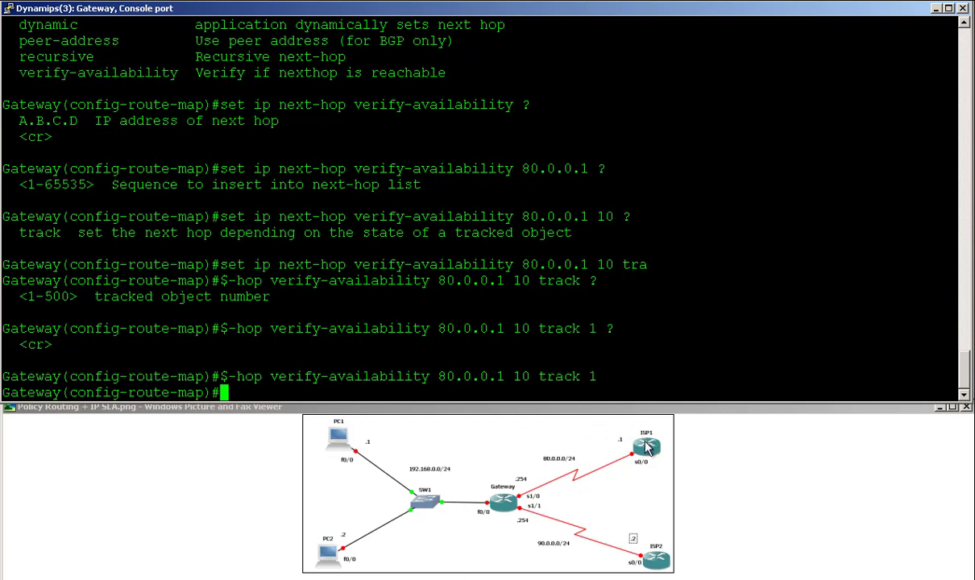
{"action": "type", "text": "set "}
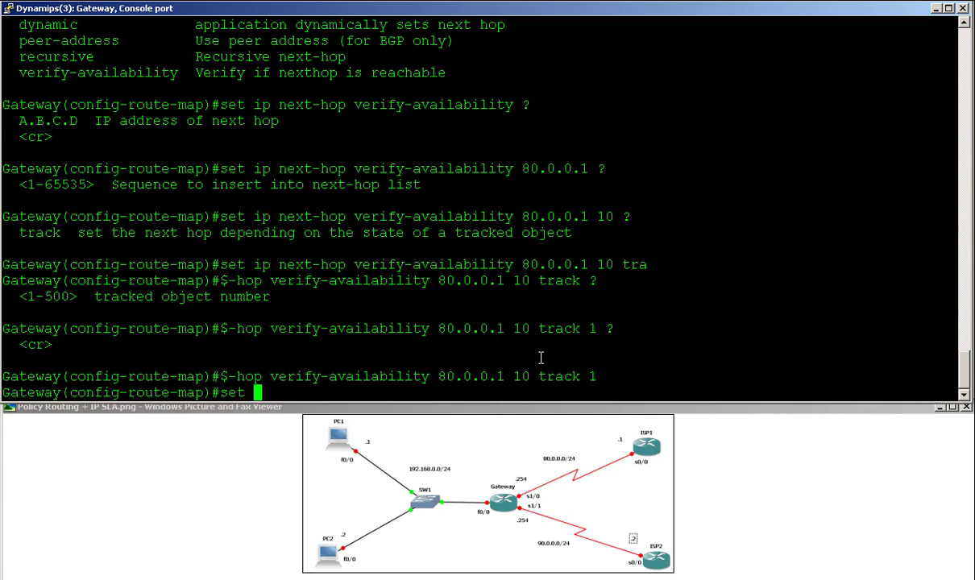
{"action": "type", "text": "ip ne"}
{"action": "key", "text": "Tab"}
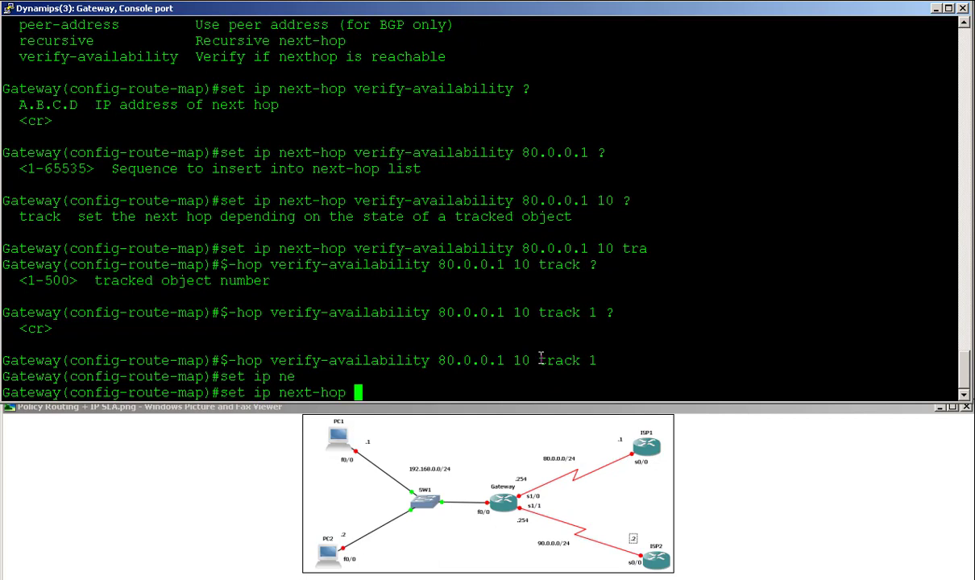
{"action": "type", "text": "90.0.0.2"}
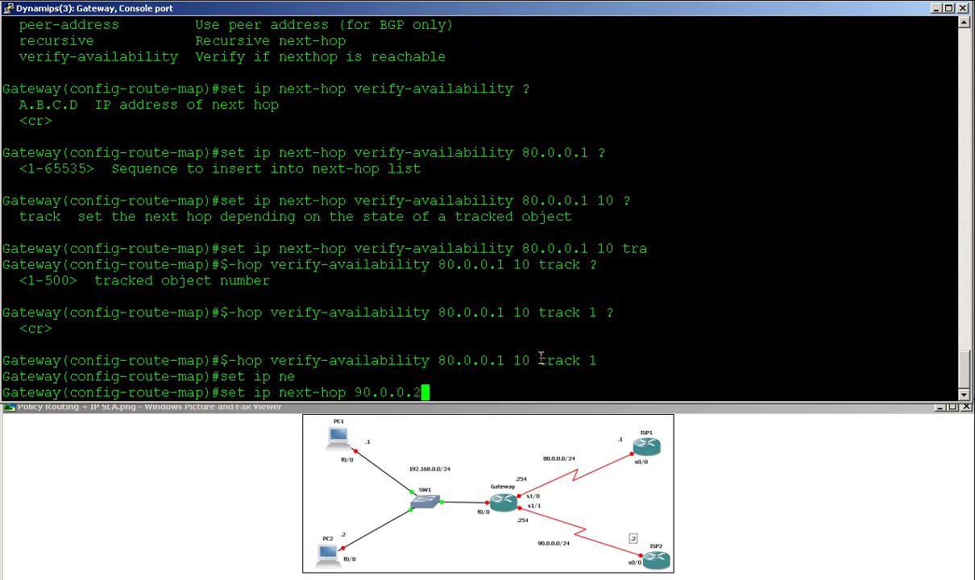
{"action": "key", "text": "Return"}
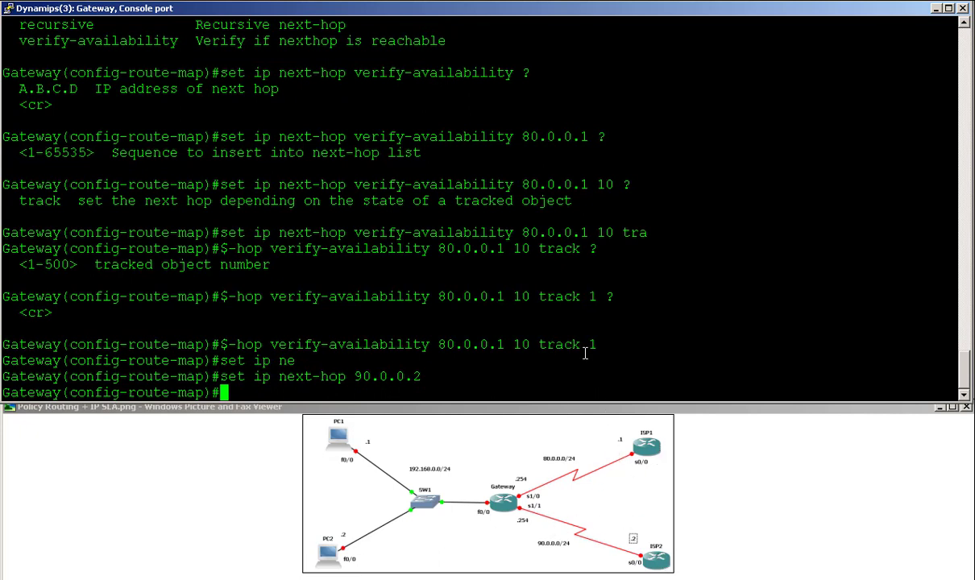
{"action": "type", "text": "end"}
{"action": "key", "text": "Return"}
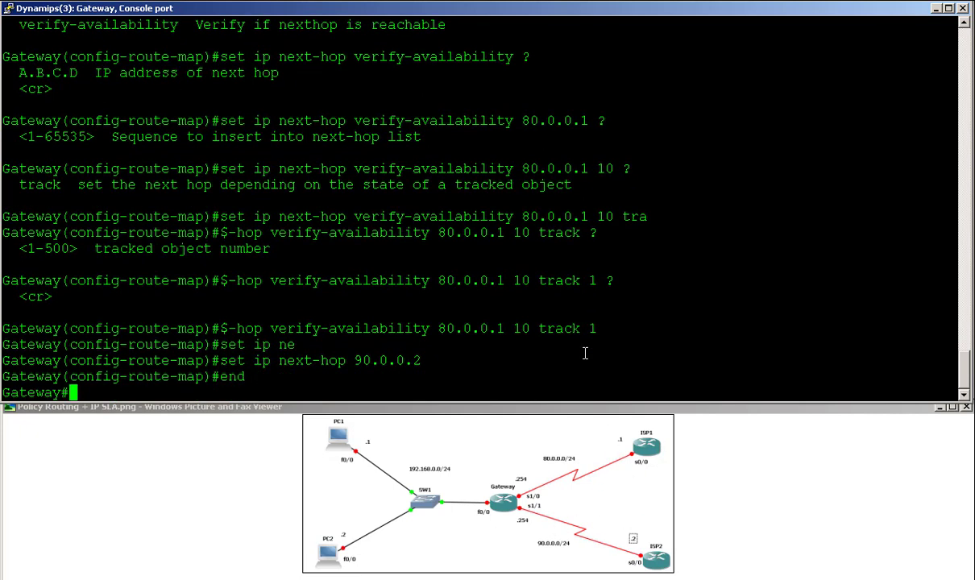
Show the SLA route map on Gateway and examine the state of its tracked next hop.
{"action": "type", "text": "show route-map SLA"}
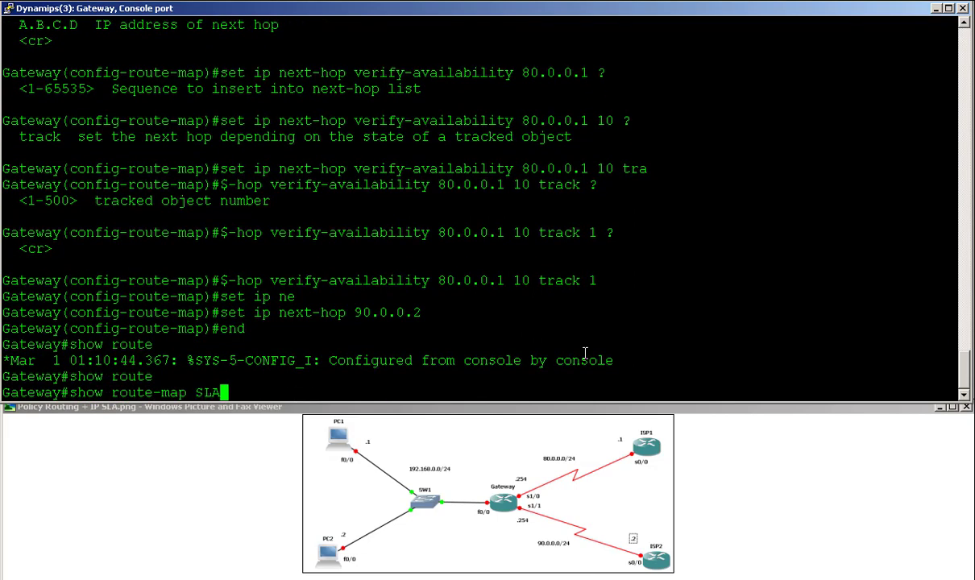
{"action": "key", "text": "Return"}
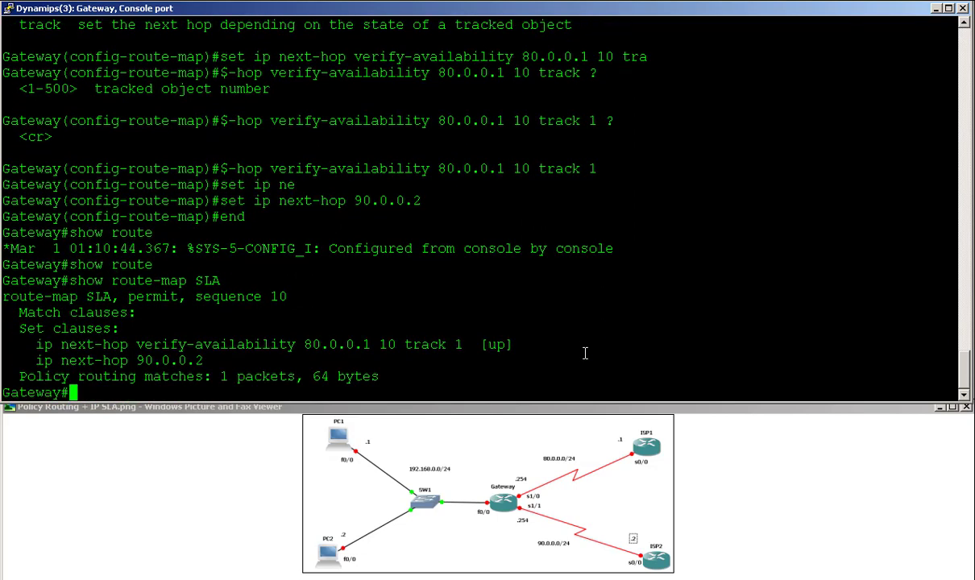
{"action": "left_click_drag", "start_coordinate": [499, 346], "coordinate": [37, 346]}
{"action": "left_click_drag", "start_coordinate": [496, 338], "coordinate": [482, 345]}
{"action": "right_click", "coordinate": [463, 362]}
Enter global configuration mode and start an ip local policy route-map command, consulting the help for its keywords.
{"action": "type", "text": "conf t"}
{"action": "key", "text": "Return"}
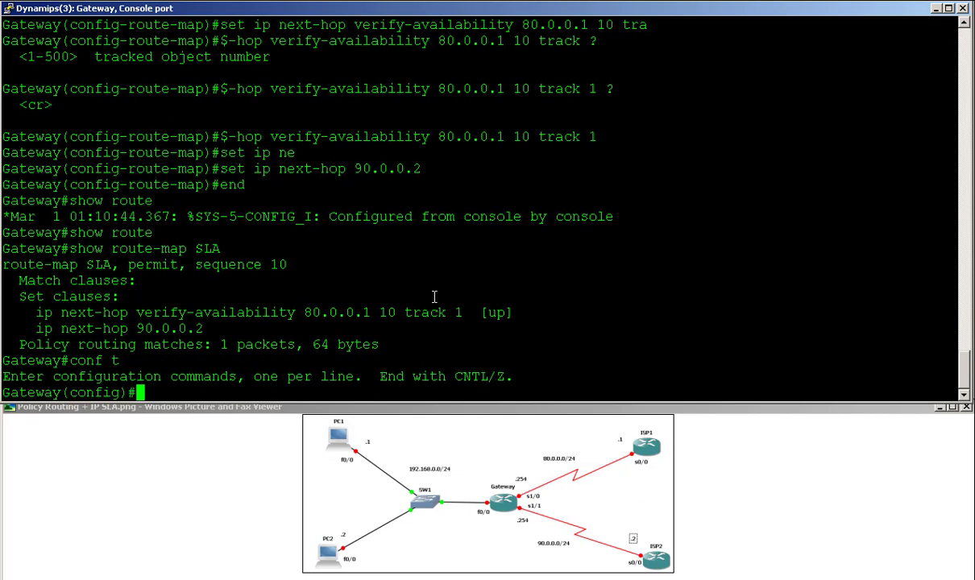
{"action": "type", "text": "ip lo"}
{"action": "key", "text": "Tab"}
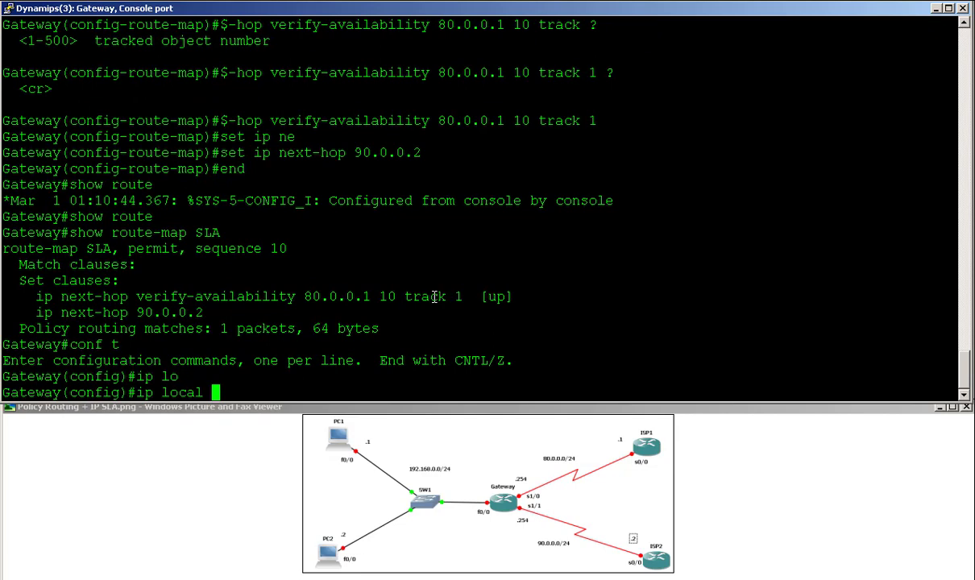
{"action": "type", "text": "po"}
{"action": "key", "text": "Tab"}
{"action": "type", "text": "?l"}
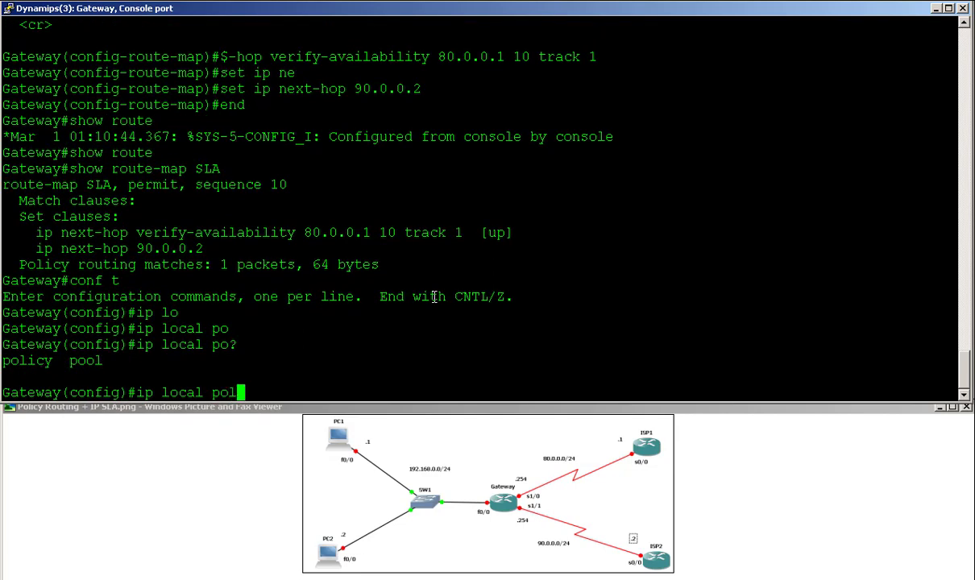
{"action": "key", "text": "Tab"}
{"action": "type", "text": "?route"}
{"action": "key", "text": "Tab"}
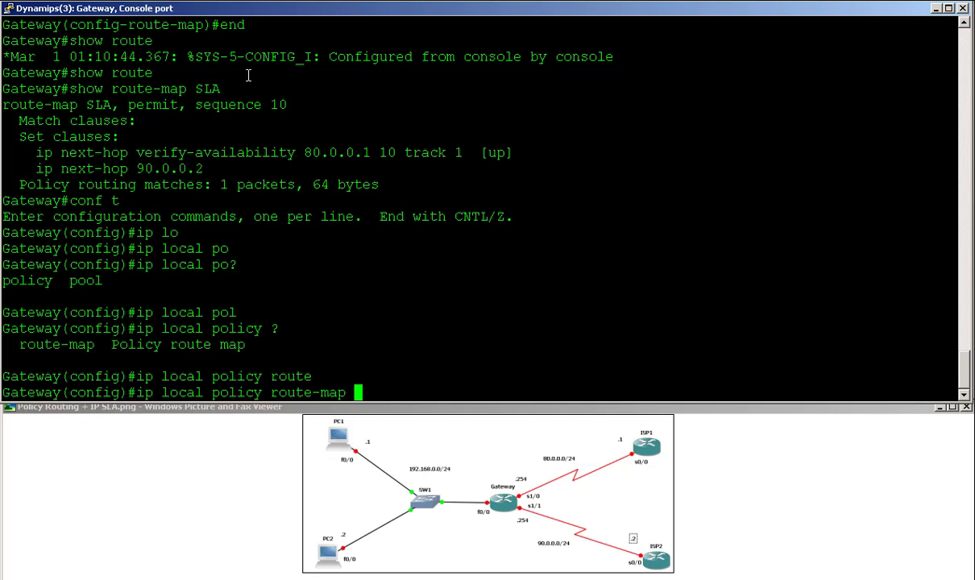
Complete the local policy command with route map SLA, checking for further arguments, and return to privileged EXEC mode.
{"action": "double_click", "coordinate": [207, 88]}
{"action": "right_click", "coordinate": [387, 357]}
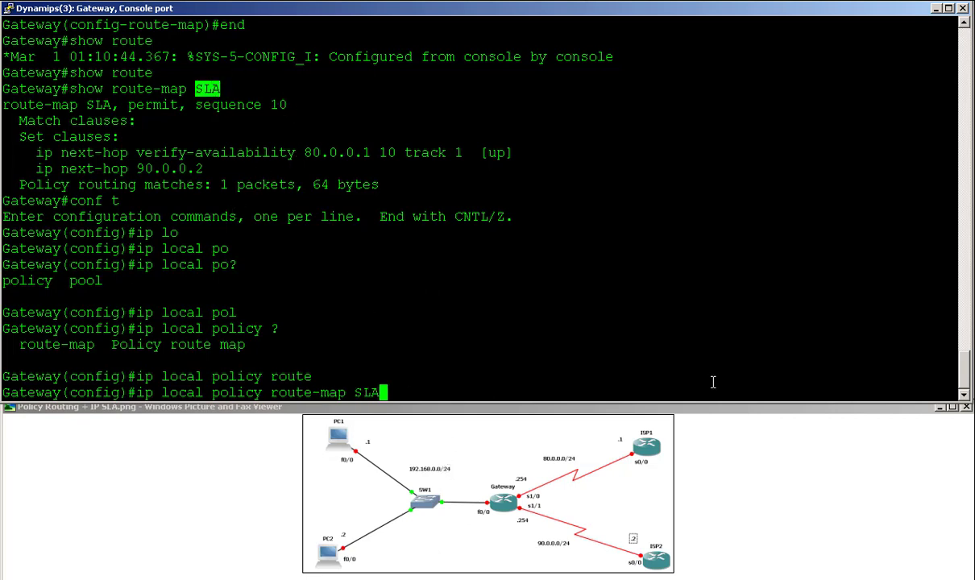
{"action": "type", "text": "?"}
{"action": "key", "text": "Return"}
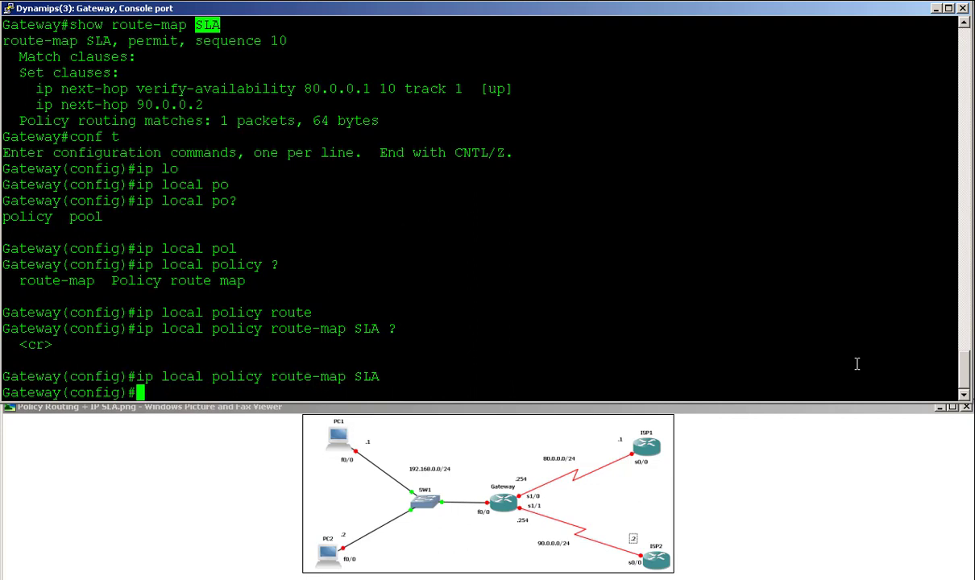
{"action": "type", "text": "end"}
{"action": "key", "text": "Return"}
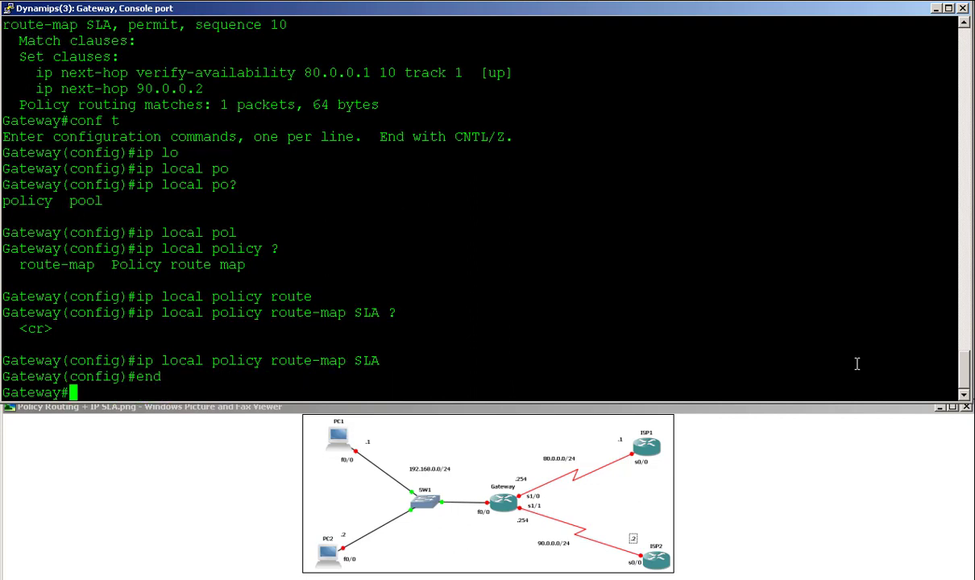
Show the SLA route map again and review its set clauses with the local policy applied.
{"action": "type", "text": "show route-map SLA"}
{"action": "key", "text": "Return"}
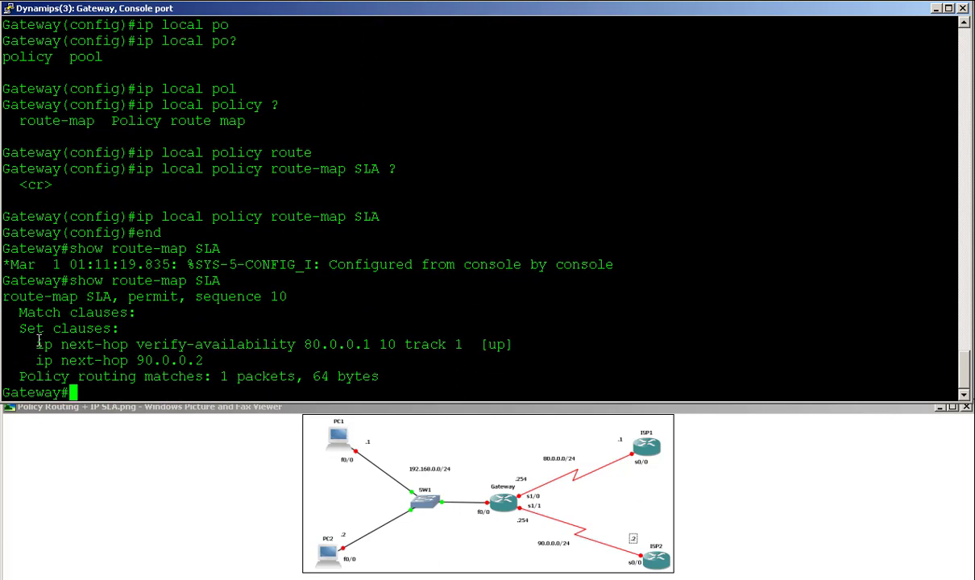
{"action": "left_click_drag", "start_coordinate": [37, 343], "coordinate": [495, 326]}
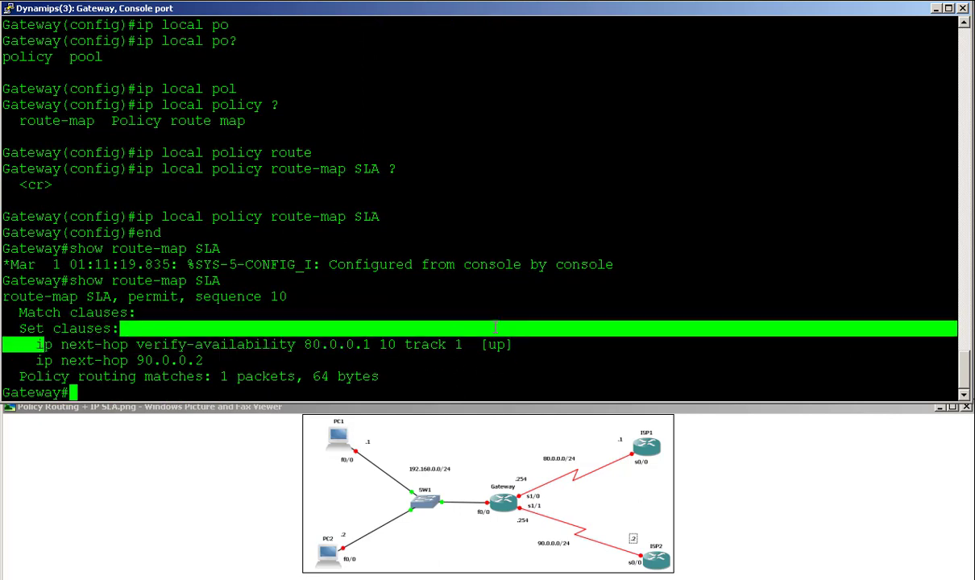
{"action": "left_click", "coordinate": [346, 344]}
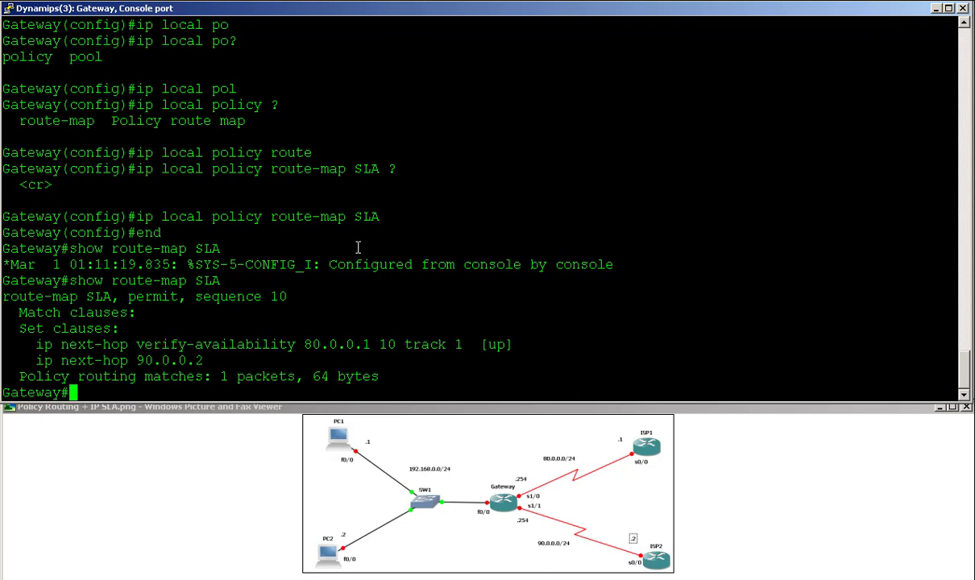
Ping 80.0.0.1 from Gateway and recheck the SLA route map's policy routing match counters.
{"action": "type", "text": "ping 80.0.0.1"}
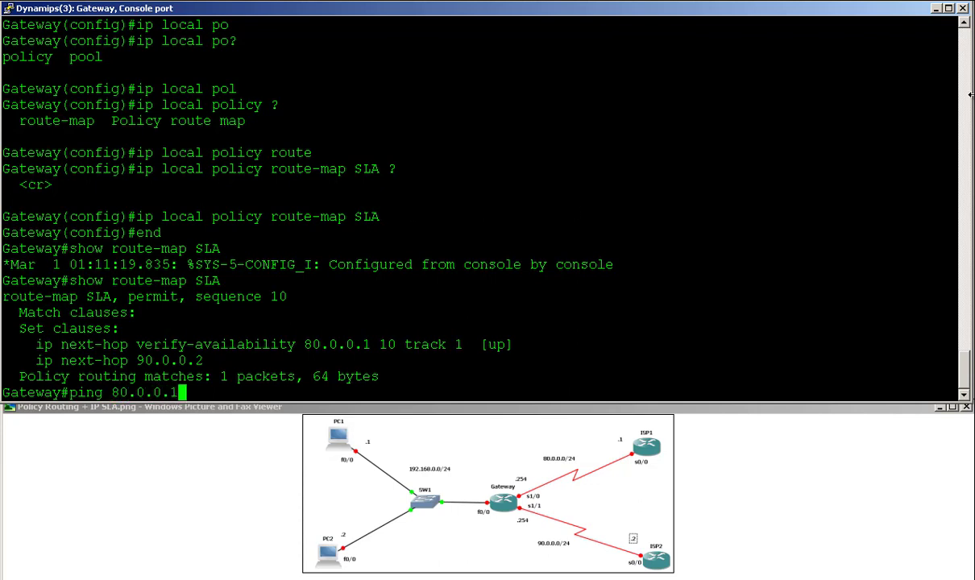
{"action": "key", "text": "Return"}
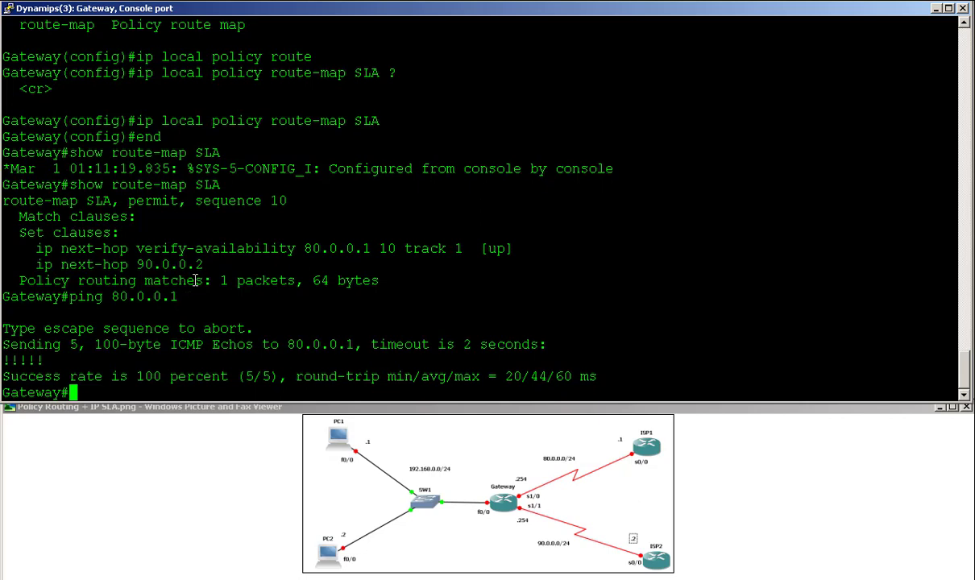
{"action": "key", "text": "Up"}
{"action": "key", "text": "Up"}
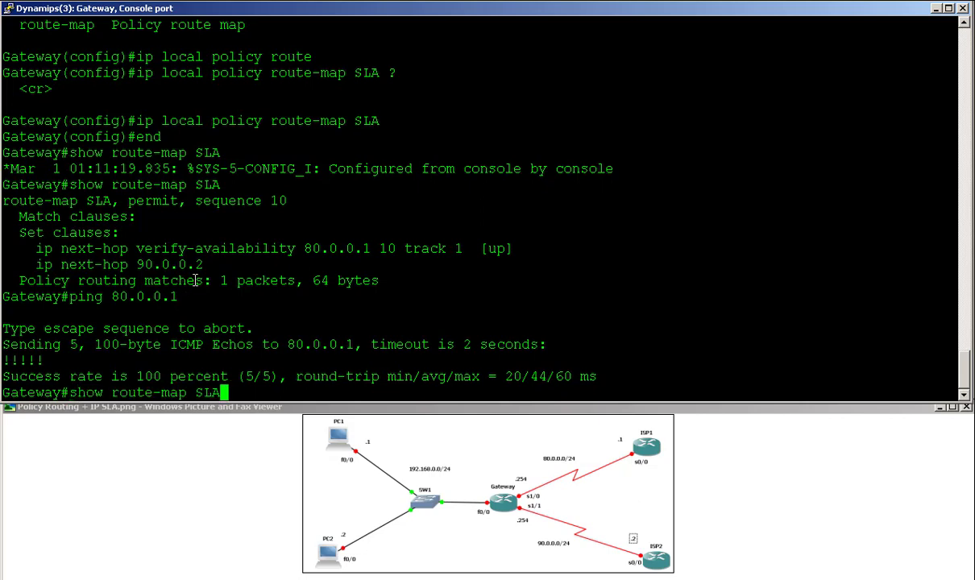
{"action": "key", "text": "Return"}
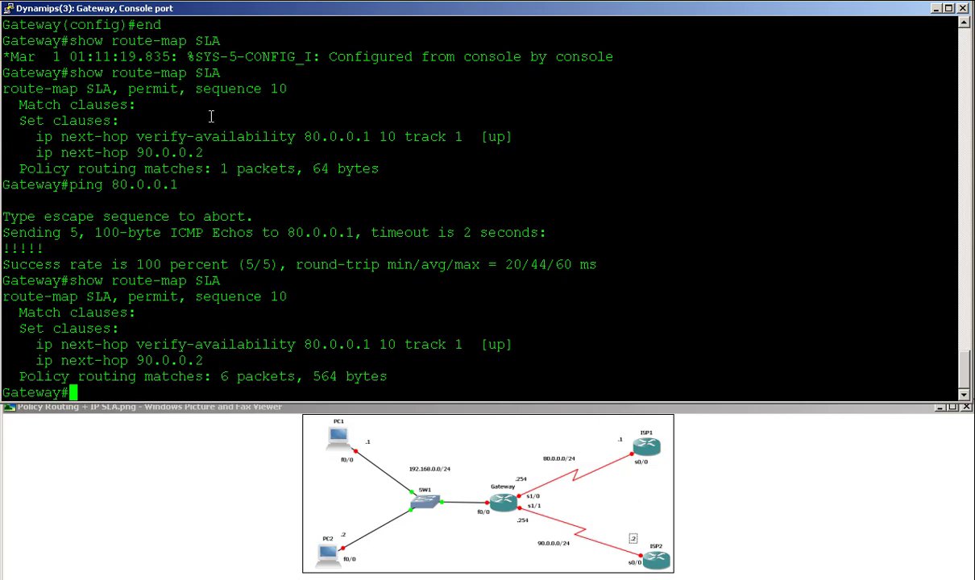
{"action": "left_click_drag", "start_coordinate": [206, 153], "coordinate": [236, 178]}
{"action": "left_click_drag", "start_coordinate": [212, 376], "coordinate": [232, 373]}
{"action": "triple_click", "coordinate": [14, 249]}
{"action": "left_click", "coordinate": [99, 290]}
Ping 90.0.0.2 from Gateway to test reachability of ISP2 under the local policy.
{"action": "type", "text": "ping "}
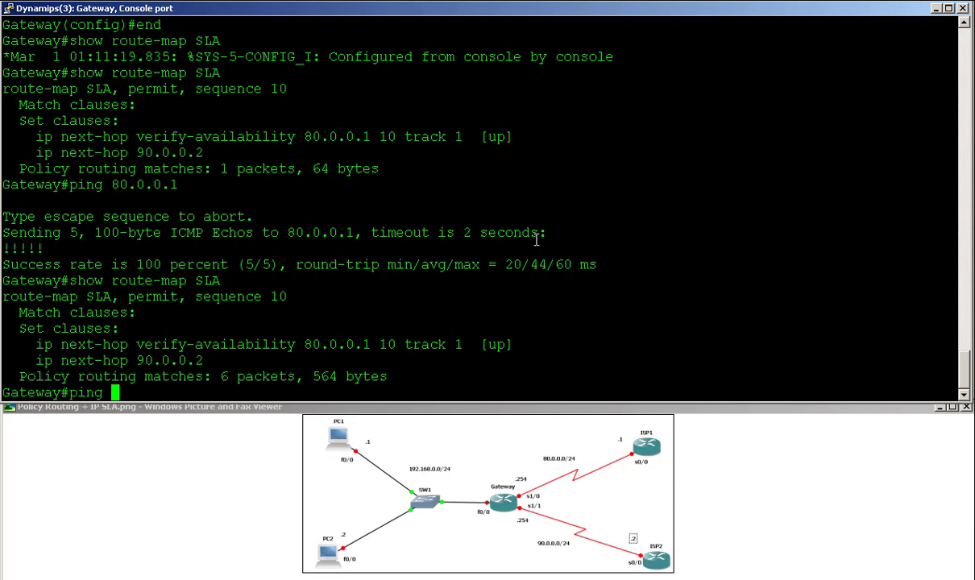
{"action": "type", "text": "90.0.0.2"}
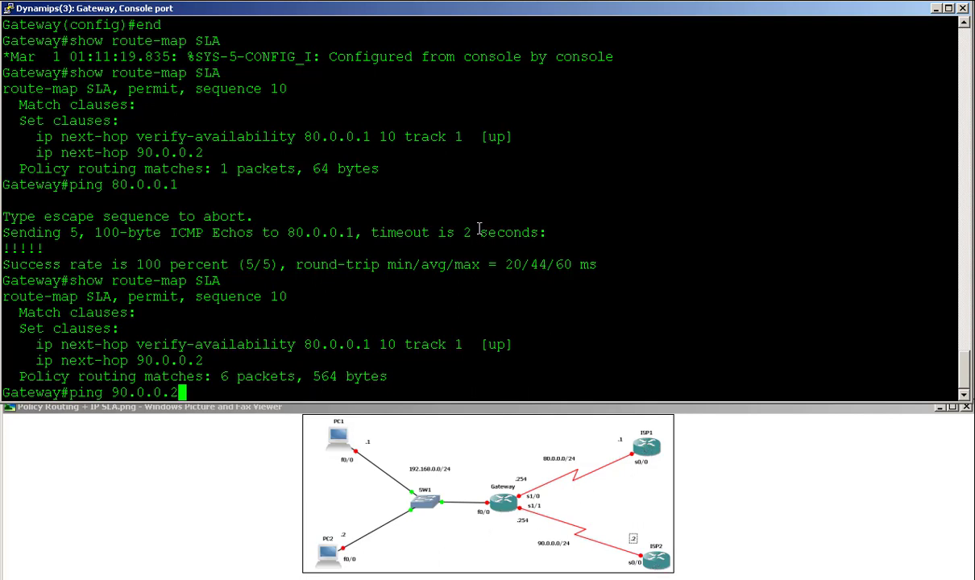
{"action": "key", "text": "Return"}
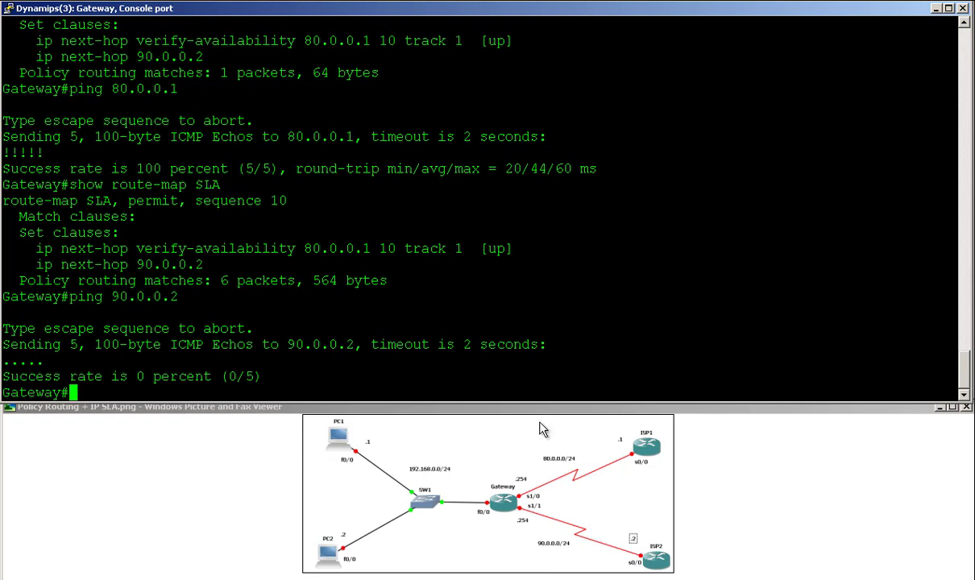
Show the brief IP interface summary on Gateway and examine the status of Serial1/1.
{"action": "type", "text": "show ip "}
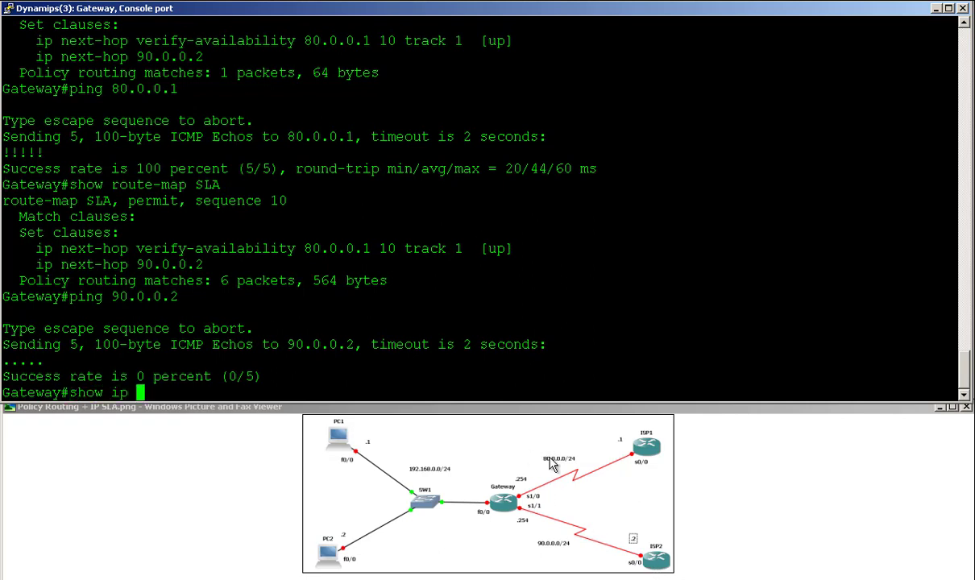
{"action": "type", "text": "int brief"}
{"action": "key", "text": "Return"}
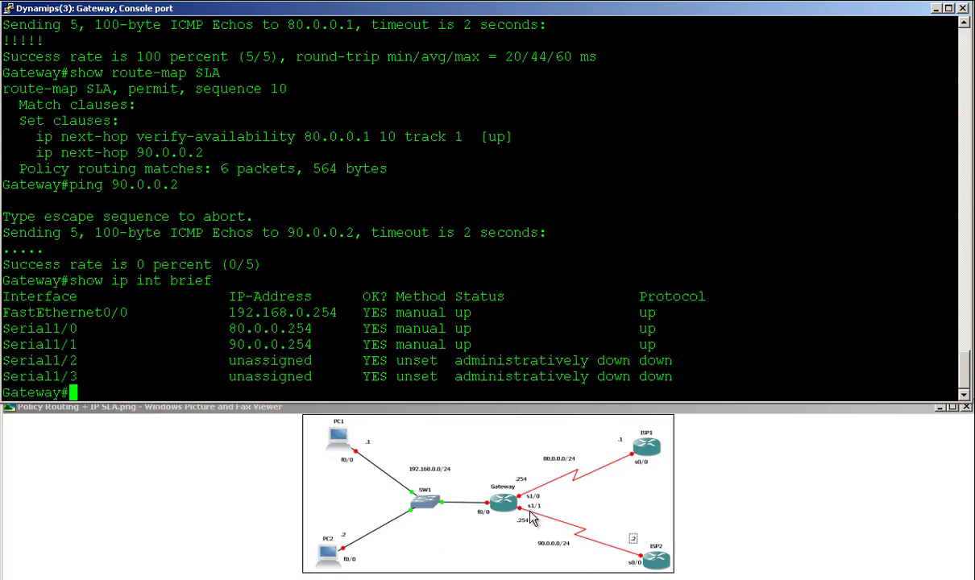
{"action": "mouse_move", "coordinate": [5, 341]}
{"action": "left_mouse_down"}
{"action": "mouse_move", "coordinate": [693, 336]}
{"action": "mouse_move", "coordinate": [87, 362]}
{"action": "mouse_move", "coordinate": [3, 344]}
{"action": "mouse_move", "coordinate": [656, 330]}
{"action": "mouse_move", "coordinate": [2, 329]}
{"action": "mouse_move", "coordinate": [5, 360]}
{"action": "mouse_move", "coordinate": [5, 332]}
{"action": "left_mouse_up"}
{"action": "left_click", "coordinate": [692, 339]}
{"action": "left_click_drag", "start_coordinate": [69, 256], "coordinate": [4, 241]}
{"action": "triple_click", "coordinate": [110, 274]}
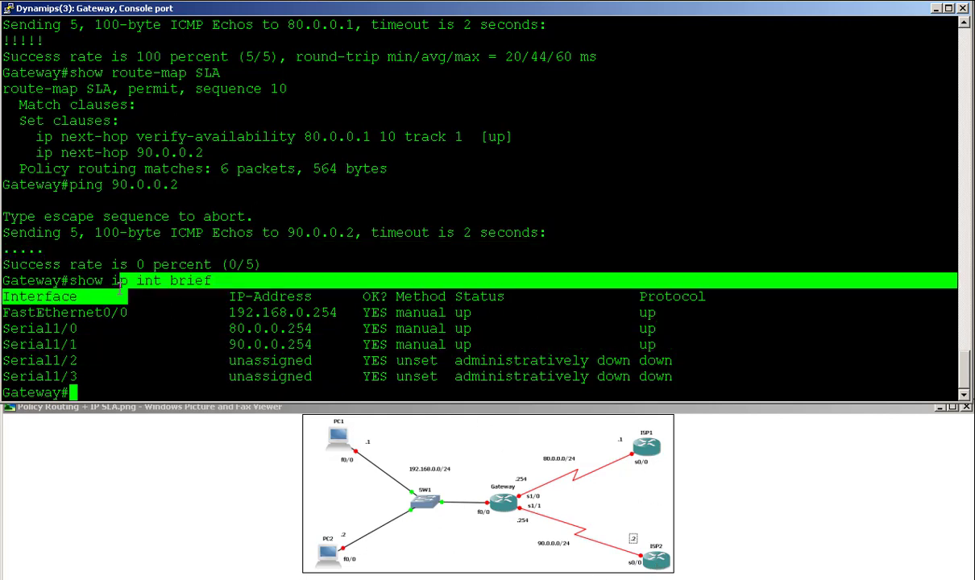
{"action": "left_click", "coordinate": [153, 345]}
Switch to the ISP1 console, shut down its serial 0/0 interface and check the link state messages.
{"action": "left_click", "coordinate": [656, 455]}
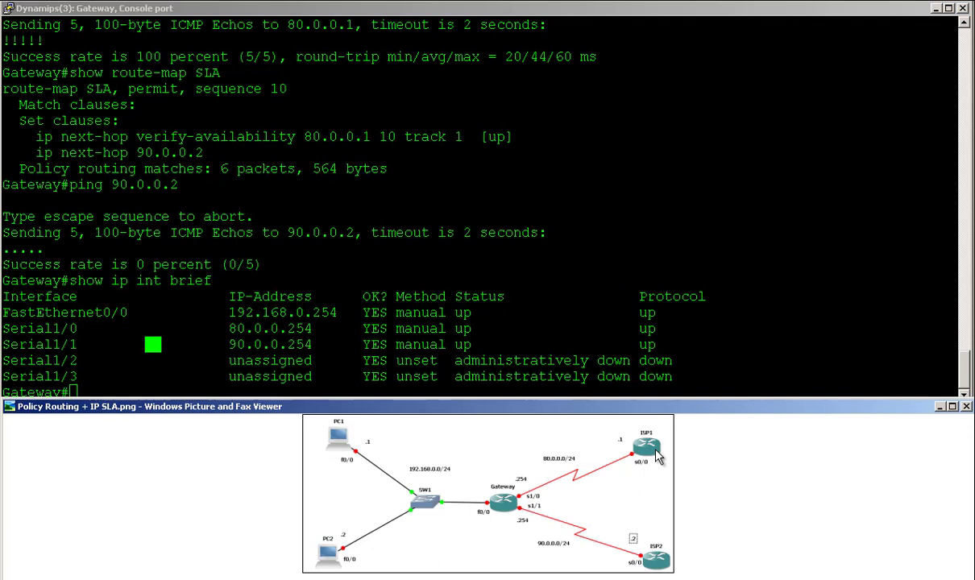
{"action": "key", "text": "alt+Tab"}
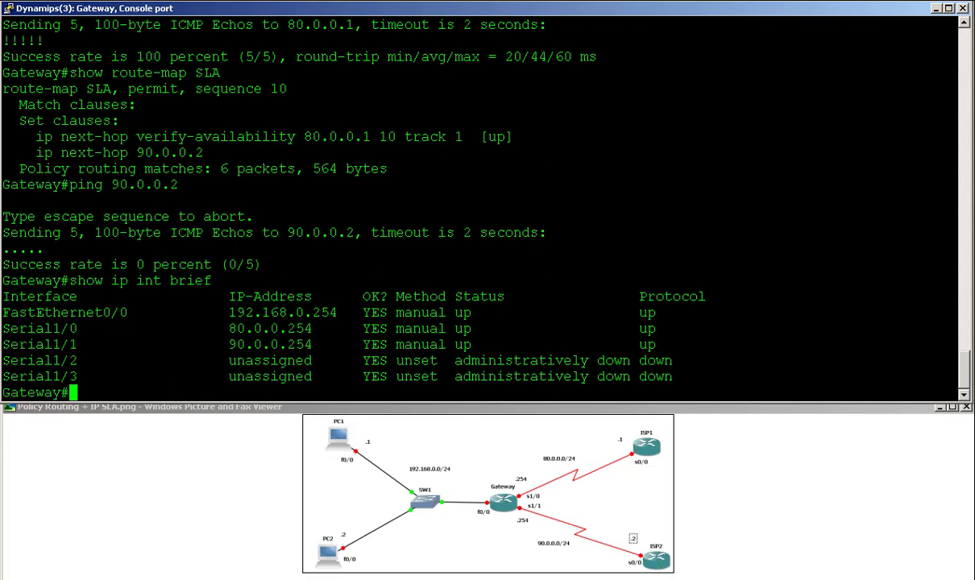
{"action": "key", "text": "alt+Tab"}
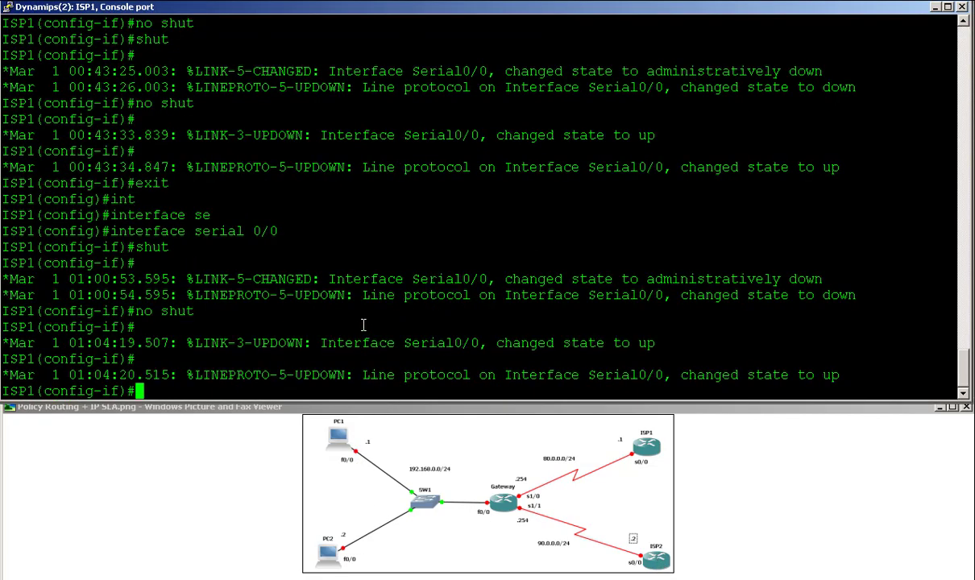
{"action": "key", "text": "Up"}
{"action": "key", "text": "Up"}
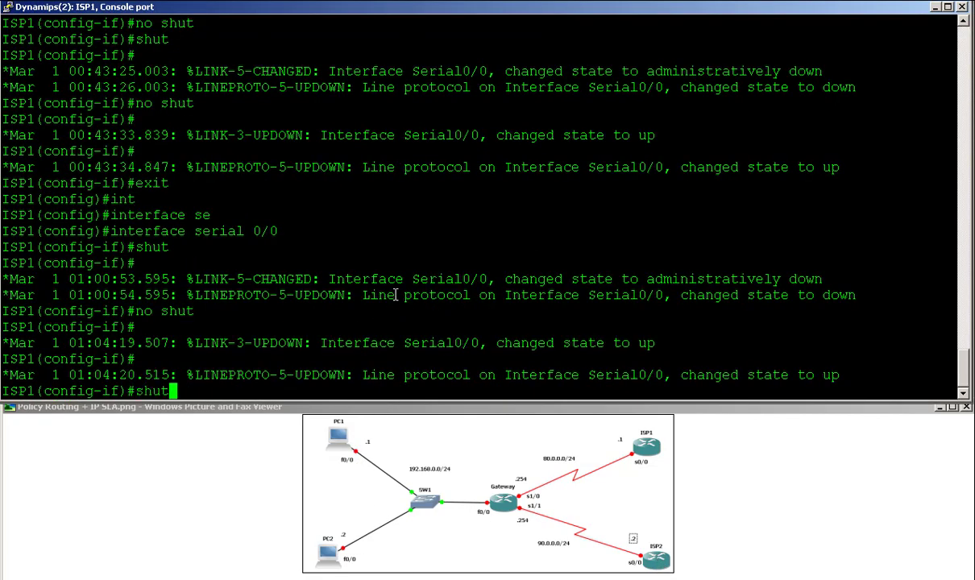
{"action": "key", "text": "Return"}
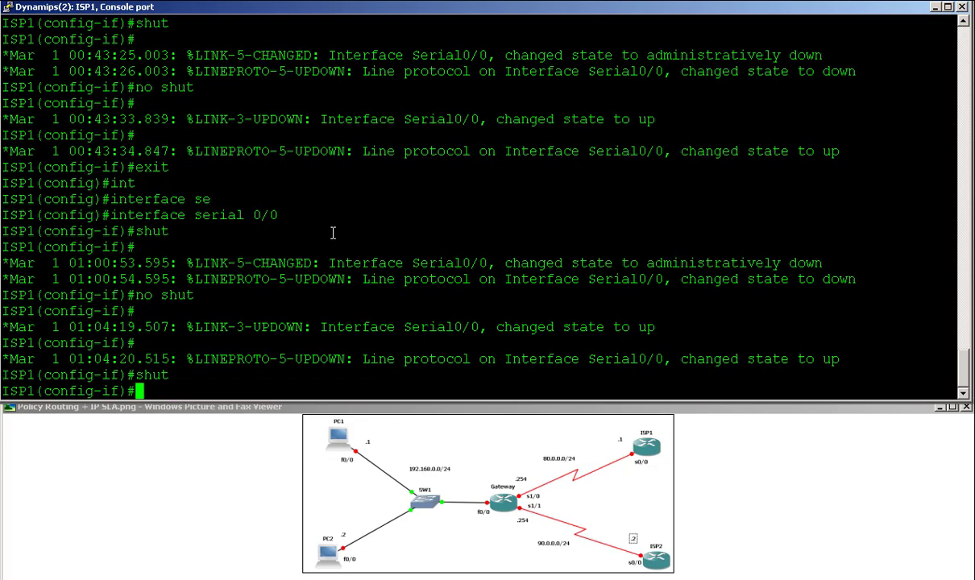
{"action": "mouse_move", "coordinate": [330, 233]}
{"action": "left_mouse_down"}
{"action": "mouse_move", "coordinate": [129, 211]}
{"action": "mouse_move", "coordinate": [234, 197]}
{"action": "mouse_move", "coordinate": [331, 216]}
{"action": "left_mouse_up"}
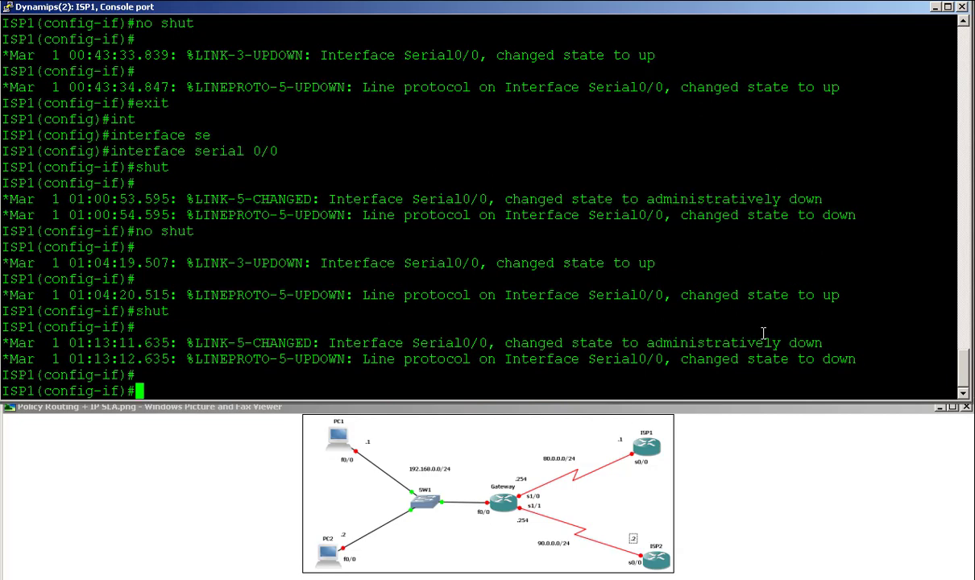
{"action": "double_click", "coordinate": [863, 327]}
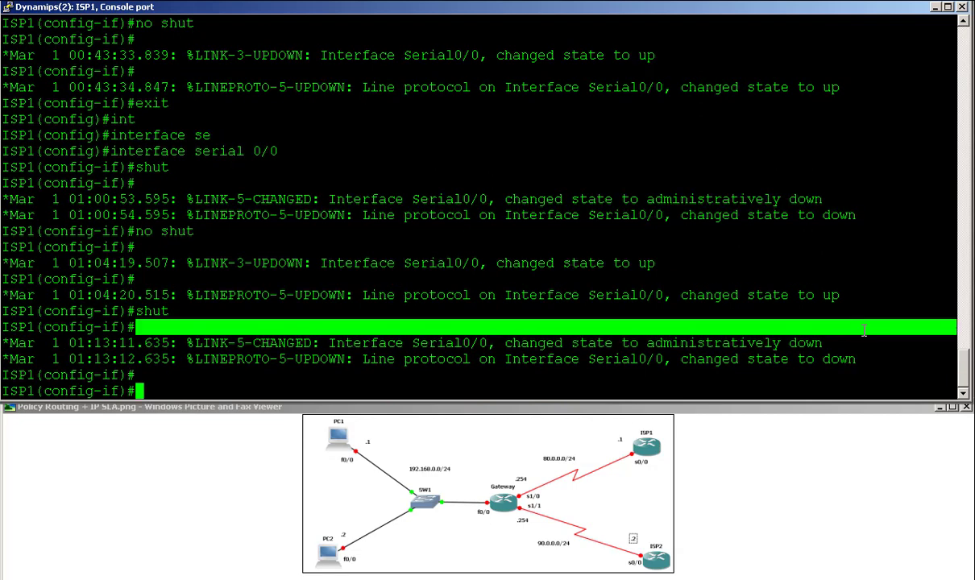
Switch to the Gateway console, show the brief IP interface summary and check the status of Serial1/0.
{"action": "key", "text": "alt+Tab"}
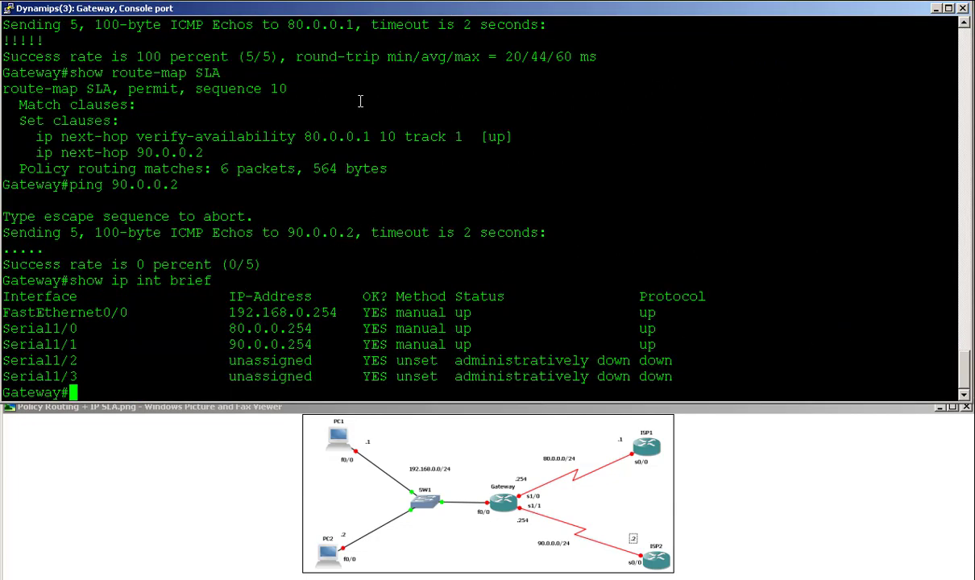
{"action": "type", "text": "show ip int brief"}
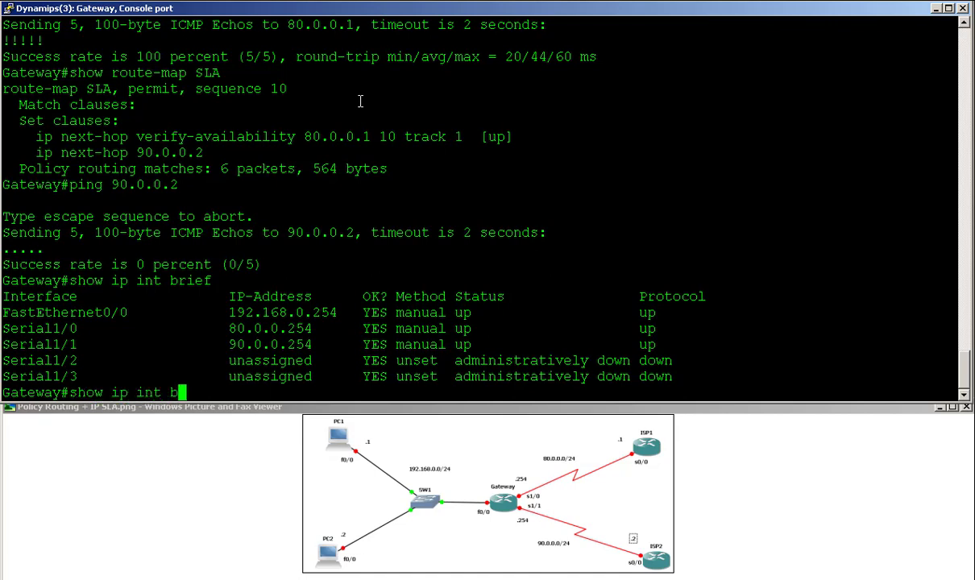
{"action": "key", "text": "Return"}
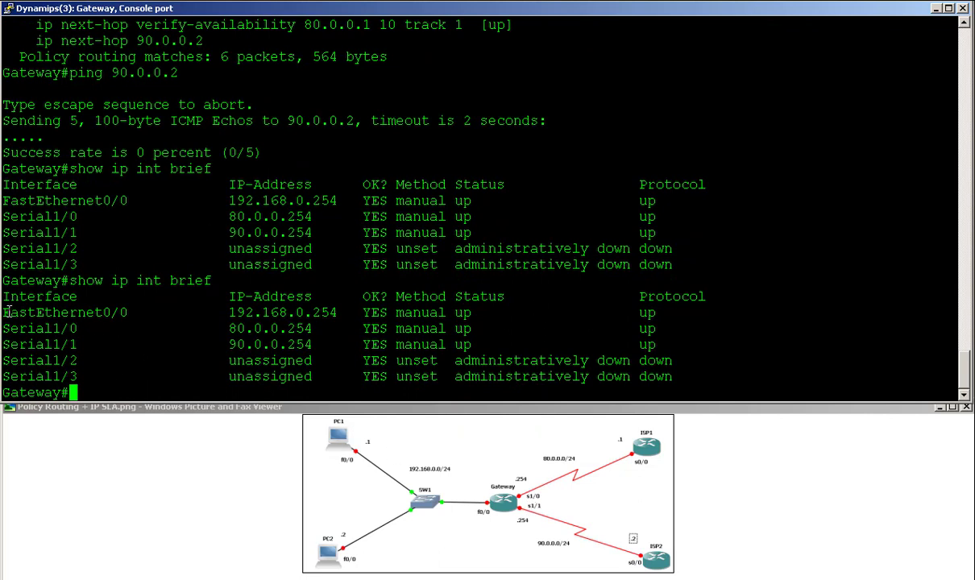
{"action": "left_click_drag", "start_coordinate": [10, 327], "coordinate": [658, 330]}
{"action": "right_click", "coordinate": [623, 314]}
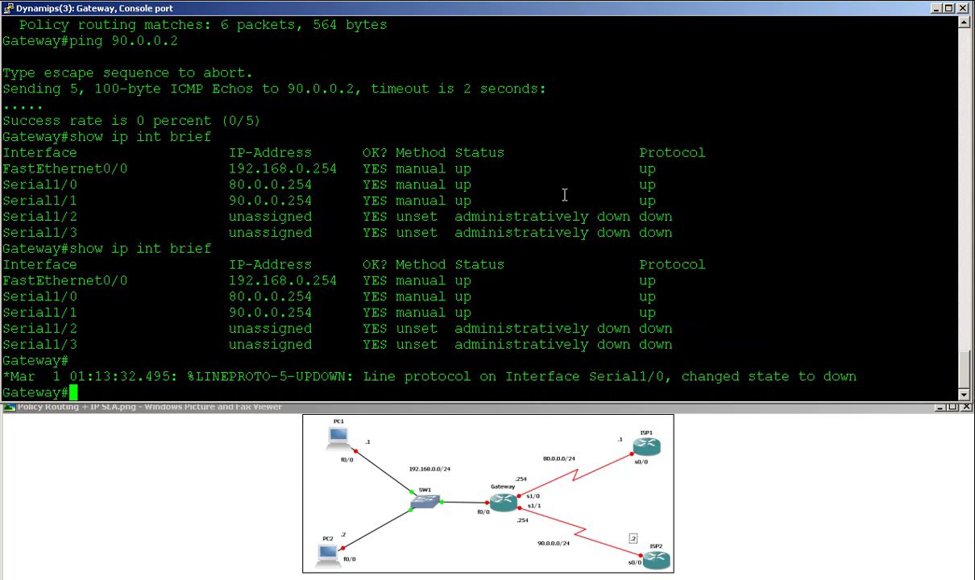
Show the SLA route map on Gateway and check the track 1 state for next hop 80.0.0.1.
{"action": "type", "text": "show route-m"}
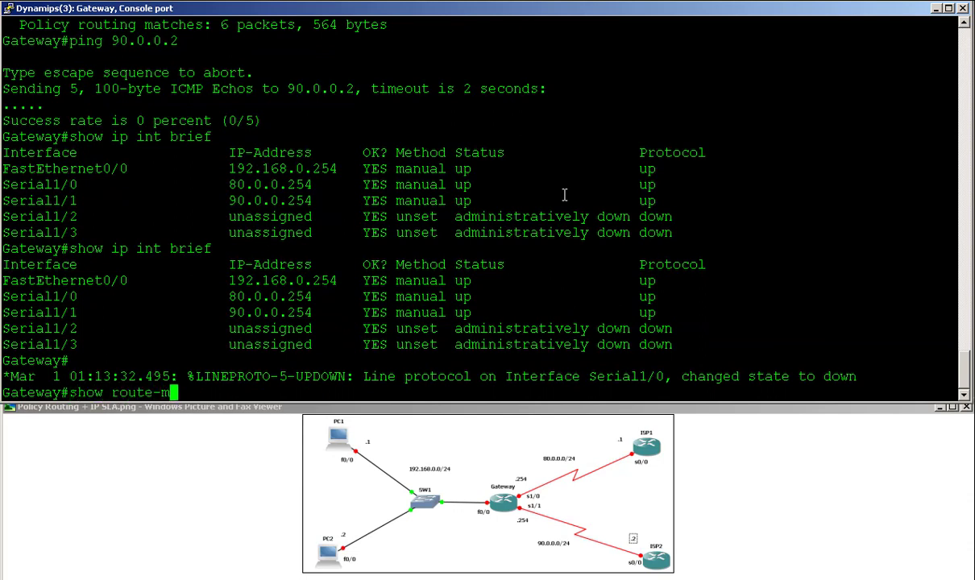
{"action": "type", "text": "a"}
{"action": "key", "text": "Tab"}
{"action": "type", "text": "S:"}
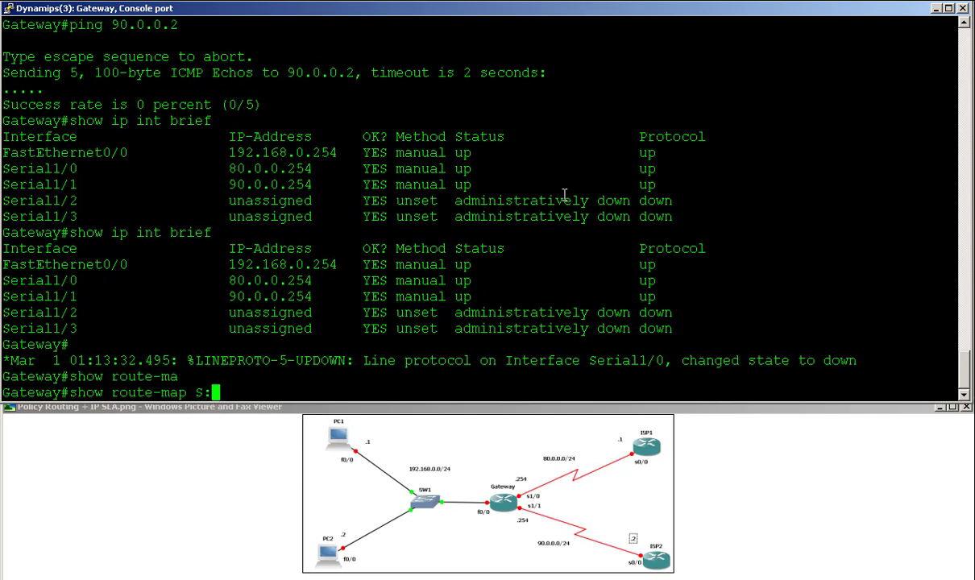
{"action": "key", "text": "BackSpace"}
{"action": "type", "text": "LA"}
{"action": "key", "text": "Return"}
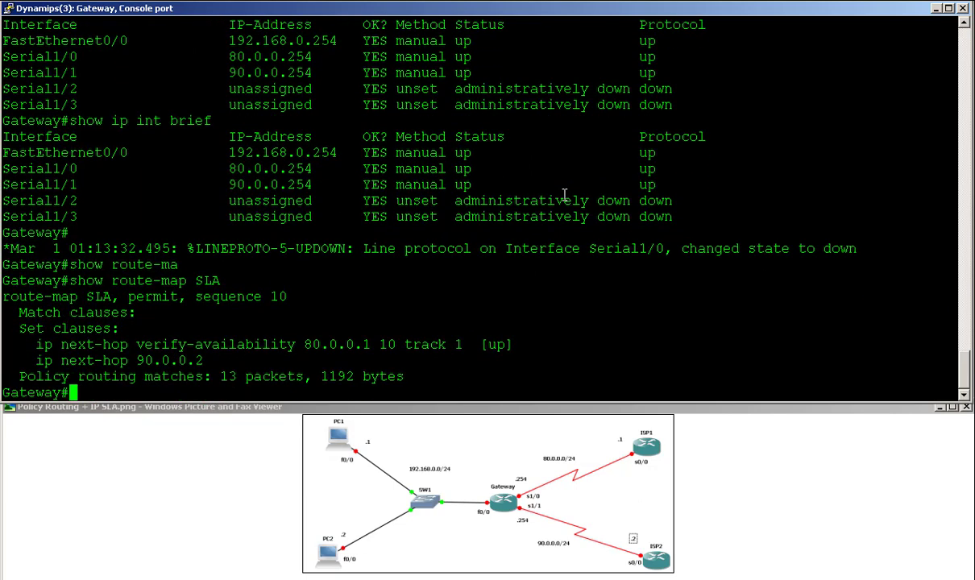
{"action": "left_click_drag", "start_coordinate": [521, 348], "coordinate": [405, 345]}
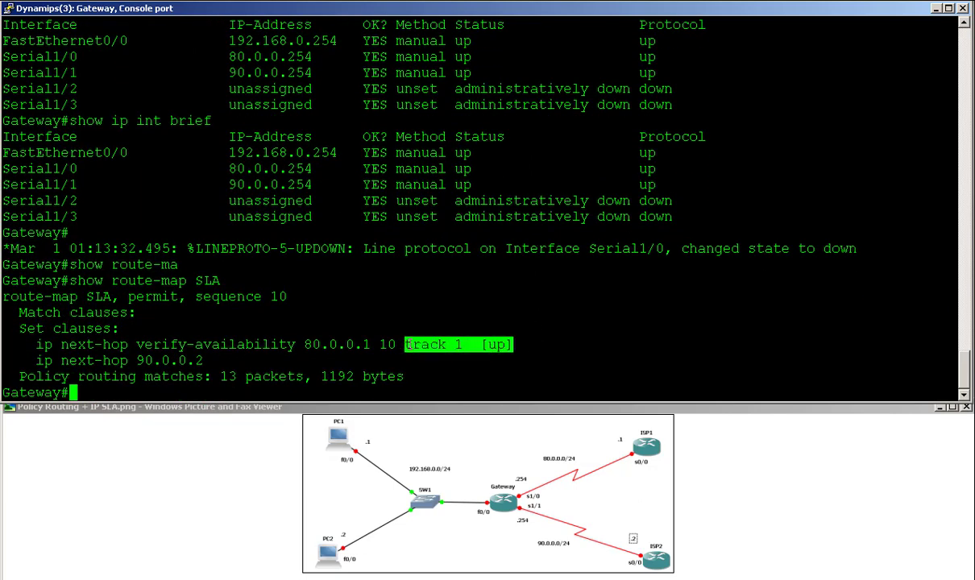
{"action": "right_click", "coordinate": [420, 315]}
Show the SLA route map again and examine the tracked next hop 80.0.0.1 and the fallback next hop 90.0.0.2.
{"action": "key", "text": "Up"}
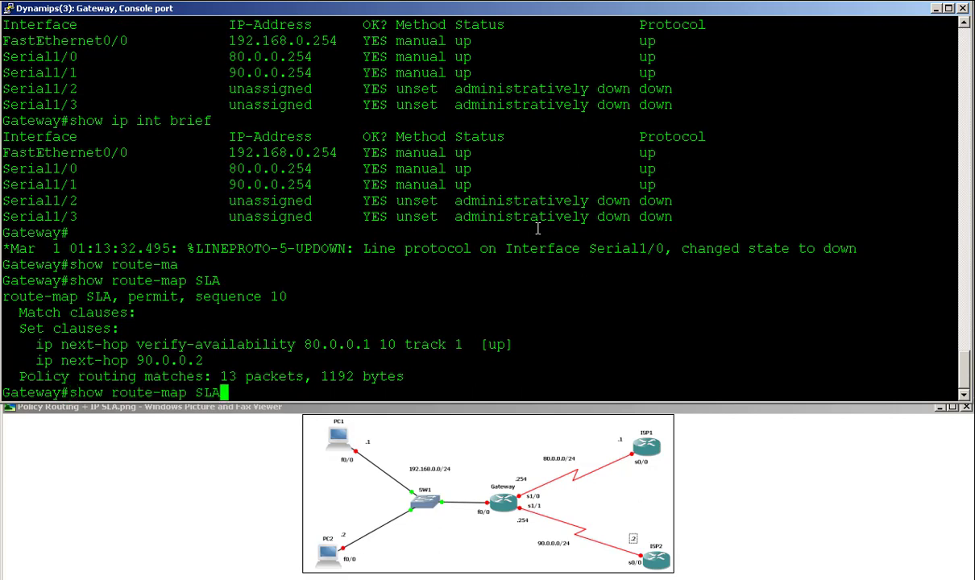
{"action": "key", "text": "Return"}
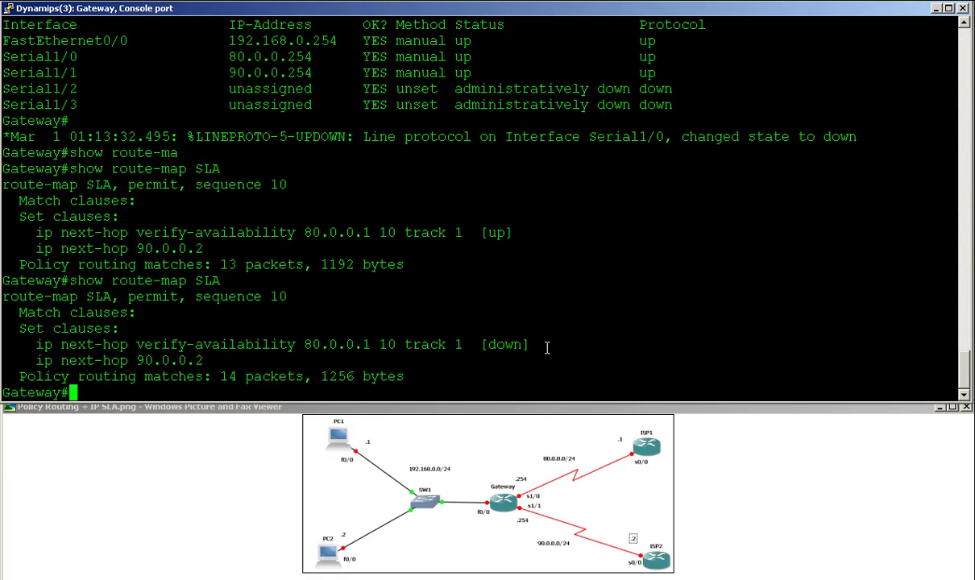
{"action": "left_click_drag", "start_coordinate": [551, 347], "coordinate": [429, 345]}
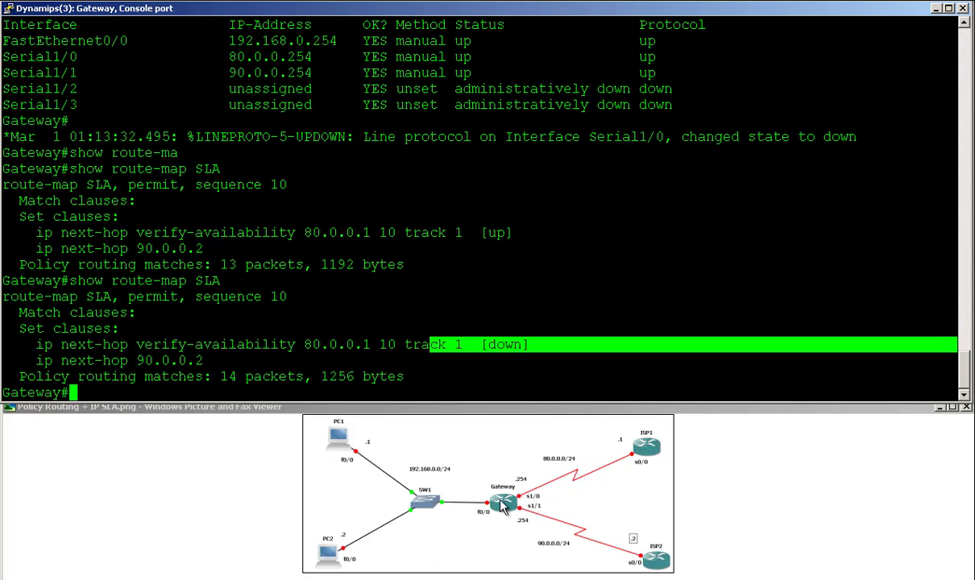
{"action": "left_click_drag", "start_coordinate": [532, 344], "coordinate": [503, 340]}
{"action": "left_click", "coordinate": [503, 339]}
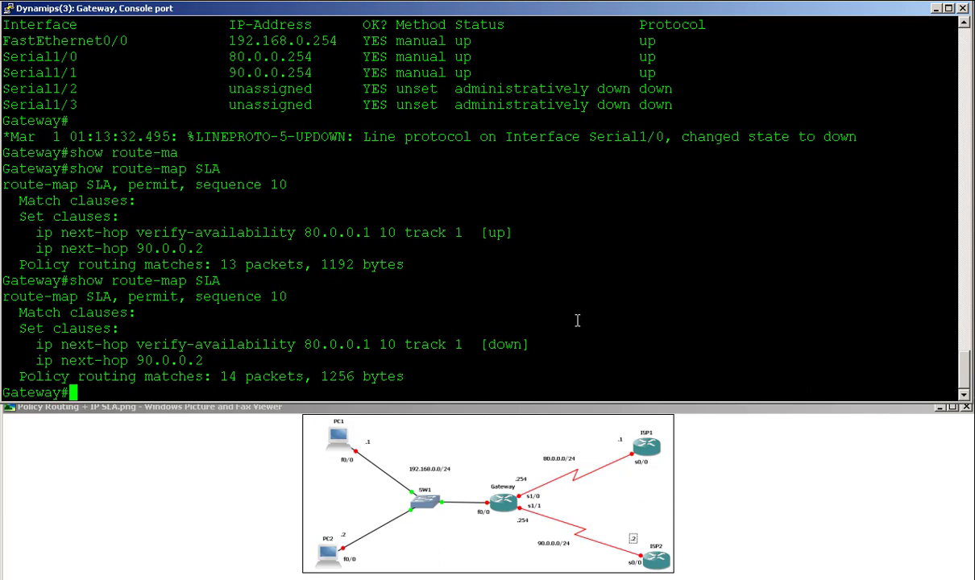
{"action": "left_click_drag", "start_coordinate": [28, 341], "coordinate": [524, 345]}
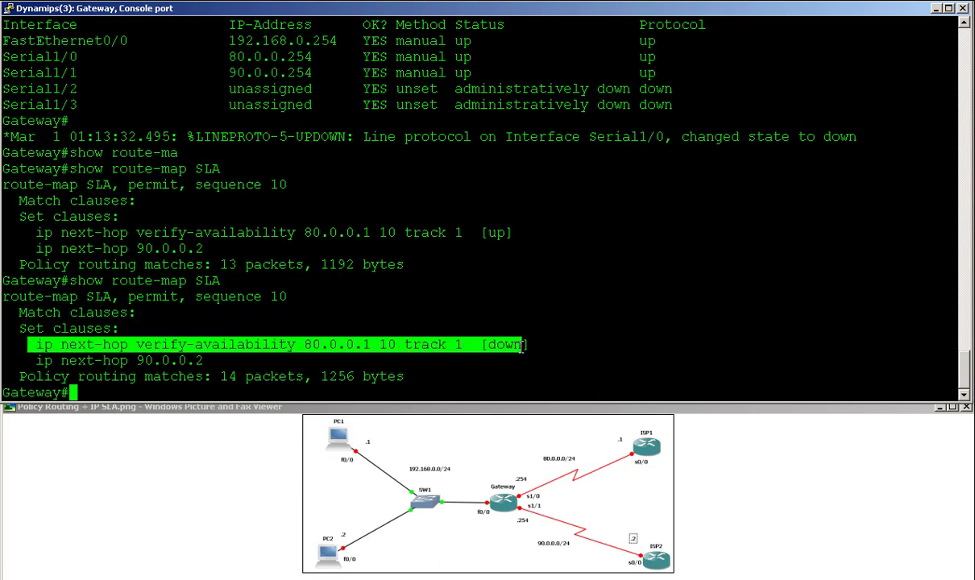
{"action": "left_click", "coordinate": [522, 347]}
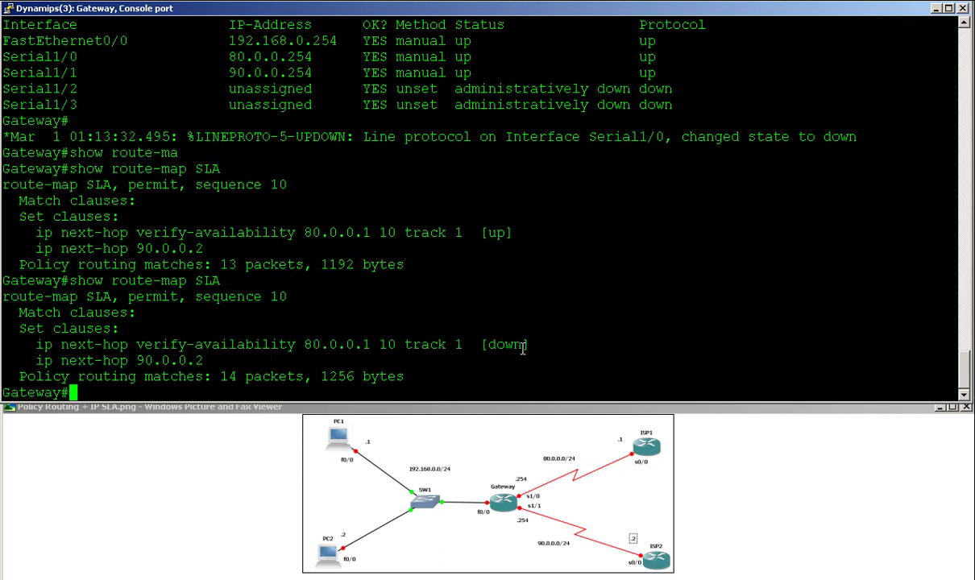
{"action": "left_click_drag", "start_coordinate": [201, 360], "coordinate": [38, 364]}
{"action": "left_click", "coordinate": [172, 360]}
Ping 90.0.0.2 from Gateway to test failover to ISP2 with the ISP1 link shut down.
{"action": "type", "text": "ping "}
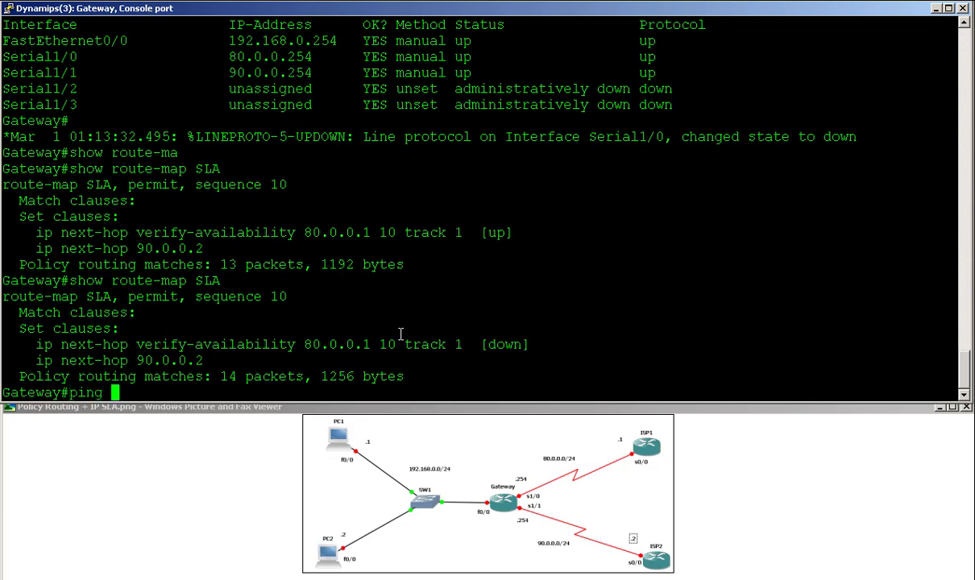
{"action": "type", "text": "90.0.0.2"}
{"action": "key", "text": "Return"}
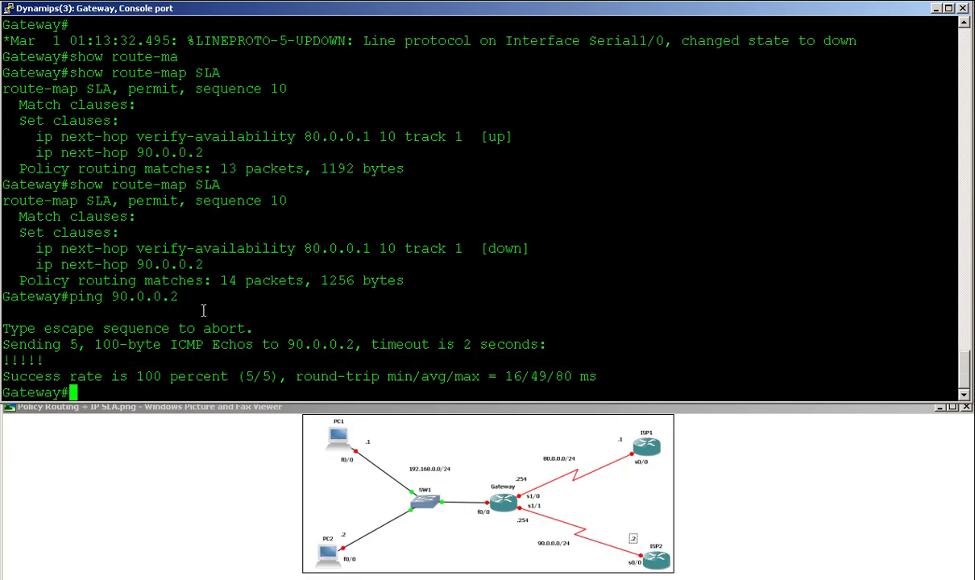
Review the earlier ping to 90.0.0.2 in Gateway's console history for comparison.
{"action": "scroll", "coordinate": [232, 312], "scroll_direction": "up", "scroll_amount": 4}
{"action": "scroll", "coordinate": [232, 312], "scroll_direction": "up", "scroll_amount": 5}
{"action": "scroll", "coordinate": [232, 312], "scroll_direction": "up", "scroll_amount": 4}
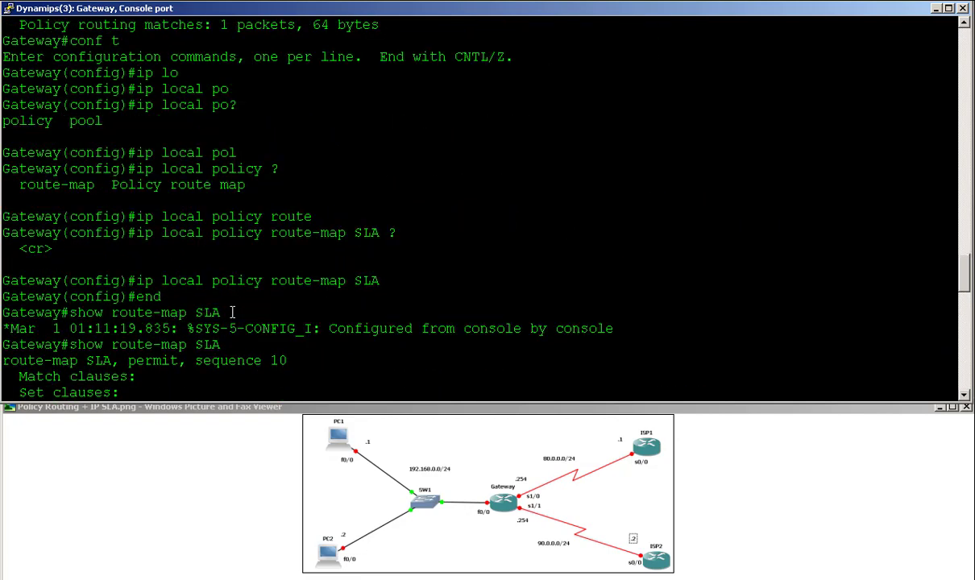
{"action": "scroll", "coordinate": [232, 312], "scroll_direction": "down", "scroll_amount": 8}
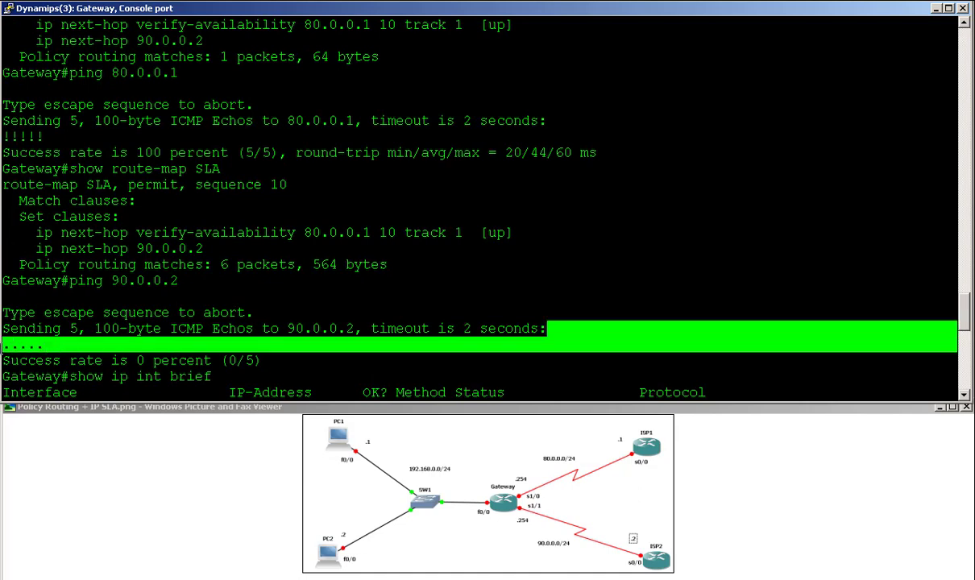